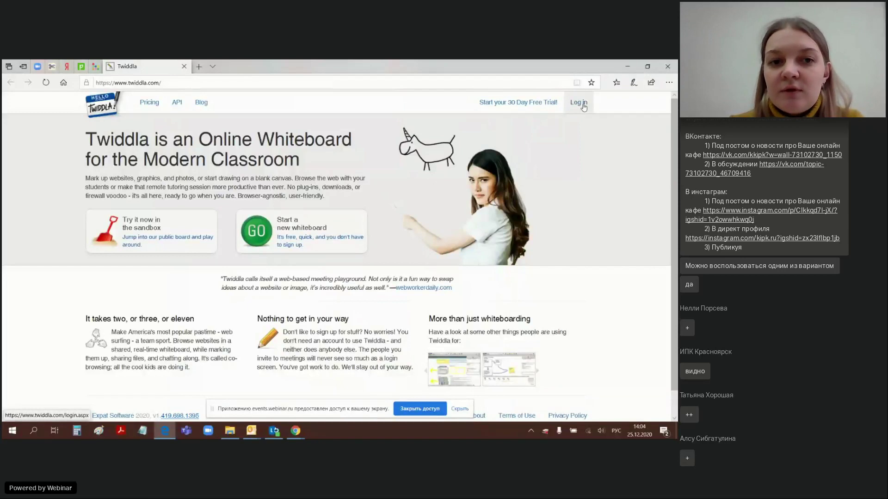
left_click(578, 103)
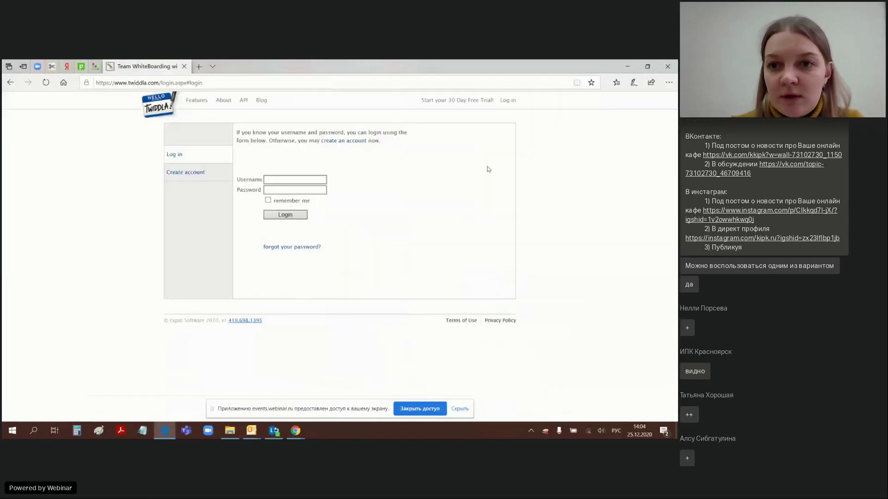
left_click(301, 180)
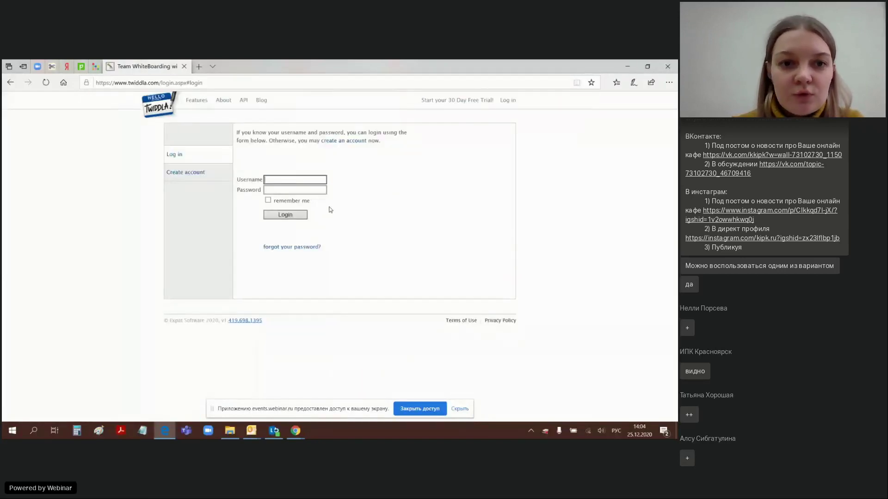
left_click(10, 83)
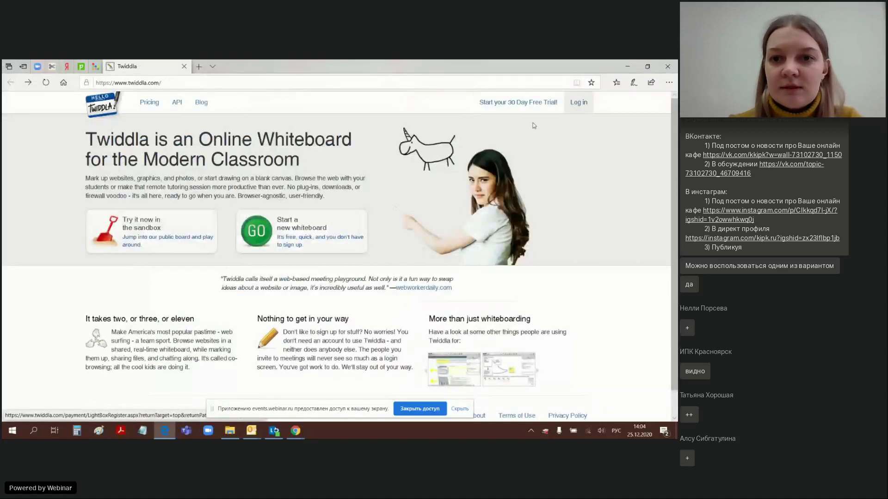
Log in to the existing Twiddla account with its username and password, and dismiss the browser's offer to save the password.
left_click(579, 102)
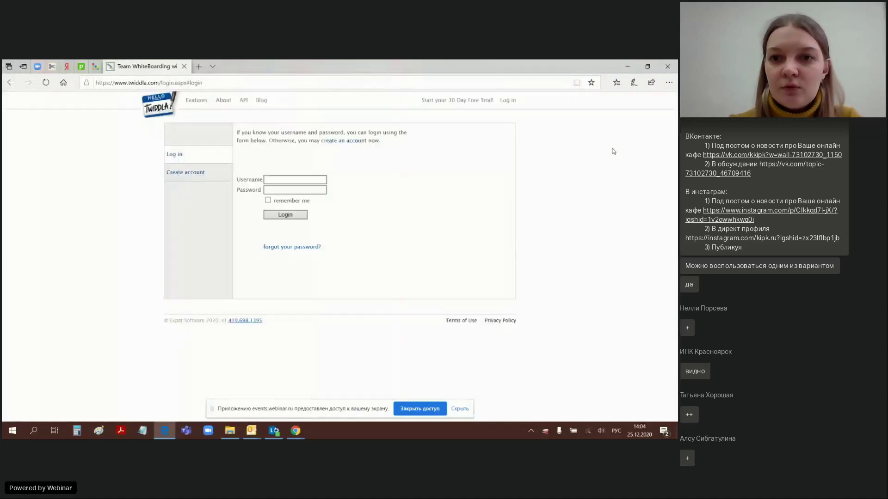
left_click(284, 181)
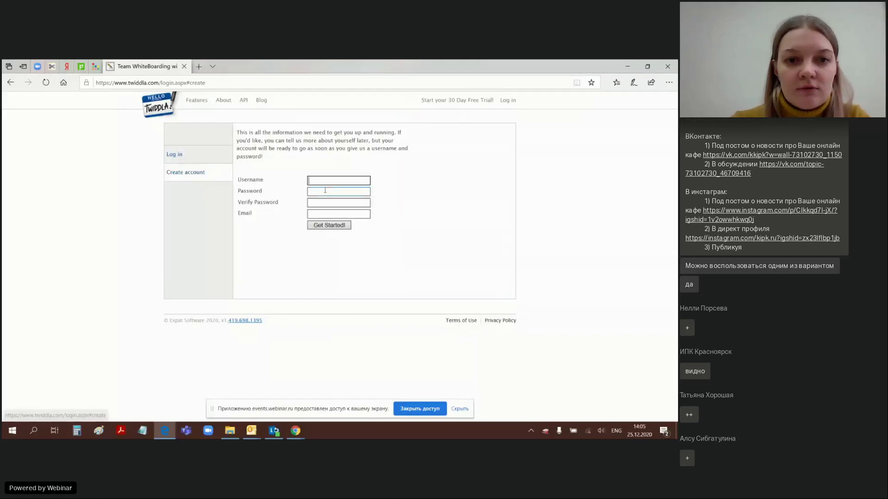
left_click(174, 154)
left_click(282, 179)
type("Daria0")
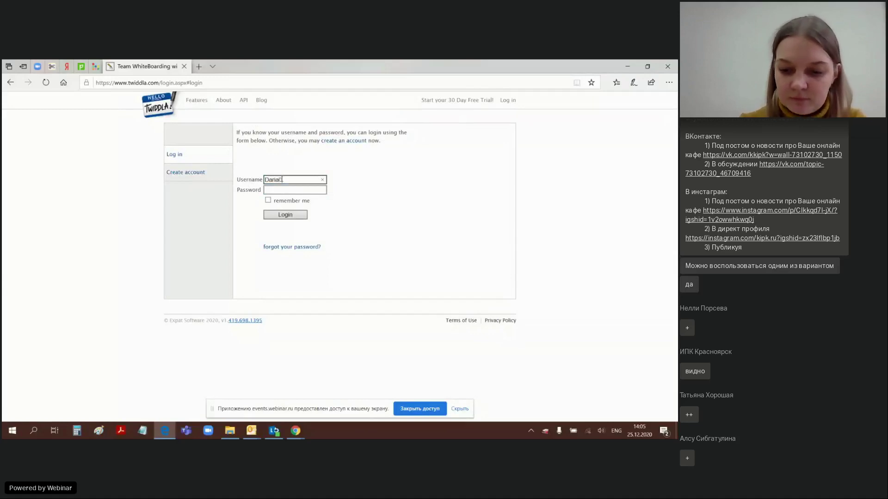
type("107")
left_click(308, 191)
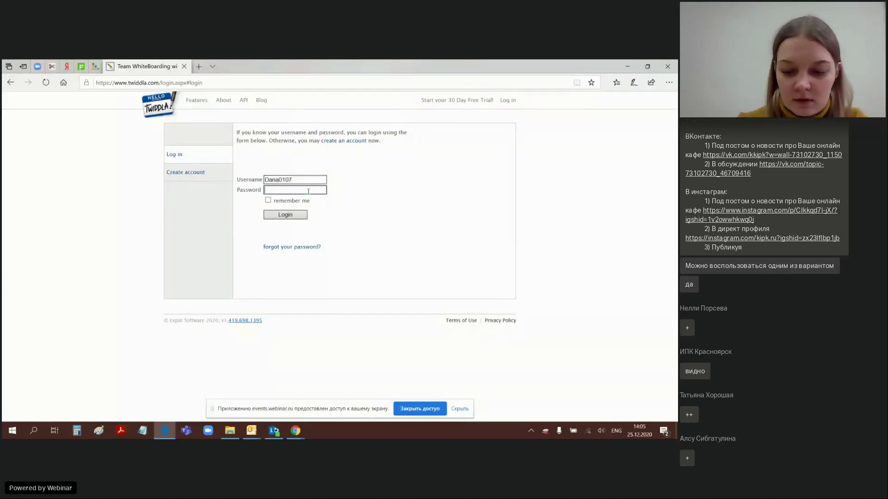
type("•••")
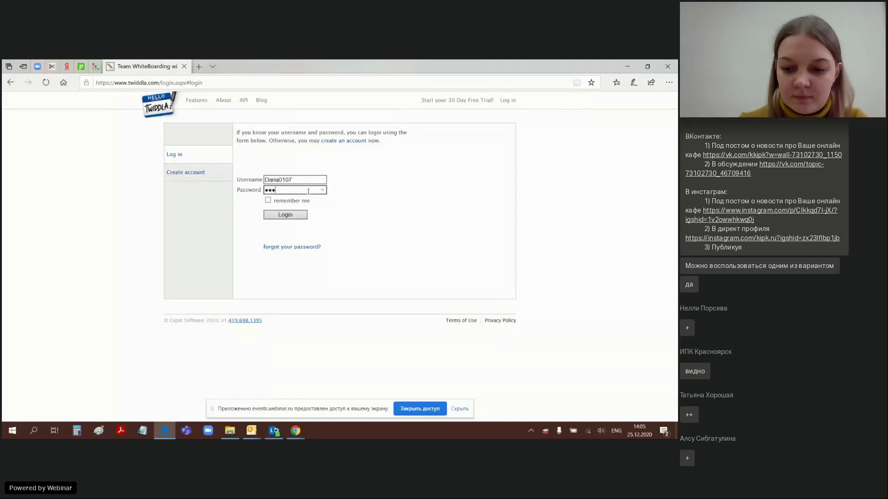
type("•••")
key("Return")
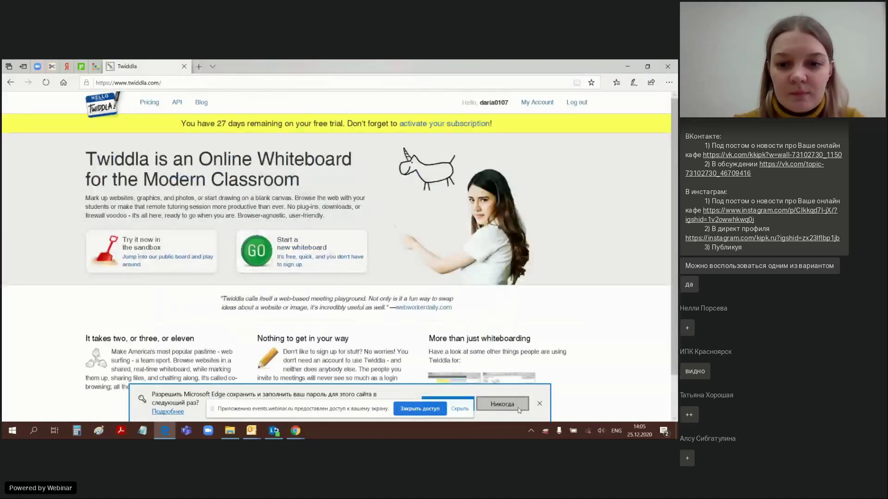
left_click(540, 405)
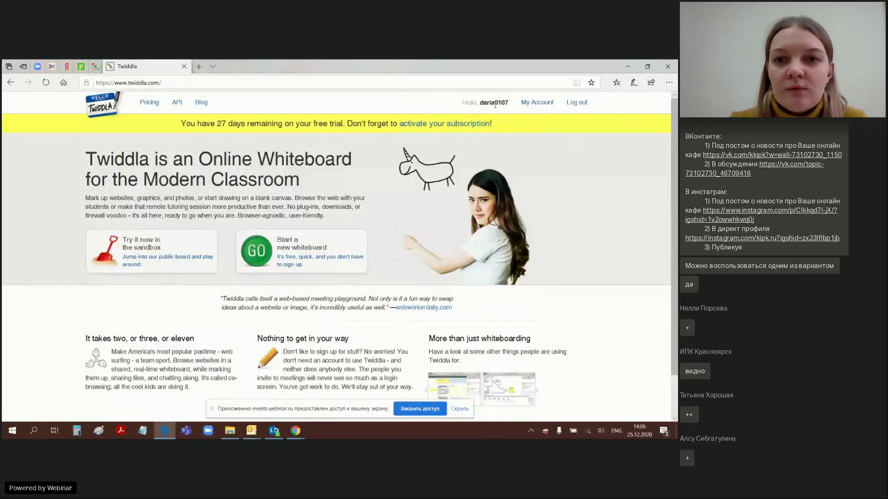
Open the account's meeting history, look at the untitled meeting's board and close its tab.
left_click(532, 106)
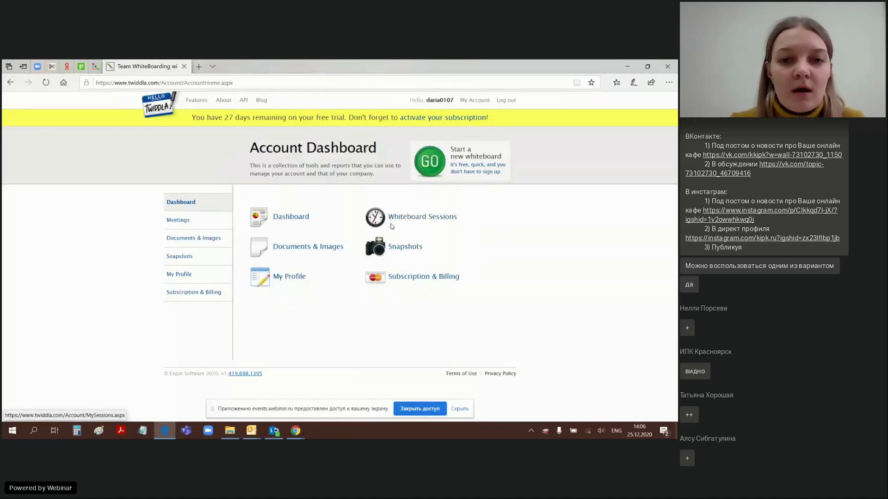
left_click(179, 222)
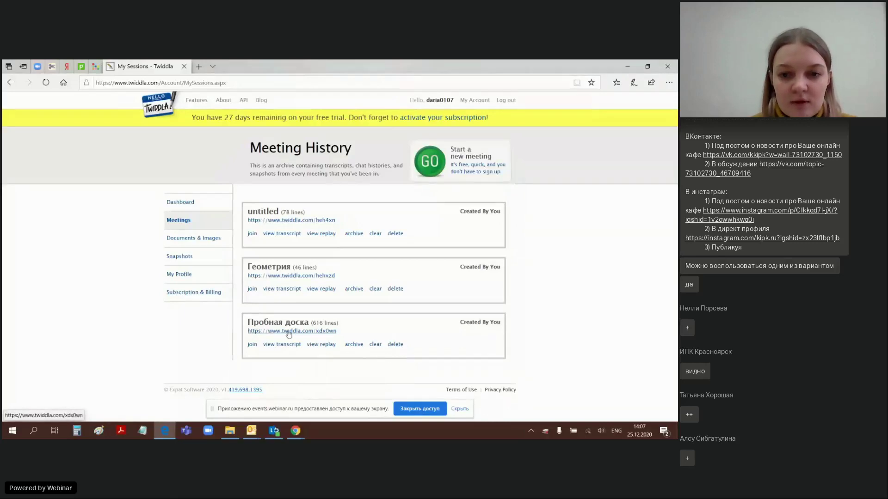
left_click(283, 220)
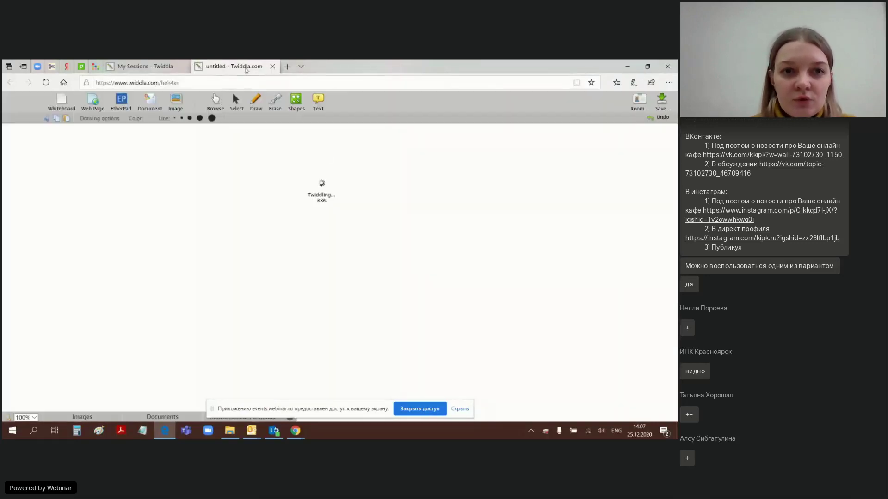
left_click(273, 68)
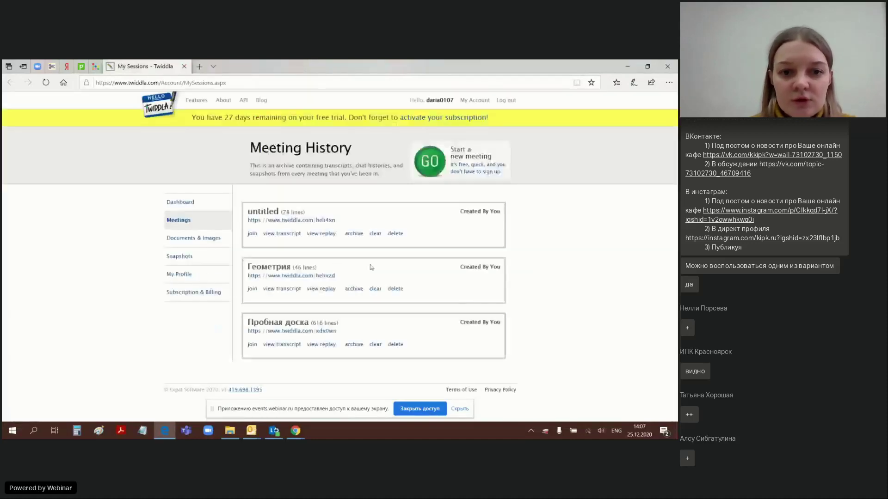
Review the transcript of the Геометрия meeting, return to the meeting history and view the untitled meeting's replay.
left_click(282, 290)
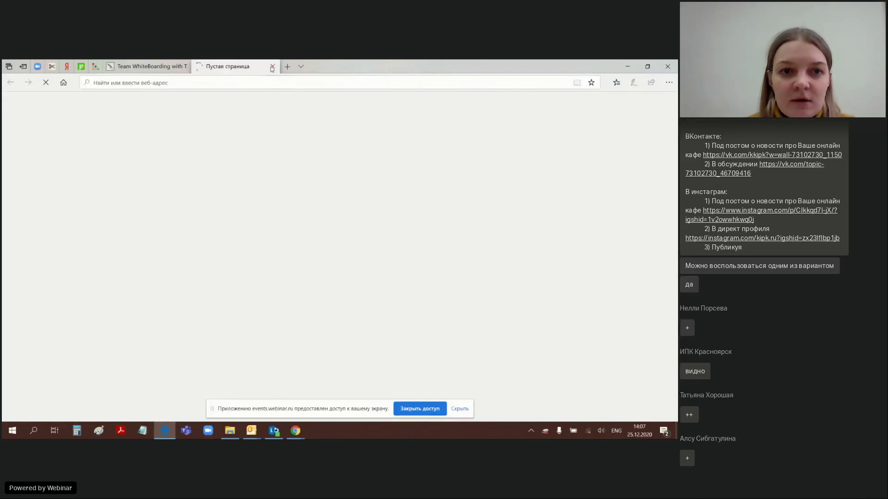
left_click(273, 67)
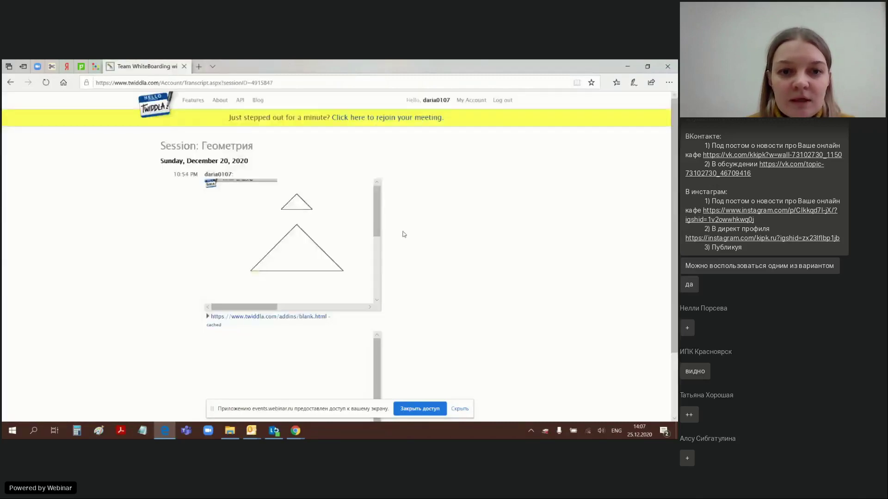
scroll(413, 282, "down", 3)
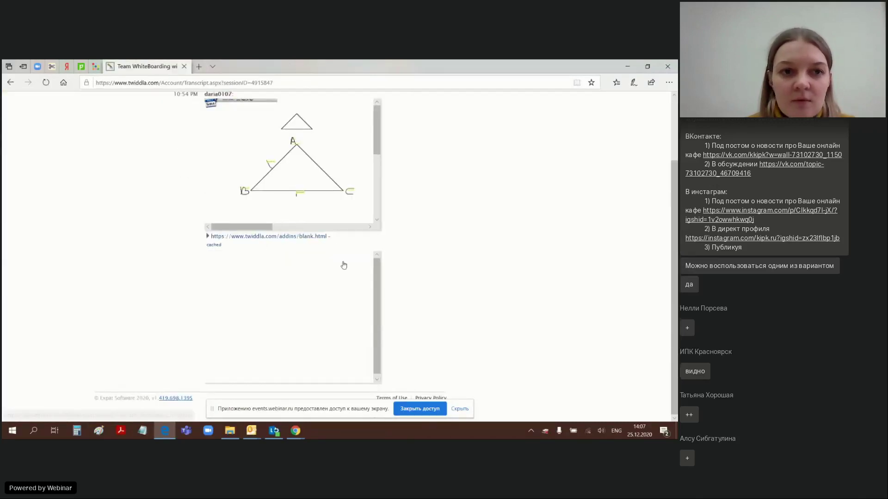
scroll(343, 263, "up", 2)
left_click(9, 86)
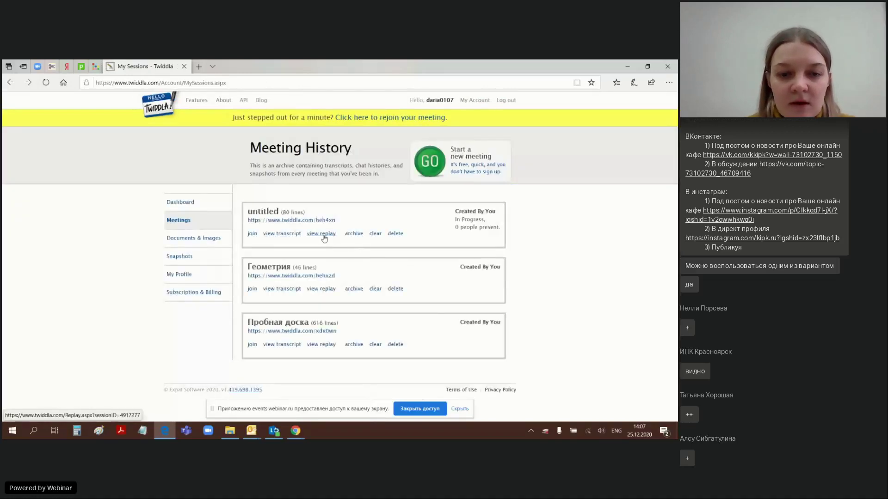
left_click(324, 234)
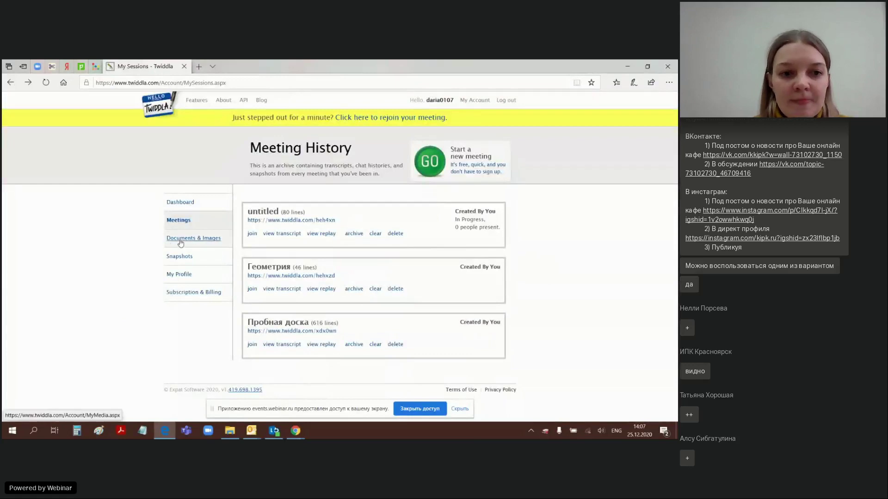
Look over the account's uploaded documents and images and its saved snapshots, returning to the meeting history.
left_click(180, 239)
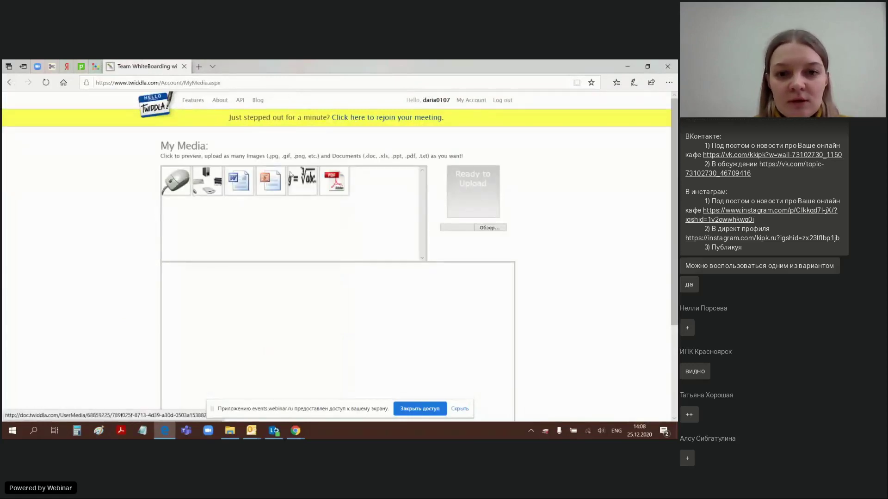
scroll(555, 235, "down", 3)
scroll(582, 273, "up", 3)
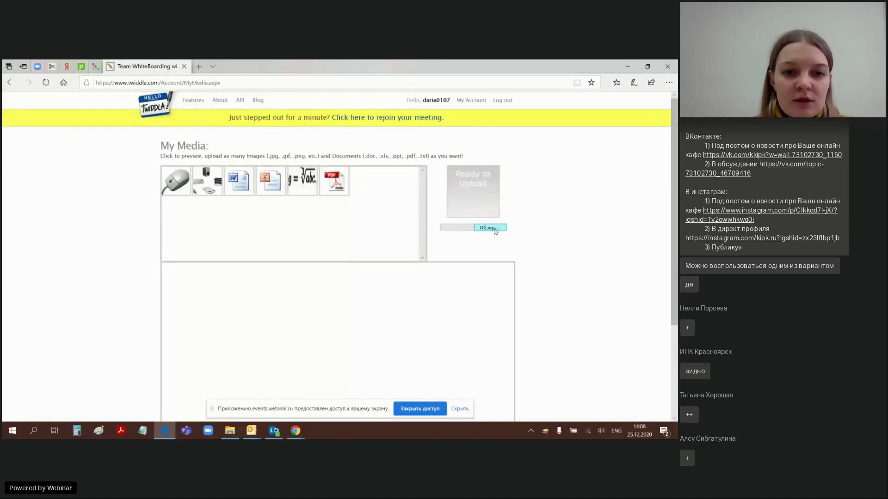
left_click(10, 83)
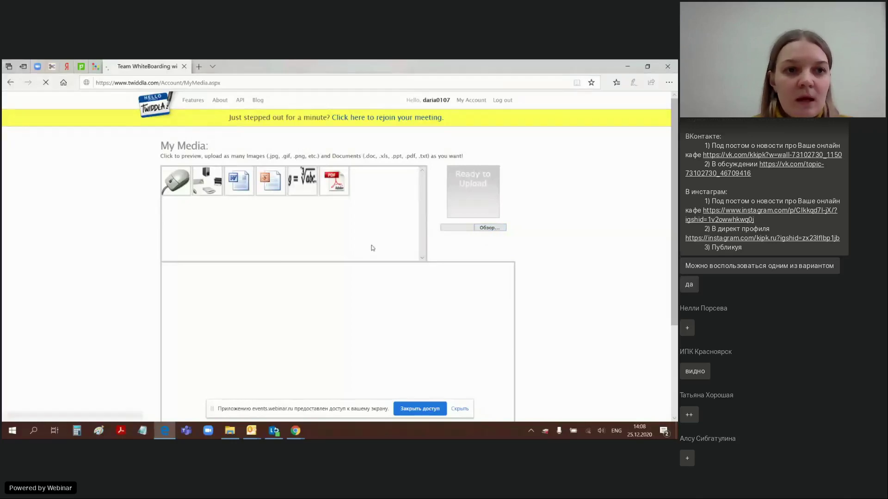
left_click(179, 257)
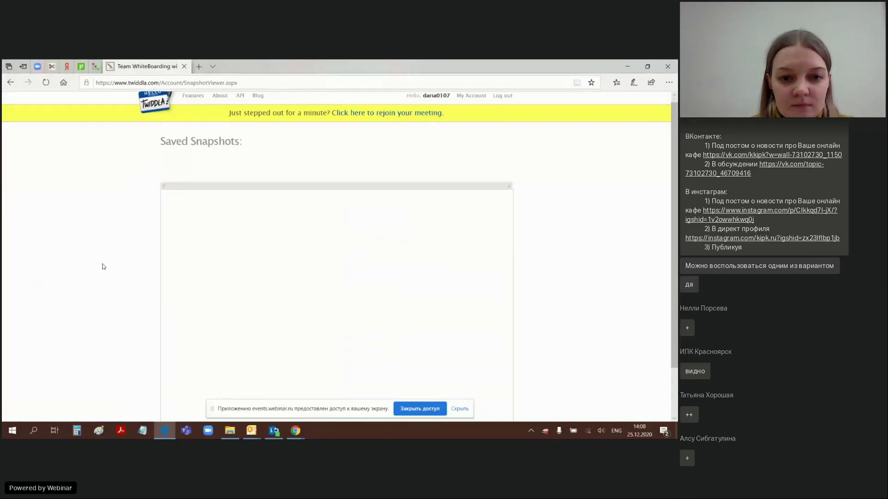
left_click(10, 82)
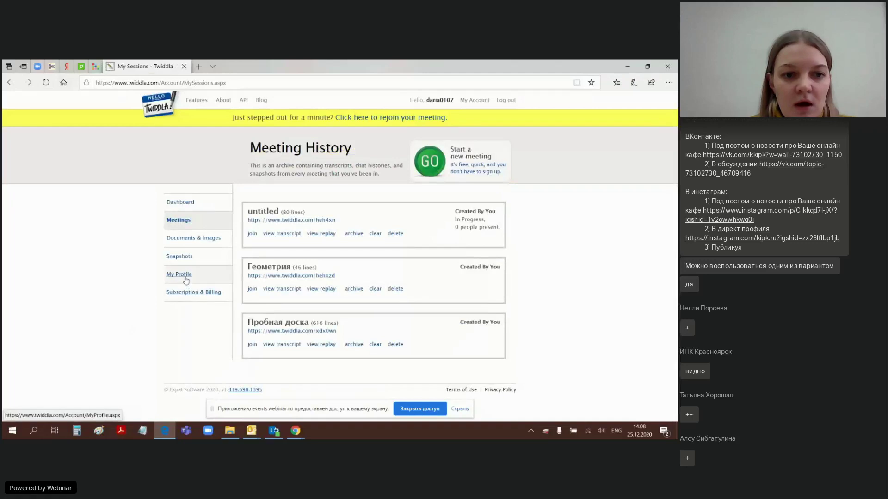
Review the account's profile information and its subscription and billing plan, returning to the meeting history.
left_click(183, 275)
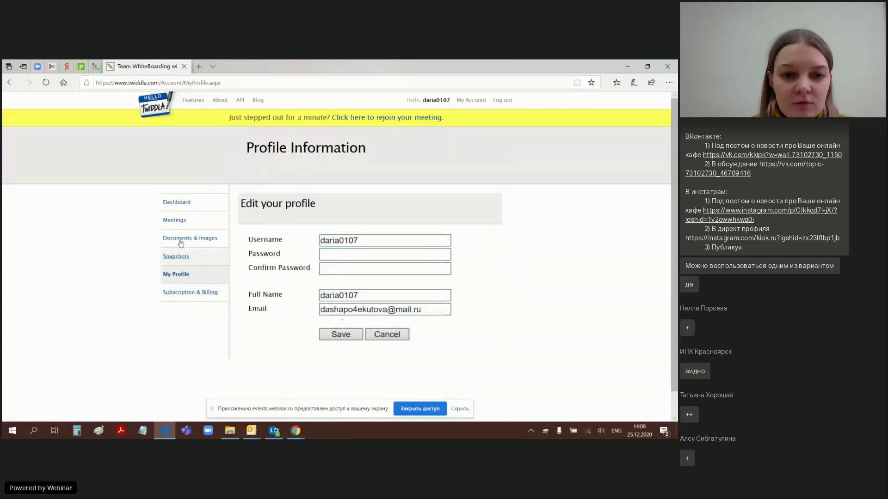
left_click(10, 82)
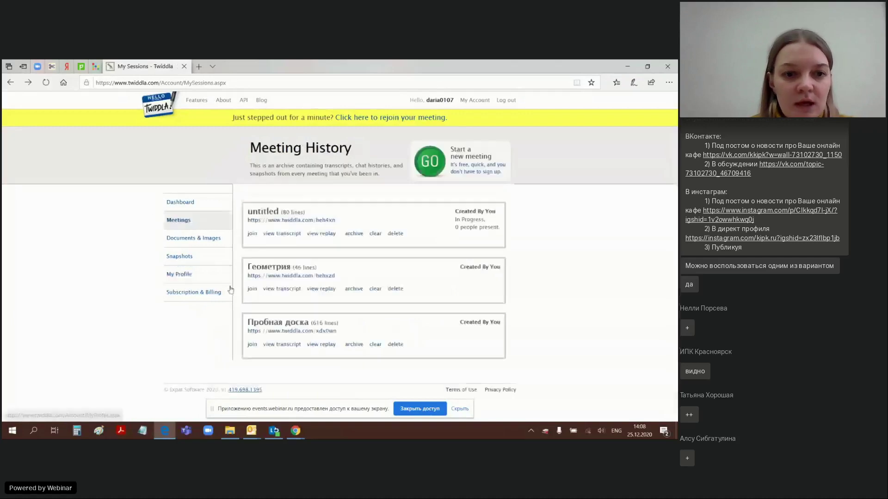
left_click(192, 295)
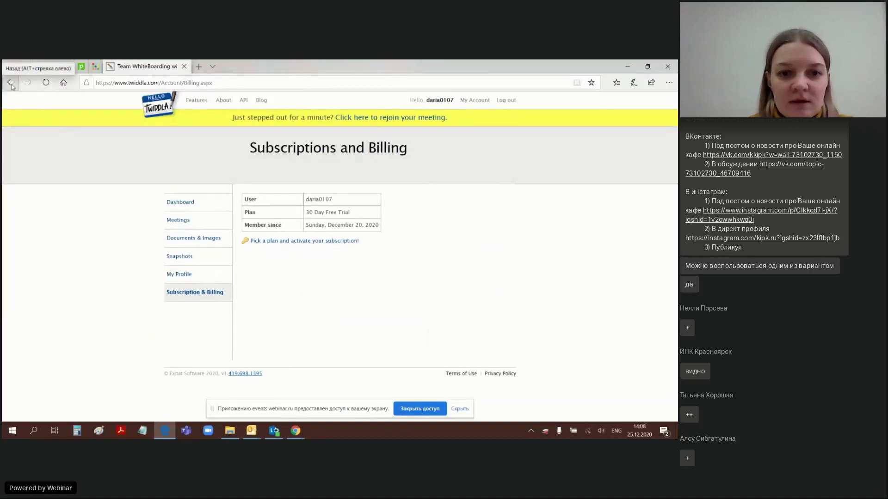
left_click_drag(348, 212, 307, 213)
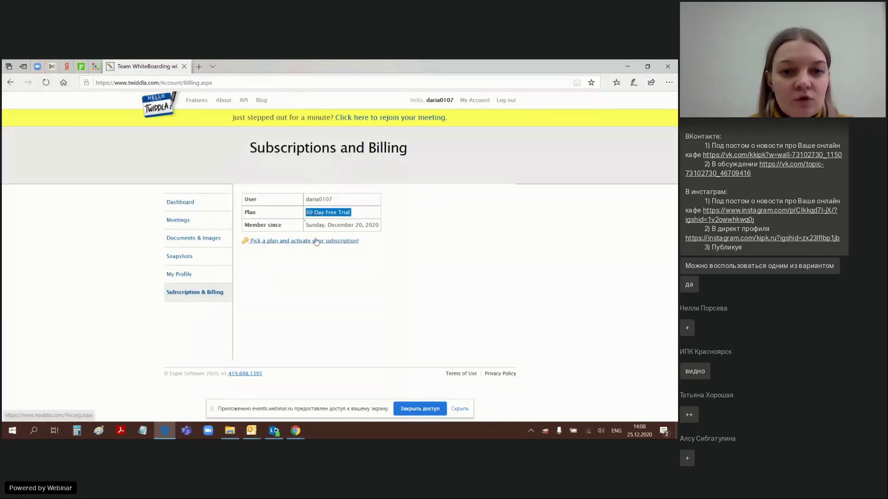
left_click(10, 82)
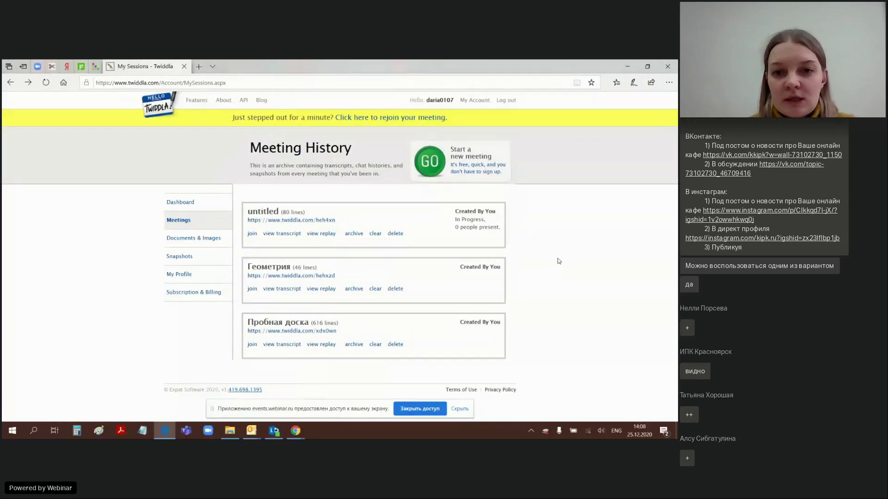
Start a new whiteboard from the account dashboard and set its background to a blank whiteboard.
left_click(181, 202)
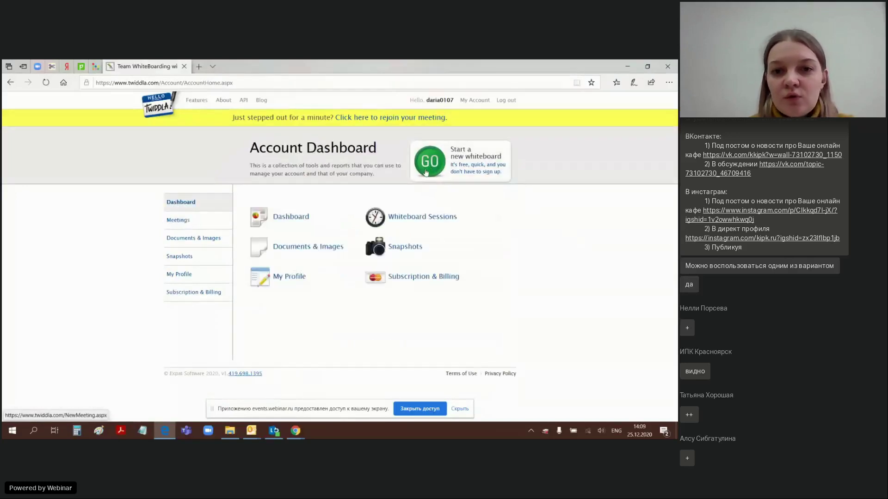
left_click(433, 166)
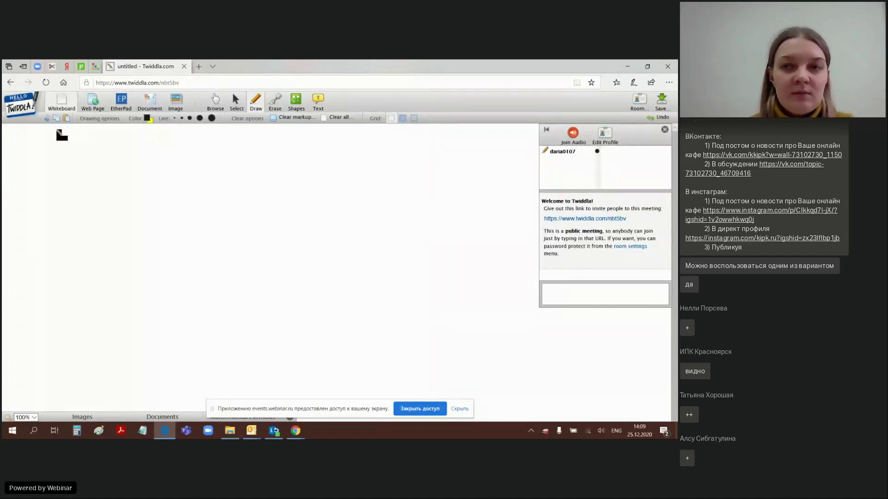
left_click(60, 102)
left_click(294, 277)
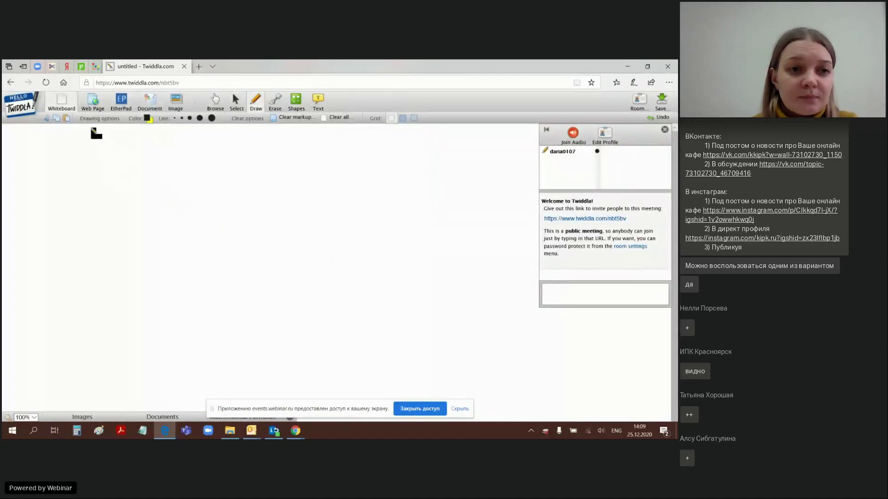
View the web page background option and switch the whiteboard's background to an EtherPad, accepting that the page is cleared.
left_click(93, 109)
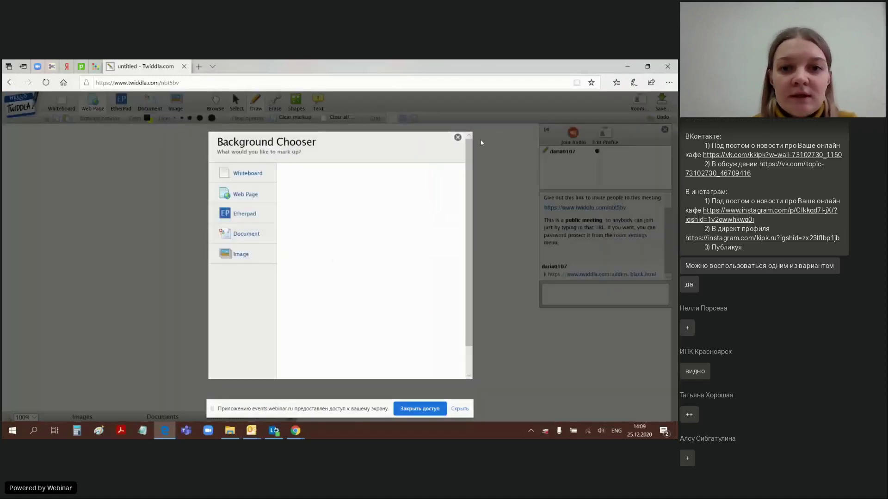
left_click(457, 139)
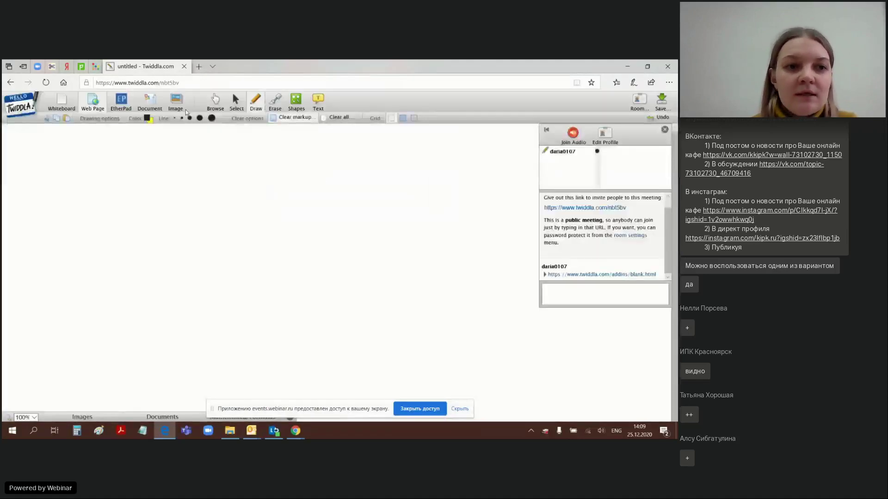
left_click(124, 104)
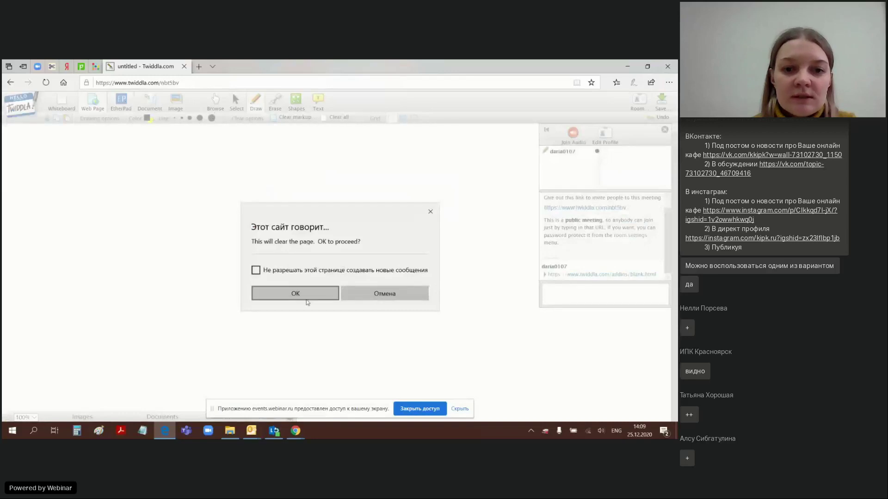
left_click(305, 302)
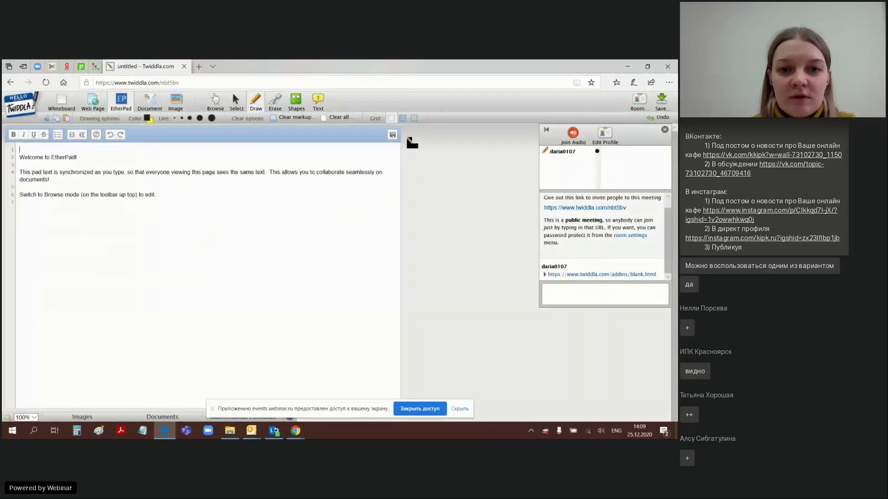
Look over the document and image options for the background, closing the Background Chooser without choosing a file.
left_click(154, 105)
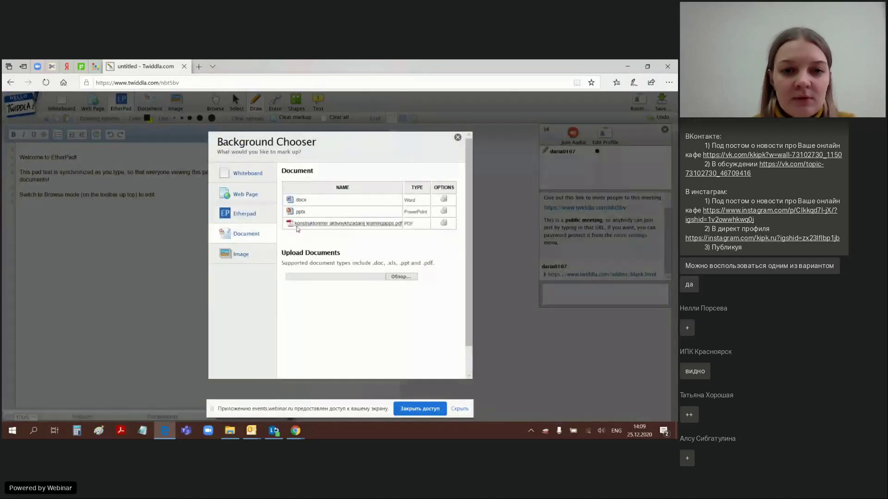
left_click(457, 139)
left_click(176, 100)
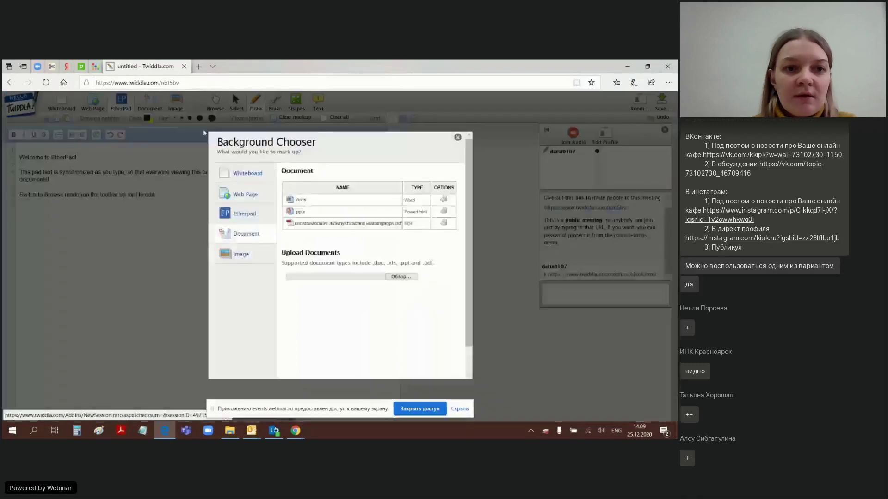
left_click(457, 138)
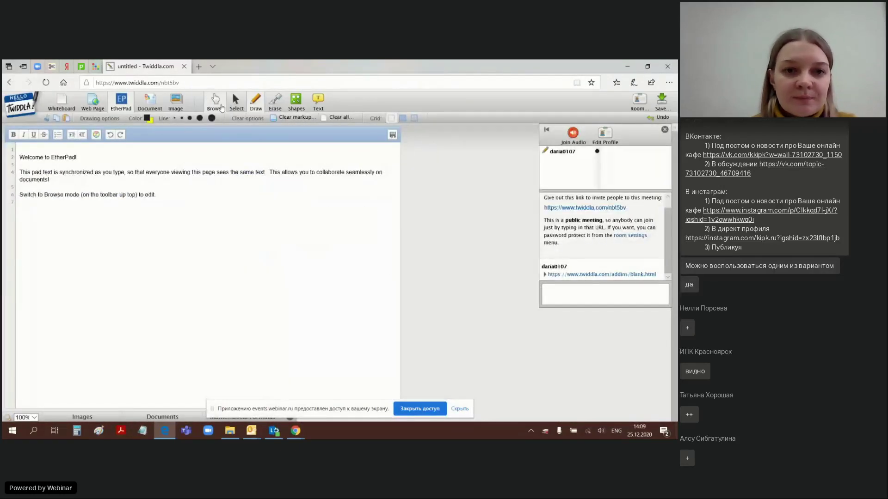
Switch through the Browse, Select and Draw modes to view their options.
left_click(217, 103)
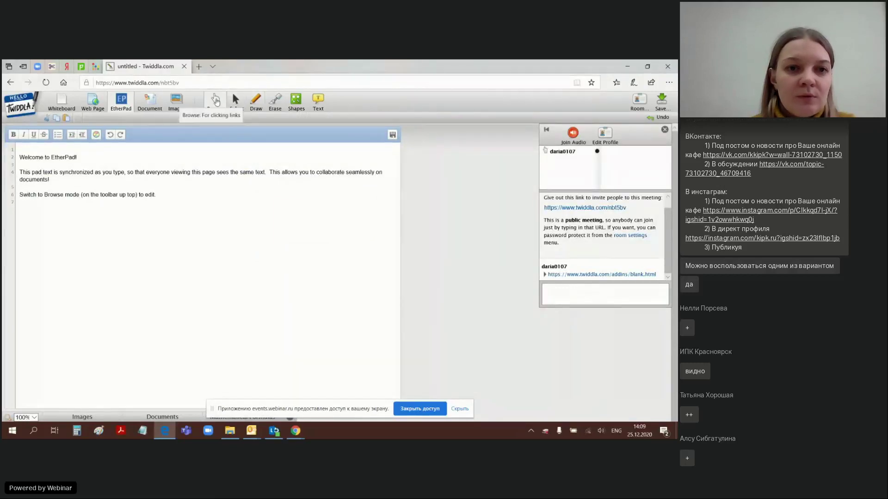
left_click(233, 95)
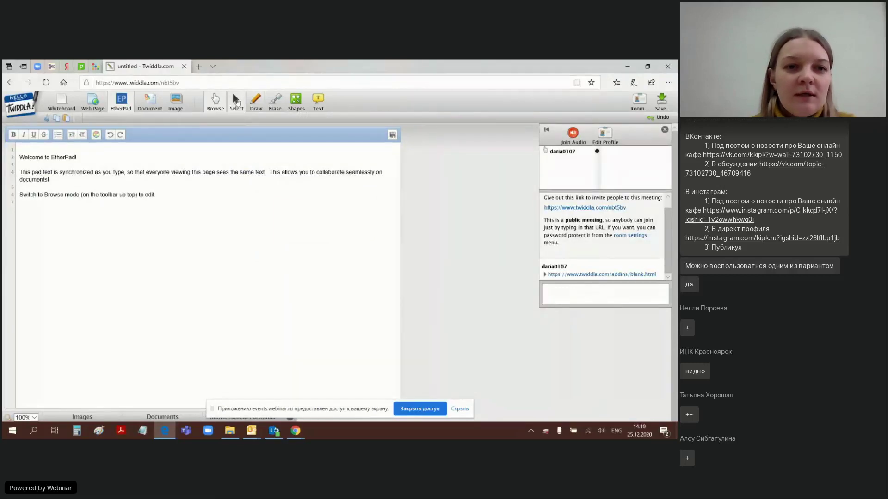
left_click(259, 102)
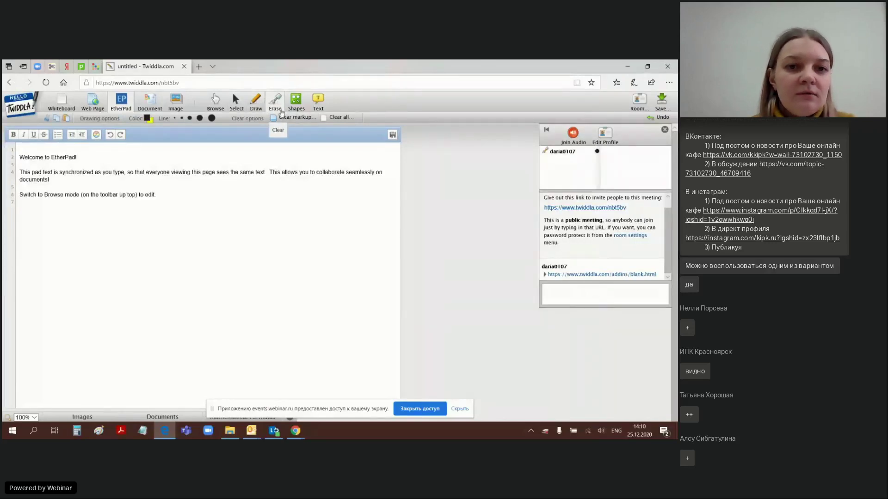
Show the Erase tool's options and clear everything from the canvas.
left_click(273, 102)
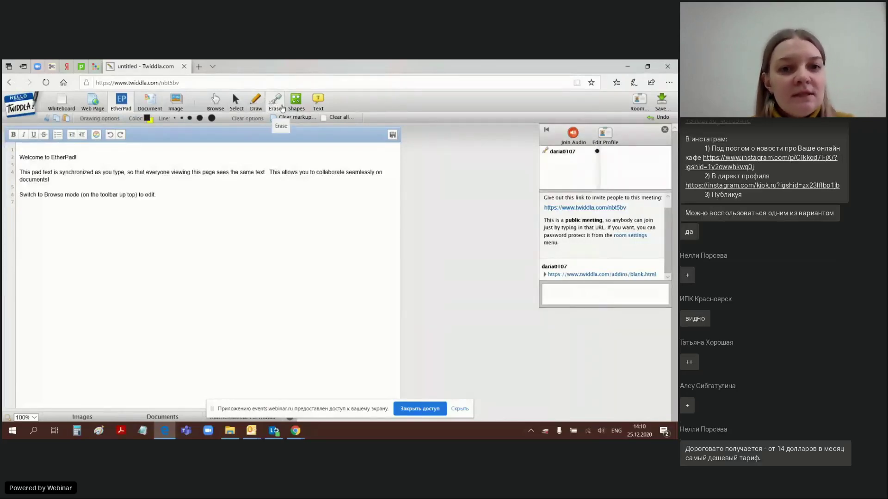
left_click(337, 117)
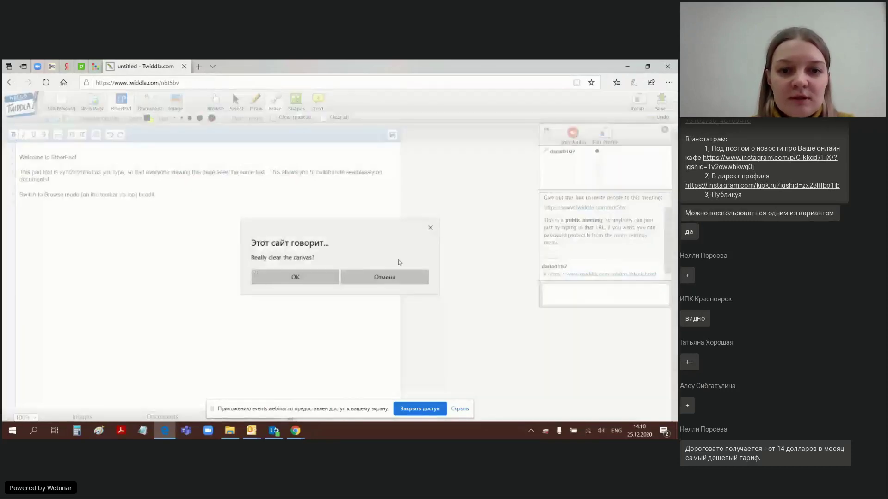
left_click(299, 279)
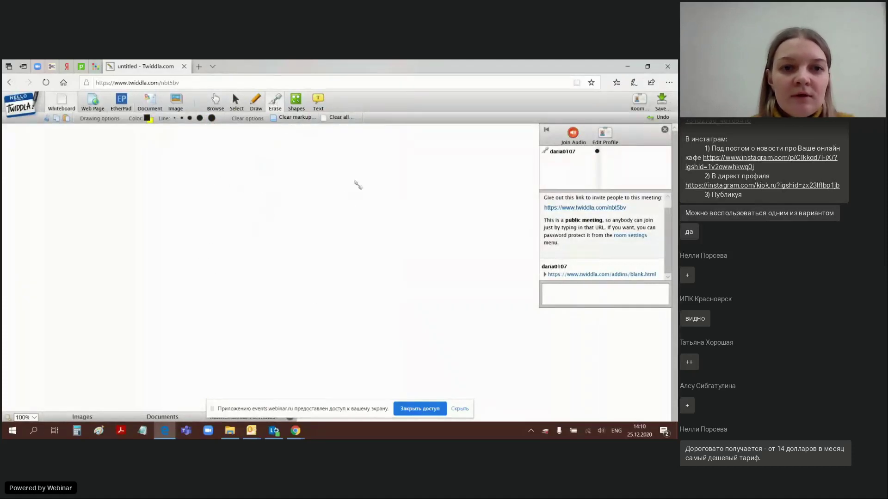
Show the options of the Shapes and Text tools, hiding the screen-sharing notice.
left_click(296, 100)
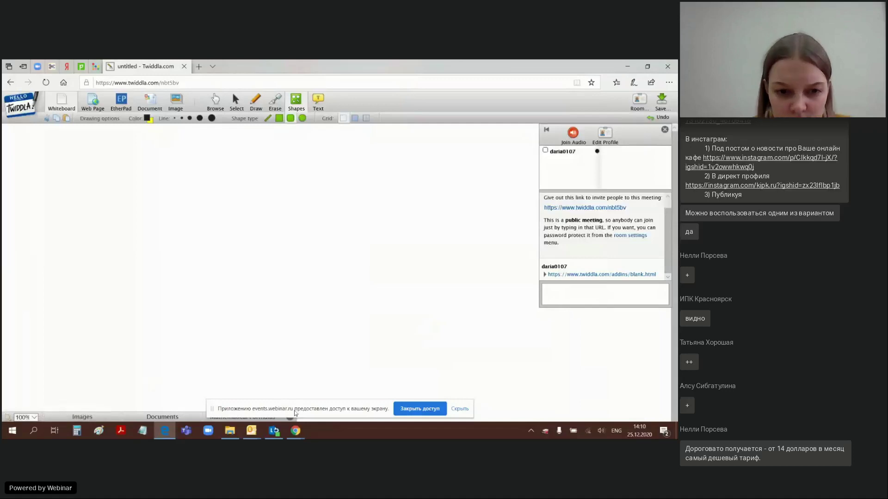
left_click(460, 409)
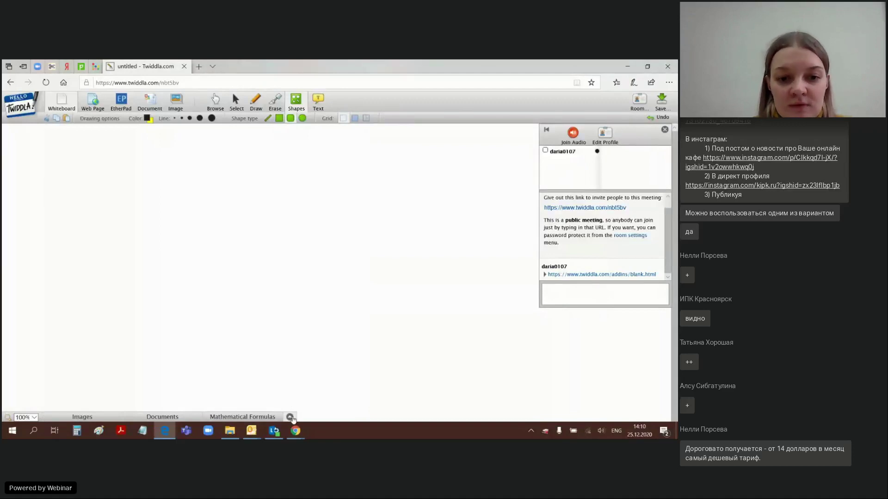
left_click(322, 101)
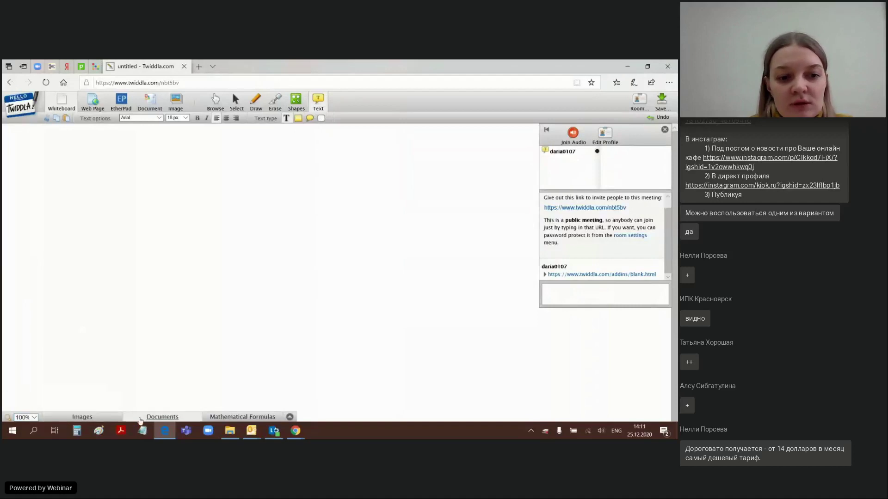
Expand the resource tray and look over the available zoom levels and the image library.
left_click(288, 417)
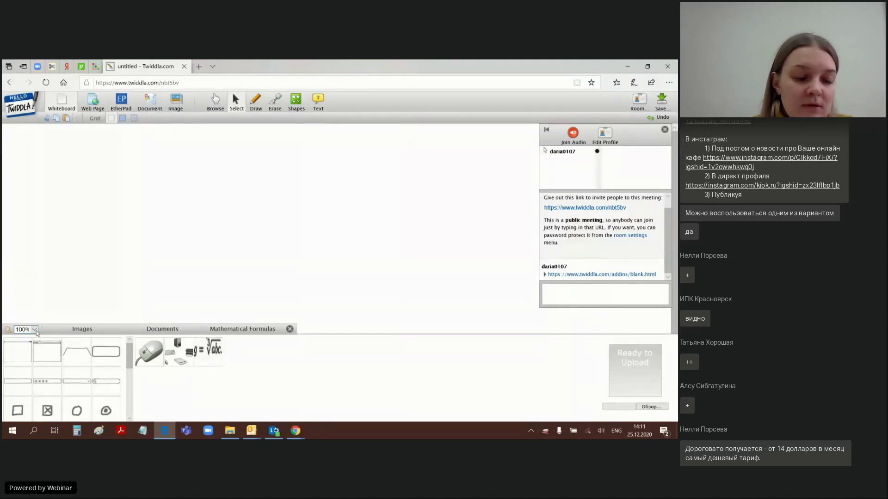
left_click(34, 330)
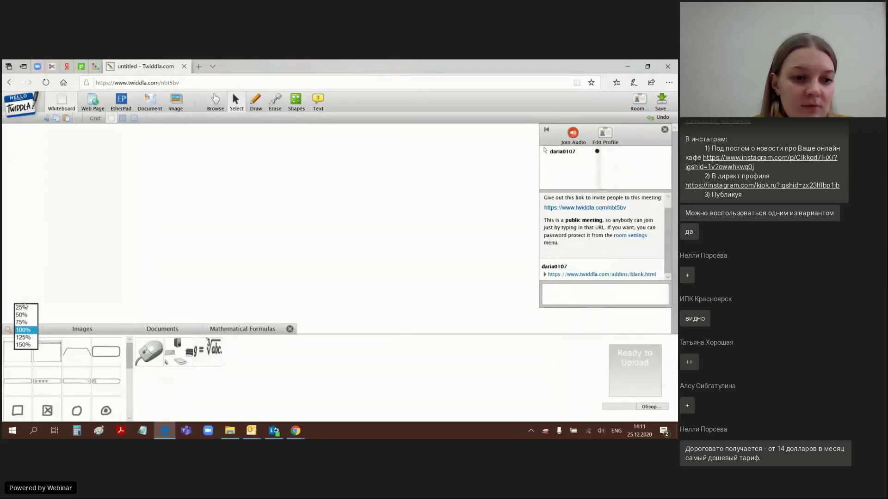
left_click(389, 340)
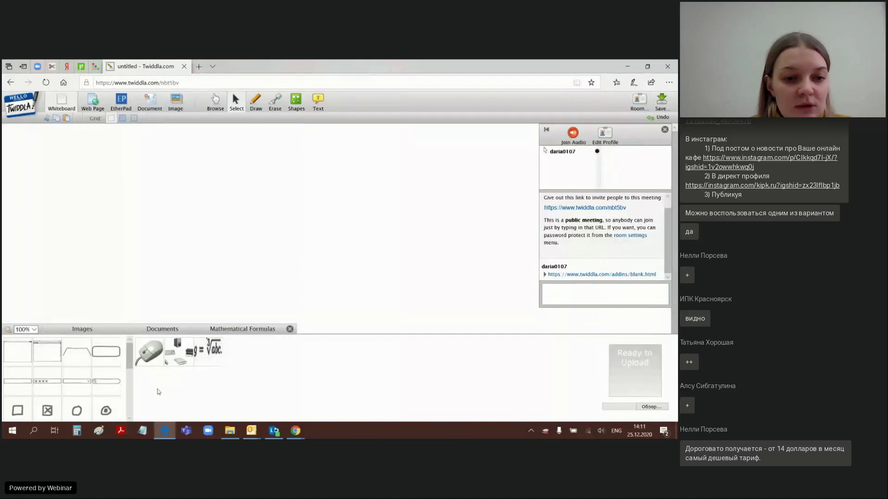
mouse_move(131, 360)
left_mouse_down()
mouse_move(132, 411)
mouse_move(131, 356)
left_mouse_up()
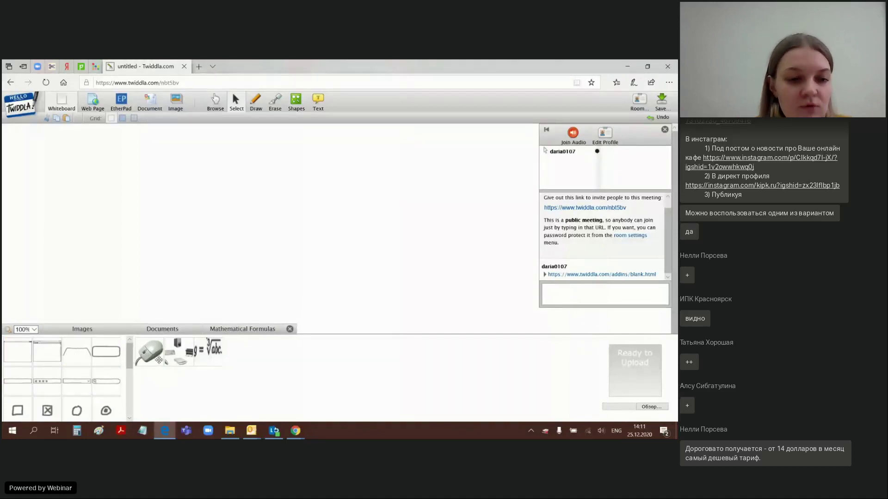
View the tray's documents and images and open the upload file chooser for each, cancelling without choosing a file.
left_click(165, 333)
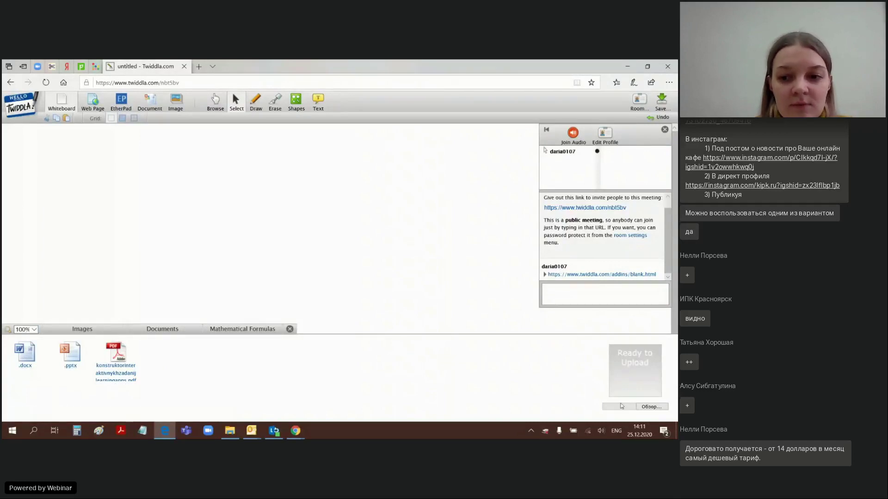
left_click(652, 407)
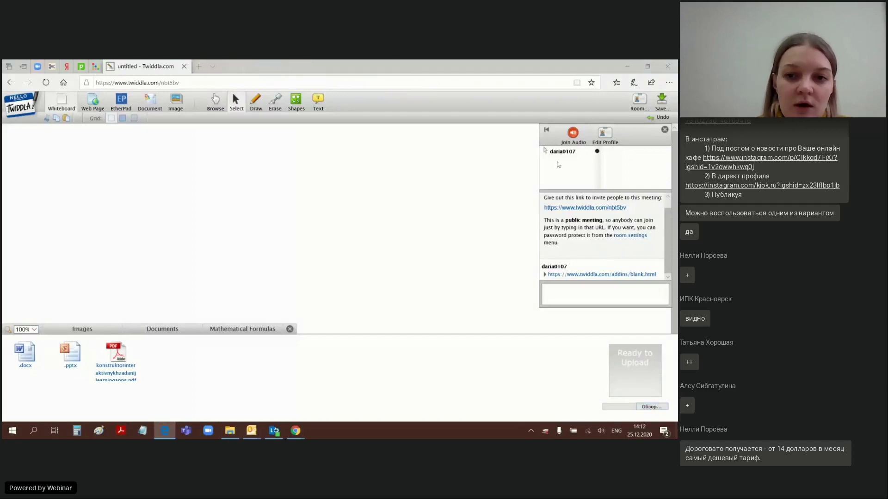
left_click(330, 66)
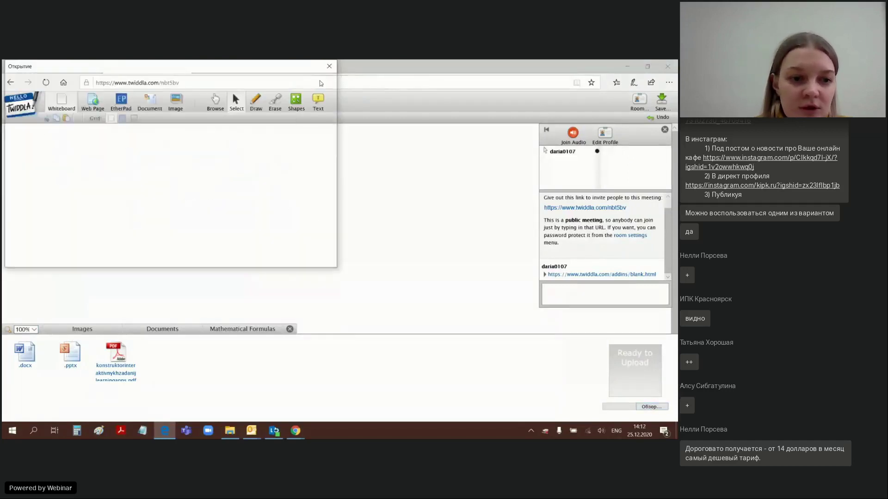
left_click(81, 330)
left_click(655, 405)
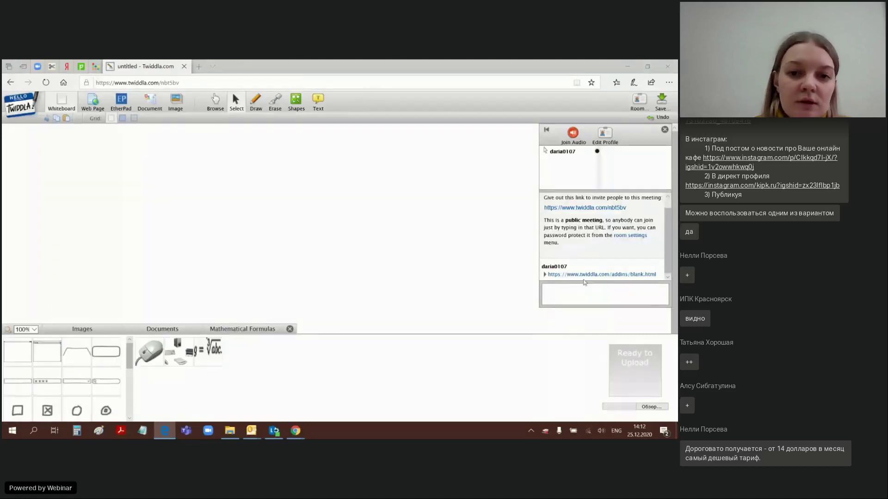
left_click(329, 66)
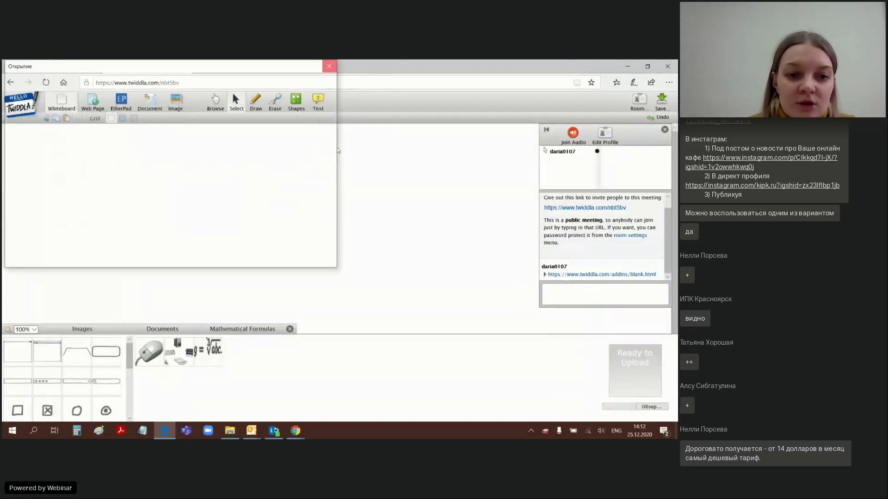
Open the mathematical formula editor and look through its symbol groups from letters and symbols to formatting, returning to the layout group.
left_click(251, 330)
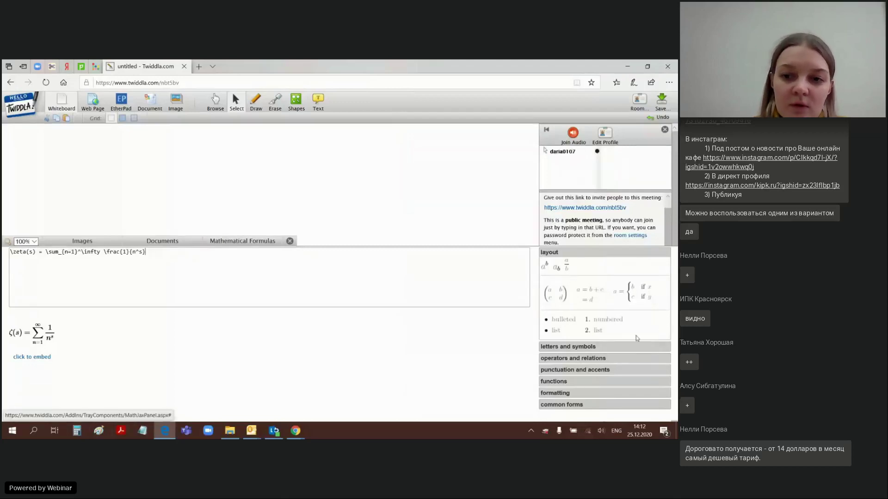
left_click(585, 348)
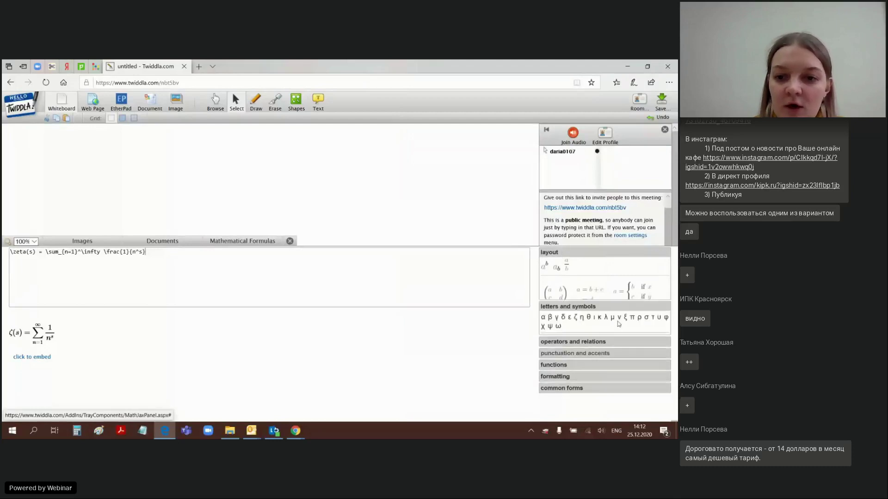
left_click(578, 324)
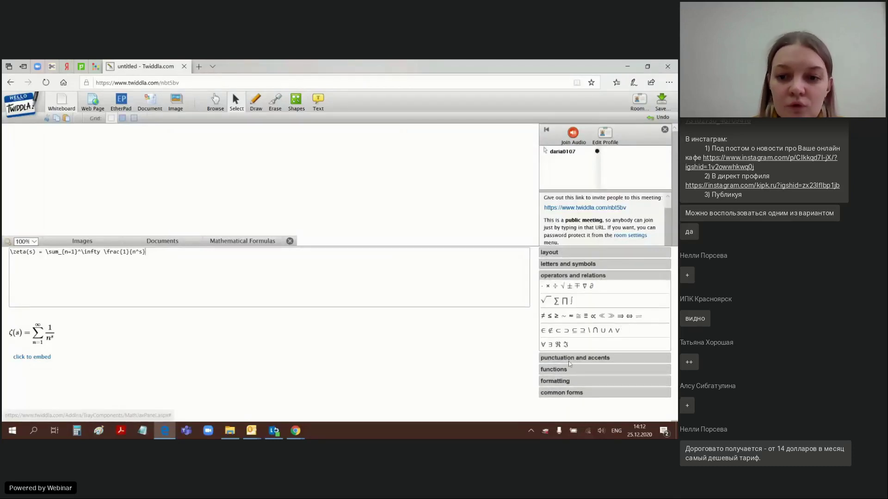
left_click(596, 358)
left_click(577, 371)
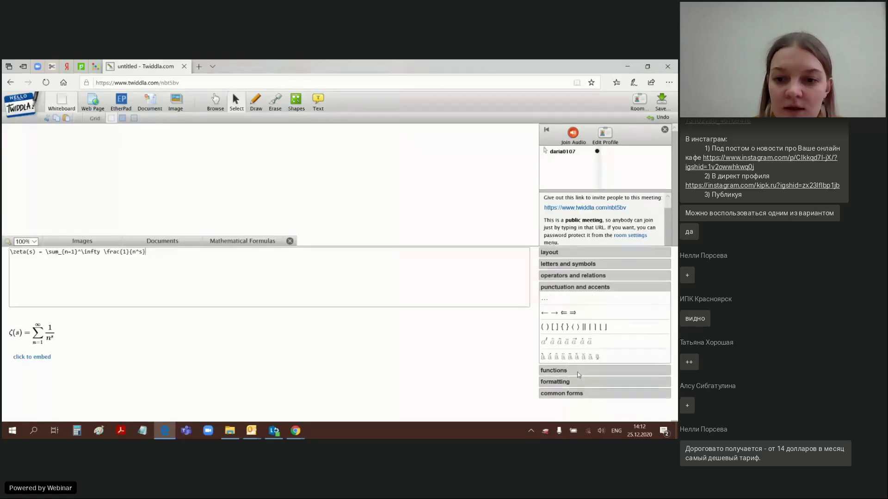
left_click(569, 368)
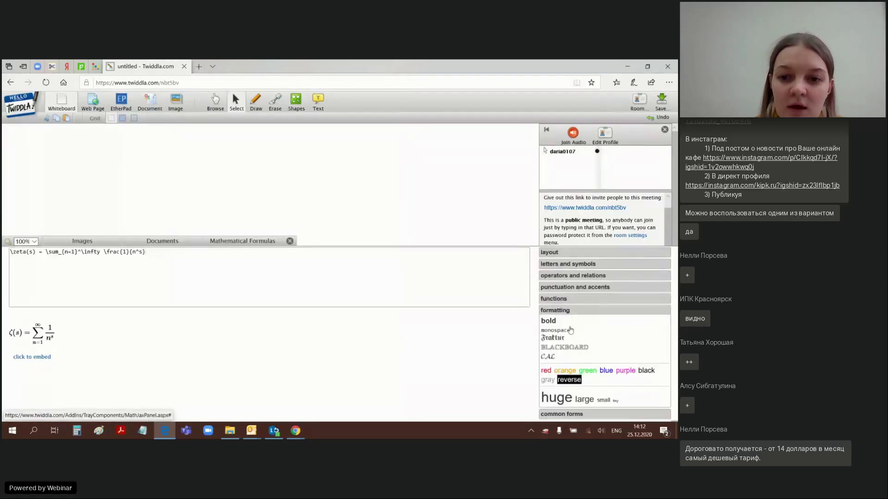
left_click(565, 253)
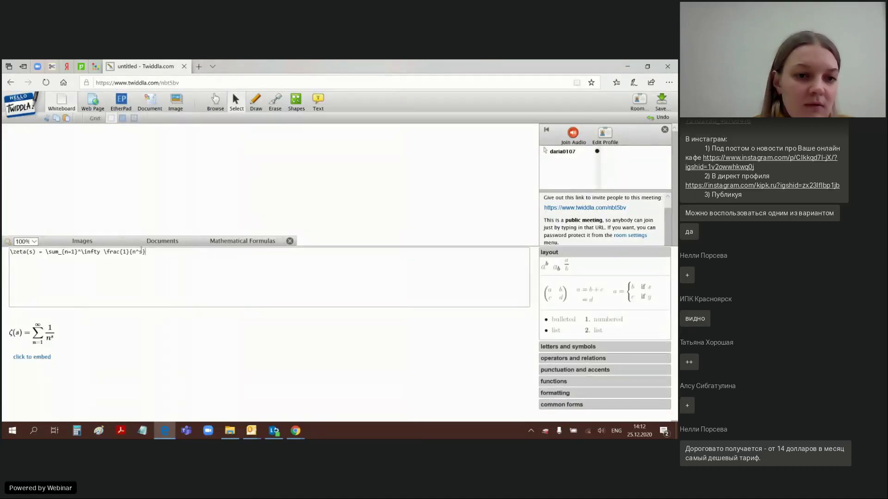
Embed the zeta function sum formula near the whiteboard's upper-left corner and collapse the formula editor.
left_click(32, 359)
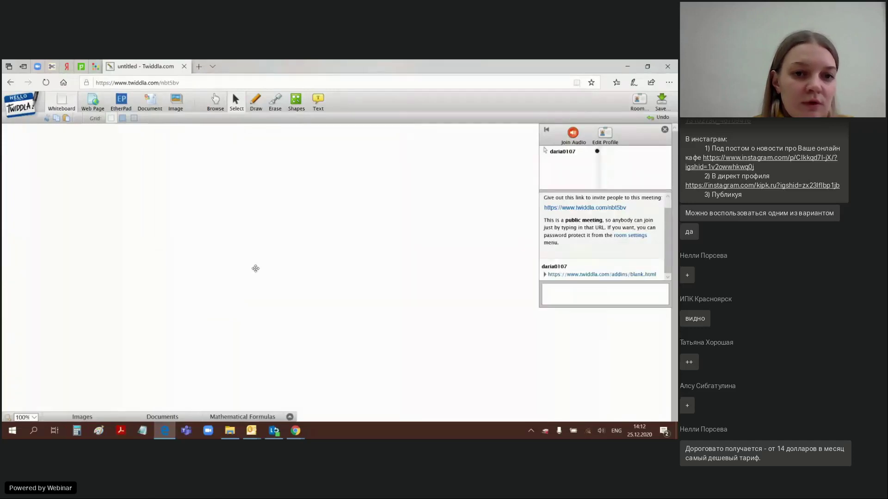
left_click_drag(256, 252, 105, 163)
left_click(277, 417)
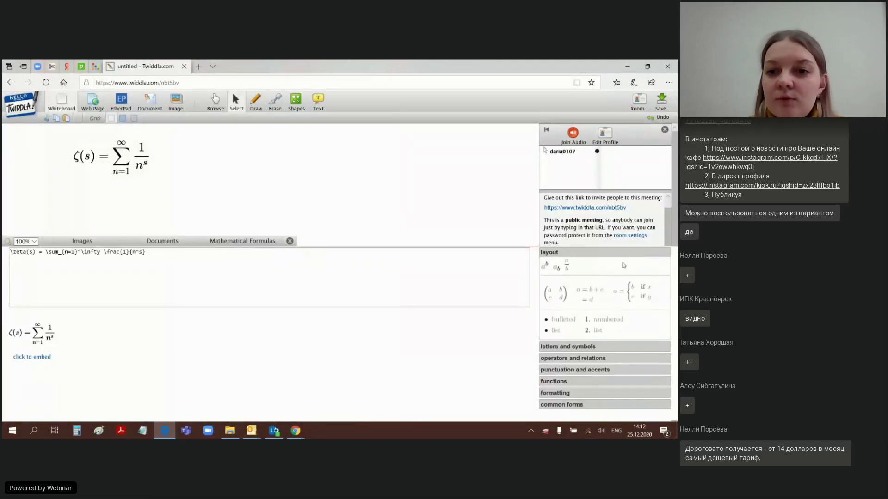
left_click(290, 242)
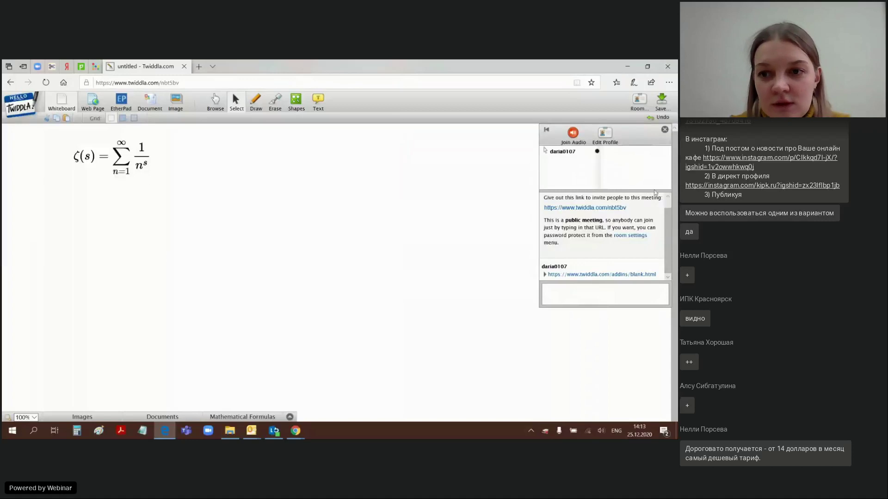
Go back to the welcome message with the invitation link in the meeting chat.
scroll(668, 215, "up", 1)
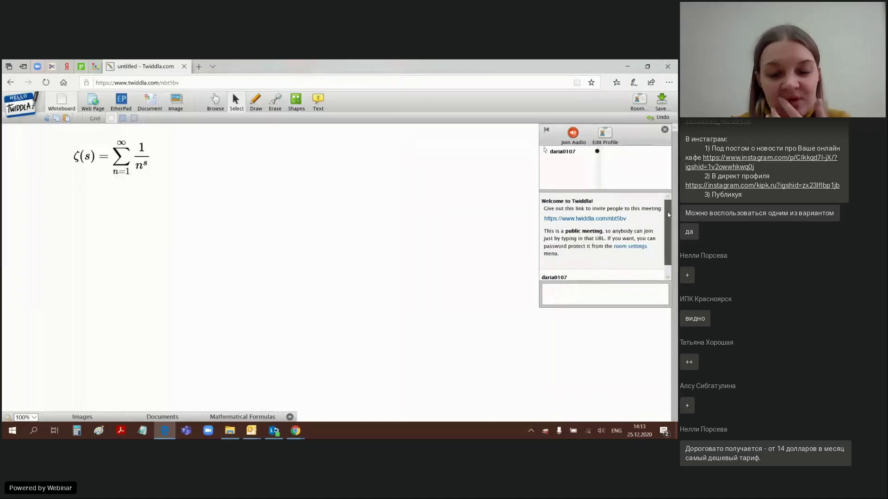
Examine the welcome message in the meeting chat, highlight its invitation link and check the chat entry field.
scroll(659, 212, "down", 1)
scroll(652, 211, "up", 1)
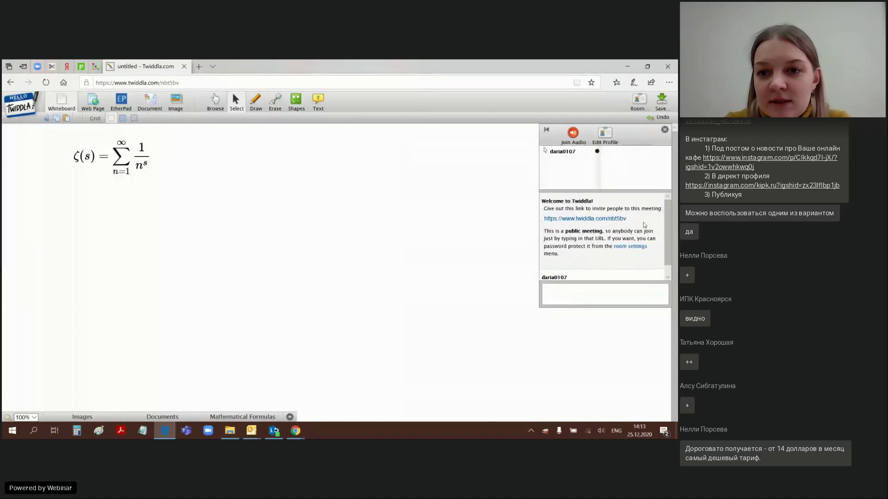
scroll(668, 228, "down", 1)
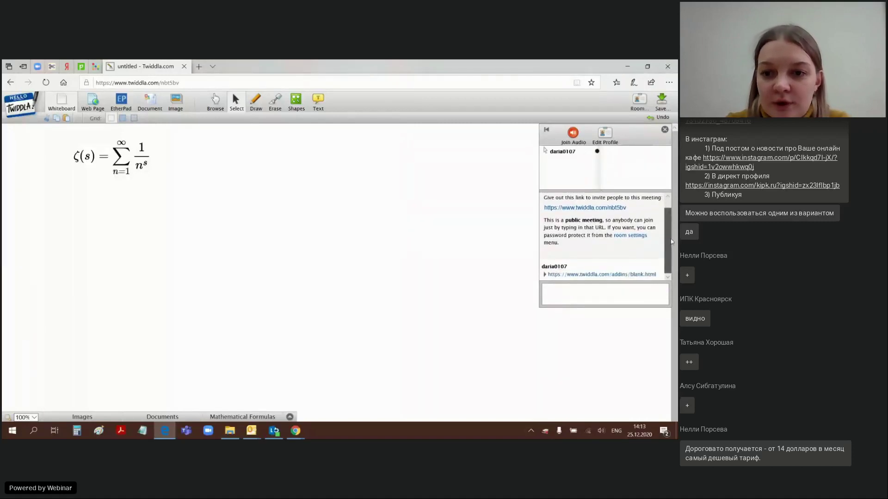
scroll(666, 236, "up", 1)
left_click_drag(633, 219, 543, 217)
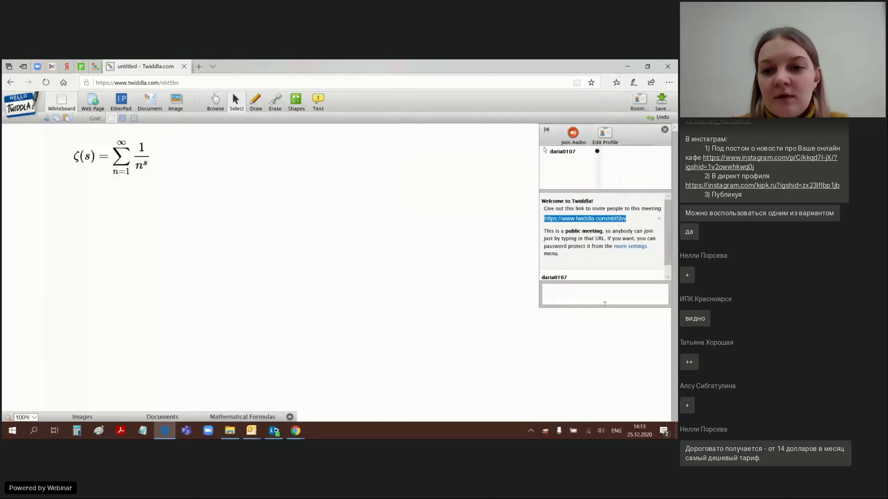
scroll(665, 232, "down", 1)
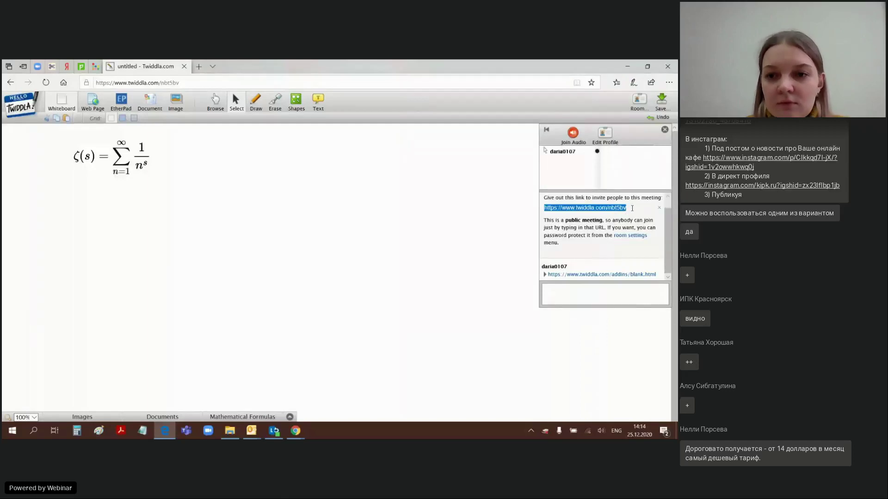
scroll(668, 239, "up", 1)
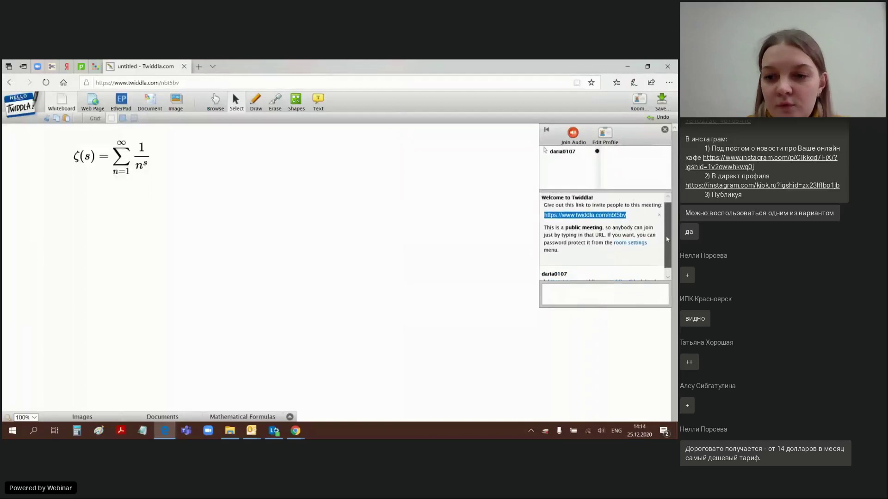
left_click_drag(667, 239, 670, 251)
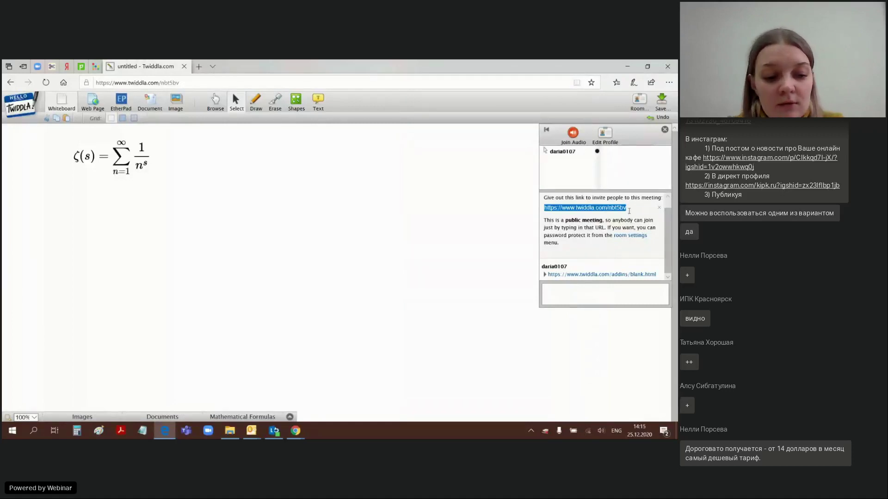
left_click(585, 298)
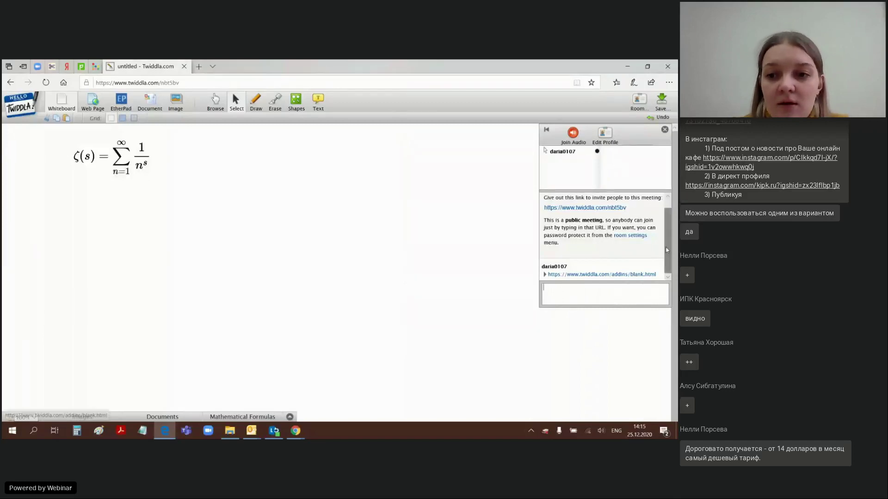
scroll(667, 259, "up", 2)
scroll(668, 276, "down", 2)
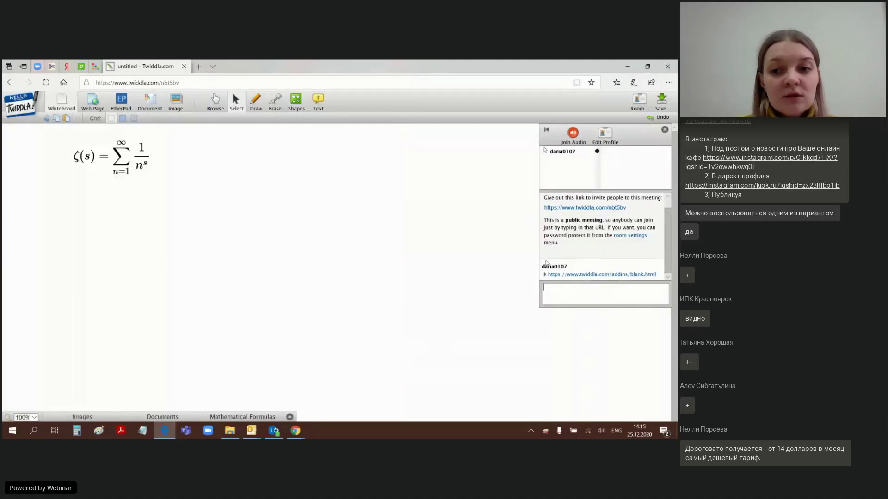
Copy the meeting's invitation link and post it in the broadcast chat on Webinar.ru.
scroll(610, 245, "up", 1)
left_click_drag(638, 218, 543, 218)
key("ctrl+c")
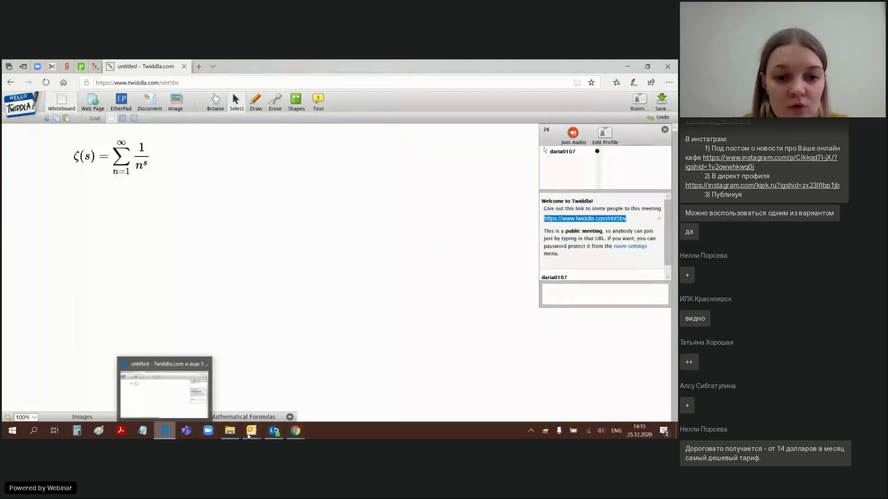
mouse_move(296, 431)
left_click(252, 404)
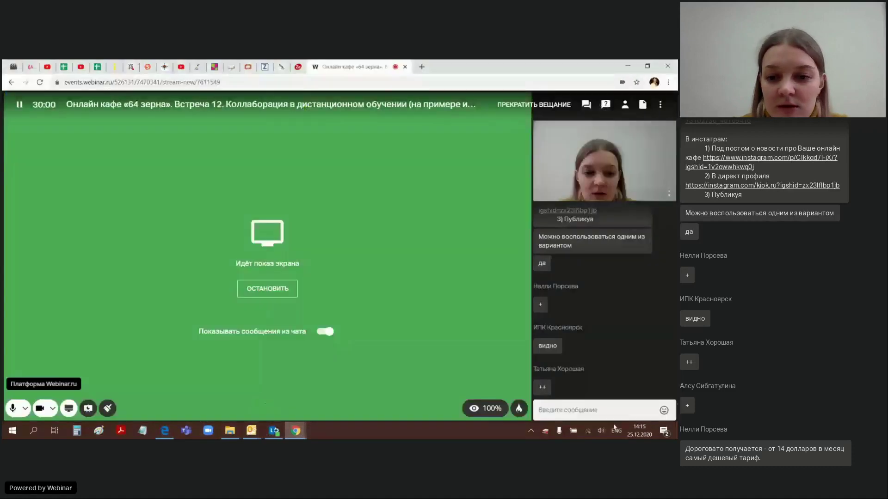
left_click(550, 412)
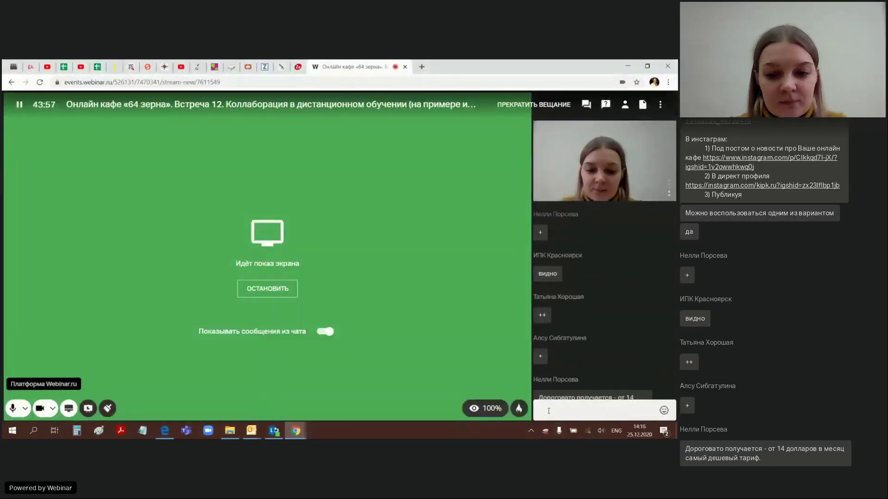
key("ctrl+v")
key("Return")
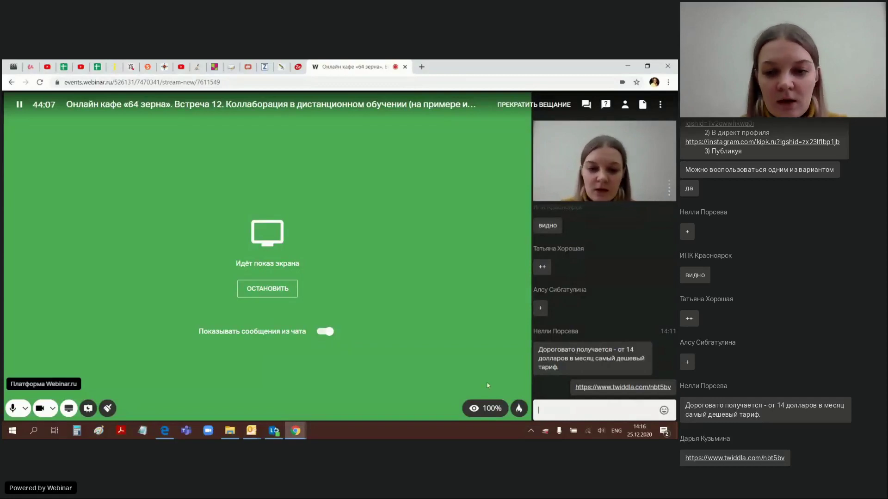
Switch back to the Twiddla meeting and clear the zeta function formula off the whiteboard.
left_click(166, 431)
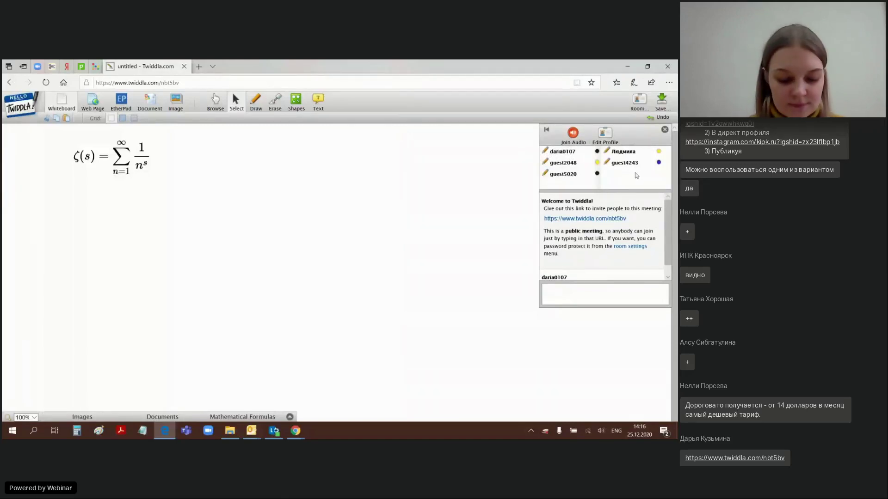
left_click(110, 246)
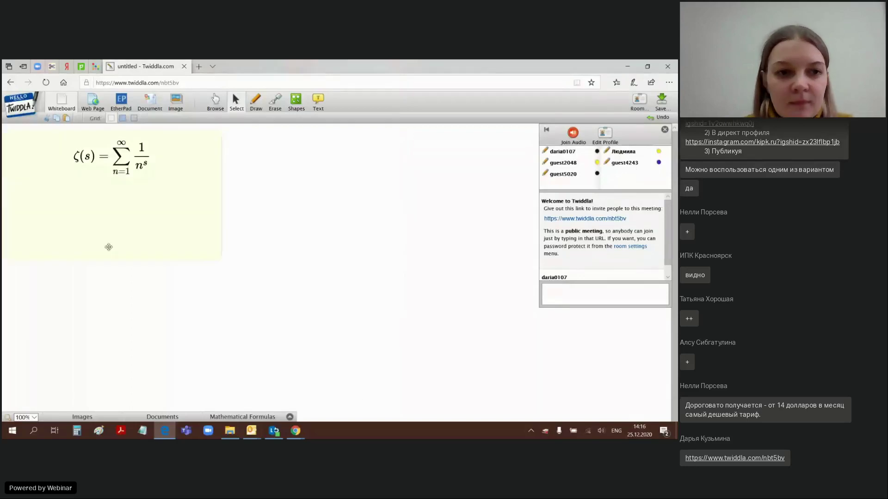
left_click_drag(135, 132, 341, 106)
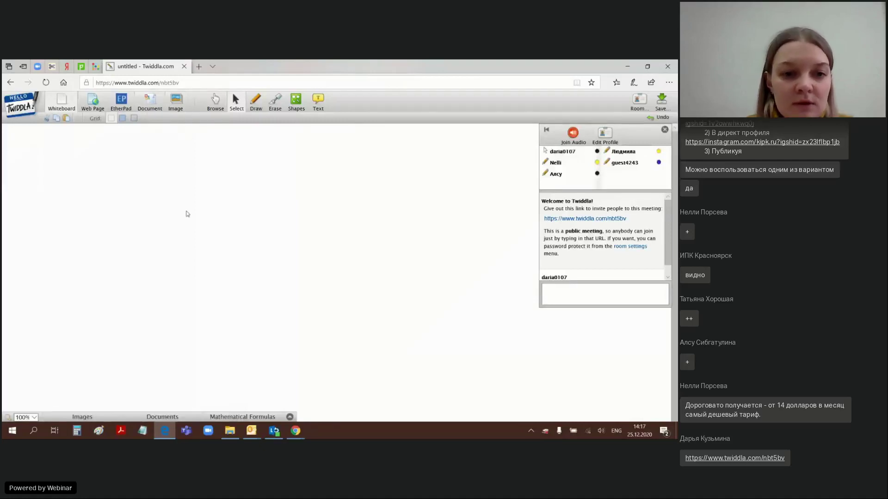
Upload the image "1 Компьютер и его составляющие" and set it as the meeting's background.
left_click(178, 110)
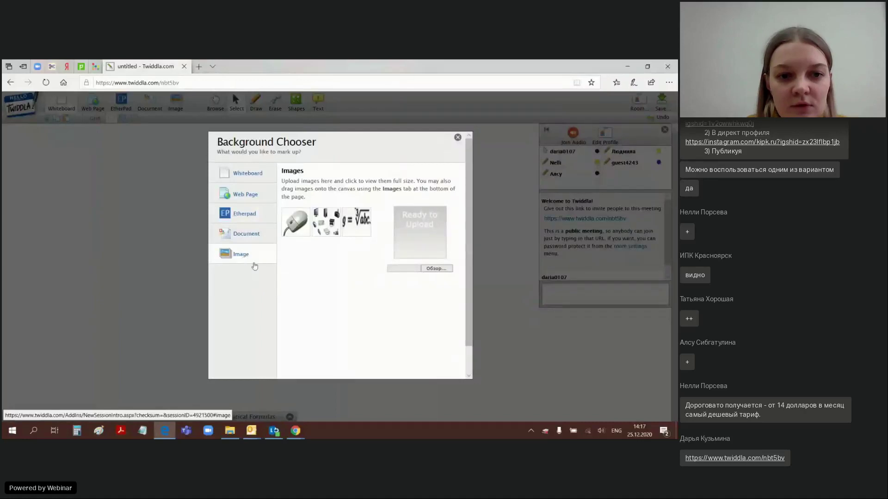
left_click(436, 270)
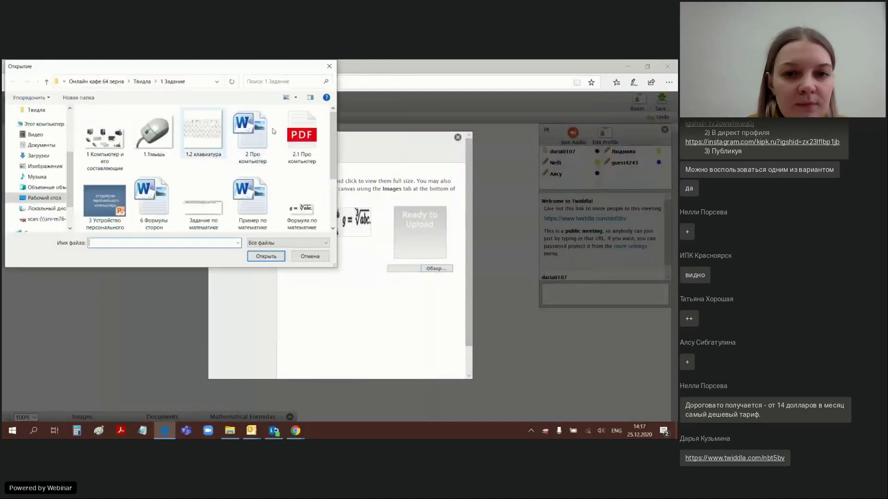
left_click(114, 146)
double_click(113, 146)
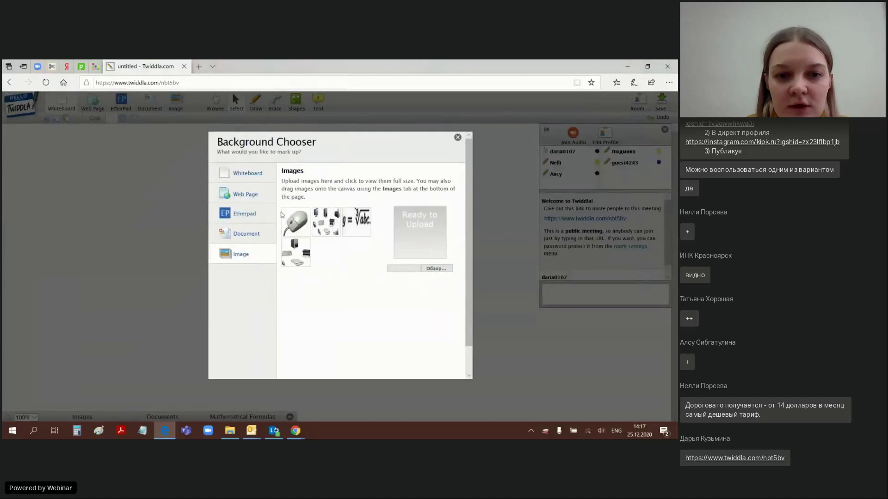
left_click(297, 255)
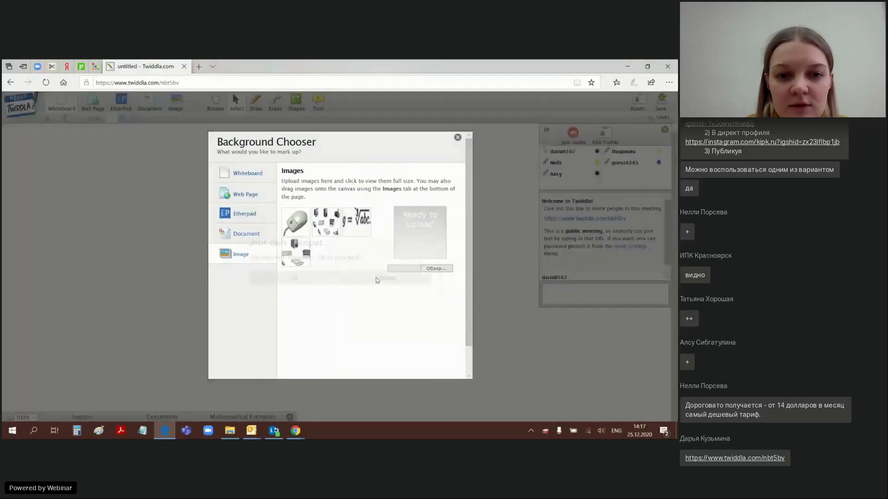
left_click(296, 278)
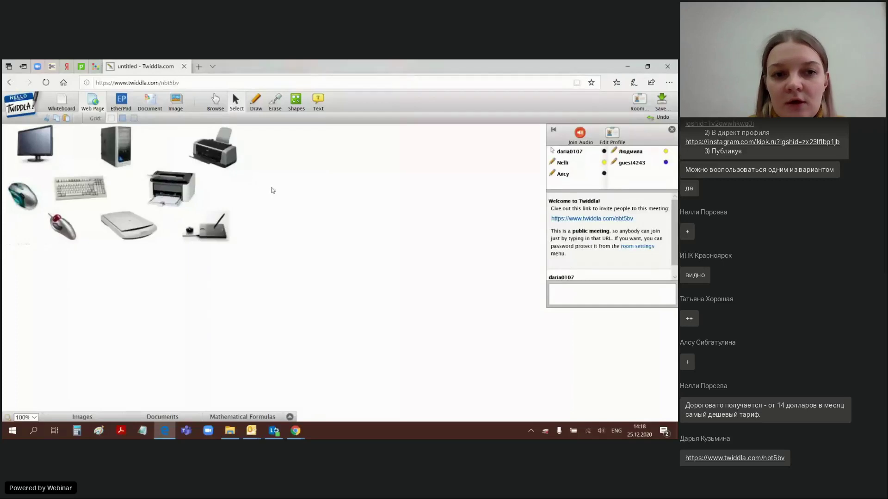
Clear everything from the canvas, including the triangle picture and participants' markup, with the Draw tool active.
left_click(256, 102)
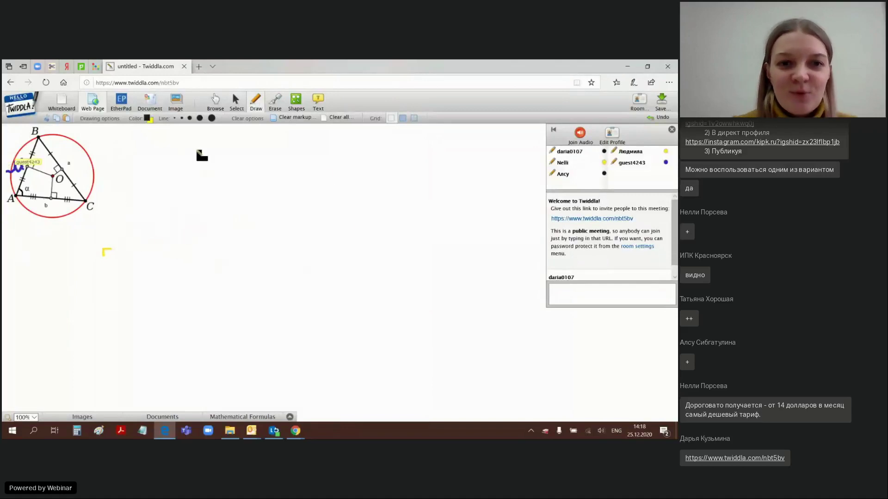
left_click(340, 117)
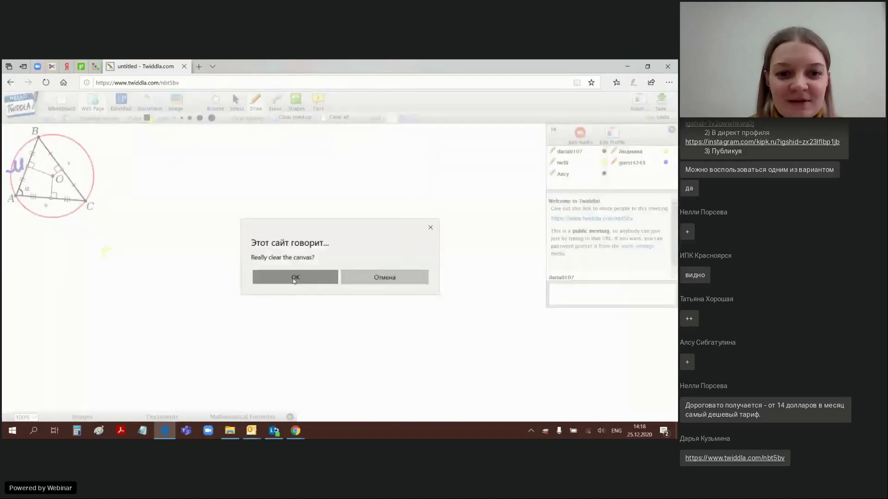
left_click(294, 278)
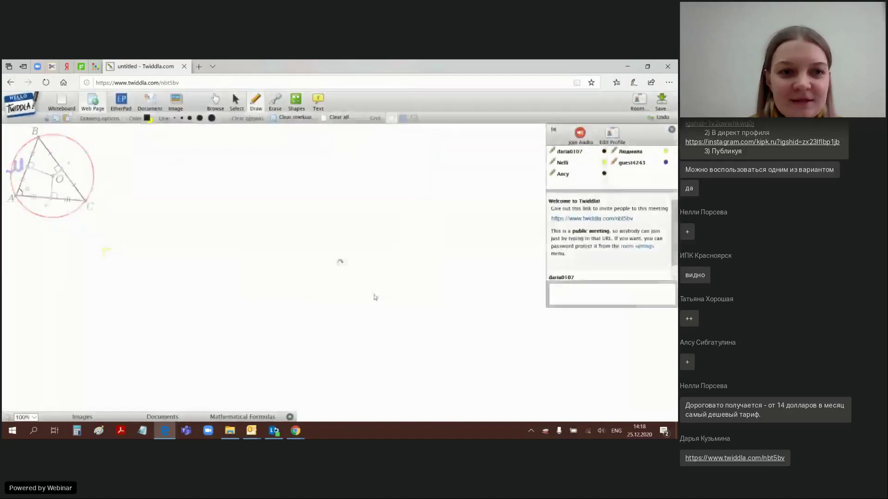
Load the previously uploaded computer components image as the background again.
left_click(182, 104)
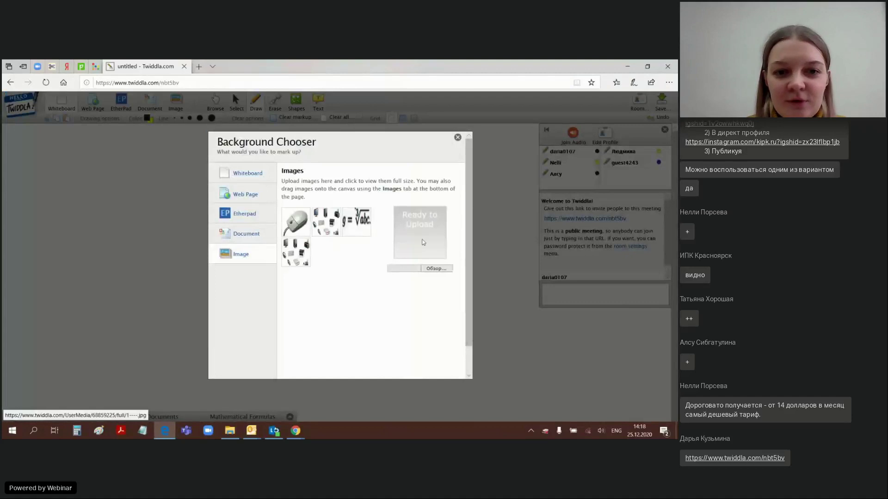
left_click(296, 254)
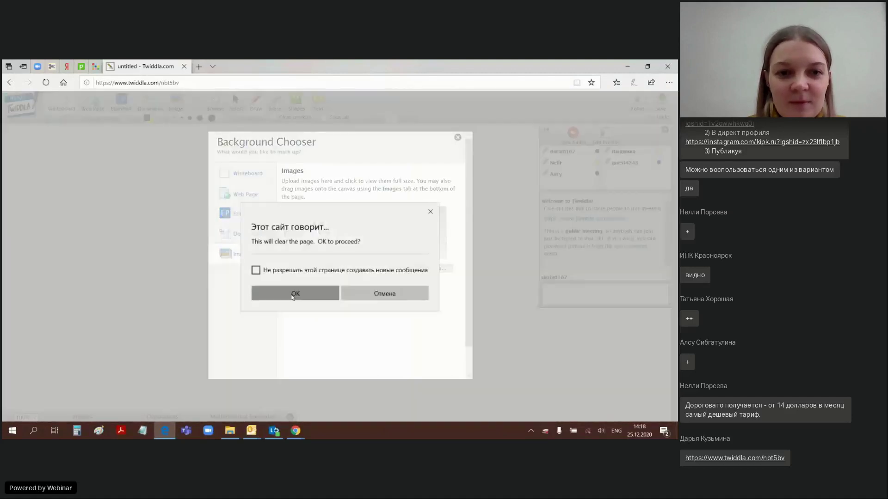
left_click(294, 294)
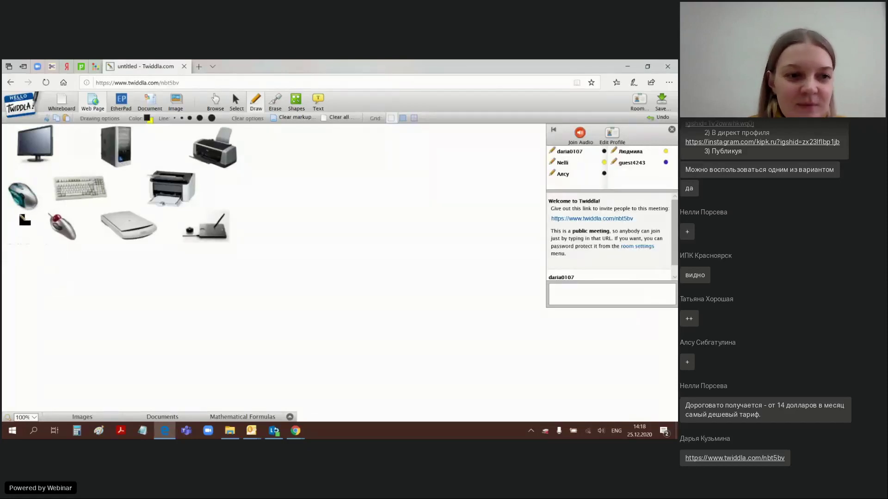
left_click(20, 279)
right_click(39, 232)
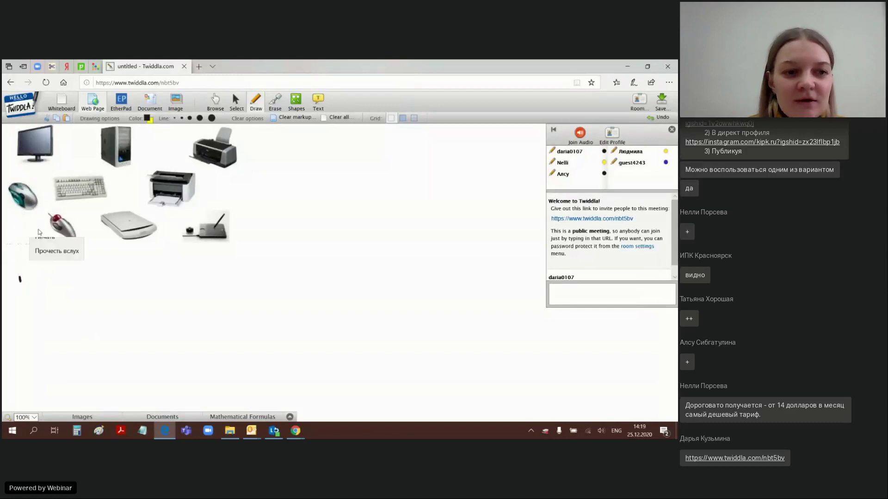
key("Escape")
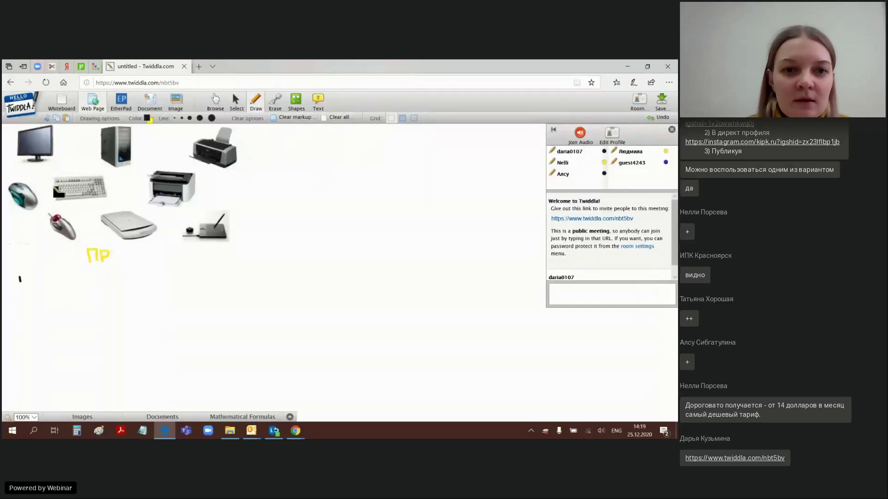
left_click(276, 102)
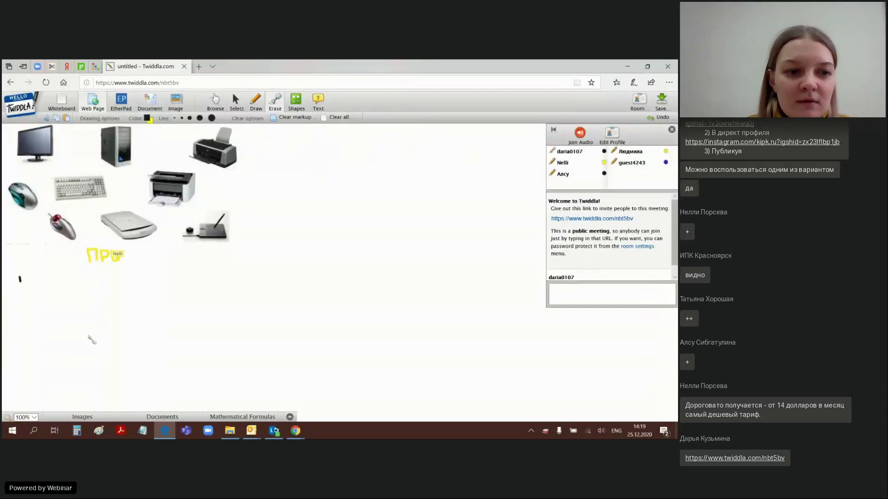
Draw a red arrow down from the green mouse and handwrite "МЫШЬ" beneath it.
left_click(255, 101)
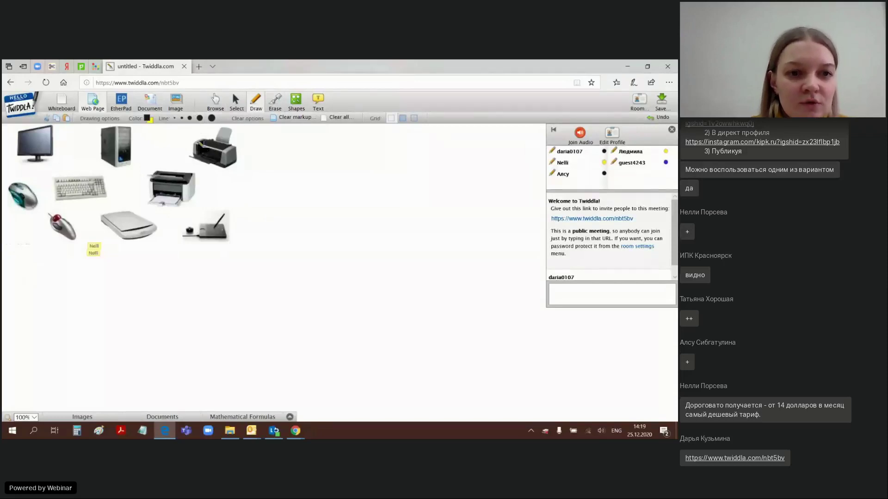
left_click(148, 119)
left_click(148, 120)
left_click(148, 121)
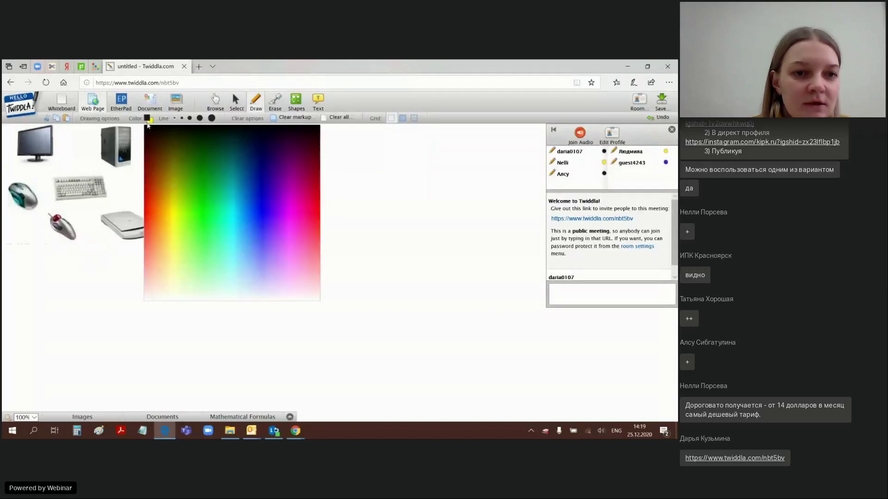
left_click(149, 208)
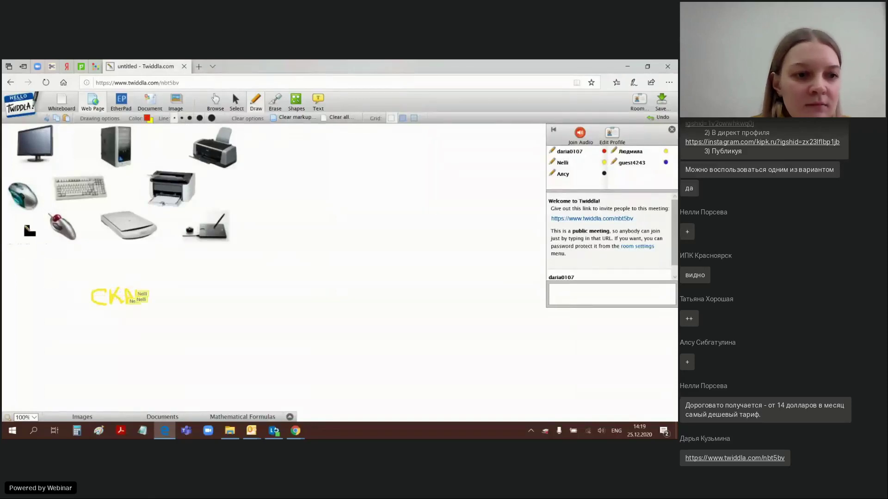
mouse_move(23, 215)
left_mouse_down()
mouse_move(27, 316)
mouse_move(21, 306)
mouse_move(29, 316)
mouse_move(36, 303)
left_mouse_up()
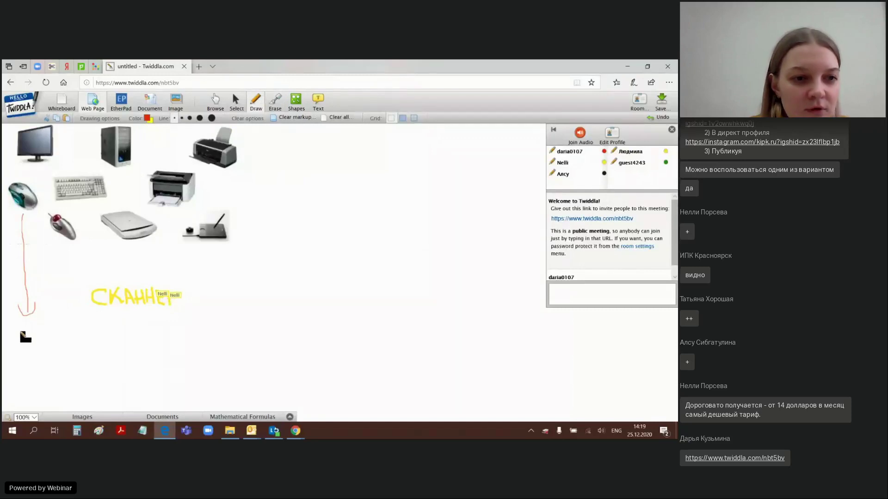
mouse_move(12, 340)
left_mouse_down()
mouse_move(15, 331)
mouse_move(34, 350)
mouse_move(55, 324)
mouse_move(53, 342)
mouse_move(85, 341)
left_mouse_up()
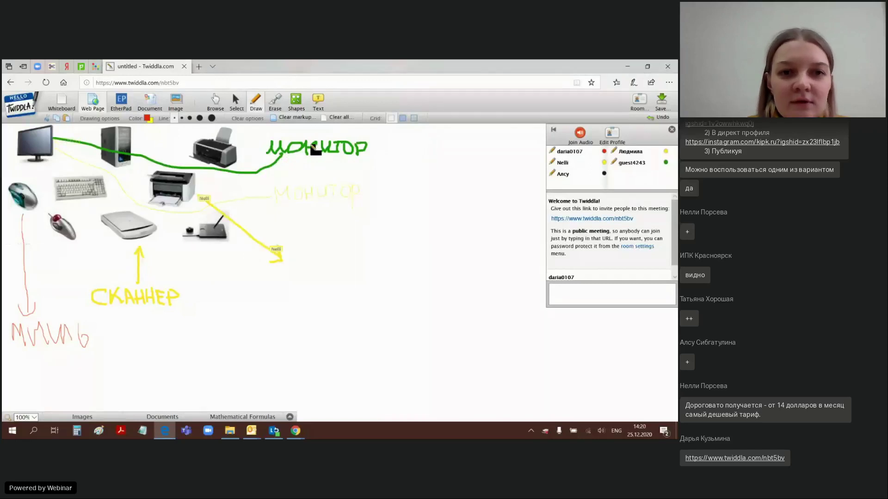
Erase the red handwritten "МЫШЬ" label and the arrow leading to it from the green mouse.
left_click(277, 101)
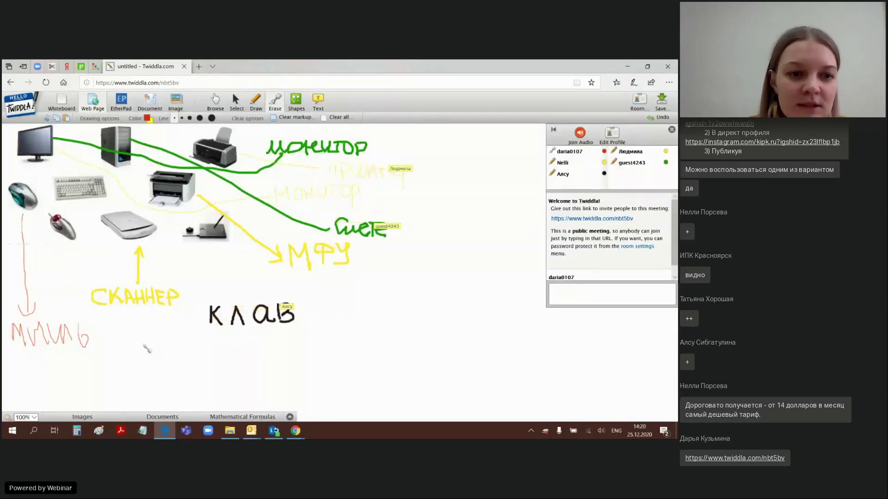
mouse_move(95, 336)
left_mouse_down()
mouse_move(17, 337)
mouse_move(39, 323)
mouse_move(23, 240)
left_mouse_up()
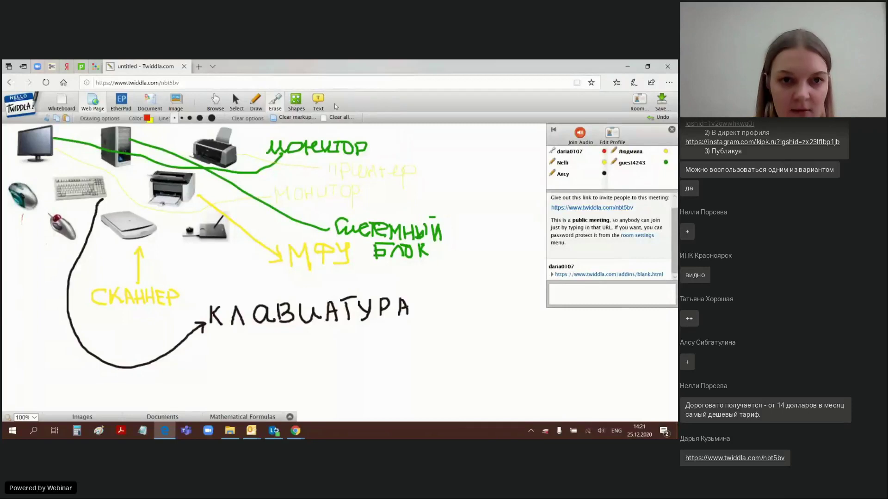
Move the black curved arrow from the keyboard down so that it starts at the red trackball mouse.
left_click(236, 102)
mouse_move(167, 360)
left_mouse_down()
mouse_move(193, 335)
mouse_move(141, 391)
mouse_move(162, 380)
left_mouse_up()
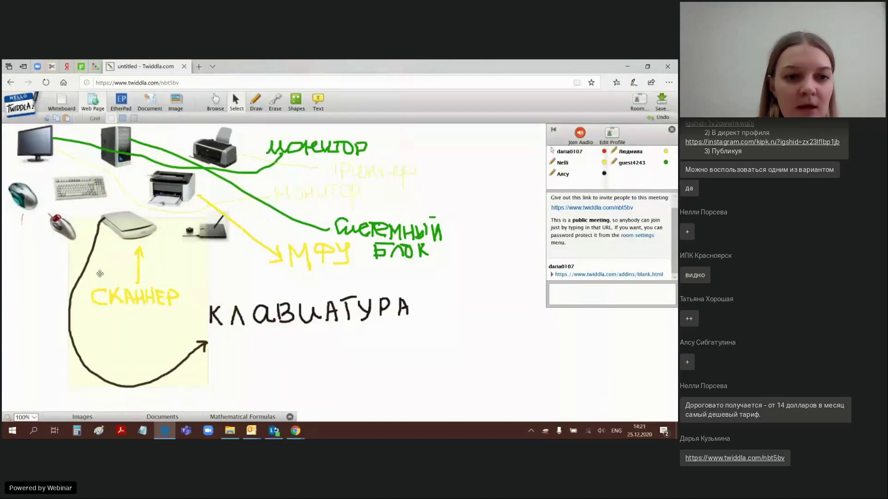
mouse_move(91, 247)
left_mouse_down()
mouse_move(42, 267)
mouse_move(56, 268)
left_mouse_up()
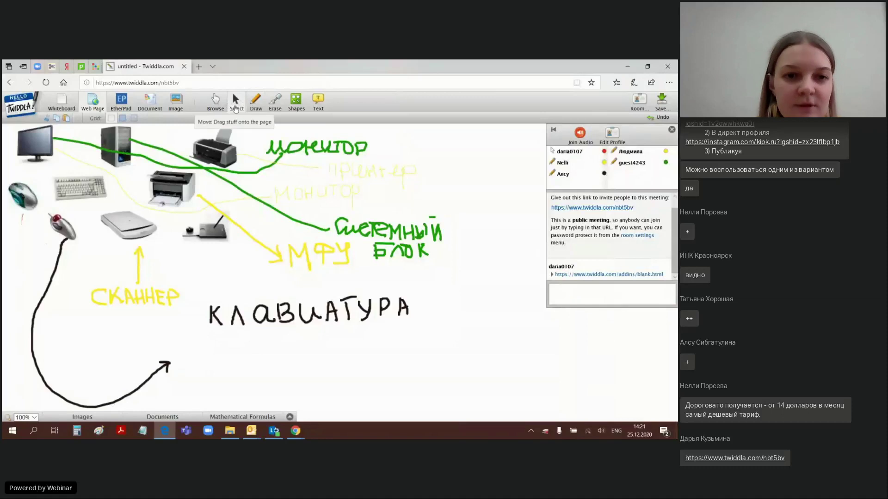
Delete the black curved arrow and both parts of the yellow scanner arrow by moving them to the trash.
left_click(235, 103)
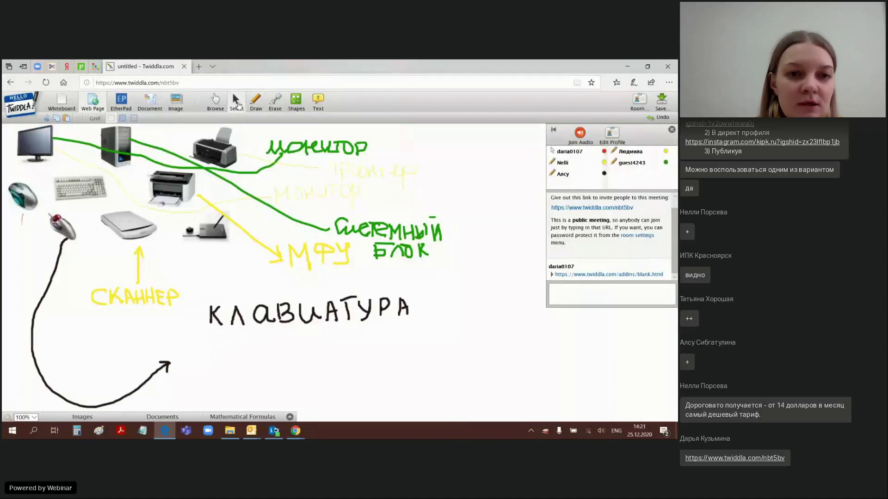
mouse_move(35, 365)
left_mouse_down()
mouse_move(69, 334)
mouse_move(155, 296)
mouse_move(231, 222)
mouse_move(306, 193)
mouse_move(301, 162)
mouse_move(338, 103)
left_mouse_up()
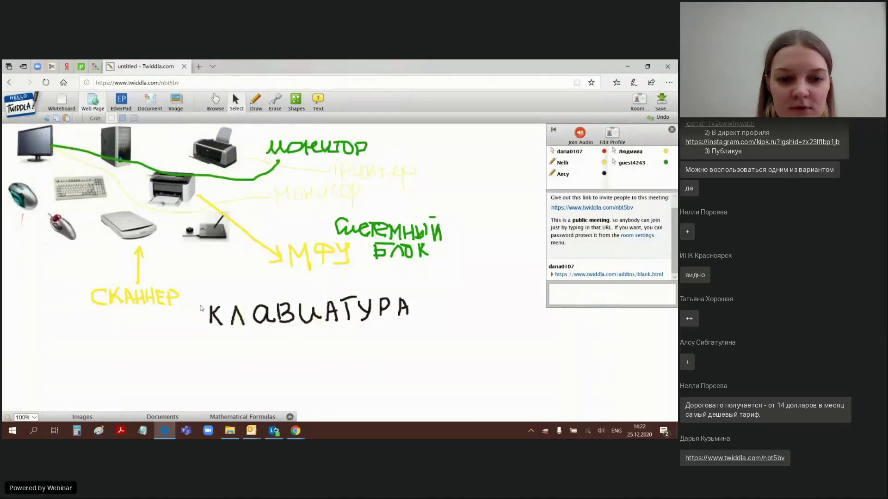
left_click_drag(141, 265, 339, 74)
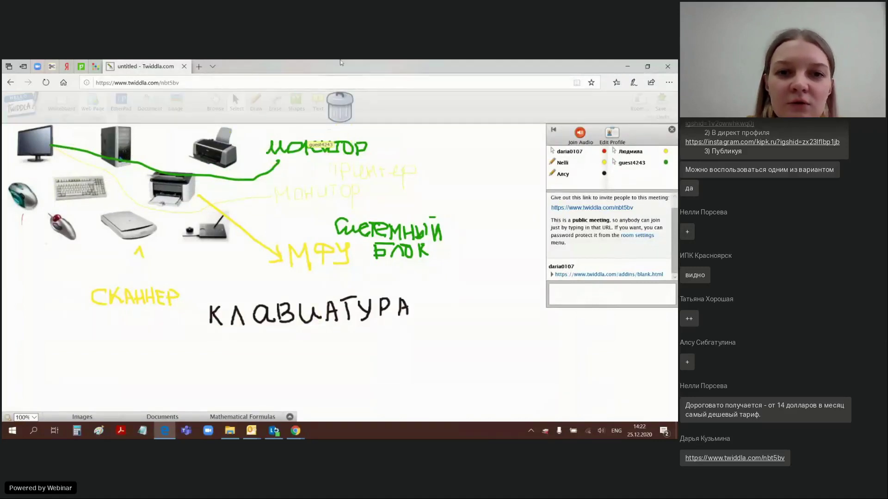
mouse_move(140, 244)
left_mouse_down()
mouse_move(232, 91)
mouse_move(335, 78)
left_mouse_up()
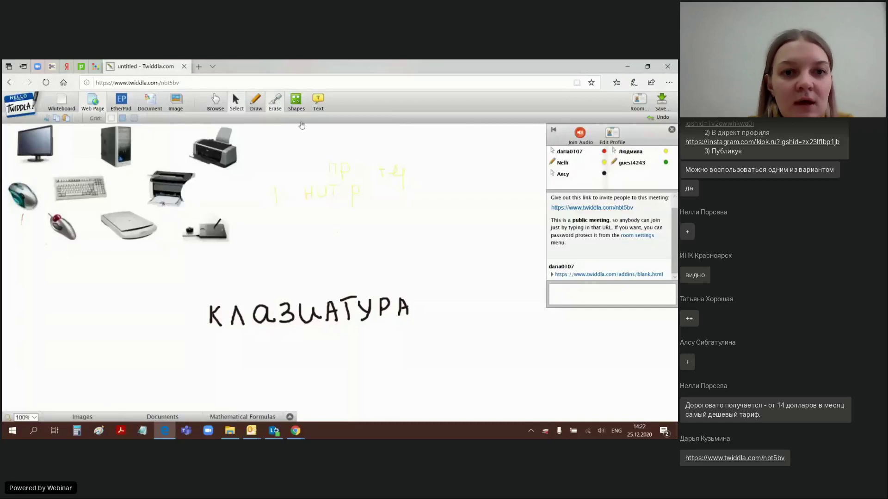
Clear everything from the canvas, including the computer components image and all remaining labels.
left_click(279, 105)
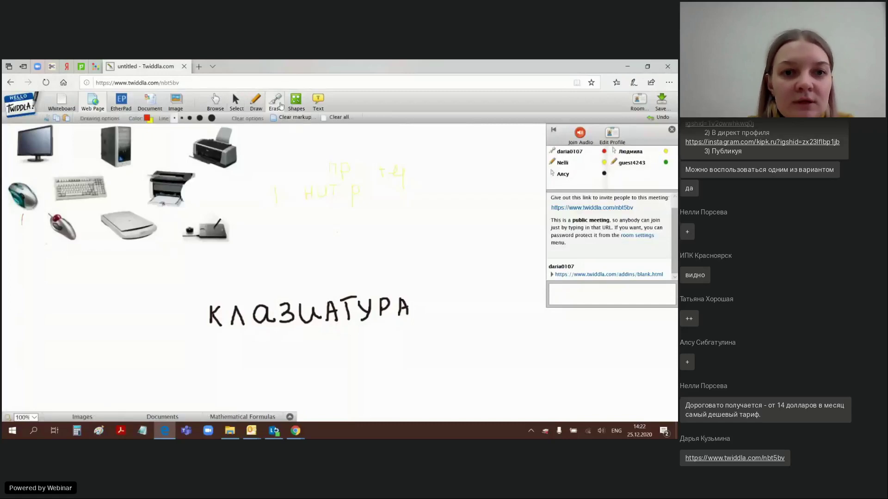
left_click(337, 118)
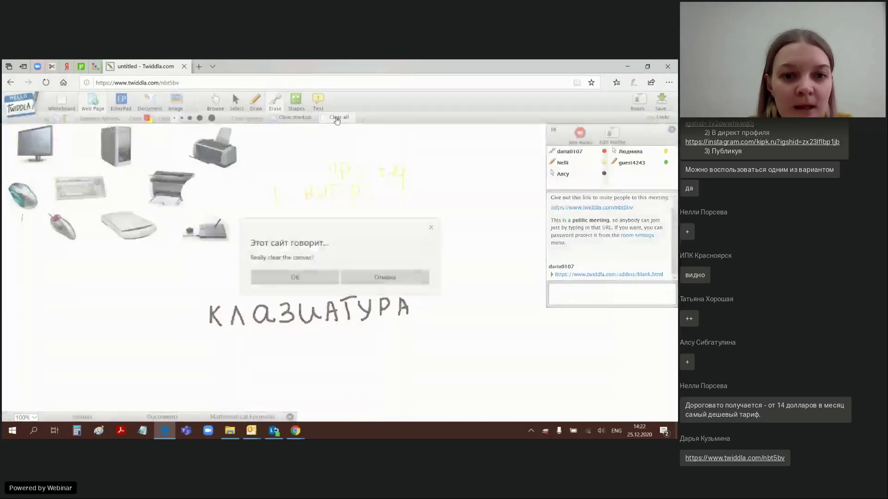
left_click(310, 278)
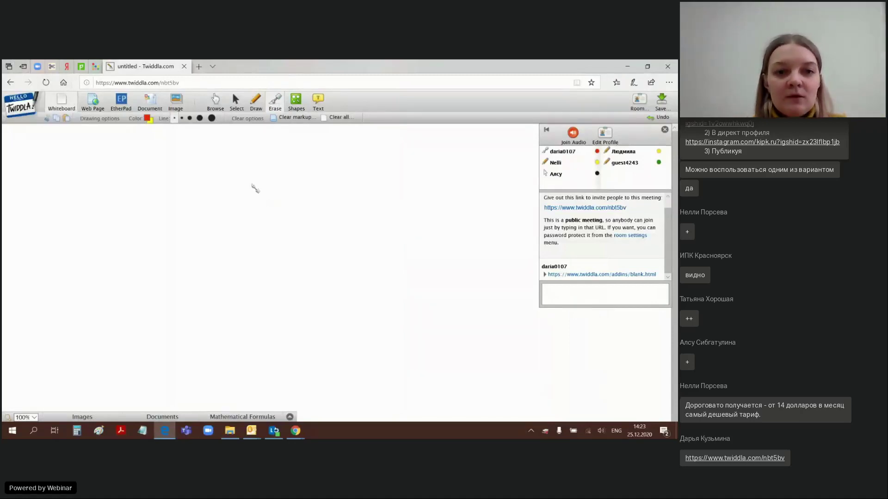
Draw a wide red rounded rectangle in the upper middle of the blank whiteboard with the Shapes tool.
left_click(277, 104)
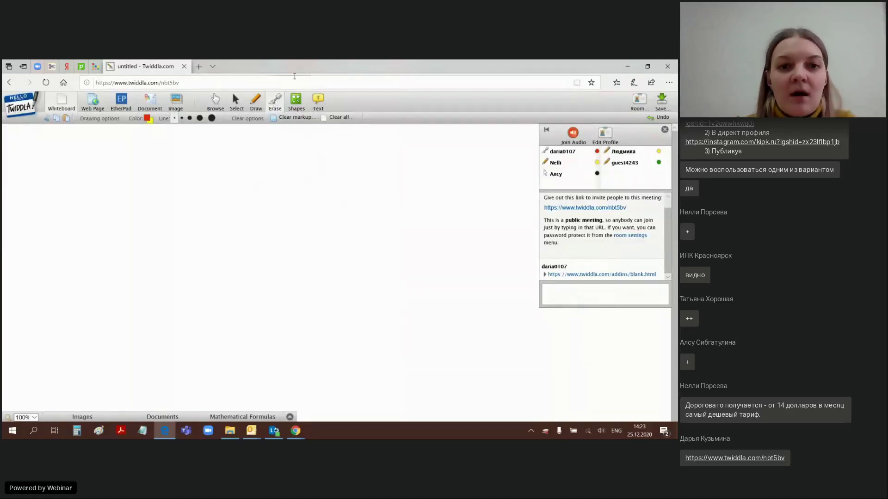
left_click(299, 101)
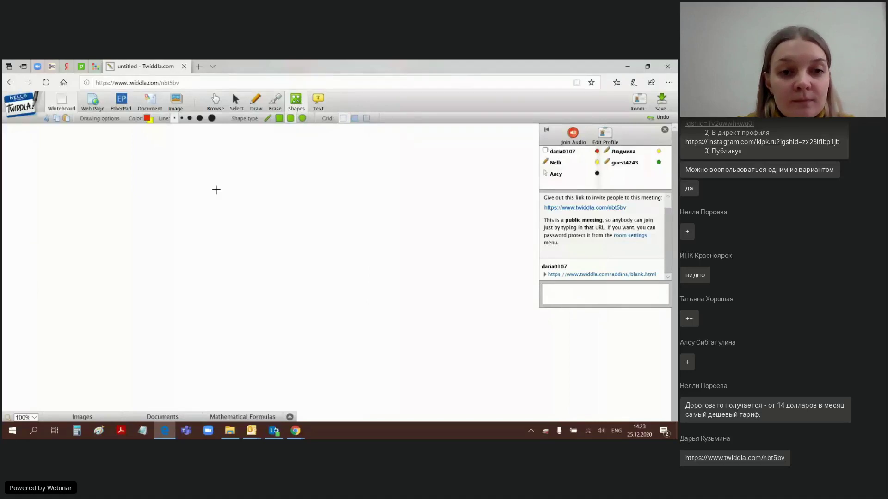
left_click(318, 100)
left_click(296, 100)
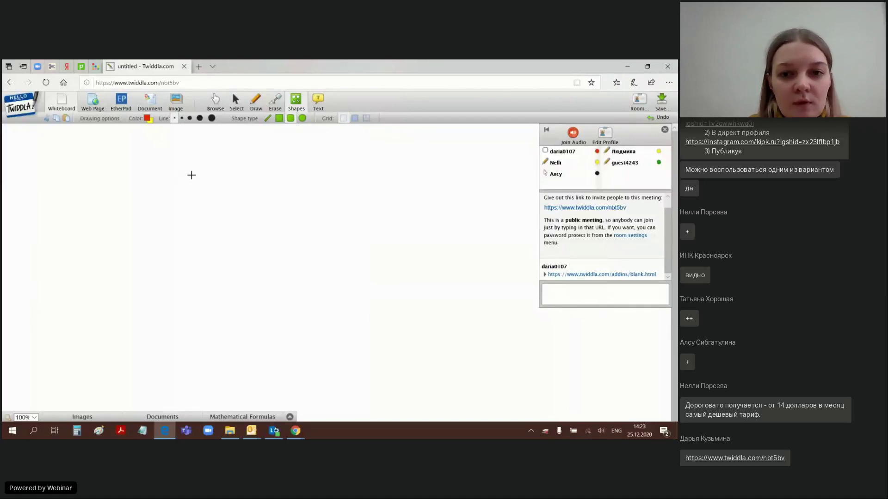
mouse_move(185, 167)
left_mouse_down()
mouse_move(220, 201)
mouse_move(330, 211)
left_mouse_up()
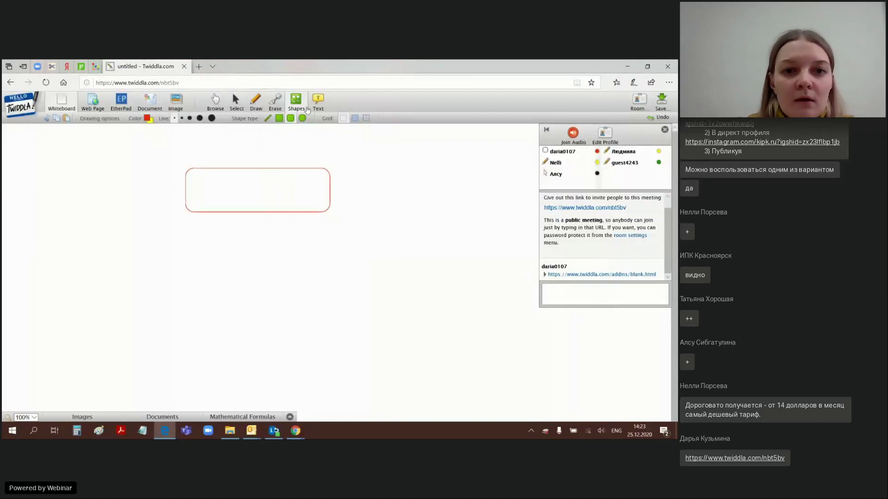
Cancel clearing only the markup and clear the whole canvas instead, removing the red rounded rectangle.
left_click(276, 101)
left_click(308, 120)
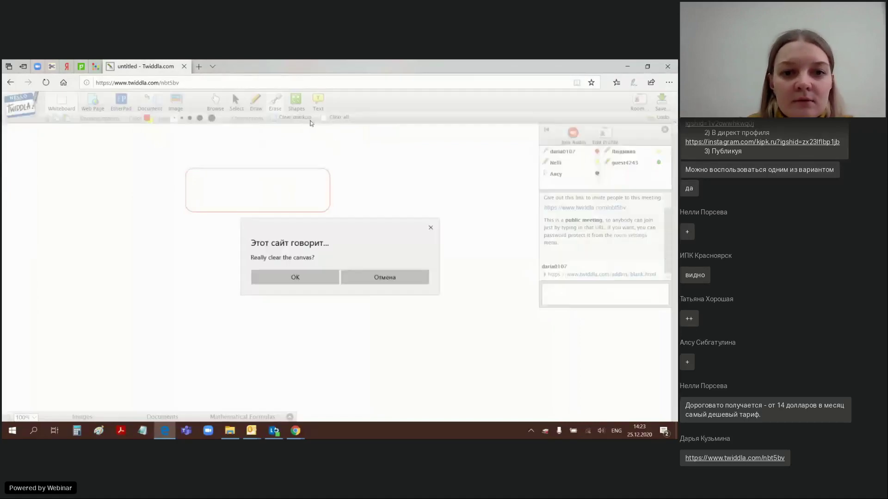
left_click(384, 278)
left_click(339, 119)
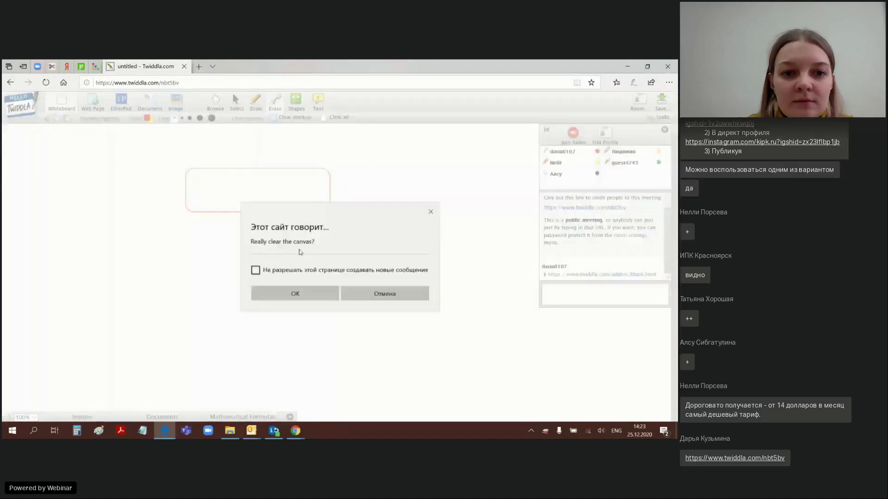
left_click(296, 293)
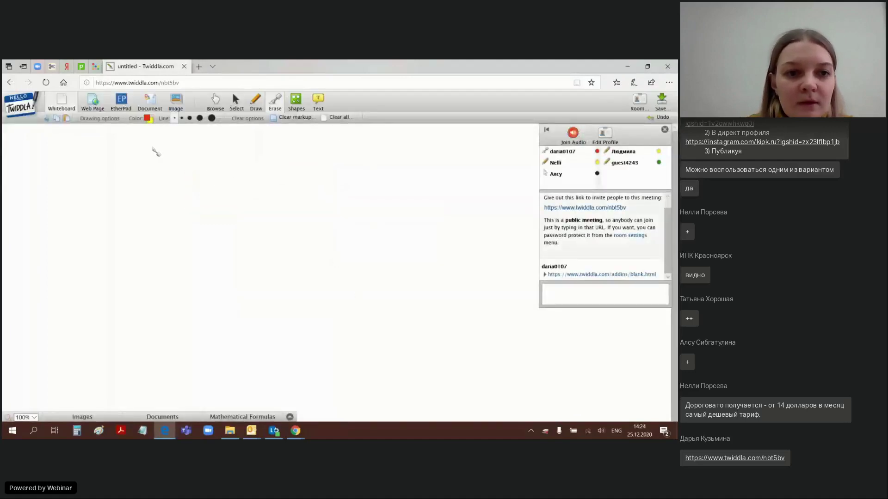
Draw a wide rounded rectangle in bright green with the second-thinnest line on the upper middle of the whiteboard.
left_click(147, 119)
left_click(205, 215)
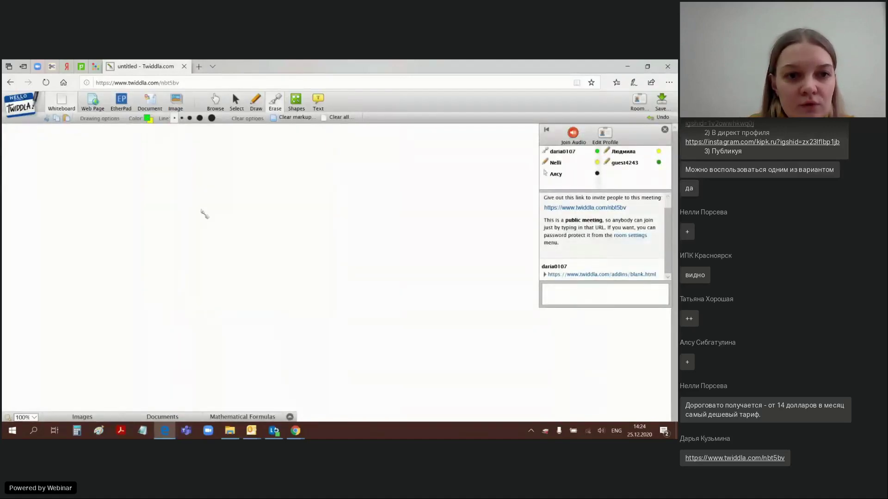
left_click(185, 118)
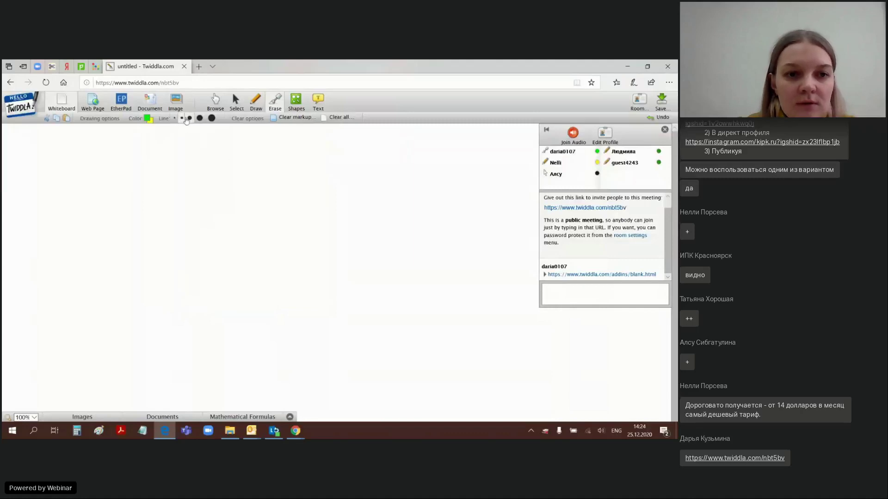
left_click(296, 102)
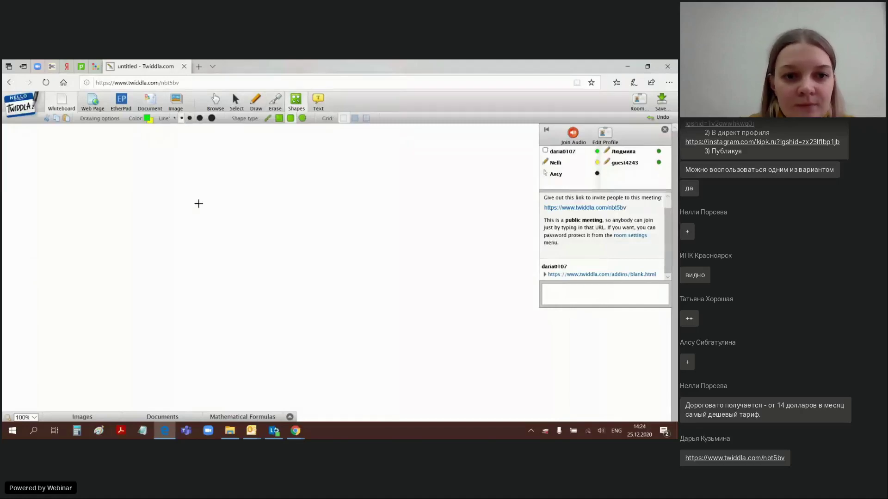
mouse_move(234, 226)
left_mouse_down()
mouse_move(361, 232)
mouse_move(344, 219)
left_mouse_up()
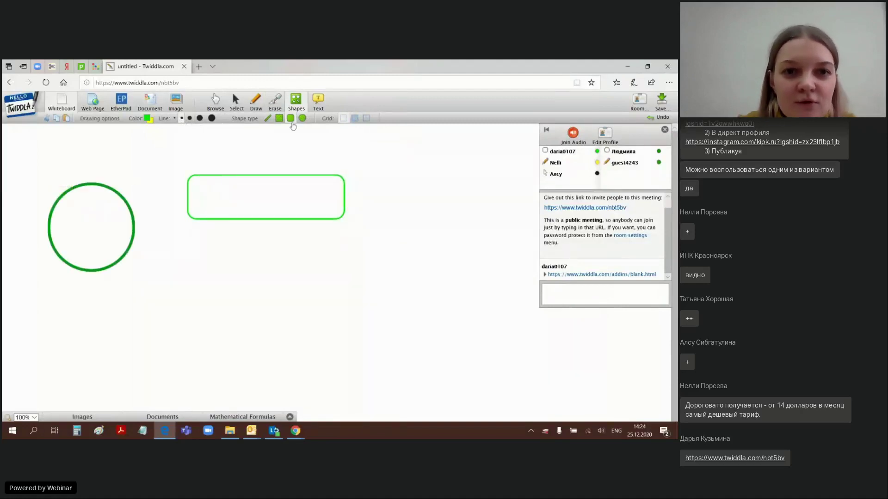
Delete the dark green circle beside the rounded rectangle by moving it to the trash.
left_click(236, 102)
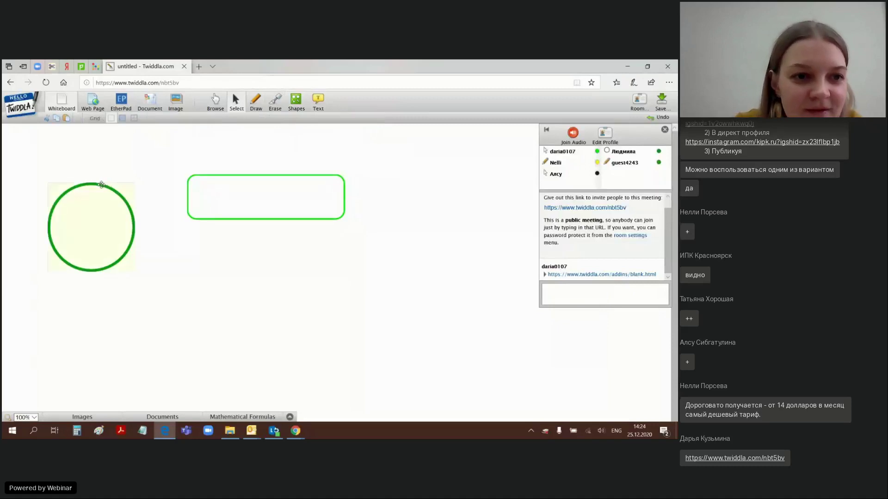
left_click_drag(105, 184, 342, 67)
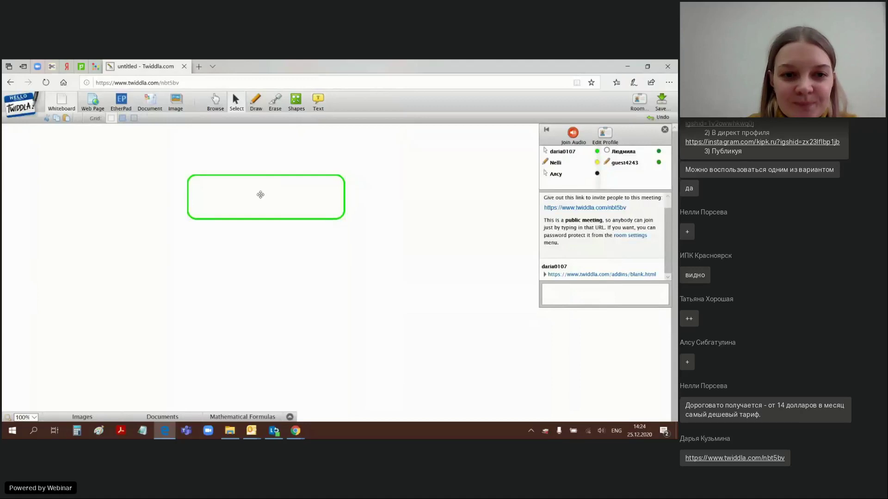
Add the plain text "Устройство компьютера" inside the green rounded rectangle in Arial 18 px.
left_click(318, 101)
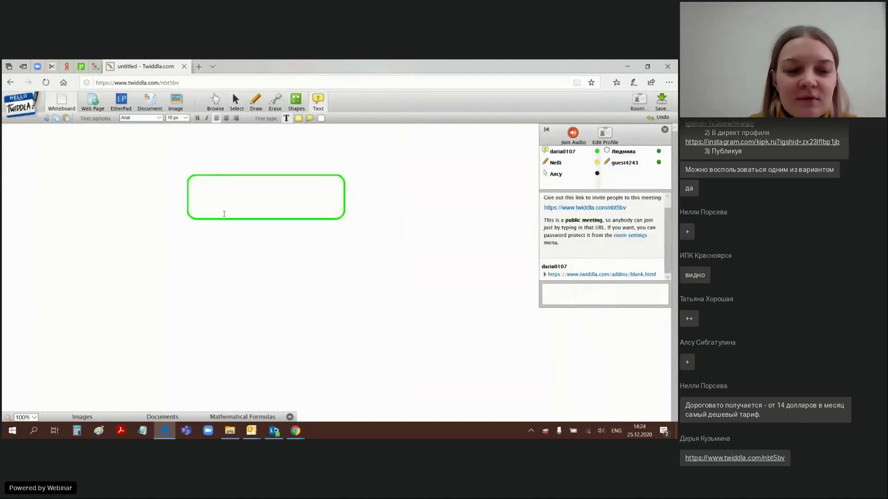
left_click(296, 101)
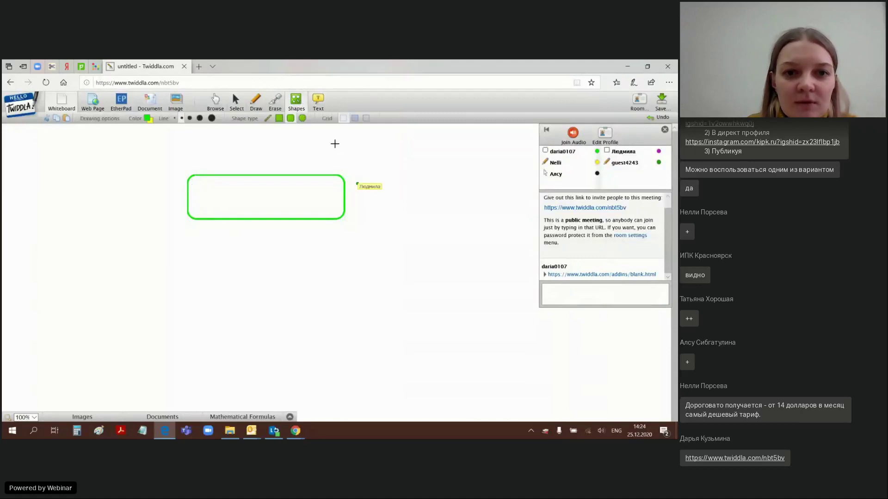
left_click(319, 102)
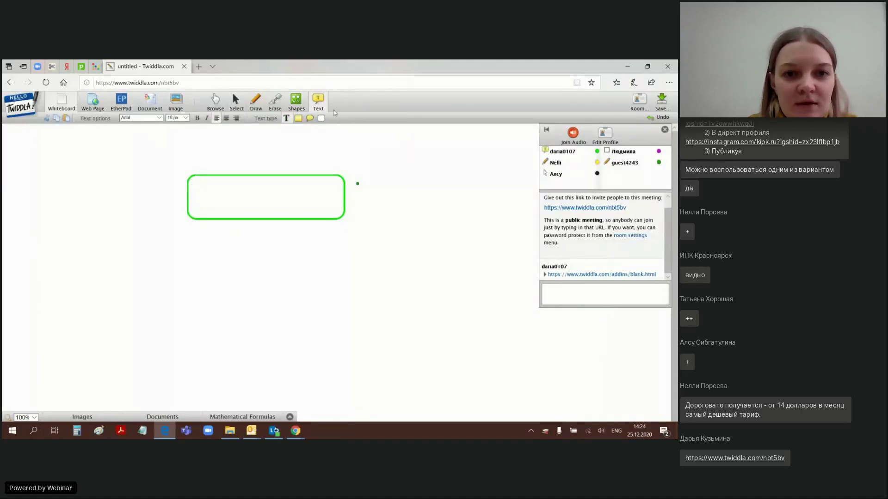
left_click(207, 184)
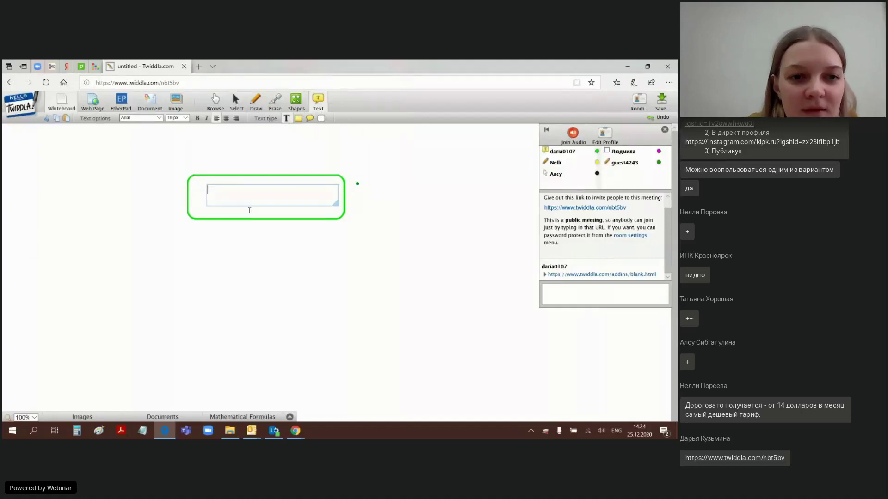
type("E")
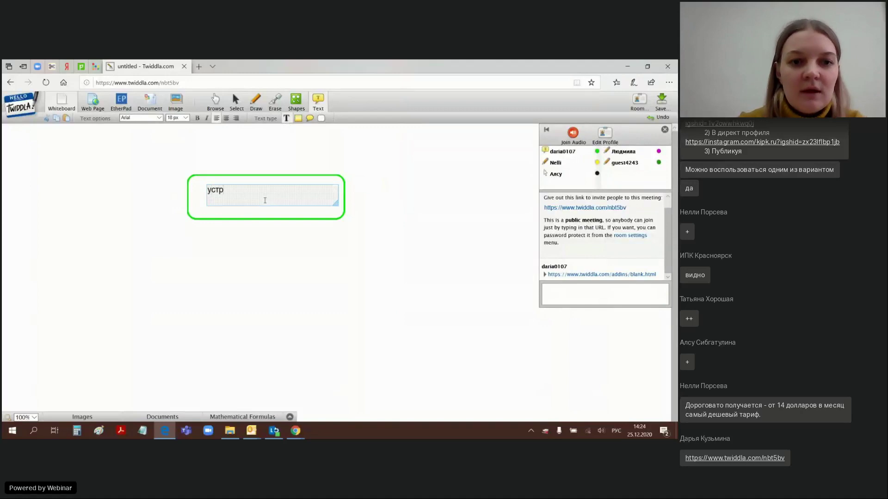
key("BackSpace")
key("BackSpace")
key("BackSpace")
key("BackSpace")
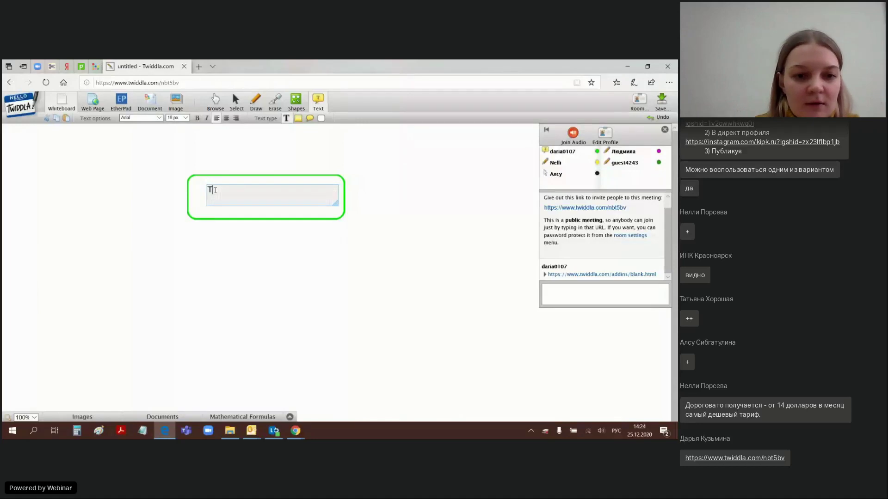
type("Устрой")
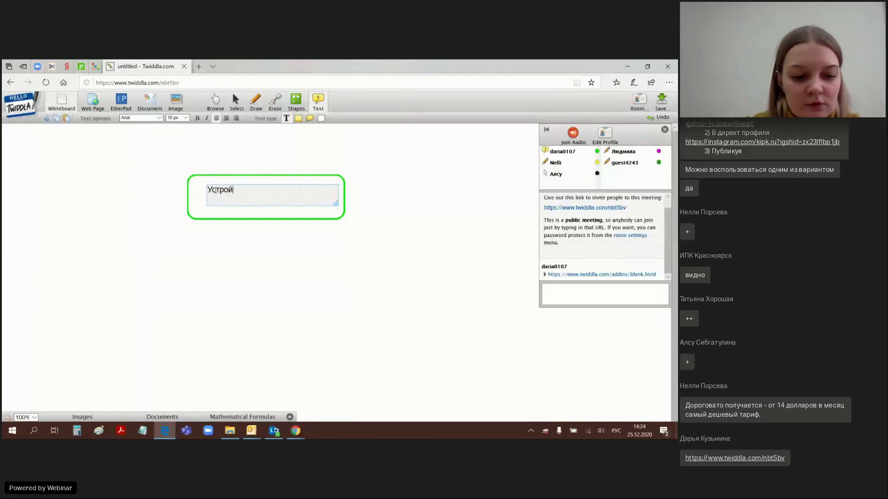
type("ство компьютера")
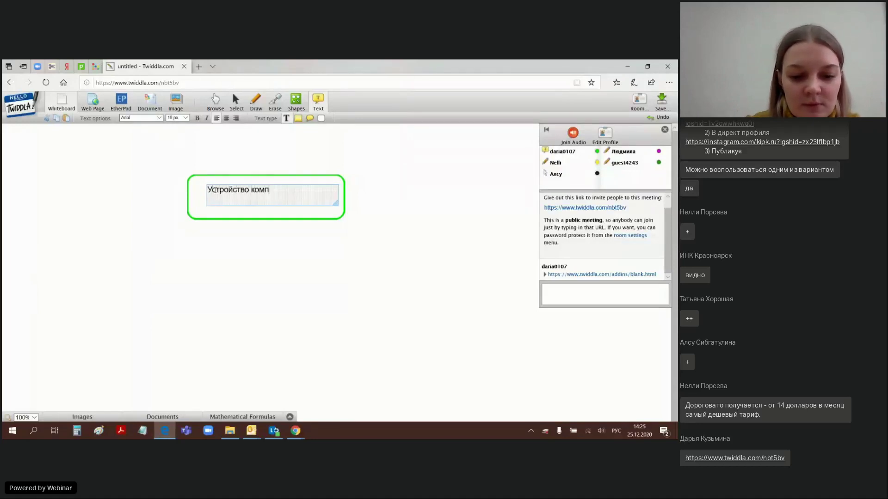
left_click(270, 166)
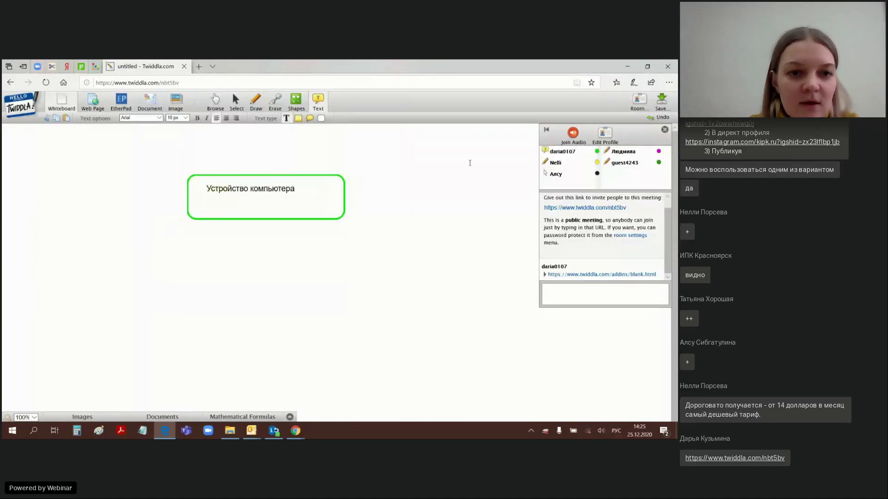
left_click(203, 190)
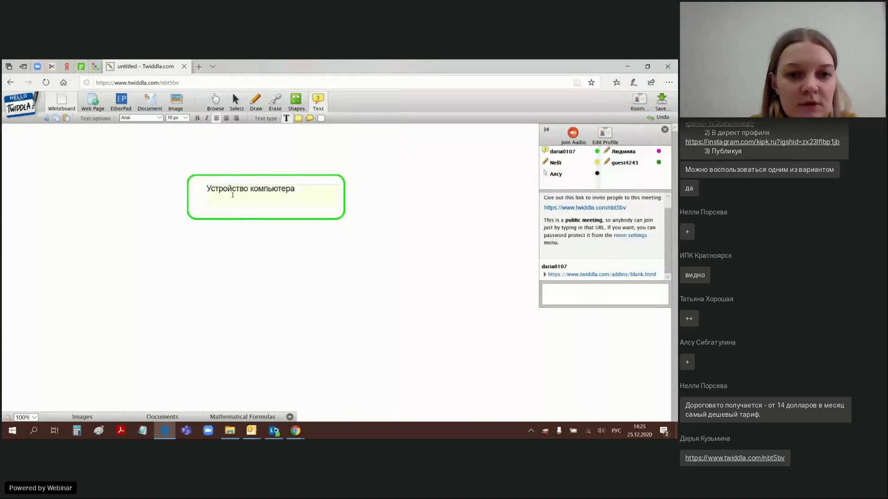
left_click(269, 246)
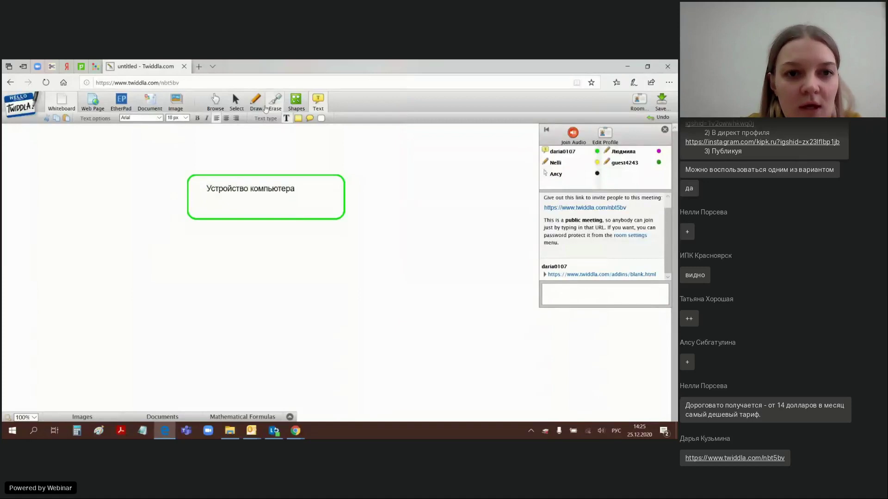
Centre the "Устройство компьютера" text inside the green rounded rectangle and set its font to Comic Sans.
left_click(235, 104)
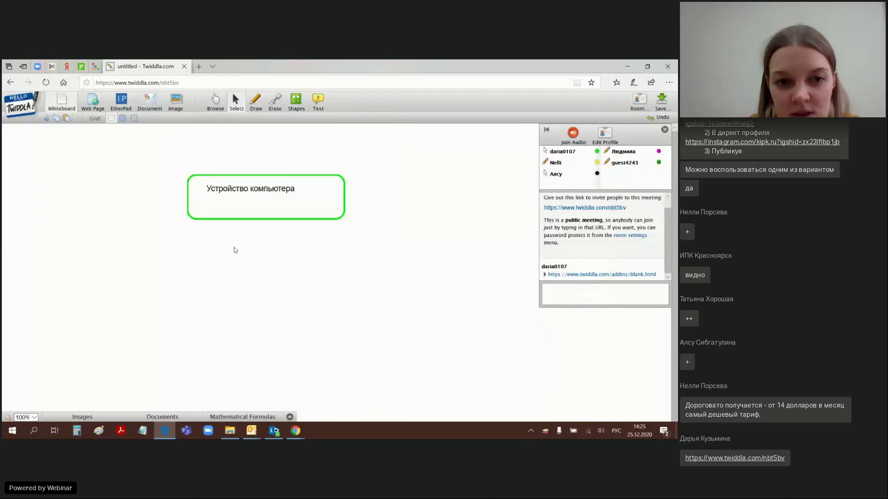
left_click_drag(233, 189, 243, 196)
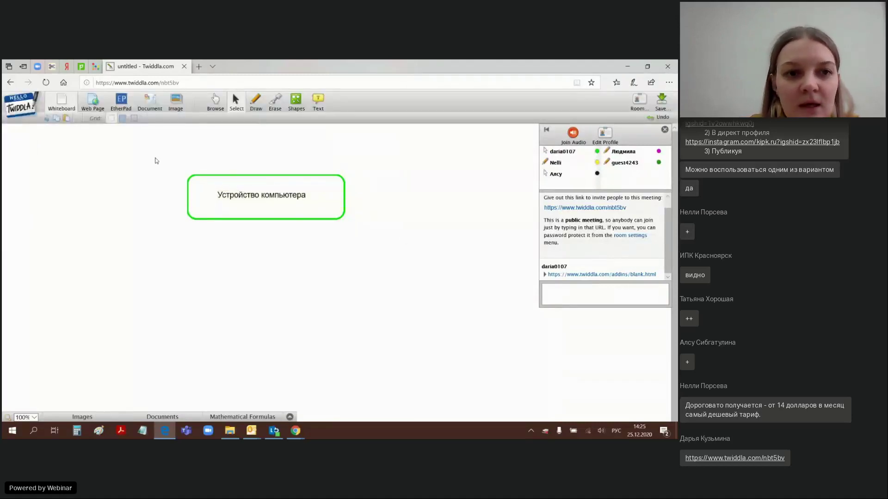
left_click(318, 101)
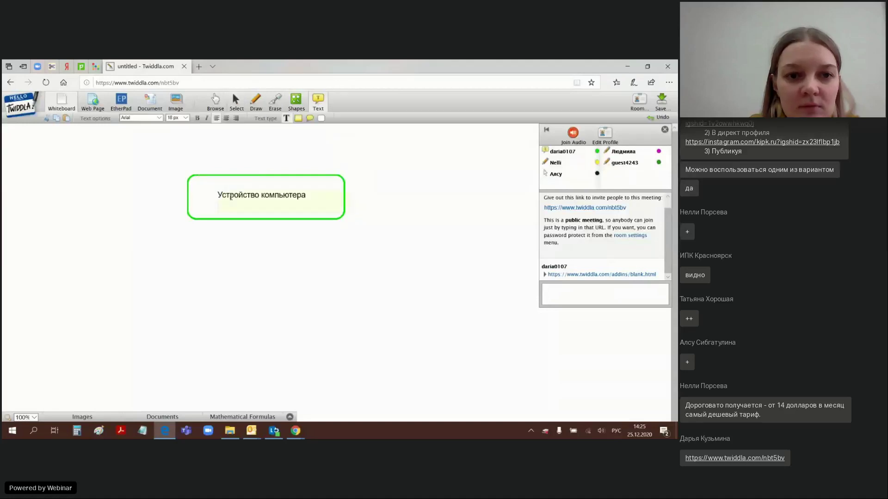
left_click(282, 209)
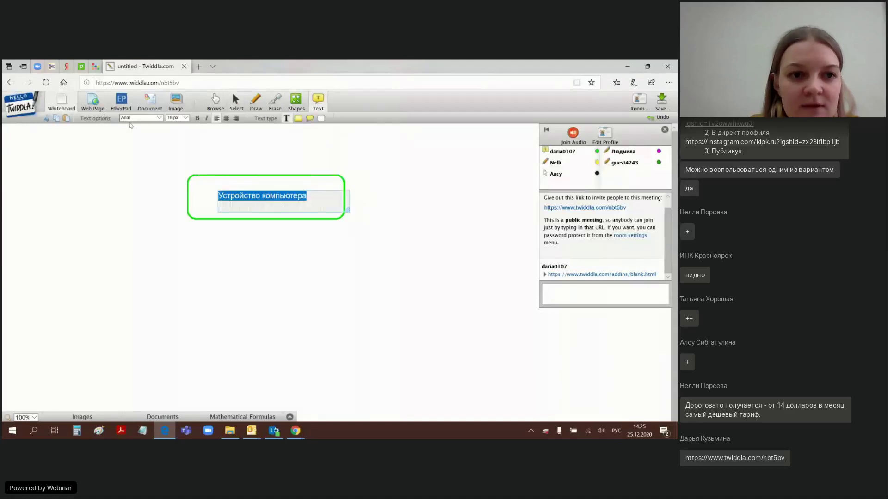
left_click(160, 119)
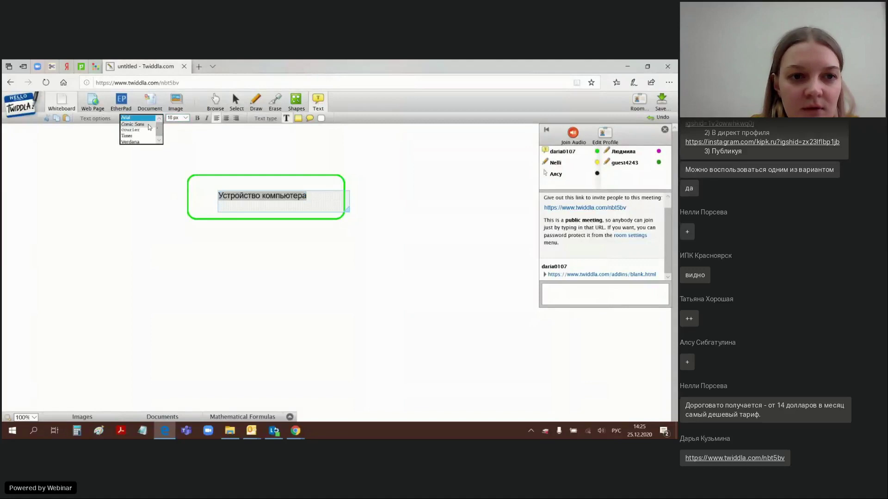
left_click(152, 127)
Look through the font sizes for the "Устройство компьютера" text and make the text bold.
left_click(187, 119)
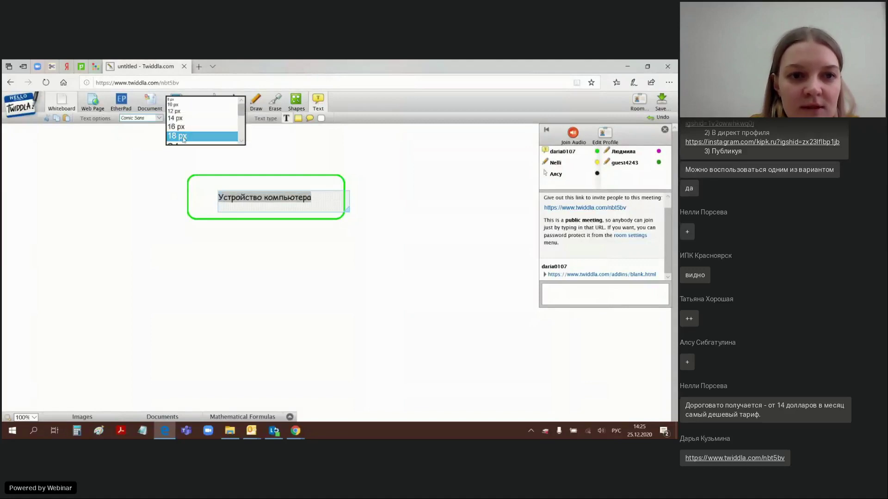
scroll(194, 134, "down", 2)
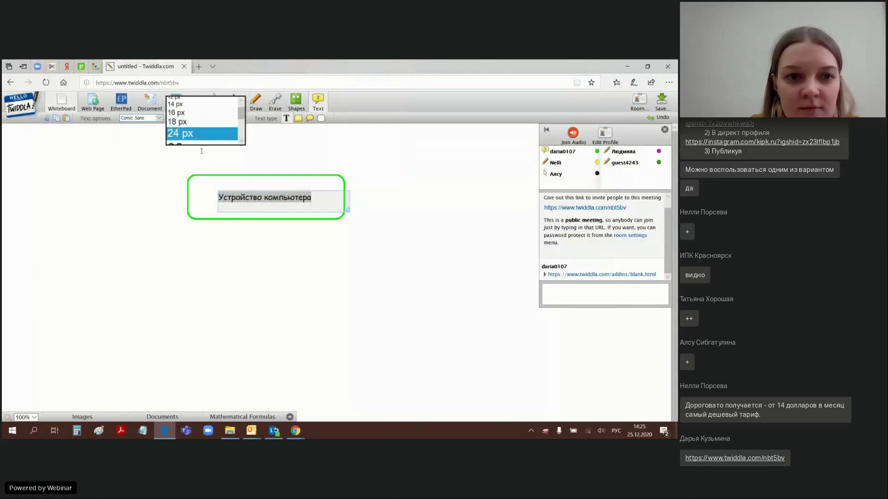
left_click(293, 198)
double_click(253, 191)
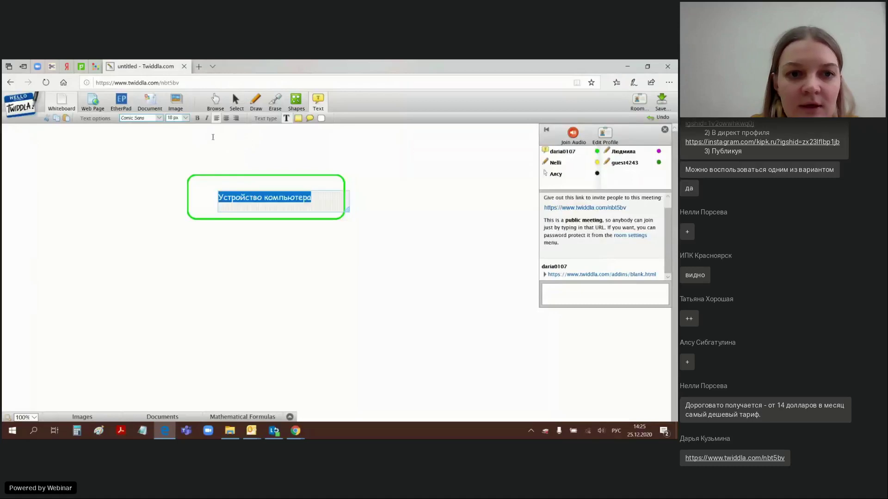
left_click(197, 118)
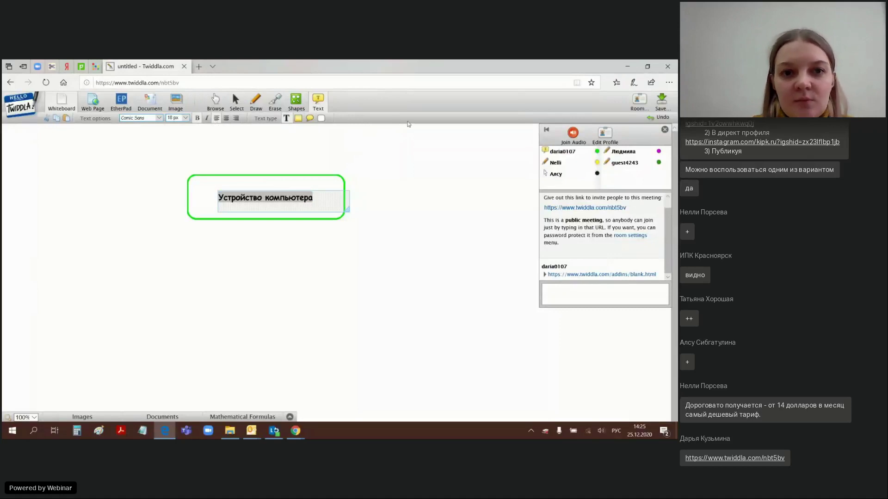
left_click(365, 154)
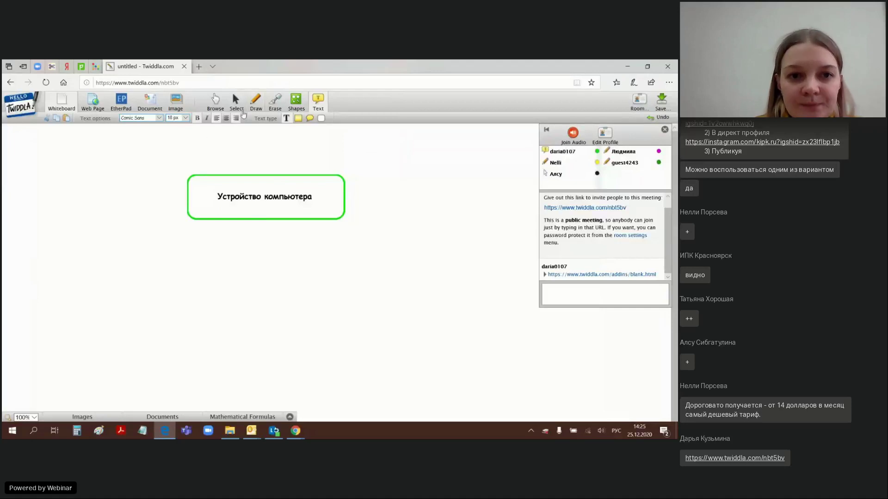
Draw a thin bright green freehand arrow from the rounded rectangle's lower-left corner diagonally down to the left.
left_click(296, 101)
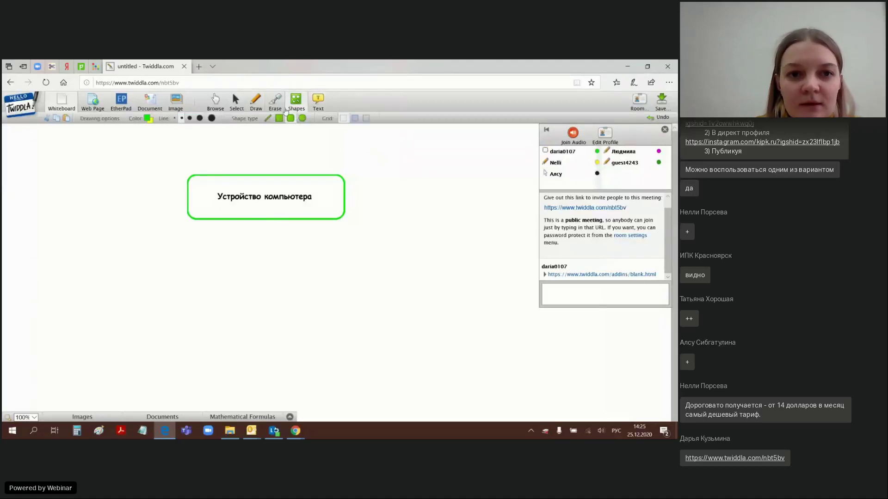
left_click(257, 104)
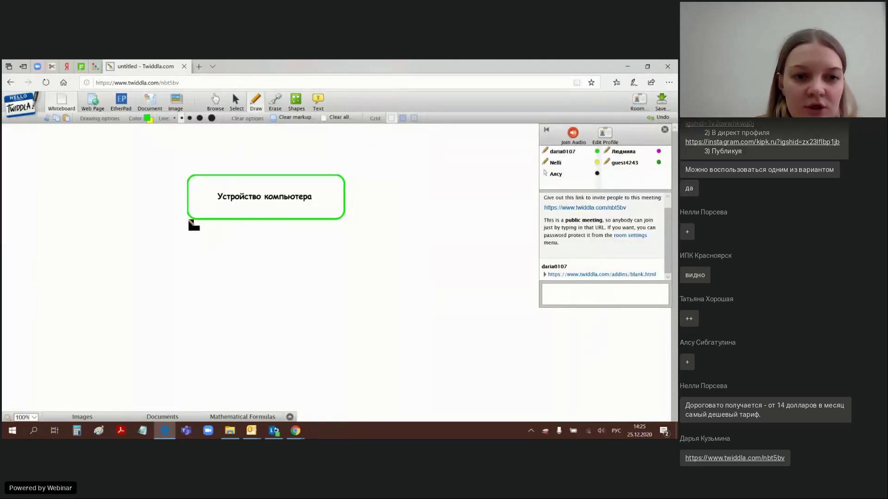
mouse_move(187, 220)
left_mouse_down()
mouse_move(137, 269)
mouse_move(136, 257)
mouse_move(136, 272)
mouse_move(151, 266)
left_mouse_up()
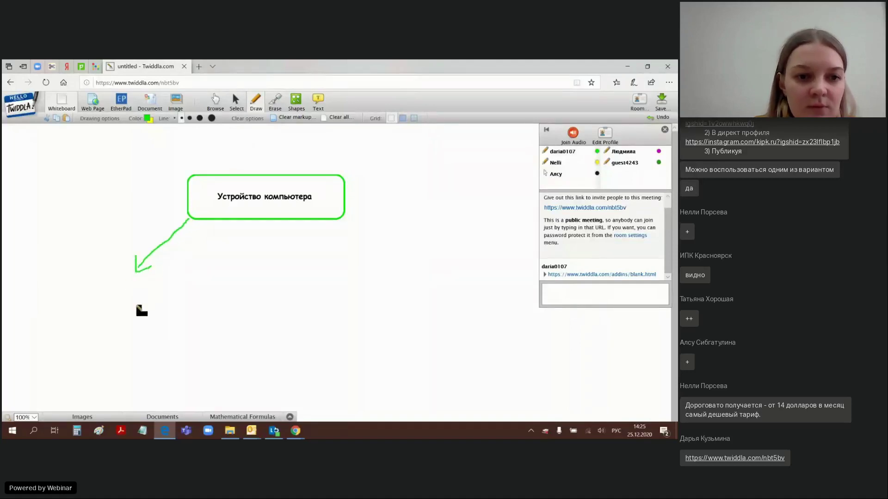
Add a yellow sticky note reading "Монитор" and move it to the tip of the bright green arrow.
left_click(319, 102)
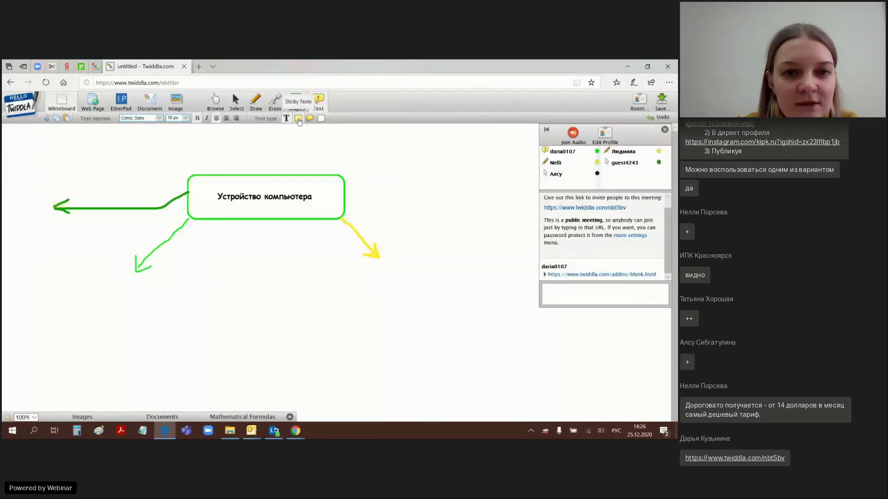
left_click(299, 119)
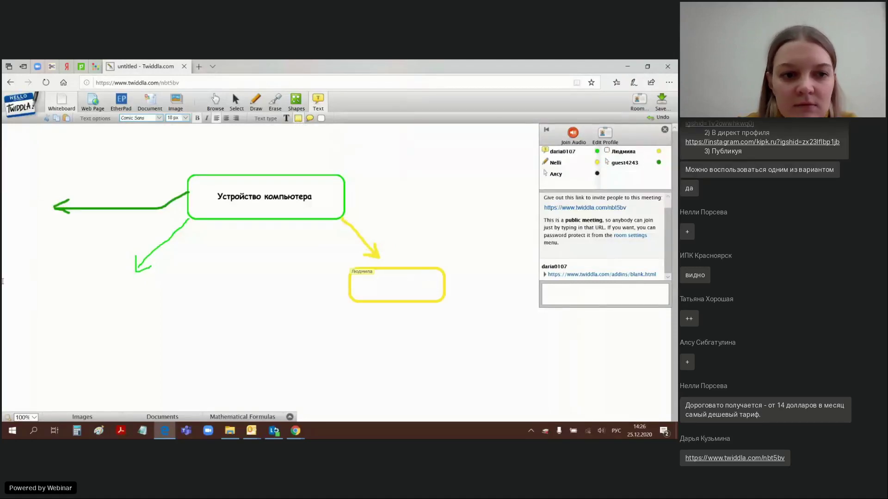
left_click(23, 202)
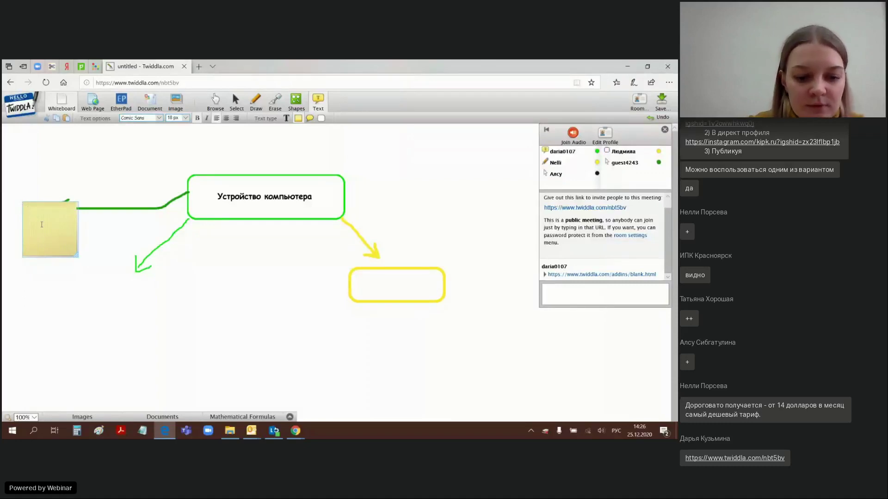
type("Монитор")
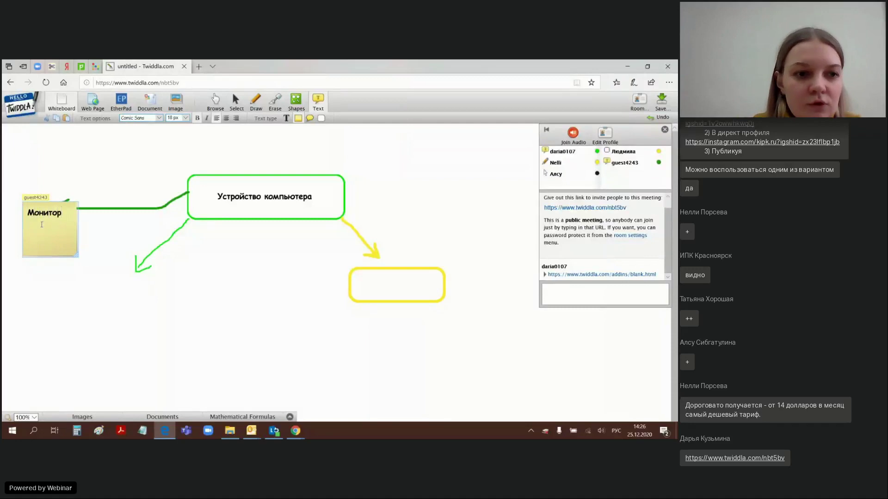
left_click(236, 100)
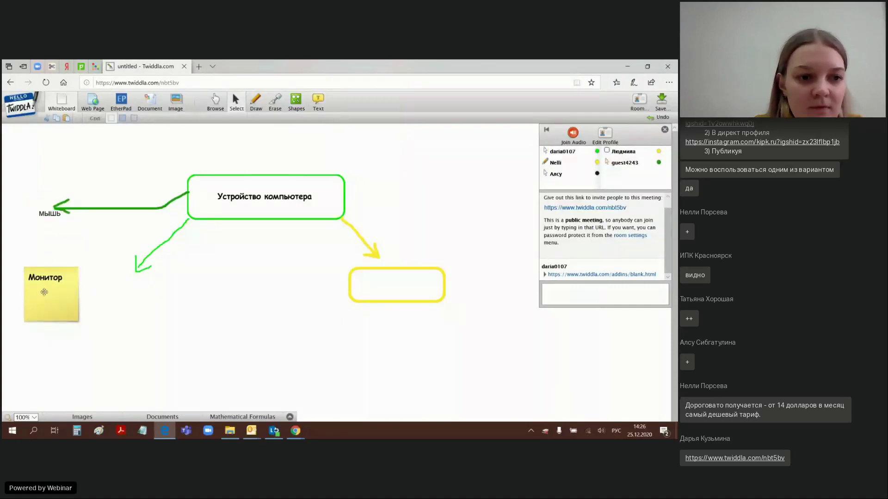
mouse_move(44, 289)
left_mouse_down()
mouse_move(119, 295)
mouse_move(125, 302)
mouse_move(107, 311)
mouse_move(113, 318)
left_mouse_up()
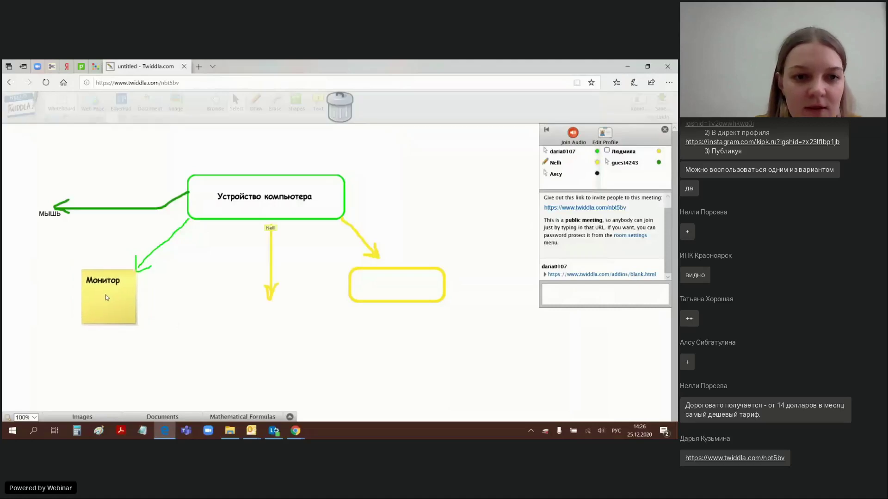
Add a white note reading "Клавиатура" below the rounded rectangle and draw a bright green freehand arrow from the rectangle to it.
left_click(318, 101)
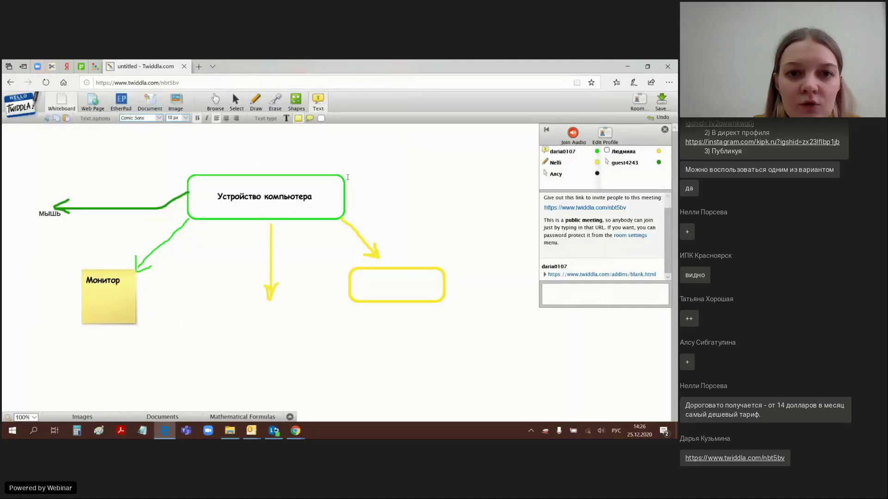
left_click(321, 119)
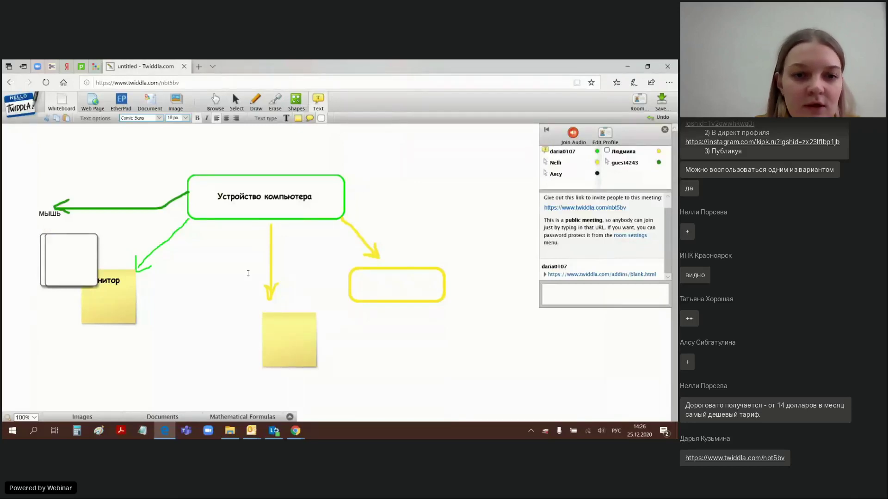
left_click(193, 339)
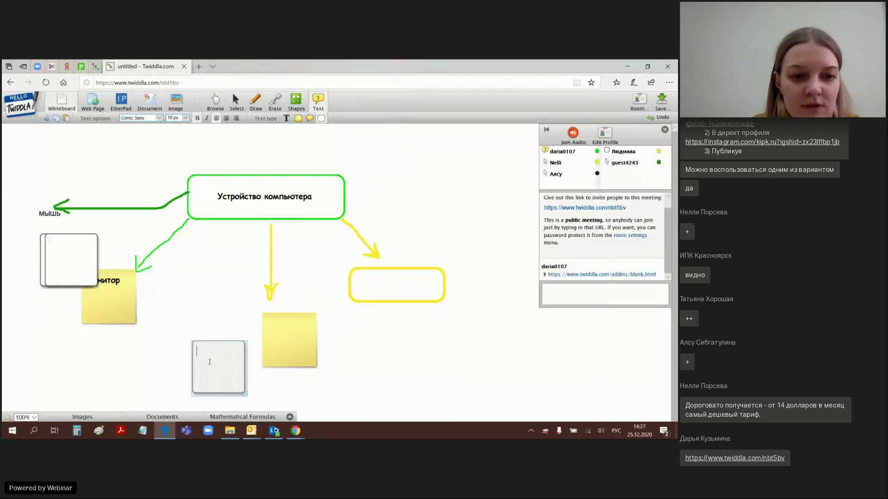
type("Клави")
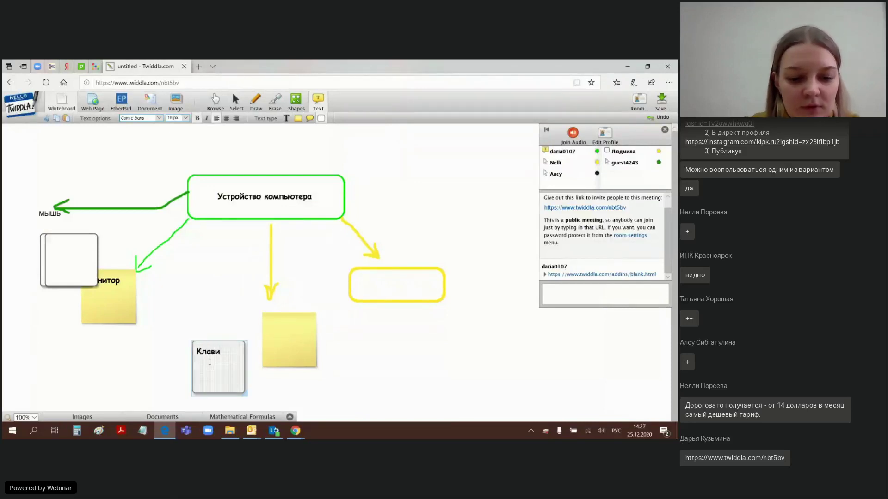
type("атура")
left_click(217, 324)
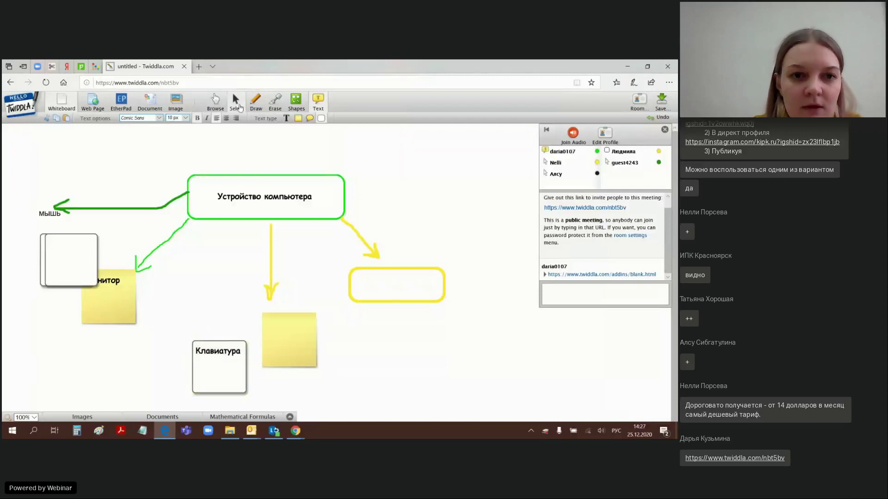
mouse_move(206, 375)
left_mouse_down()
mouse_move(190, 337)
mouse_move(183, 350)
left_mouse_up()
left_click(256, 102)
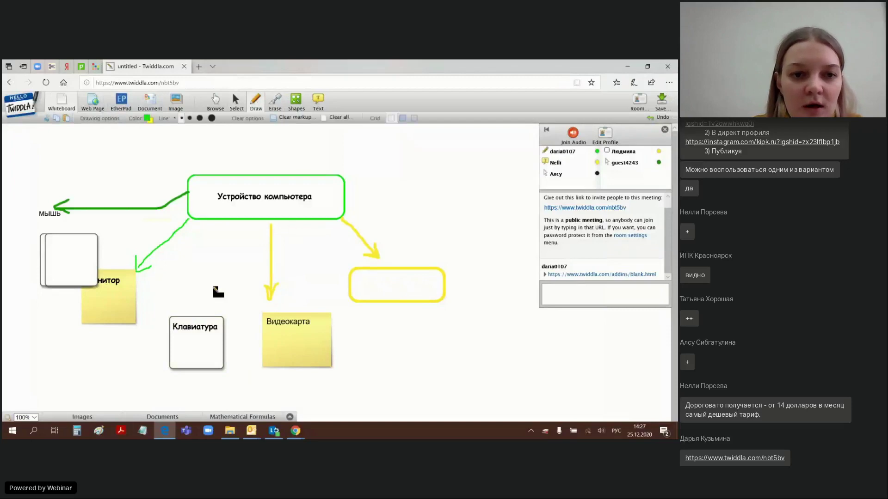
mouse_move(217, 221)
left_mouse_down()
mouse_move(206, 283)
mouse_move(193, 299)
mouse_move(207, 301)
left_mouse_up()
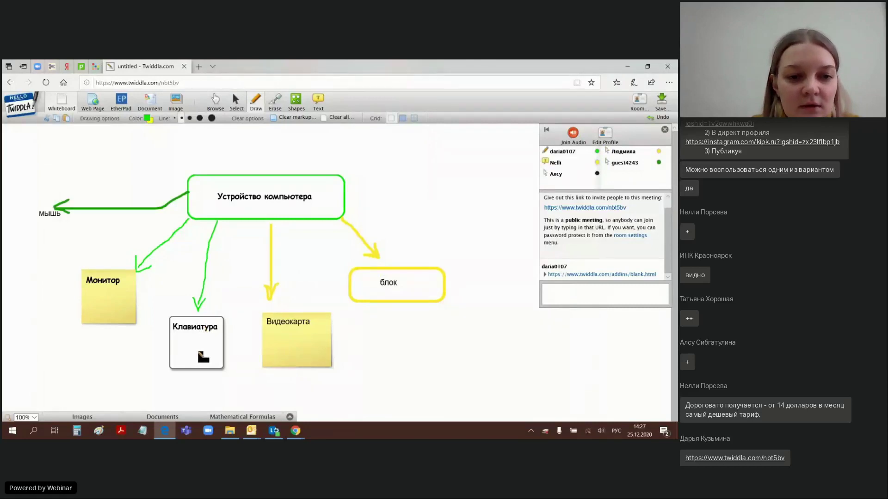
left_click(318, 102)
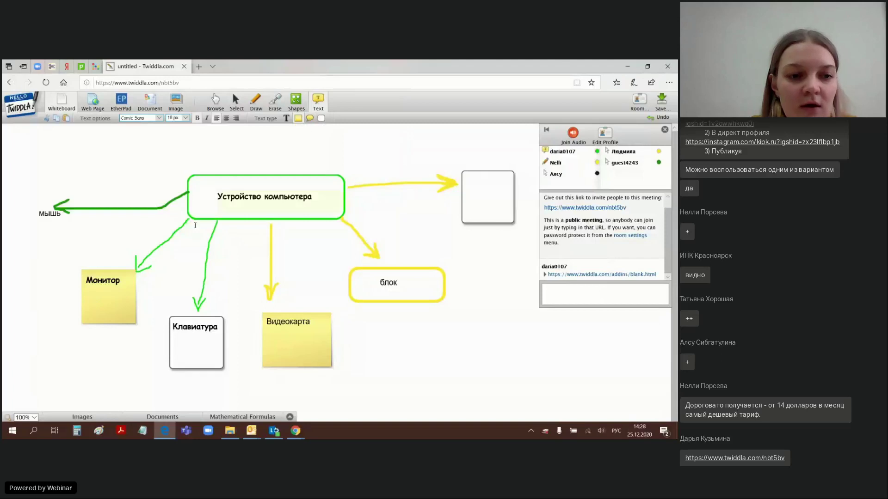
double_click(125, 282)
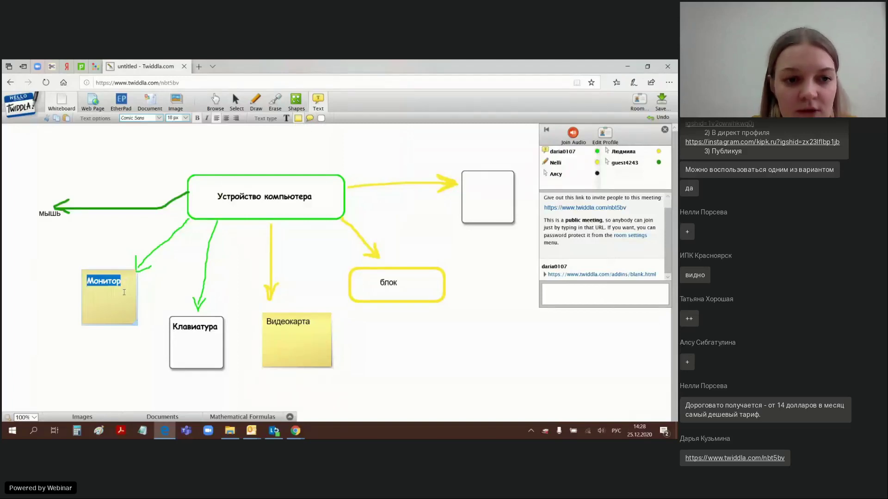
left_click(158, 292)
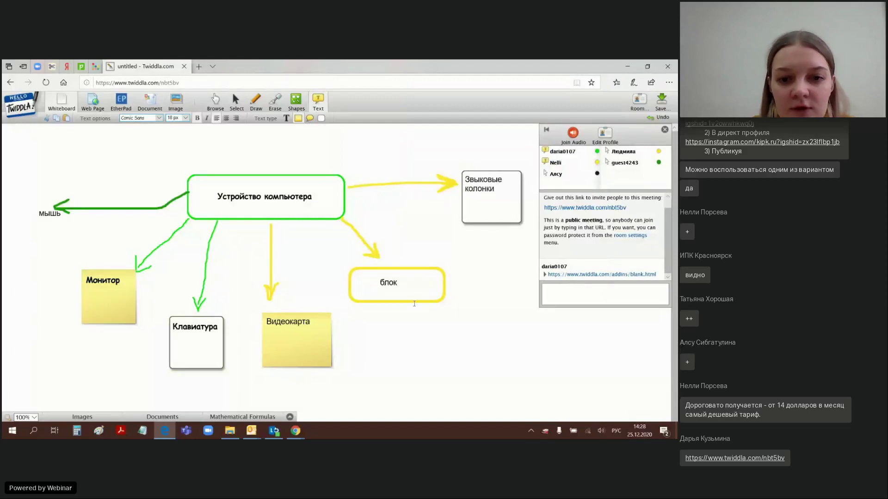
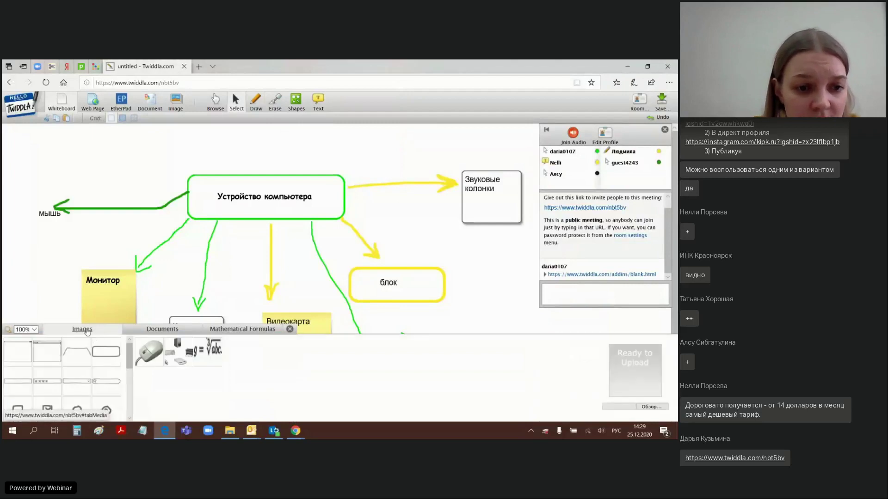
Upload the image file "1.1мышь" from the "1 Задание" folder to the image library.
mouse_move(129, 354)
left_mouse_down()
mouse_move(128, 415)
mouse_move(131, 356)
left_mouse_up()
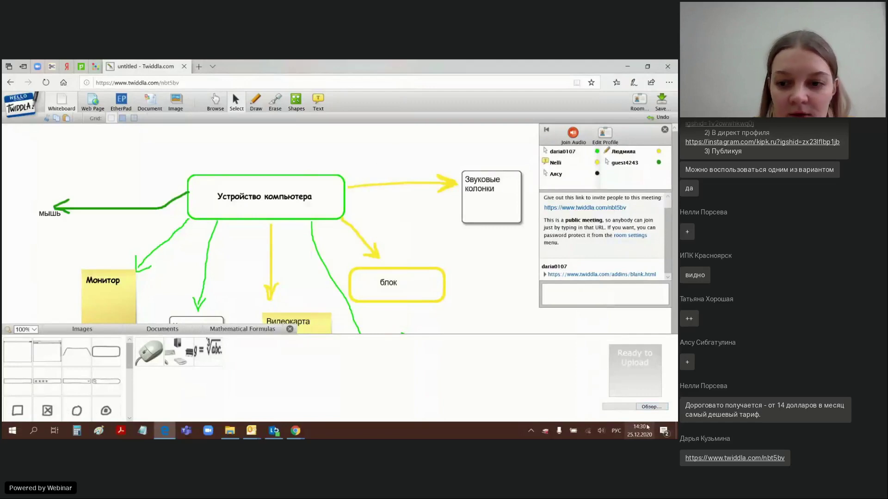
left_click(652, 408)
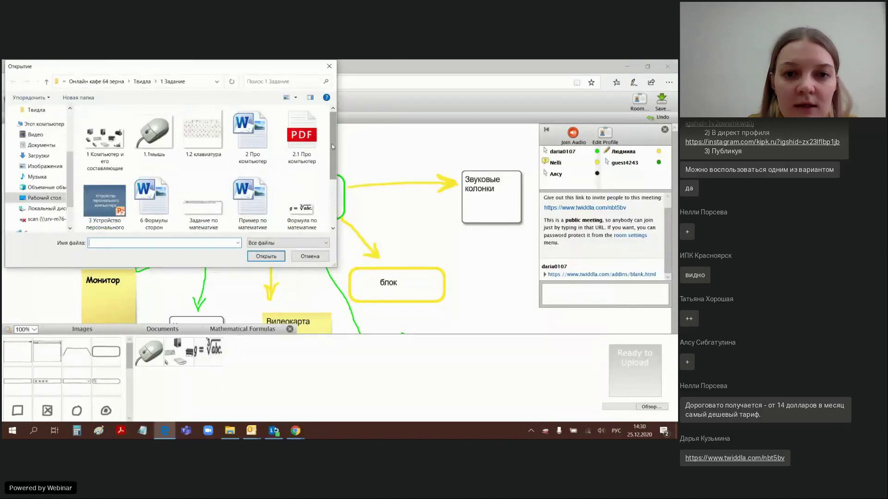
left_click_drag(331, 146, 333, 152)
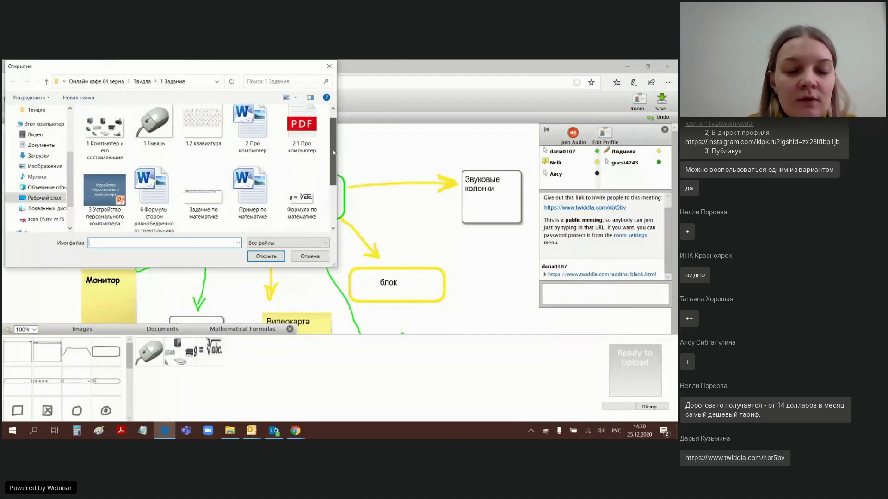
left_click_drag(334, 152, 333, 145)
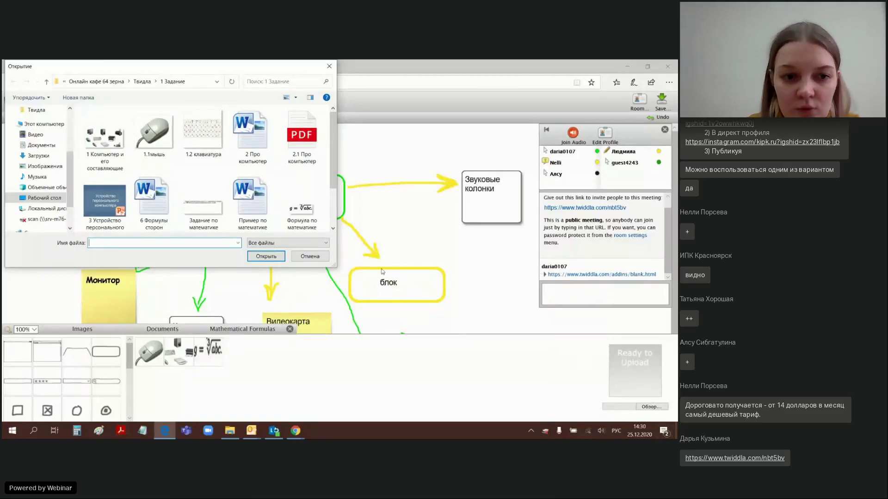
left_click_drag(332, 134, 321, 111)
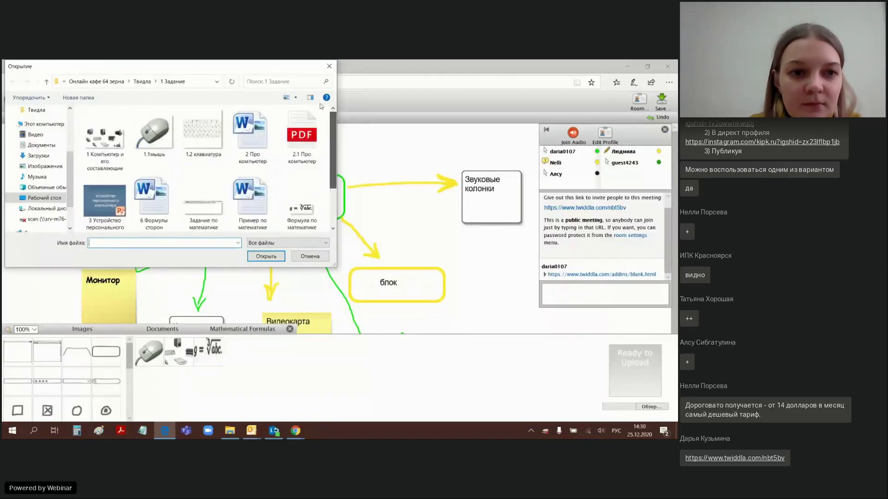
left_click(157, 140)
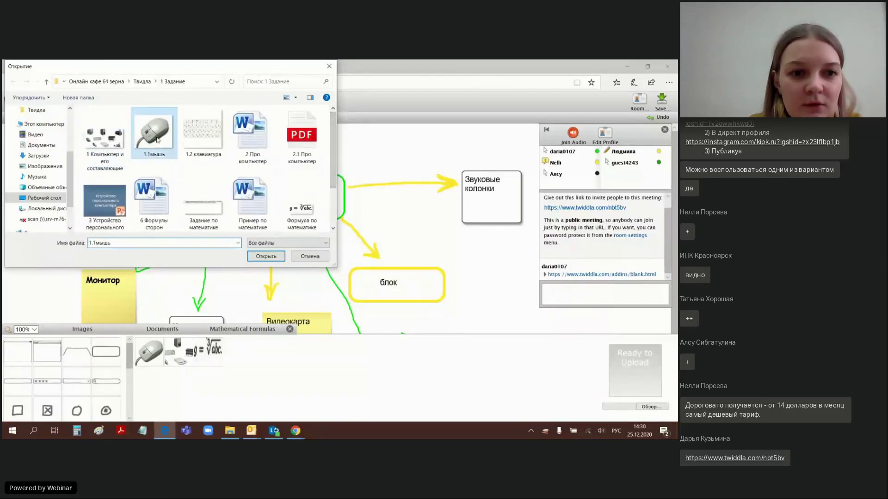
double_click(157, 140)
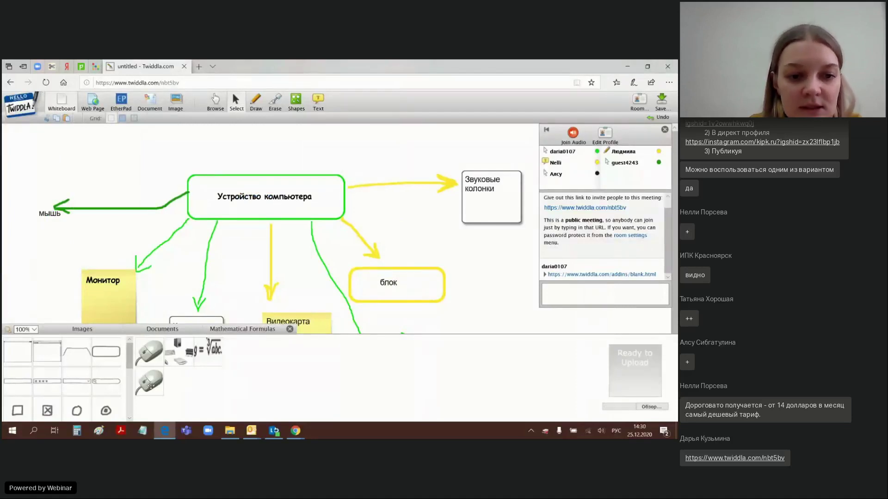
Place the uploaded mouse picture above the "мышь" label and draw thin bright green strokes: an arrow to it from the rounded rectangle and a line across it.
left_click_drag(150, 386, 118, 170)
left_click_drag(83, 195, 83, 169)
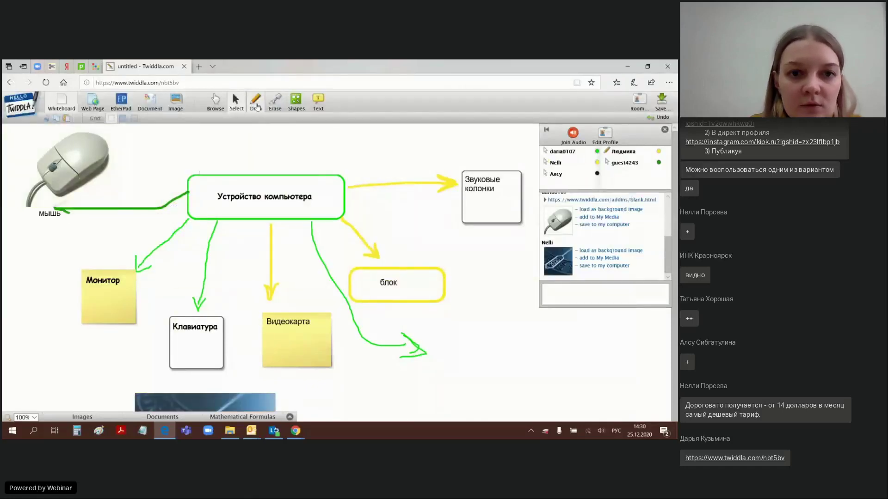
mouse_move(212, 170)
left_mouse_down()
mouse_move(199, 155)
mouse_move(133, 151)
mouse_move(137, 139)
mouse_move(125, 146)
mouse_move(141, 153)
left_mouse_up()
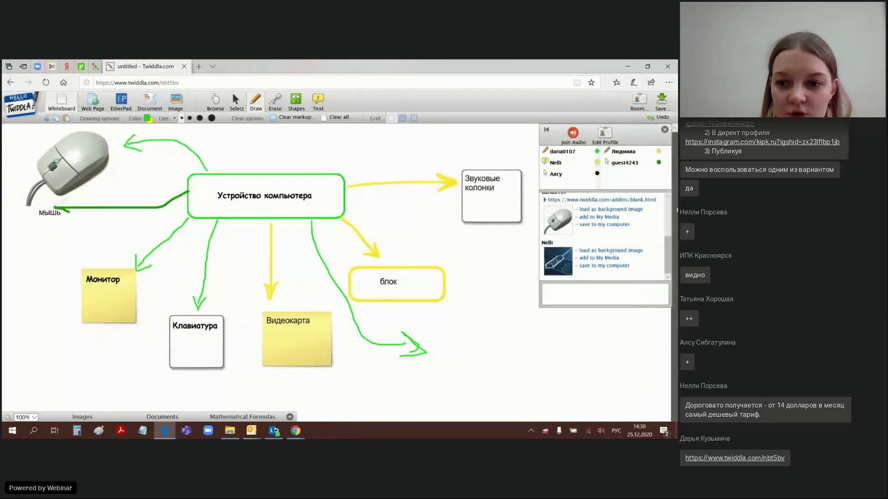
scroll(676, 191, "down", 1)
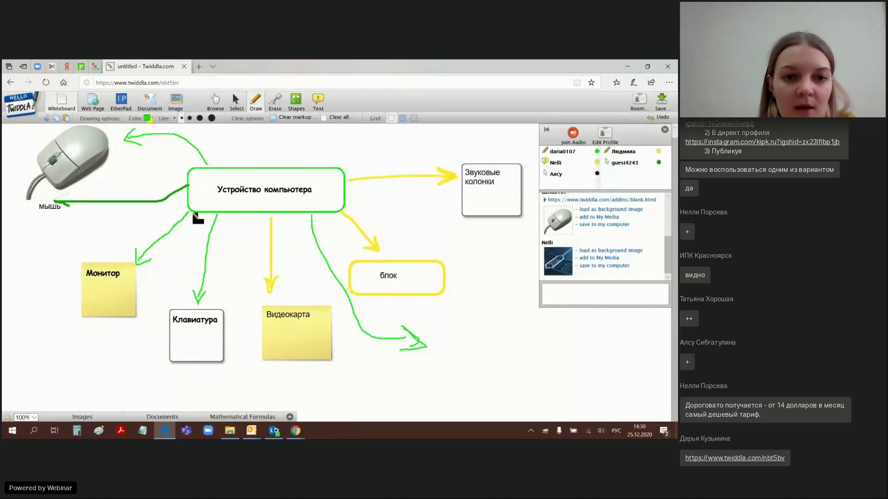
left_click_drag(72, 163, 99, 199)
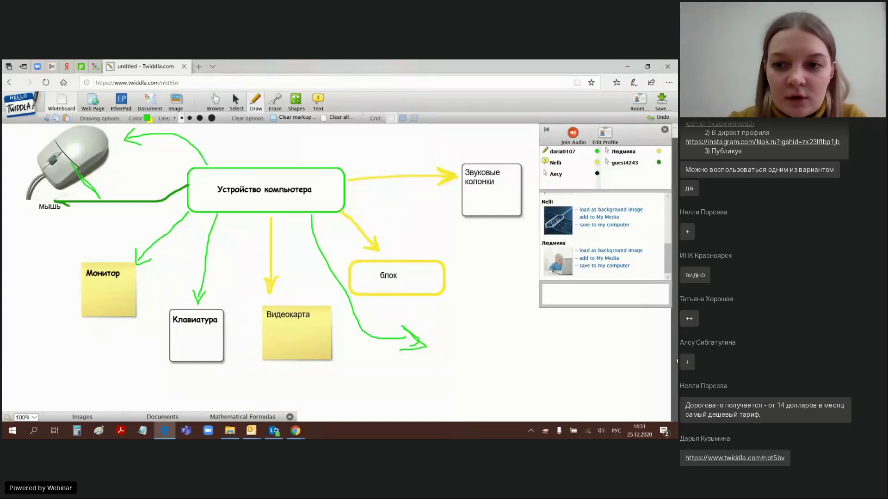
Look through the pages of body-part pictures loaded as the background.
mouse_move(676, 363)
left_mouse_down()
mouse_move(676, 349)
mouse_move(678, 376)
left_mouse_up()
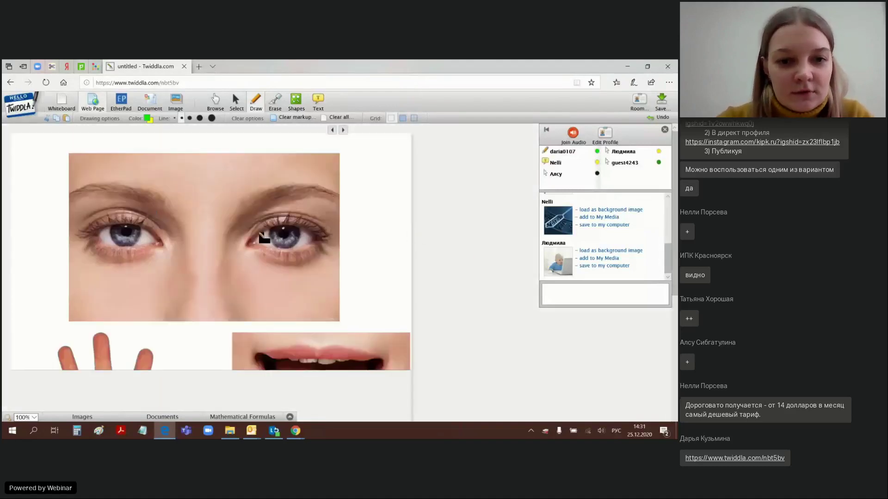
scroll(521, 210, "down", 10)
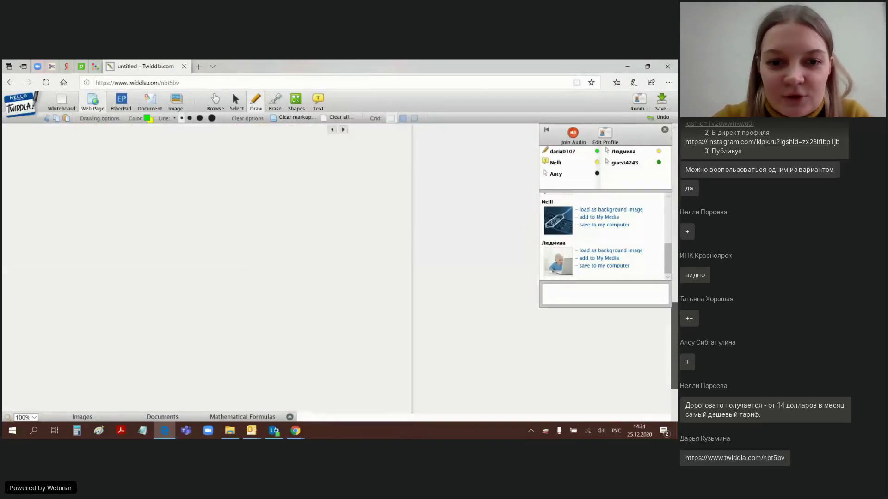
scroll(529, 165, "up", 10)
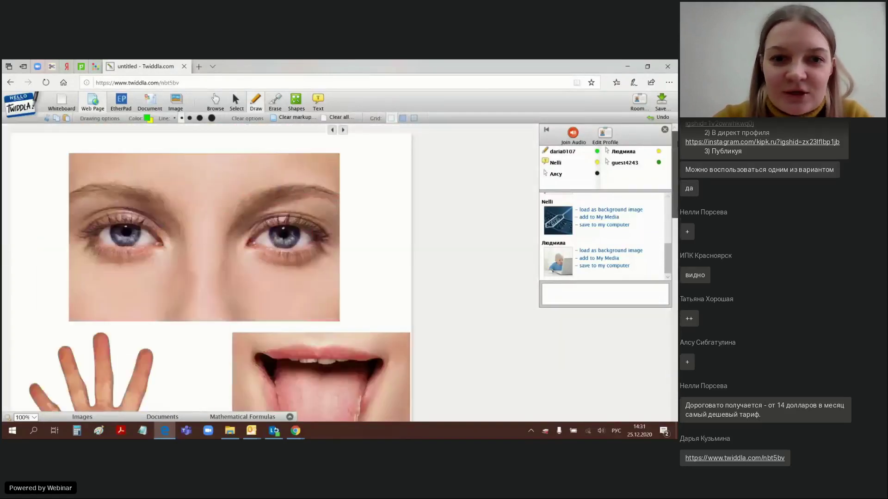
left_click(343, 130)
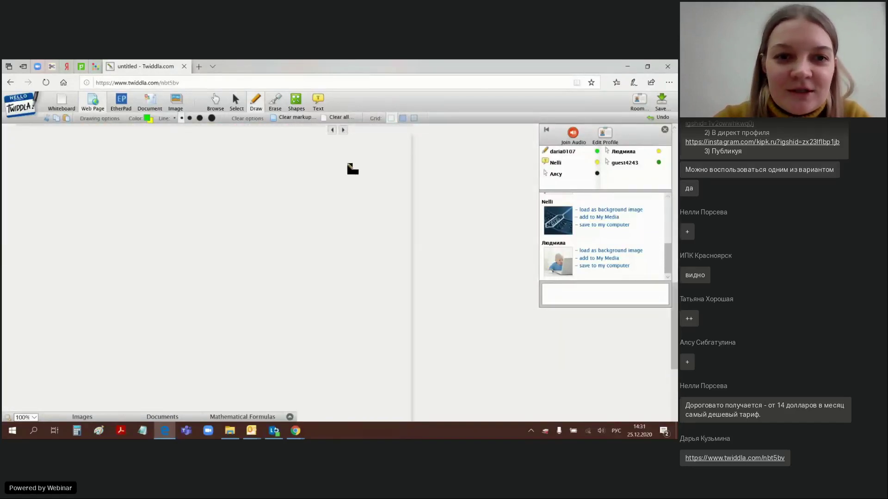
left_click(333, 130)
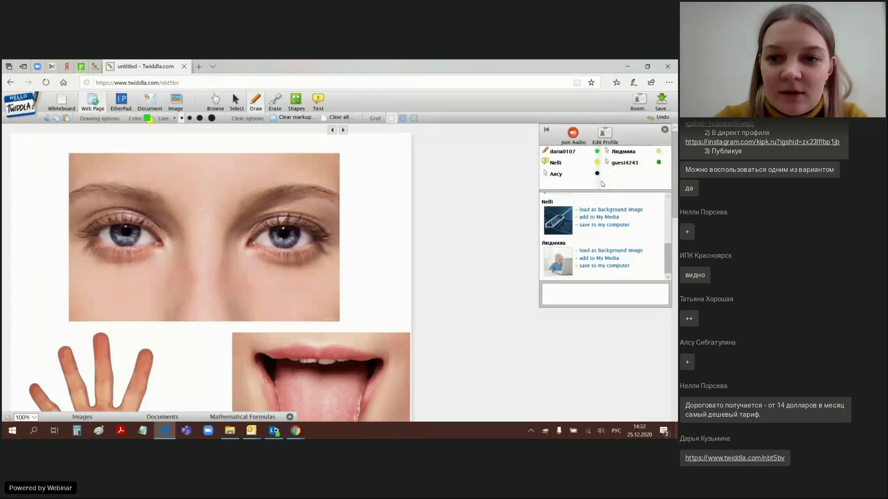
mouse_move(667, 252)
left_mouse_down()
mouse_move(669, 226)
mouse_move(669, 258)
left_mouse_up()
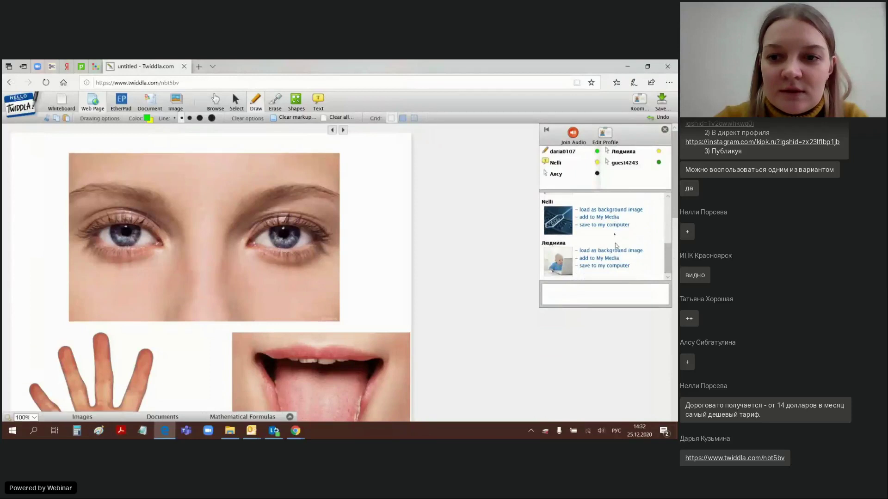
mouse_move(669, 265)
left_mouse_down()
mouse_move(669, 208)
mouse_move(669, 264)
left_mouse_up()
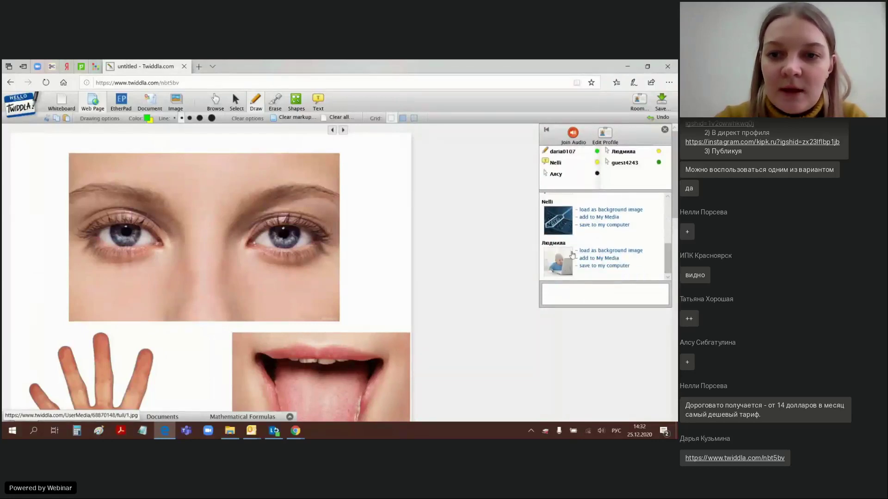
left_click_drag(668, 261, 669, 213)
scroll(616, 231, "down", 5)
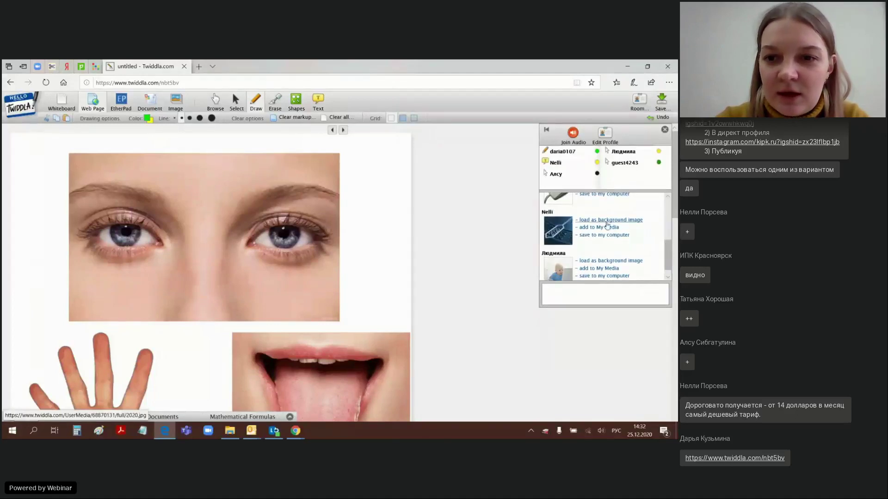
left_click(607, 225)
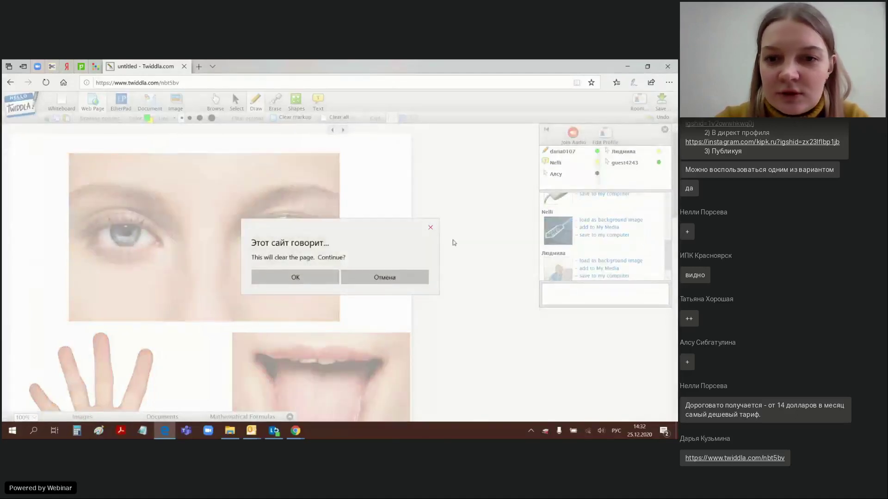
key("Escape")
scroll(636, 233, "down", 1)
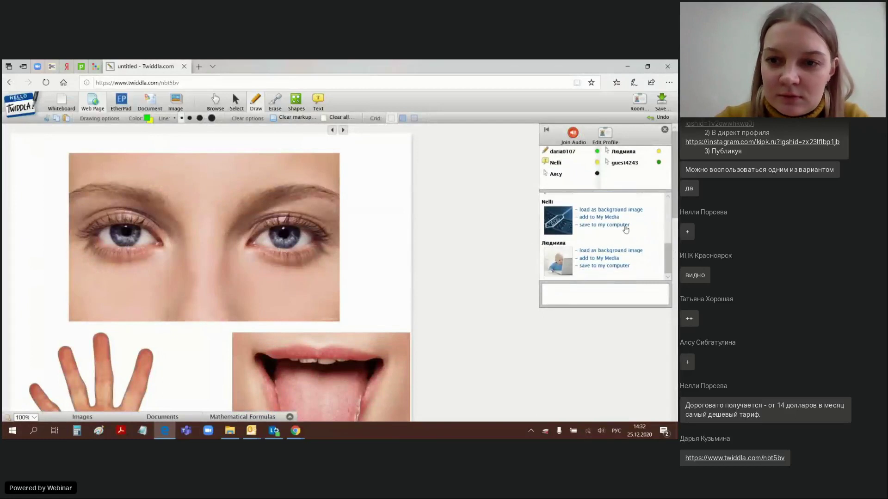
left_click(602, 225)
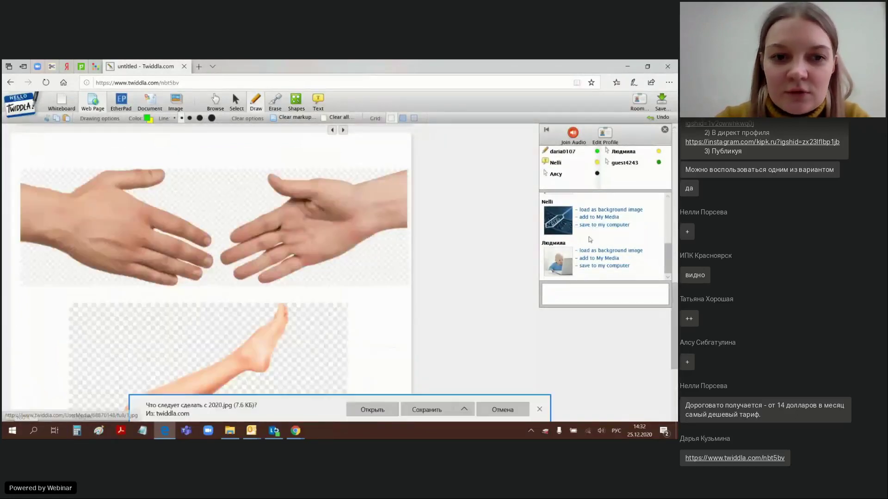
left_click(539, 409)
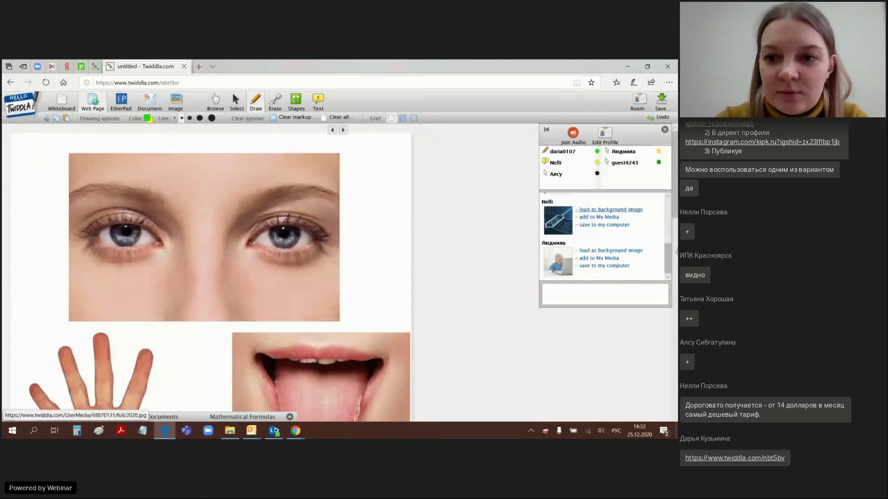
Load the shared image 2020.jpg from the session chat as the background and clear the entire canvas.
left_click(610, 209)
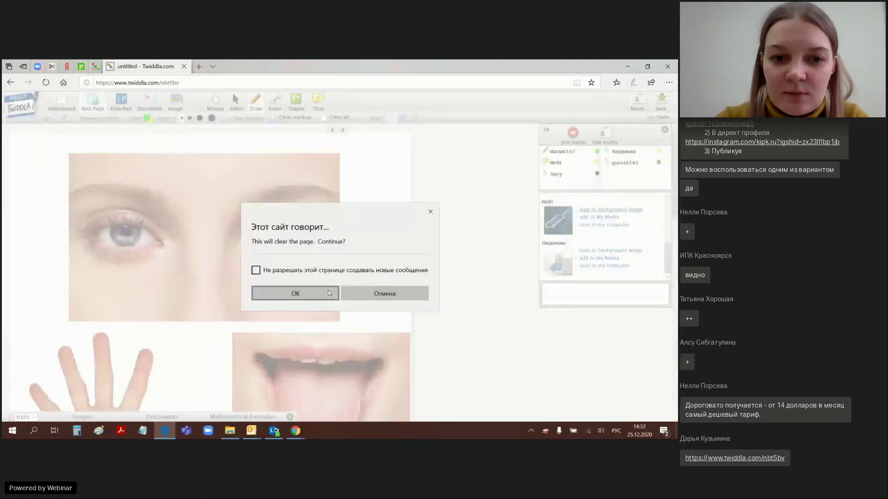
left_click(281, 293)
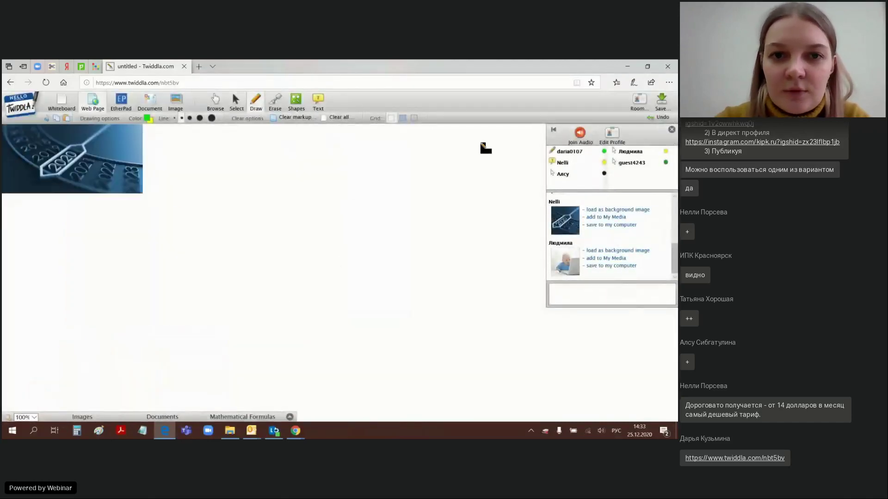
left_click(341, 119)
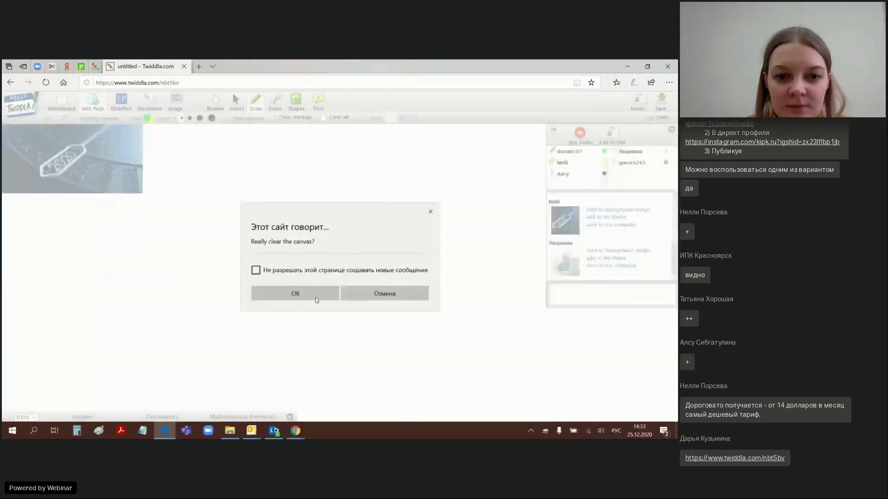
left_click(304, 293)
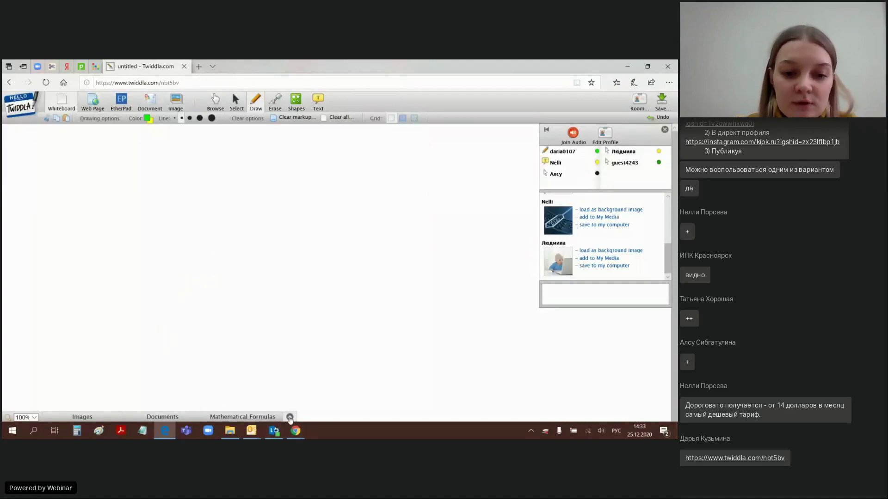
Look over the uploaded images and documents in the media library and collapse the library again.
left_click(290, 418)
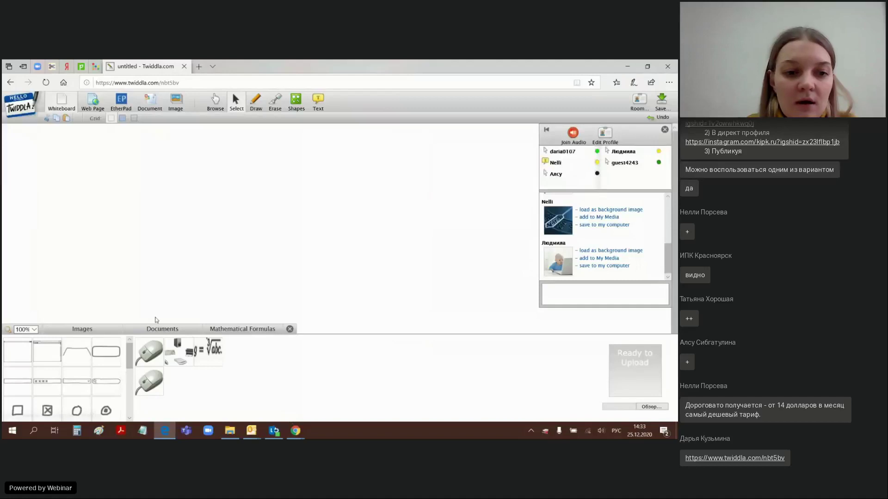
left_click(290, 331)
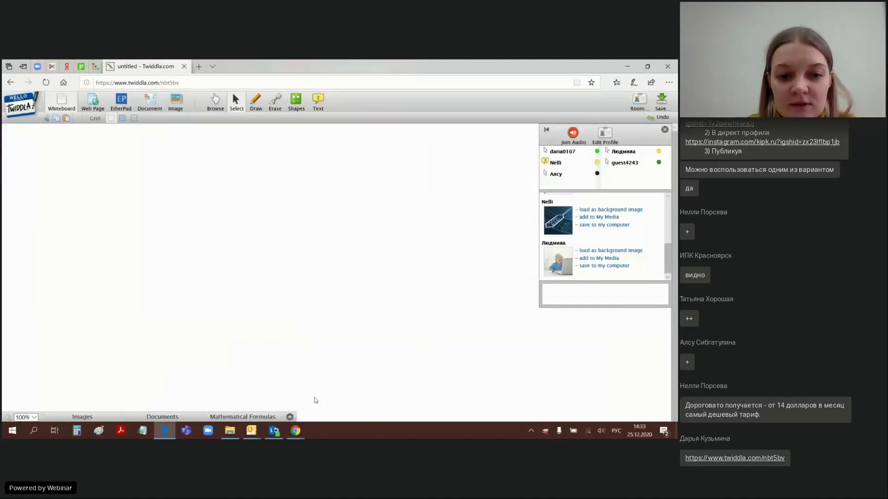
left_click(178, 417)
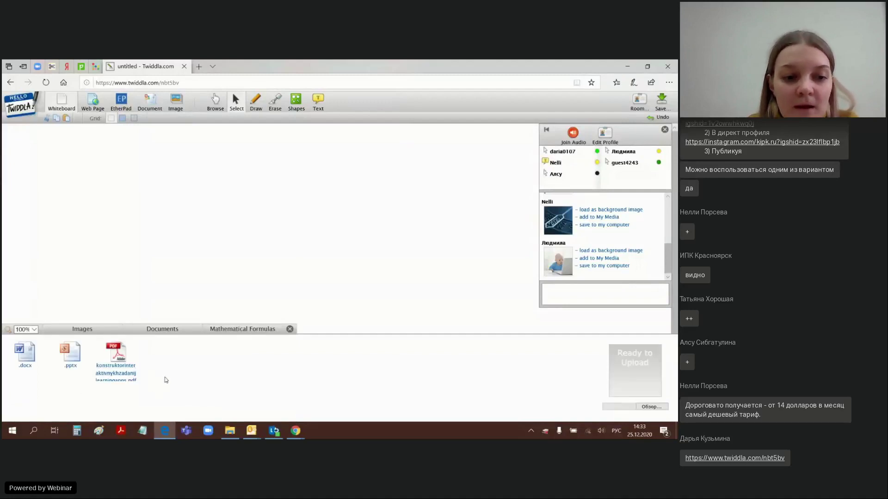
left_click(290, 330)
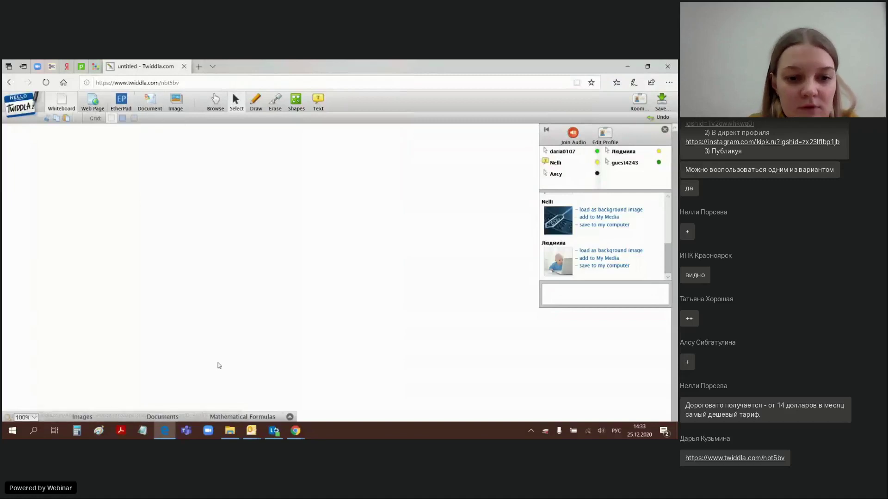
left_click(289, 418)
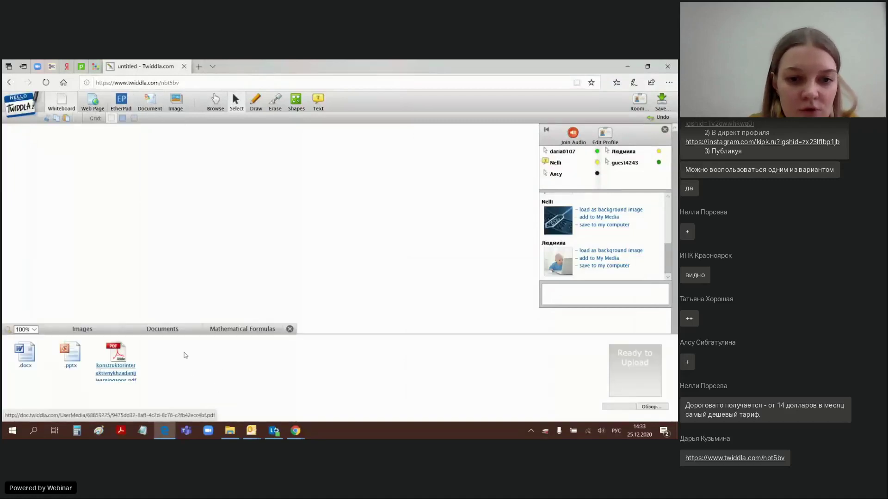
left_click(290, 329)
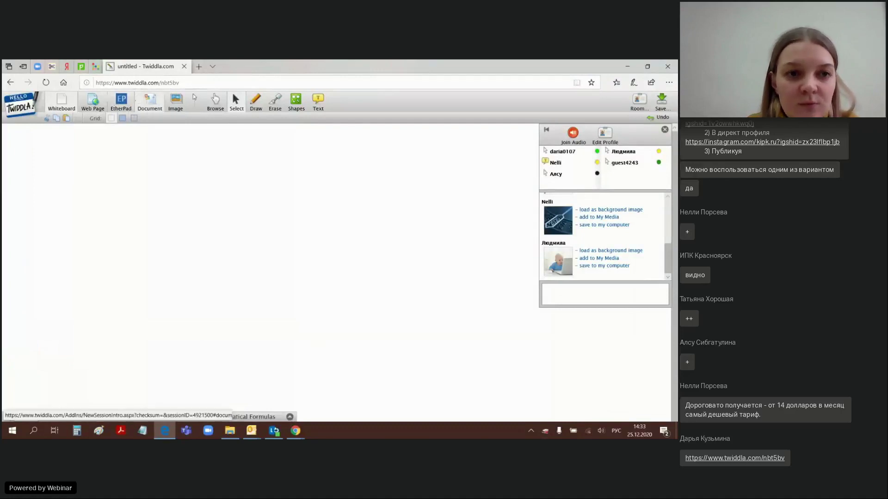
Upload the Word document "2 Про компьютер" from the "1 Задание" folder and load it as the canvas background.
left_click(149, 104)
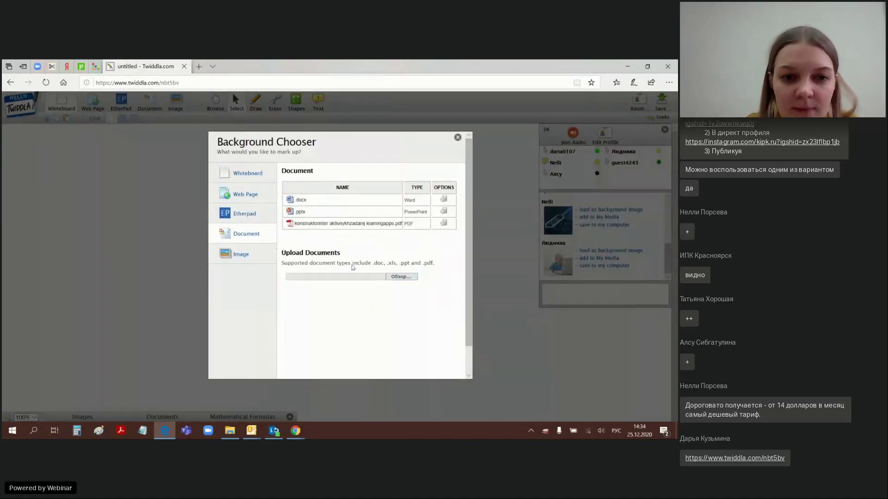
left_click(401, 278)
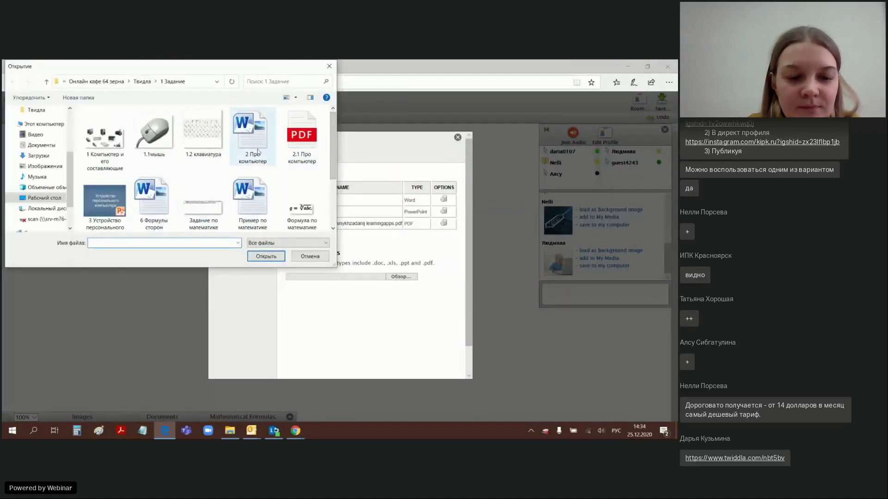
double_click(246, 140)
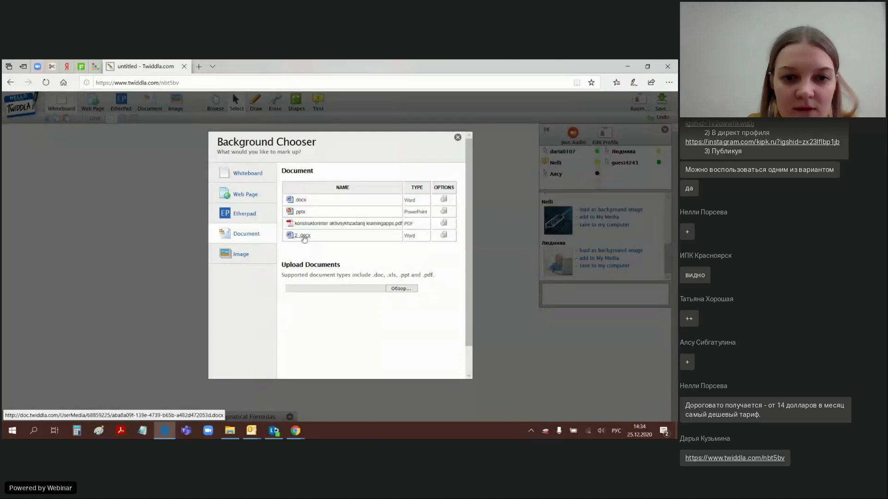
left_click(304, 236)
left_click(303, 282)
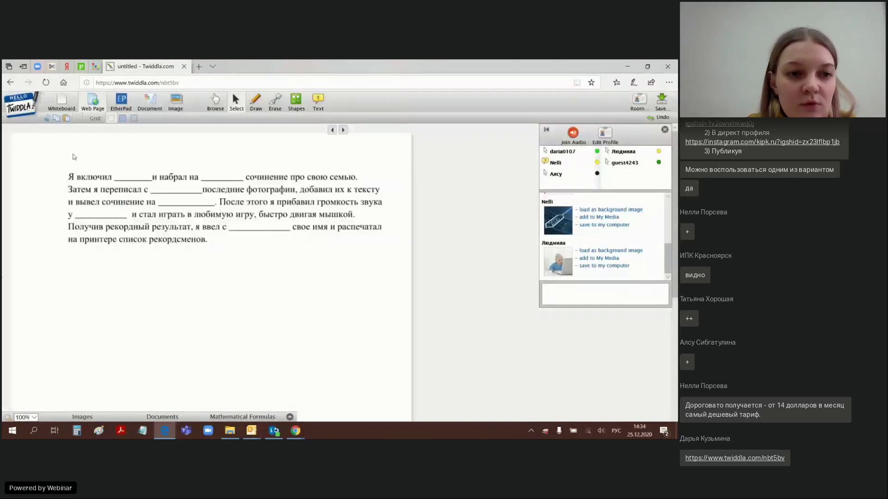
left_click(343, 129)
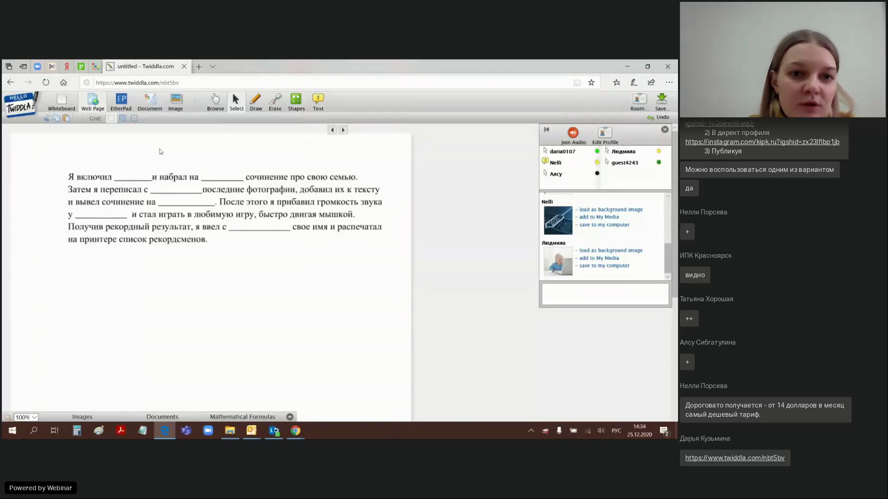
Place text boxes with the Text tool at the first blank and at the blank after "у" in the loaded text.
left_click(257, 106)
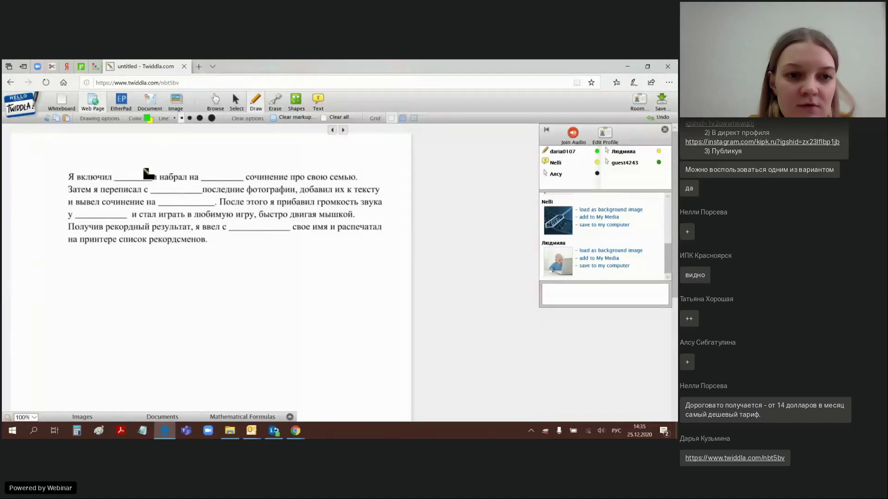
left_click(317, 103)
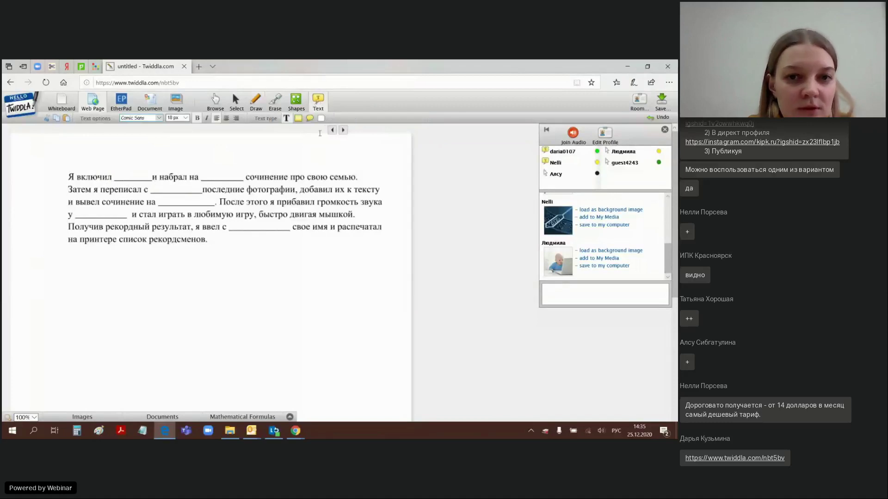
left_click(120, 171)
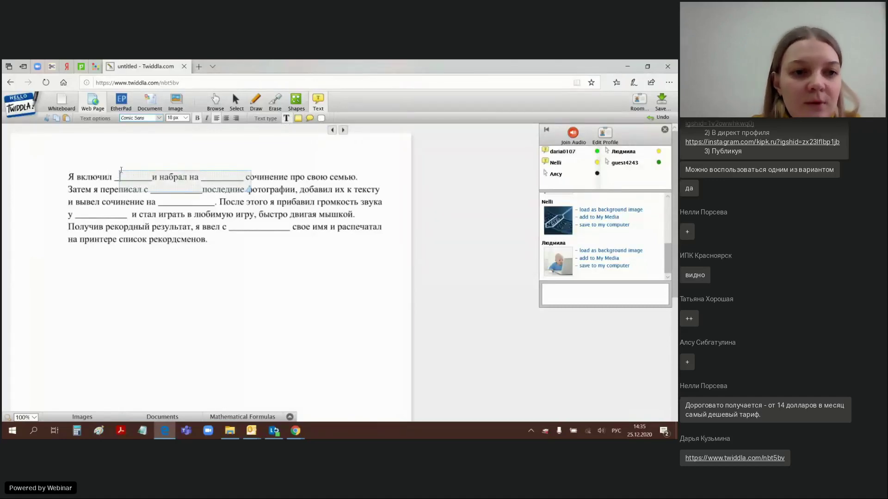
left_click(230, 251)
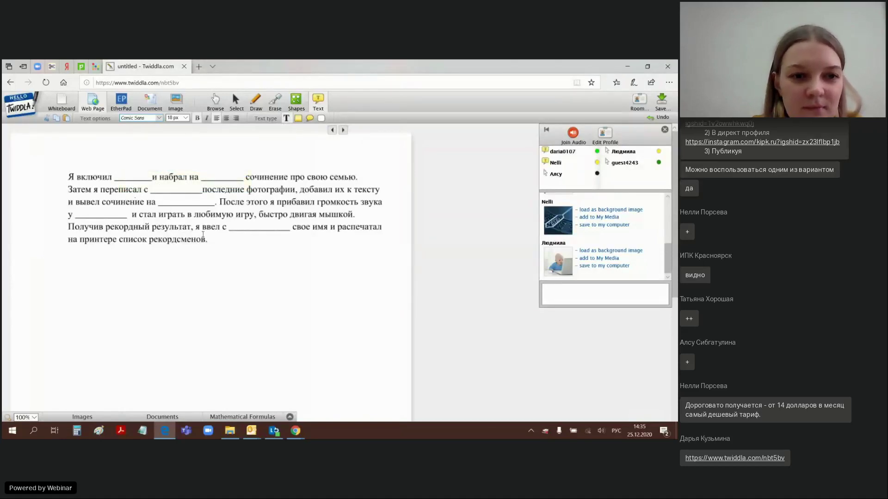
left_click(75, 214)
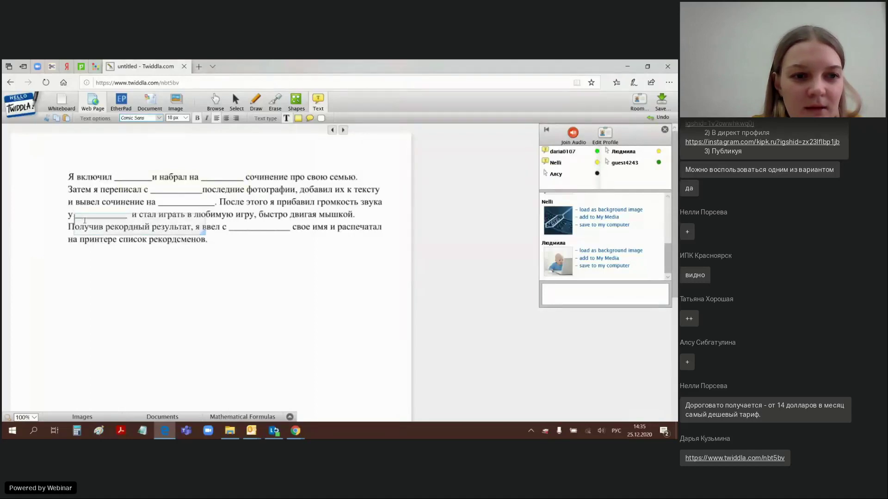
left_click(78, 209)
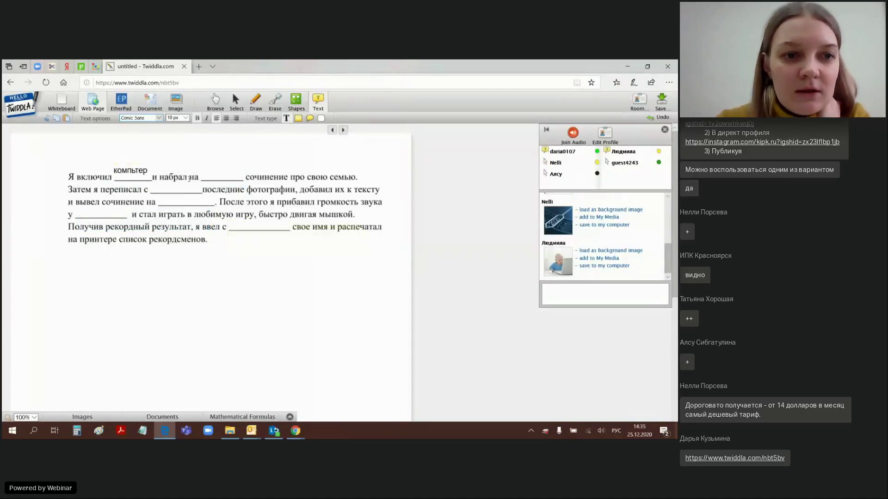
Change the font of the "компьтер" label over the first blank.
left_click(163, 185)
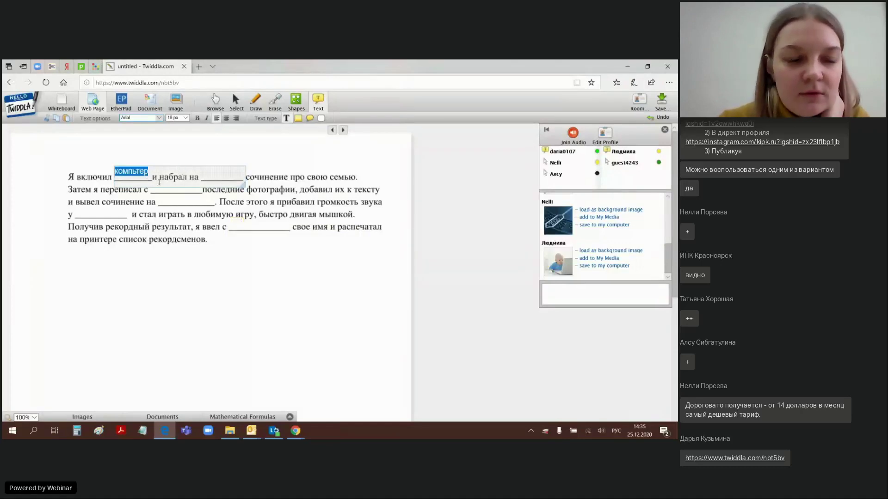
left_click(160, 119)
left_click(153, 127)
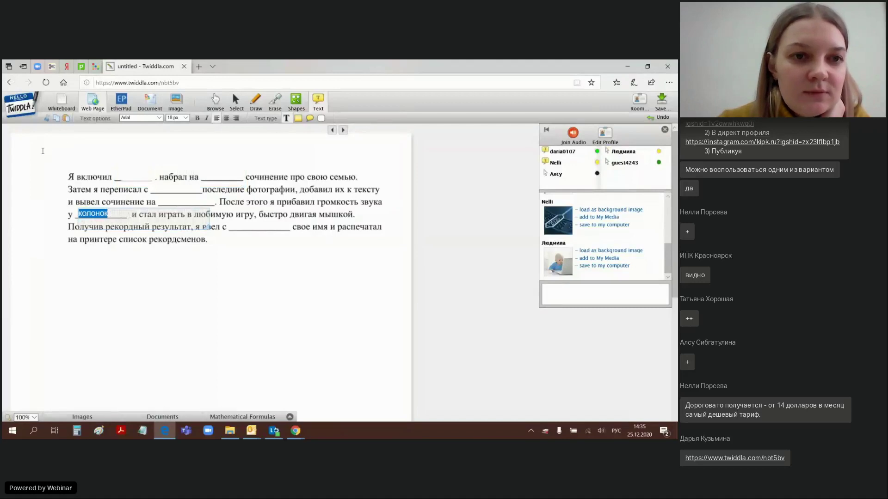
left_click(130, 148)
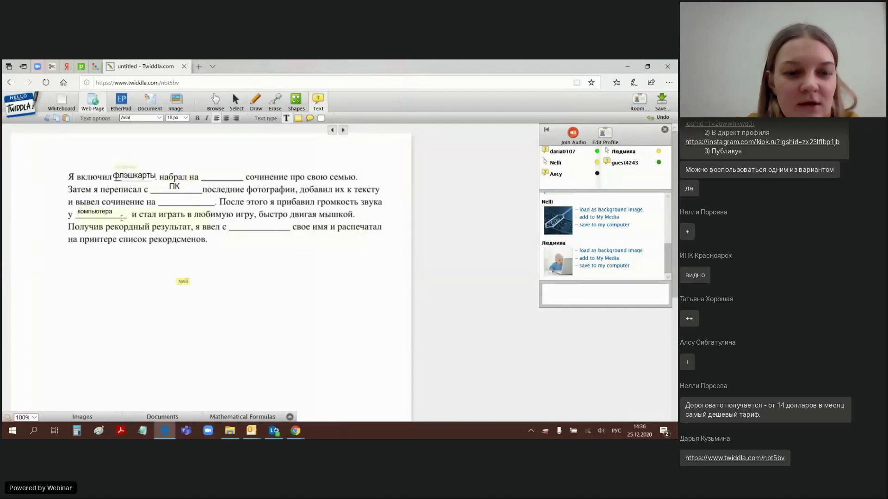
Move the word labels away from the blanks in the text with the Select tool.
left_click(275, 101)
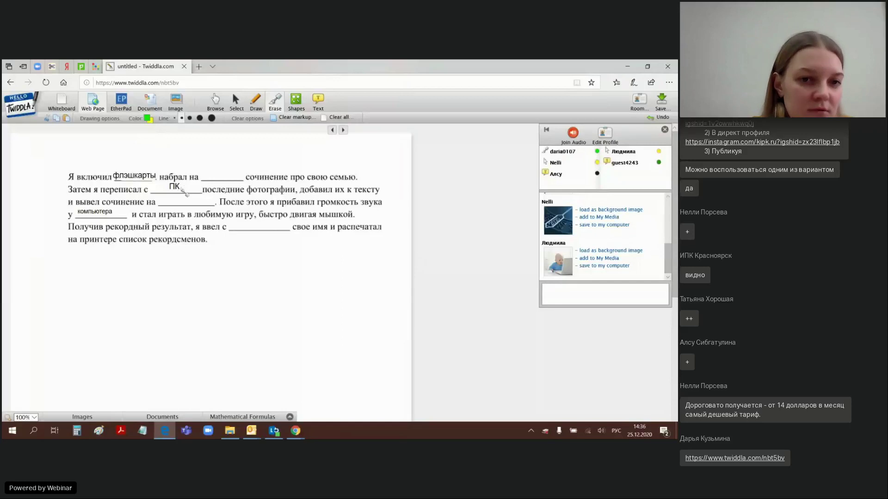
left_click(236, 102)
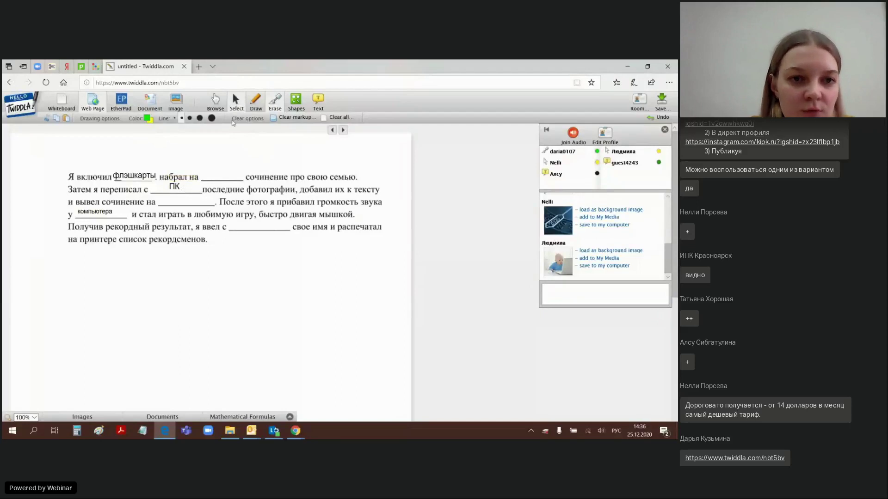
left_click_drag(174, 187, 354, 90)
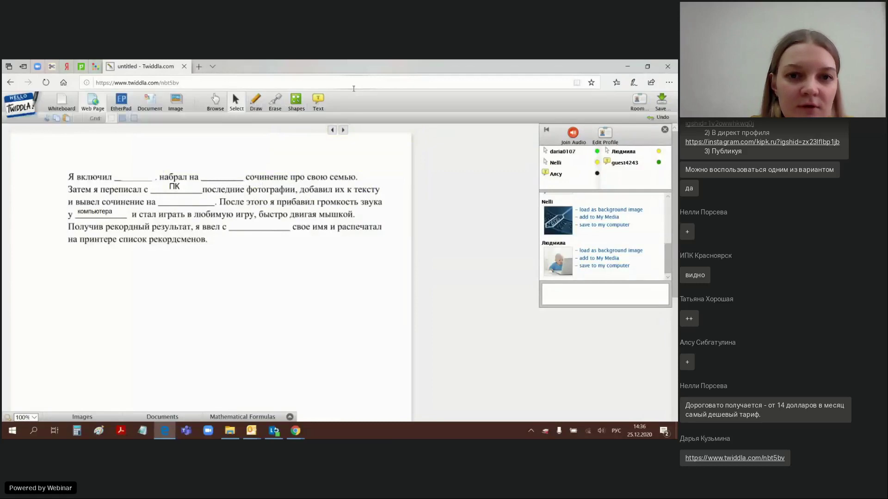
left_click_drag(133, 168, 343, 99)
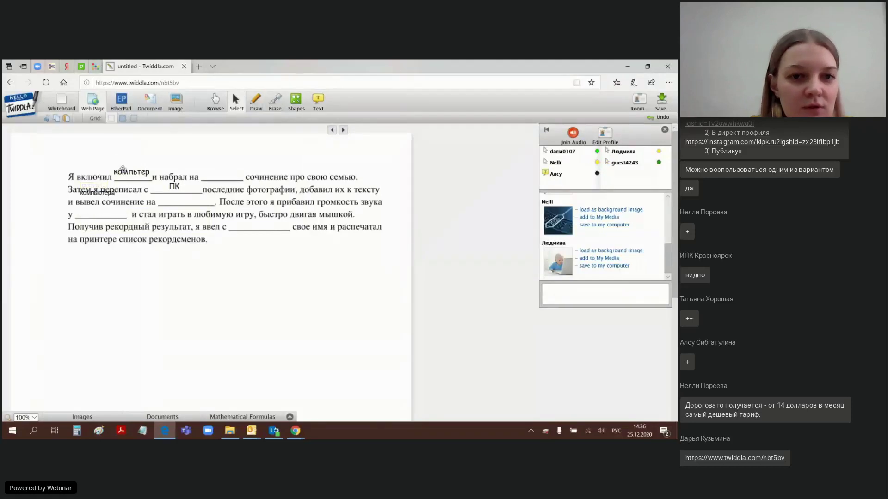
left_click(275, 101)
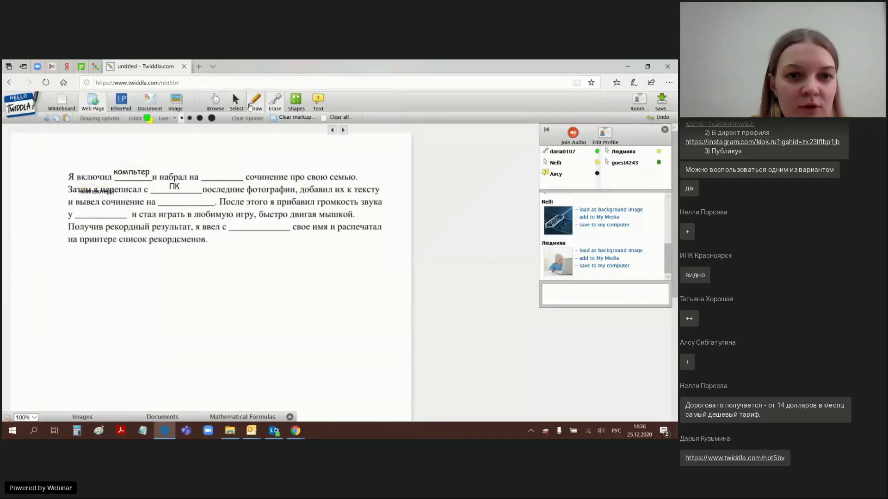
left_click(238, 109)
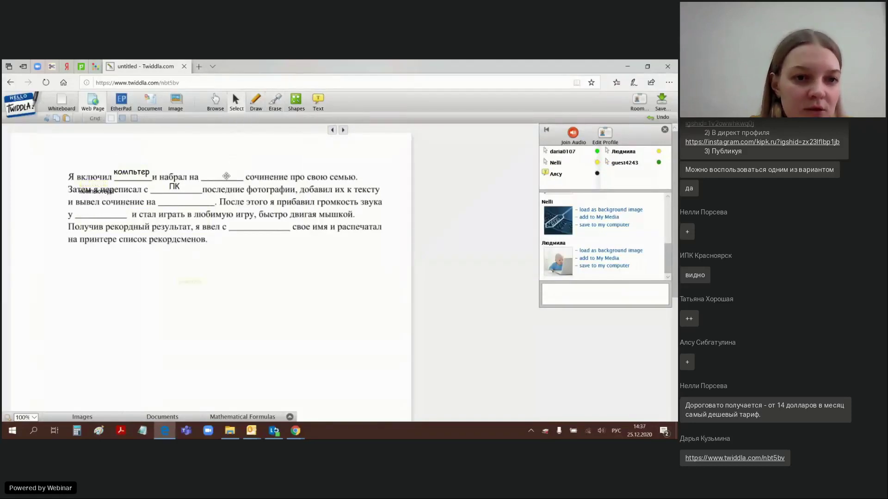
mouse_move(131, 174)
left_mouse_down()
mouse_move(279, 109)
mouse_move(348, 91)
mouse_move(180, 167)
mouse_move(117, 171)
mouse_move(138, 168)
mouse_move(128, 178)
left_mouse_up()
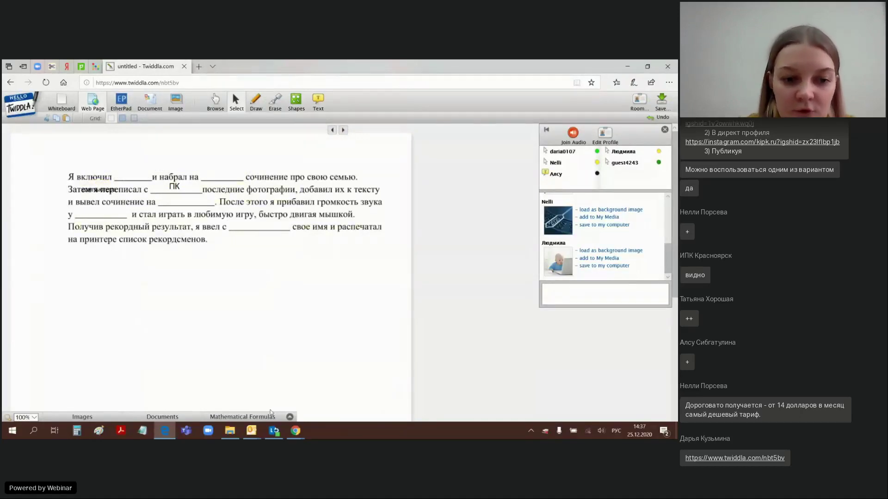
Open "2 Про компьютер" from the "1 Задание" folder in Word, copy its entire text and return to the Twiddla session.
left_click(229, 429)
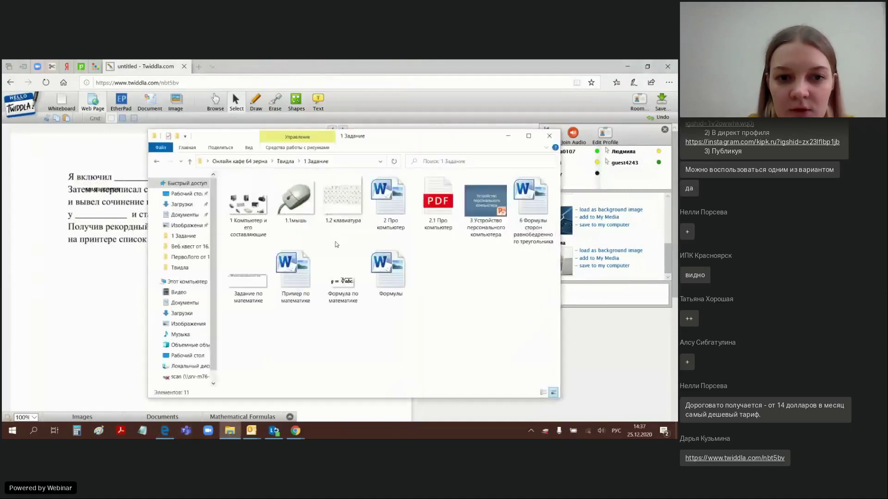
double_click(393, 208)
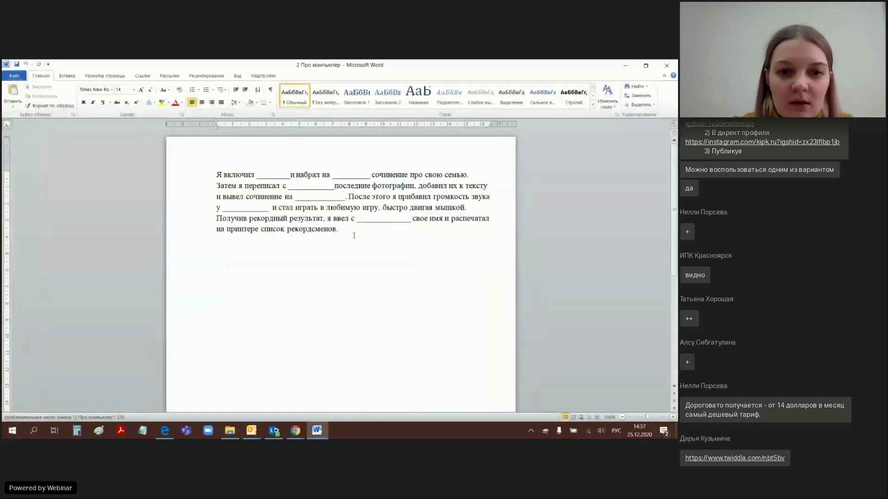
left_click_drag(354, 236, 212, 175)
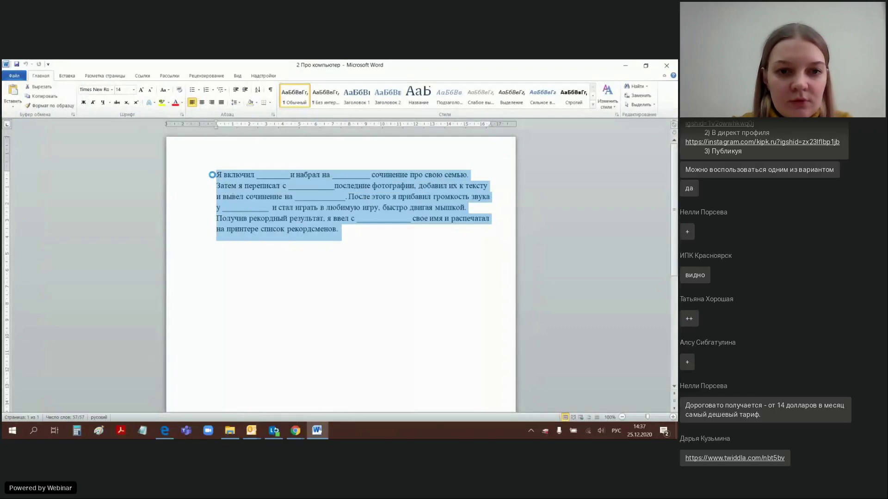
left_click(625, 65)
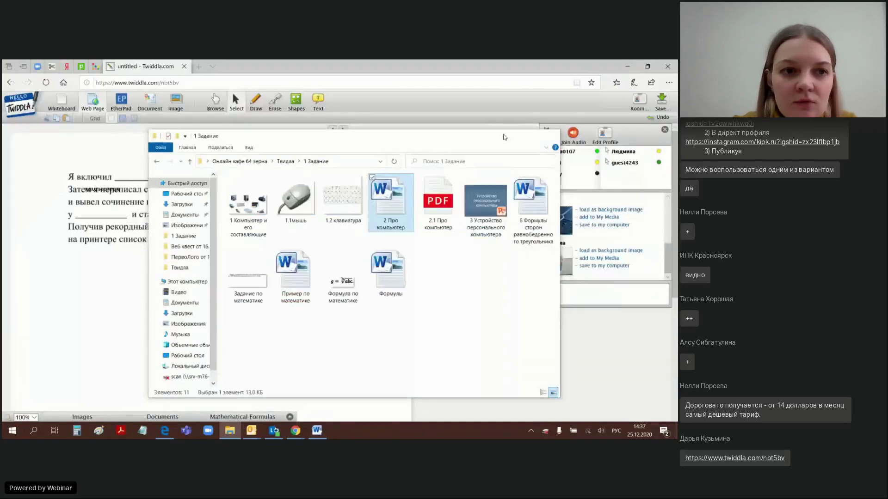
left_click(502, 137)
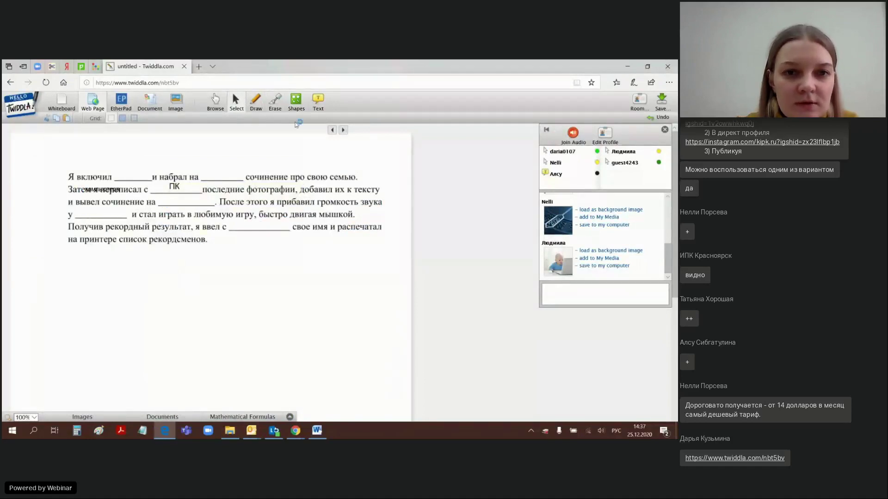
Clear the entire canvas, including the document background and all labels.
left_click(276, 101)
left_click(340, 117)
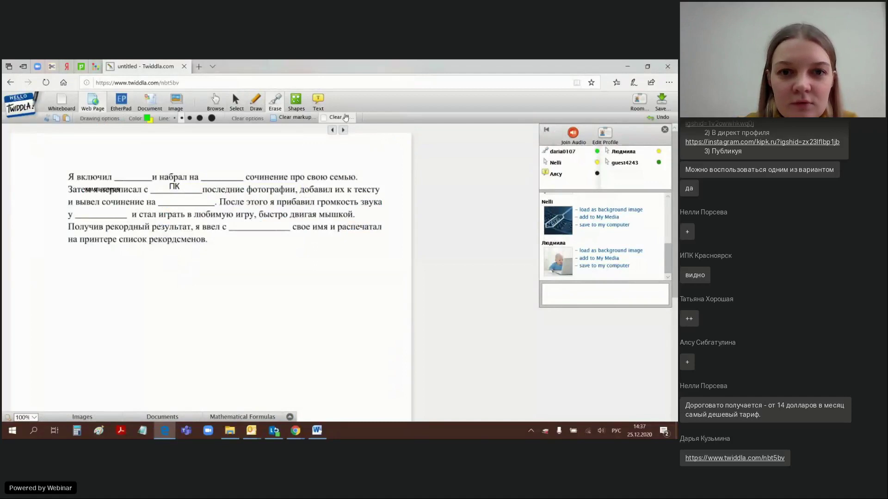
left_click(293, 275)
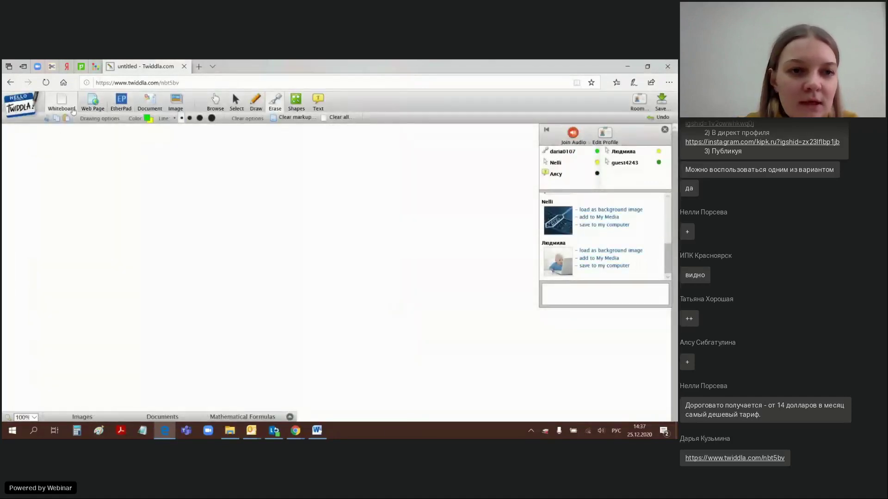
Load an EtherPad as the background and paste the copied fill-in-the-blanks text above its welcome text.
left_click(122, 103)
left_click(307, 296)
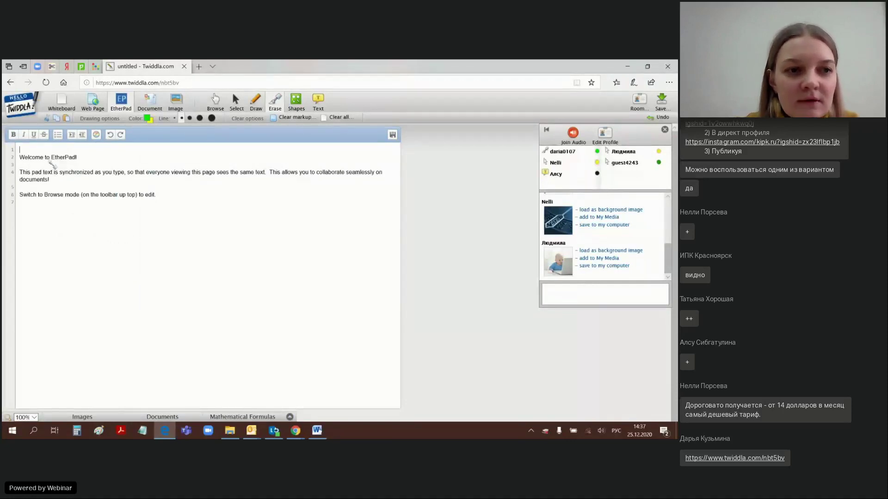
key("ctrl+v")
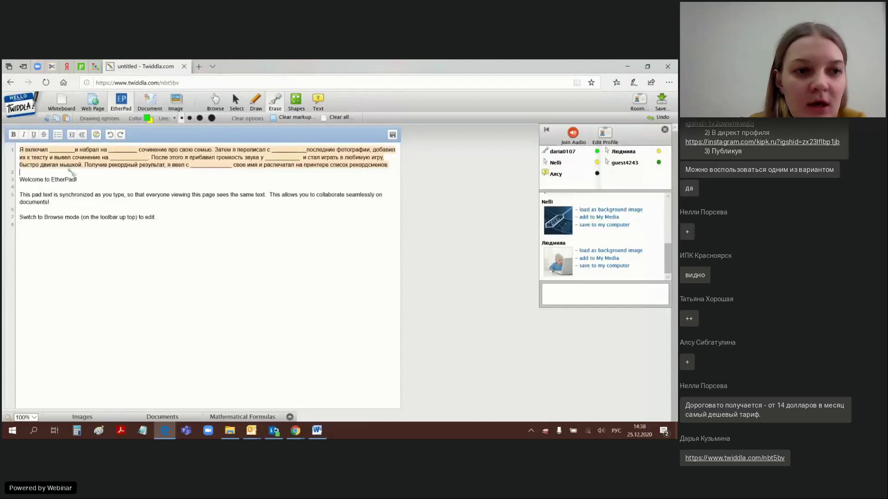
left_click(92, 100)
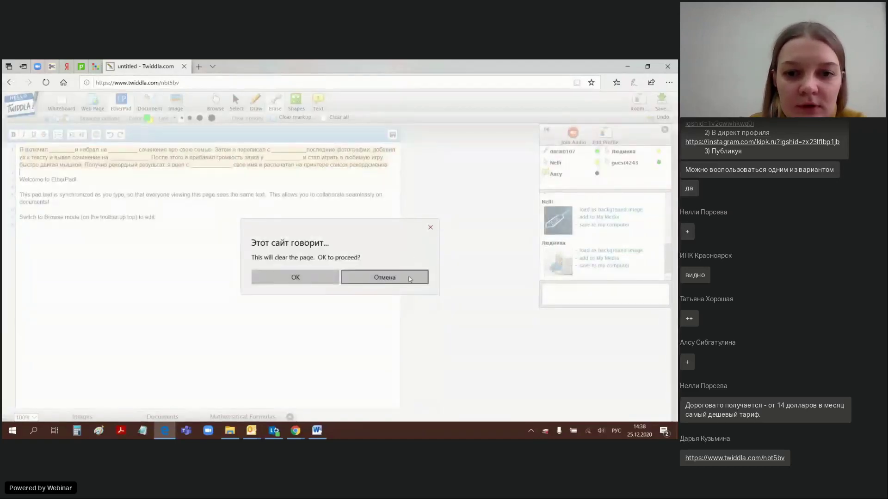
left_click(409, 277)
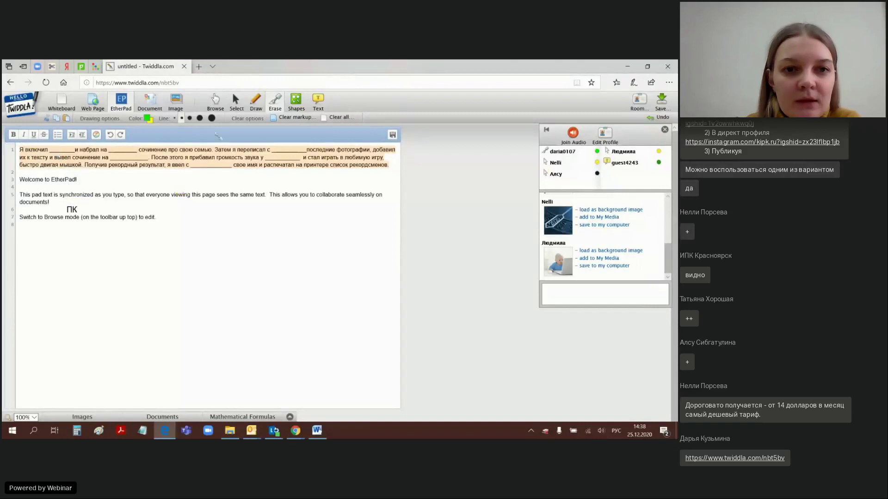
Place an empty text box at the blank before "свое имя" and erase across the "ПК" label and area below the text.
left_click(318, 101)
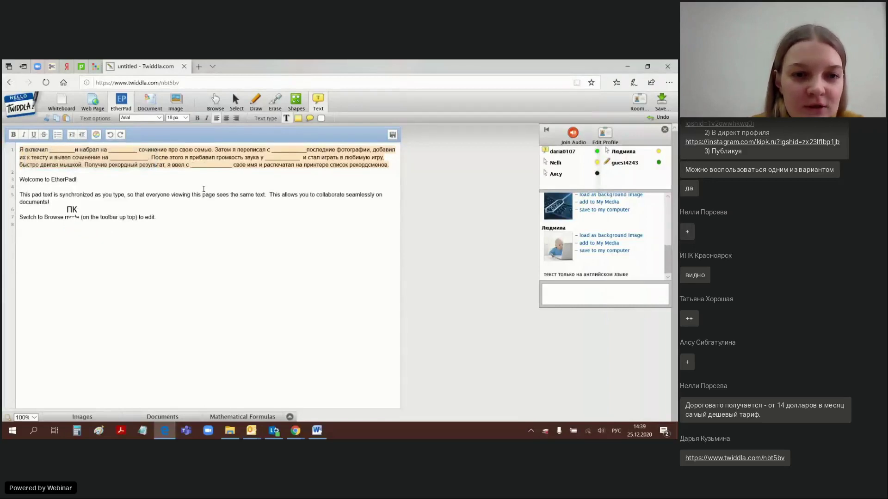
left_click(192, 165)
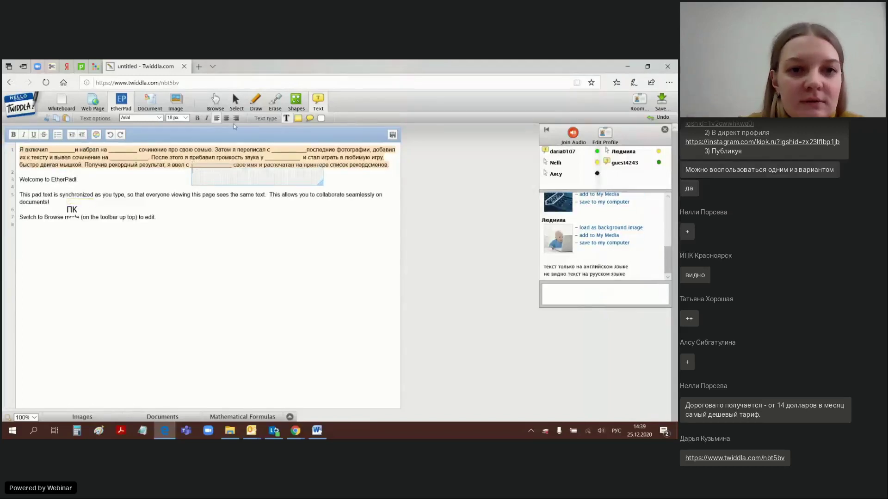
left_click(274, 101)
mouse_move(216, 202)
left_mouse_down()
mouse_move(168, 223)
mouse_move(88, 219)
mouse_move(34, 198)
mouse_move(28, 187)
mouse_move(74, 197)
mouse_move(23, 235)
mouse_move(56, 213)
mouse_move(388, 207)
mouse_move(319, 232)
mouse_move(32, 228)
mouse_move(55, 230)
left_mouse_up()
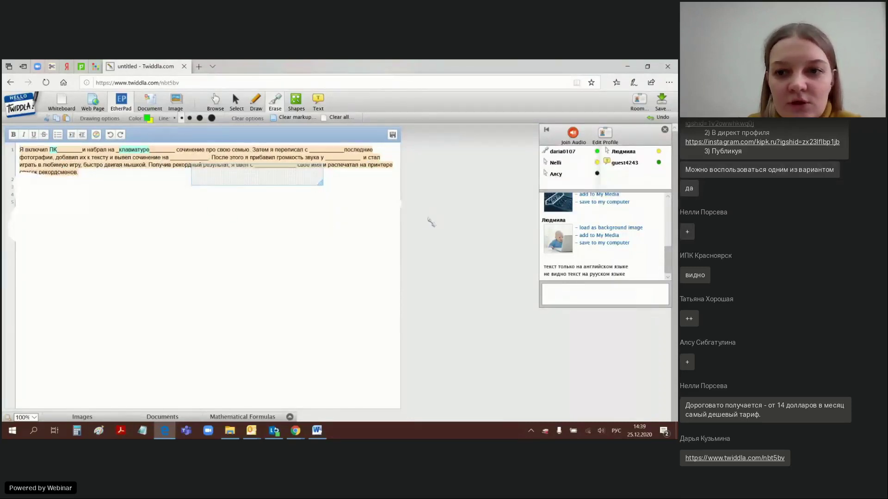
Check the chat in the Webinar.ru broadcast window and return to the Twiddla session.
mouse_move(667, 258)
left_mouse_down()
mouse_move(667, 204)
mouse_move(668, 260)
left_mouse_up()
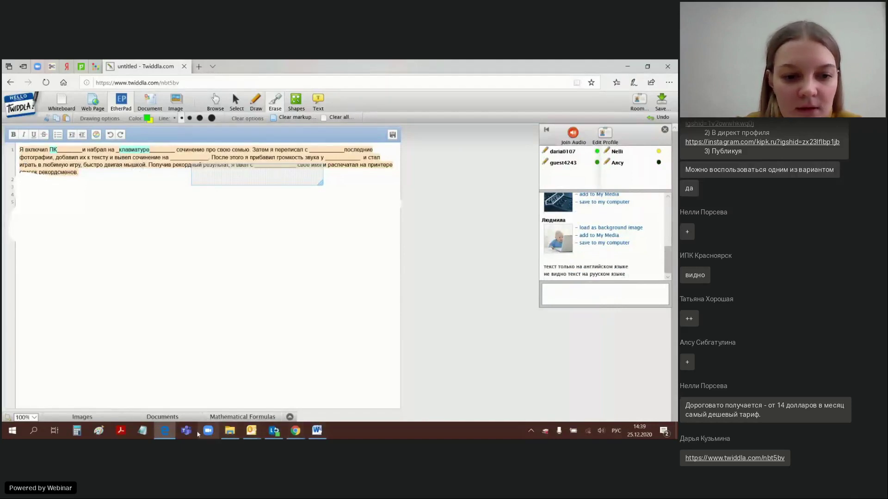
left_click(280, 404)
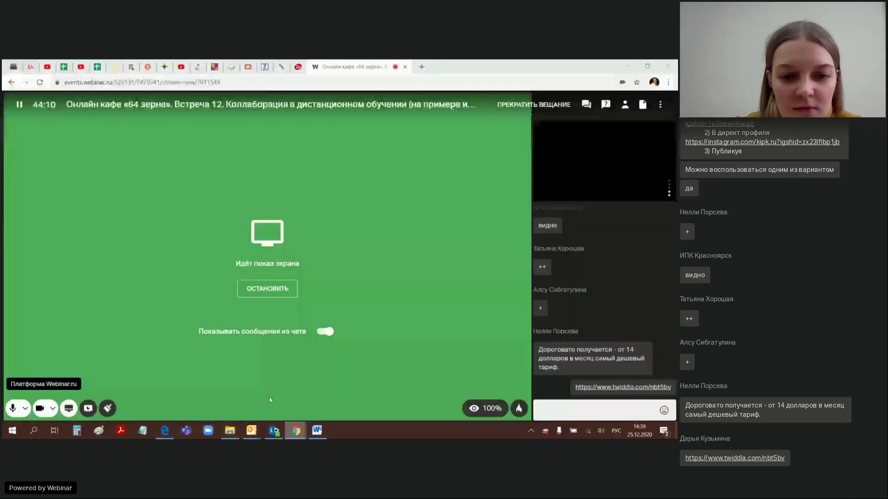
key("alt+Tab")
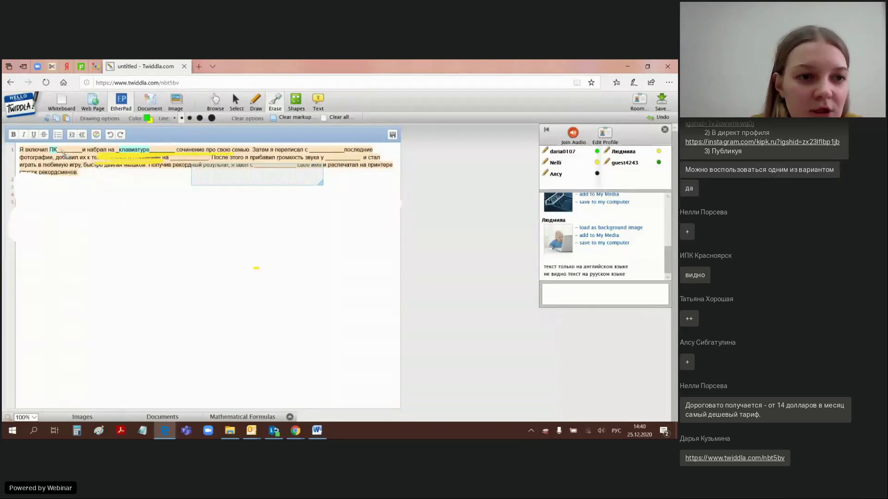
Draw green freehand underlines beneath "рекордсменов", "распечатал на принтере" and the phrase from "Затем я переписал с" to "последние".
left_click(318, 101)
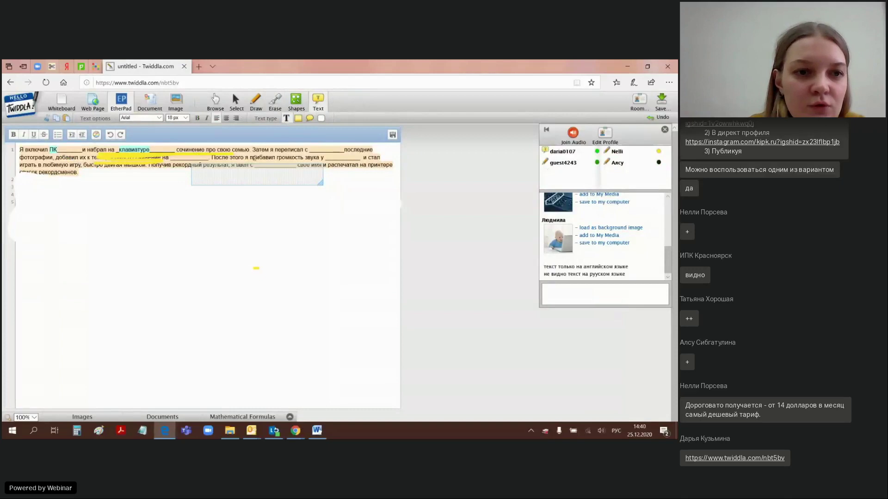
left_click(256, 102)
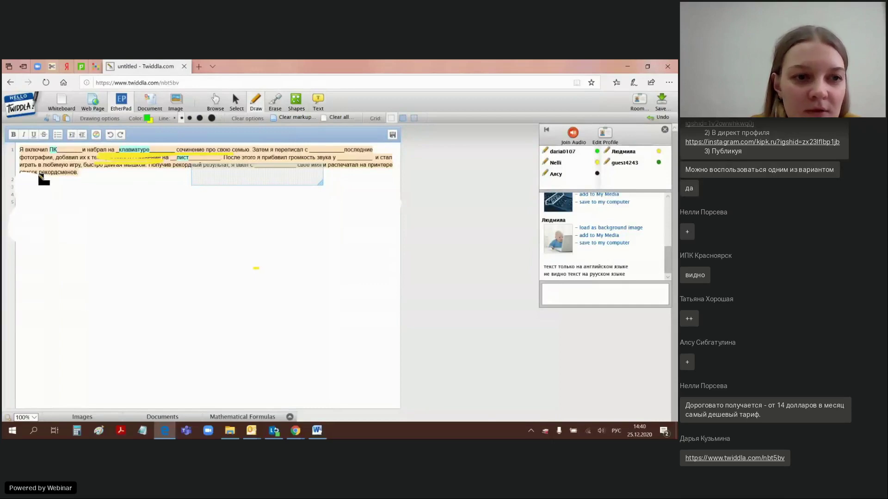
left_click_drag(37, 176, 74, 177)
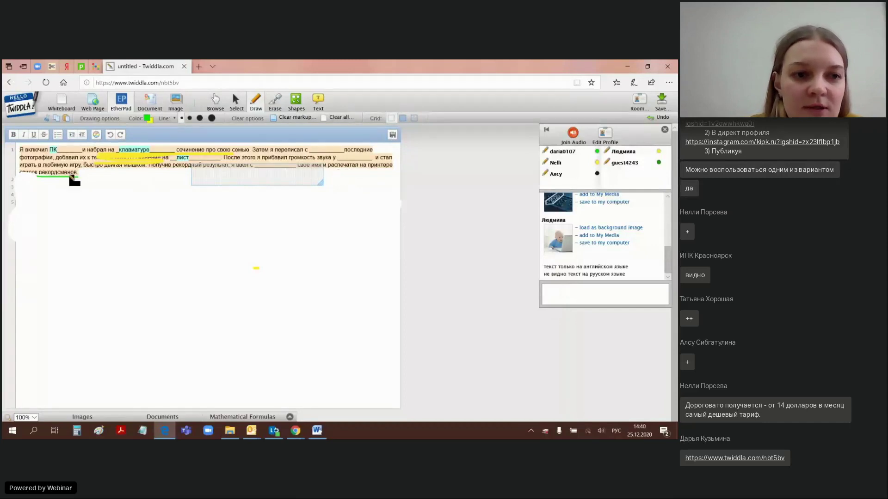
left_click_drag(328, 170, 390, 169)
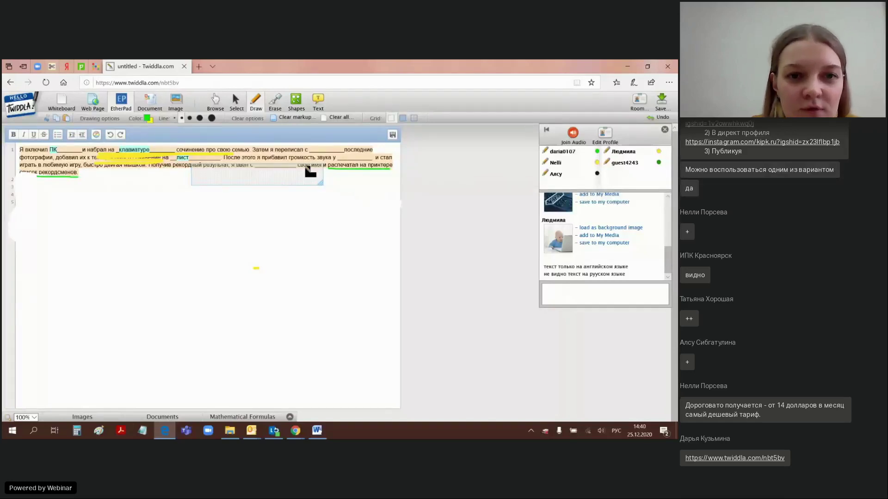
left_click_drag(253, 153, 375, 153)
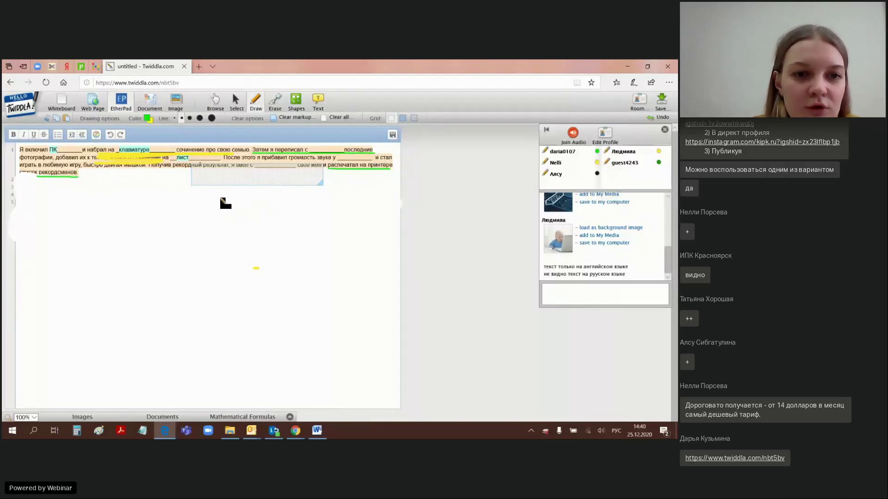
Add a yellow speech-bubble note reading "Отзыв" beside the EtherPad text and move it over the ends of the text's lines.
left_click(322, 103)
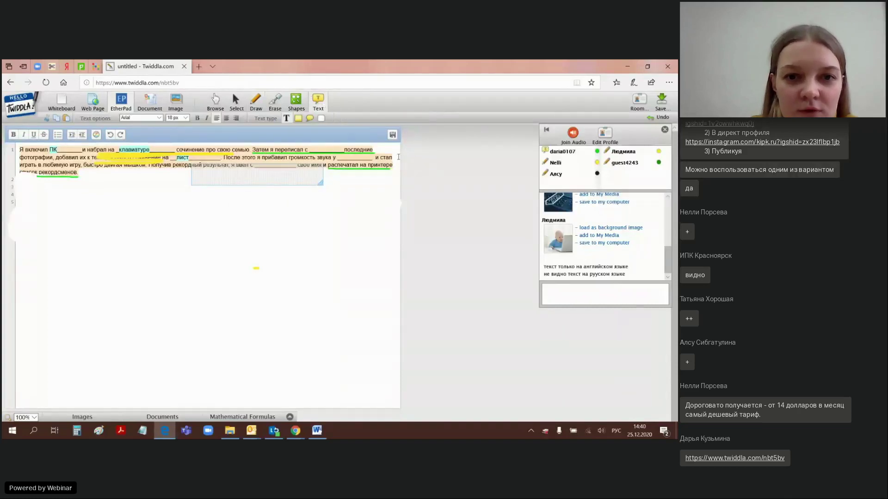
left_click(311, 119)
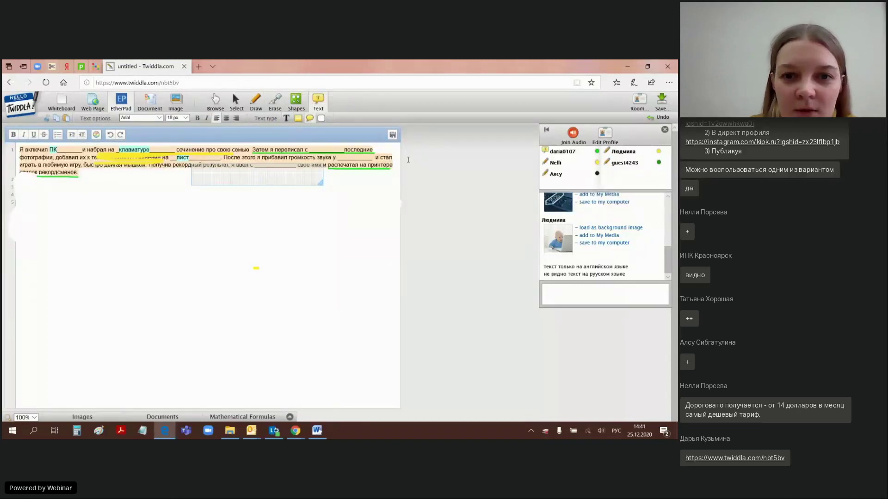
left_click(435, 161)
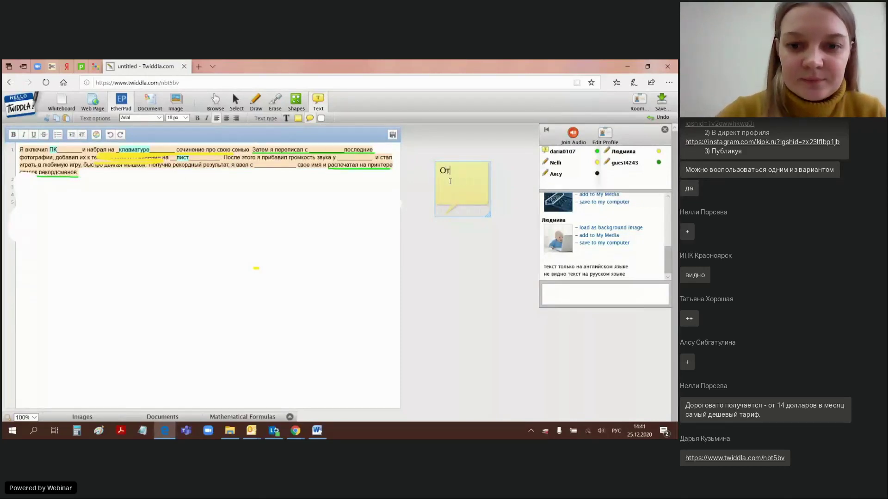
type("в")
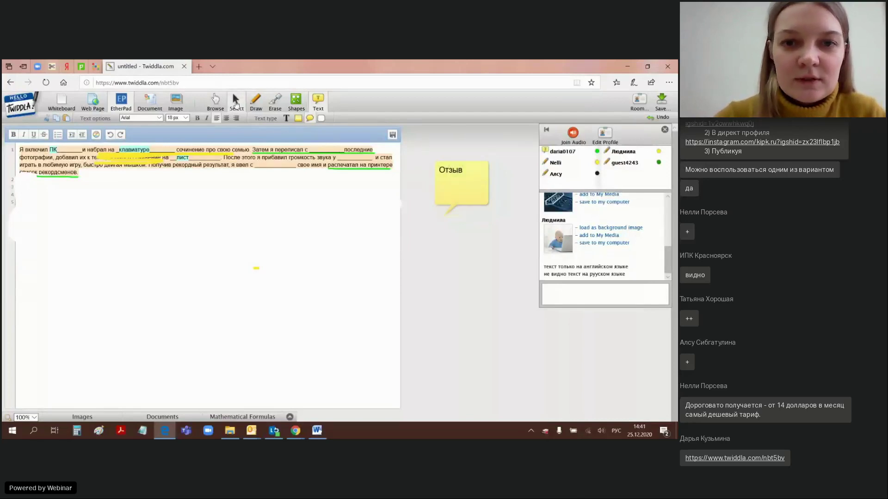
left_click_drag(461, 174, 418, 115)
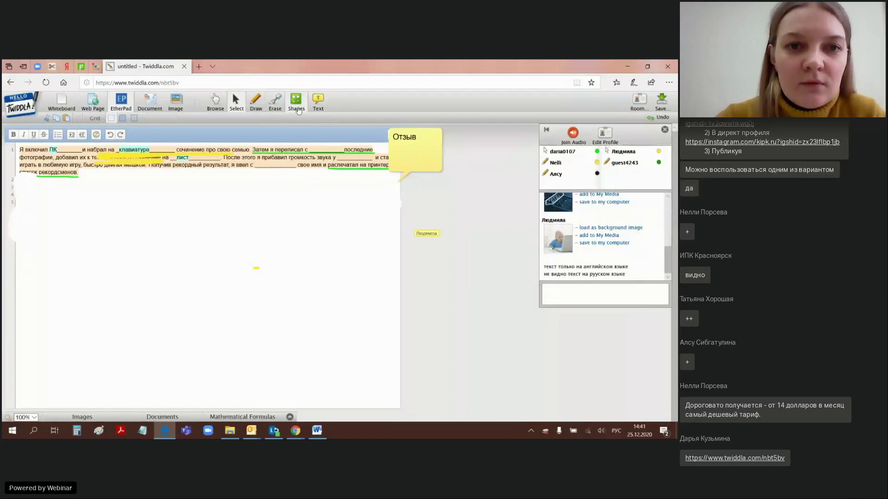
Activate the Erase tool to access its clearing options.
left_click(275, 102)
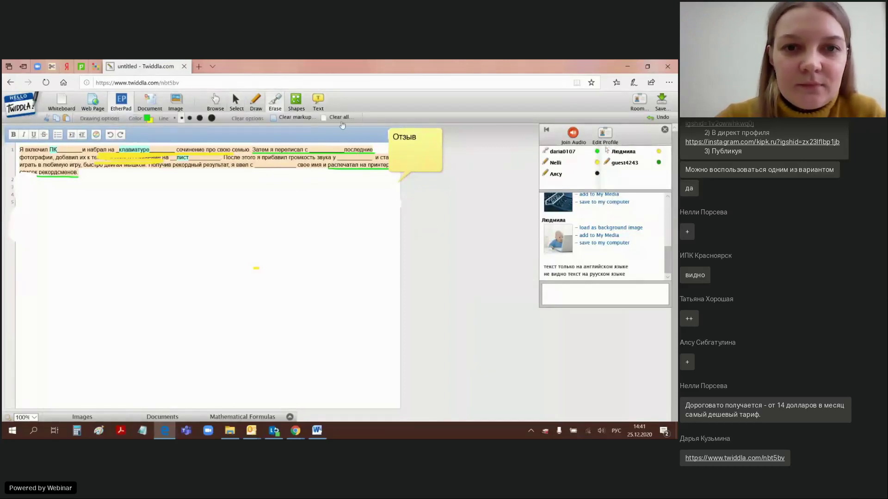
Clear the whole canvas and load a fresh EtherPad page as the background.
left_click(303, 273)
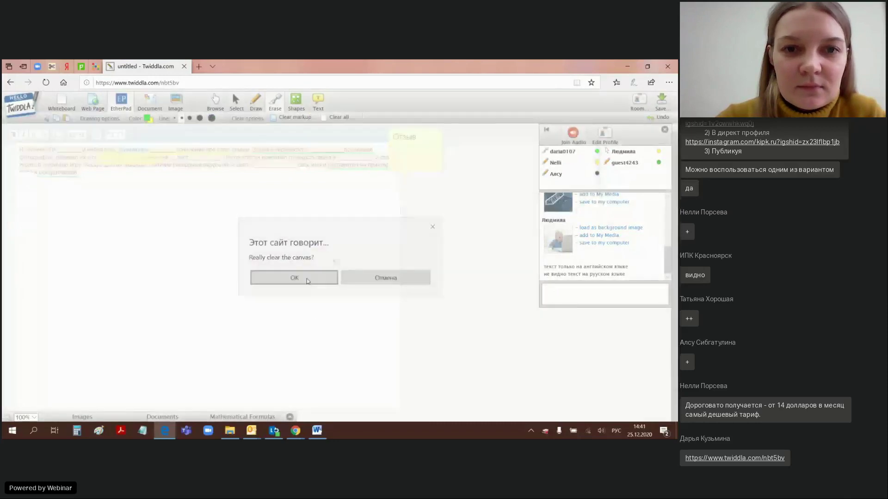
left_click(121, 104)
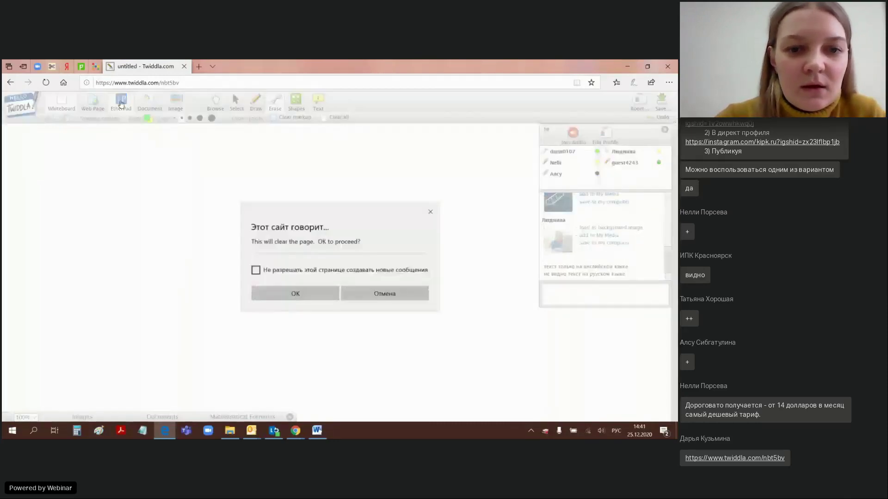
left_click(303, 294)
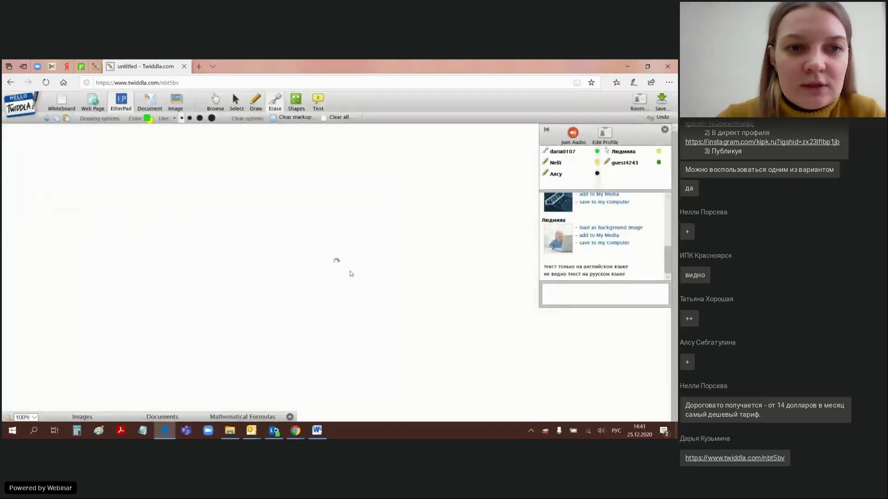
Load the LearningApps PDF from the stored documents as the background, replacing the current page.
left_click(150, 104)
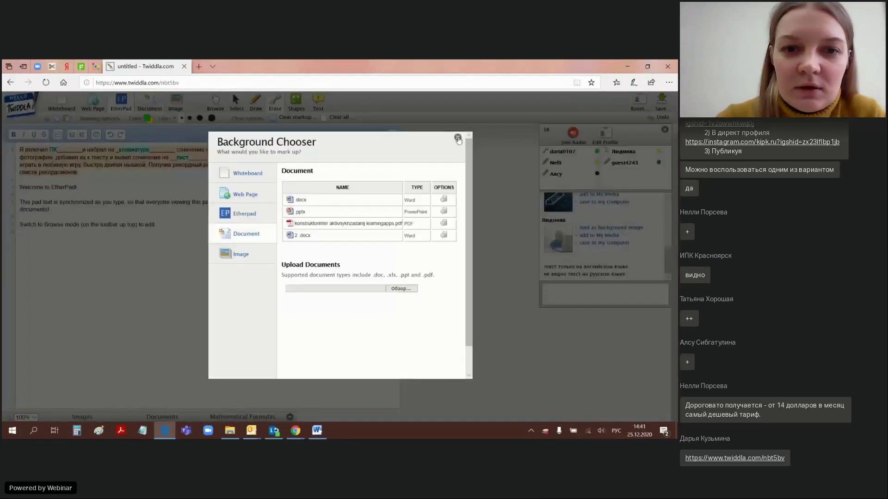
left_click(322, 226)
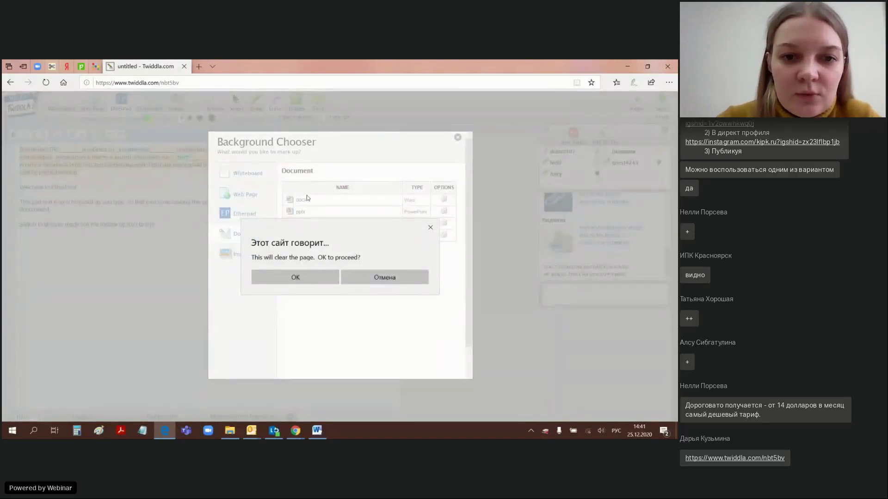
left_click(309, 279)
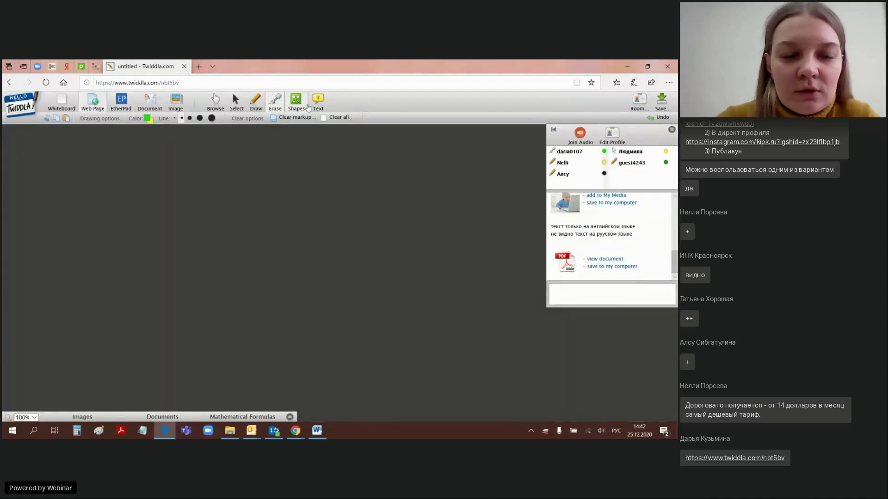
Activate the Draw tool and look over the PDF guide's opening pages up to Шаг 1.
left_click(257, 103)
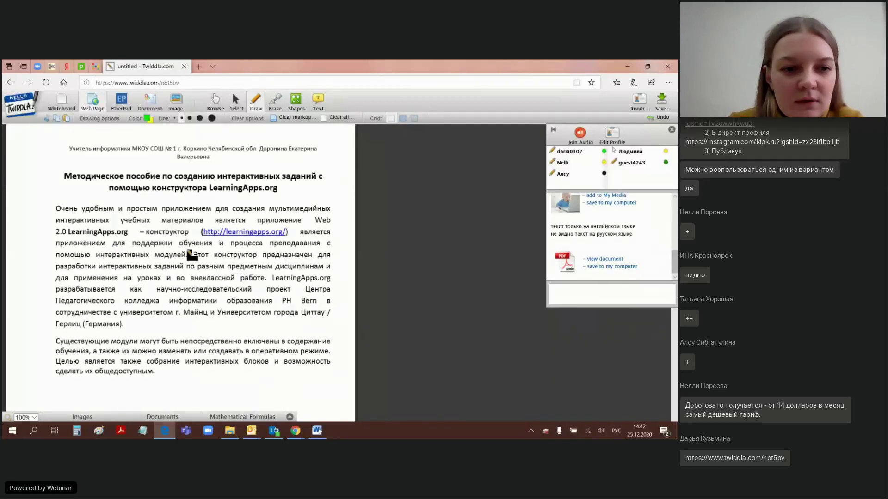
scroll(189, 255, "down", 8)
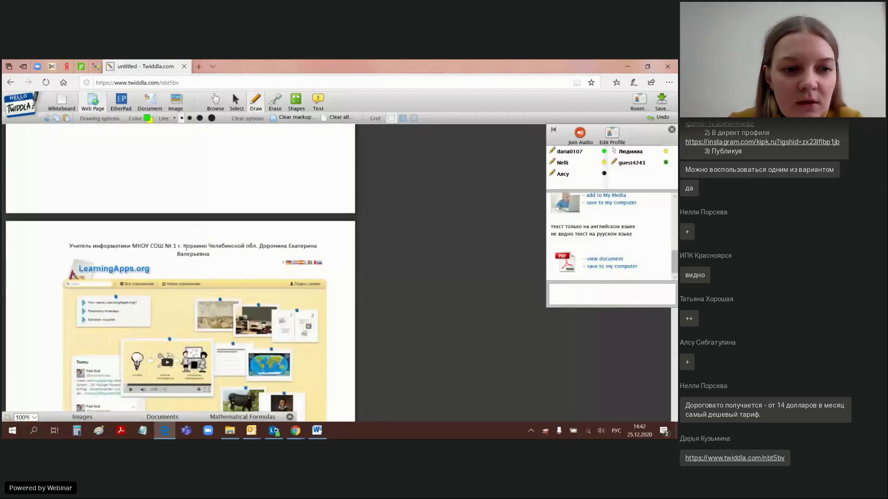
scroll(186, 247, "down", 5)
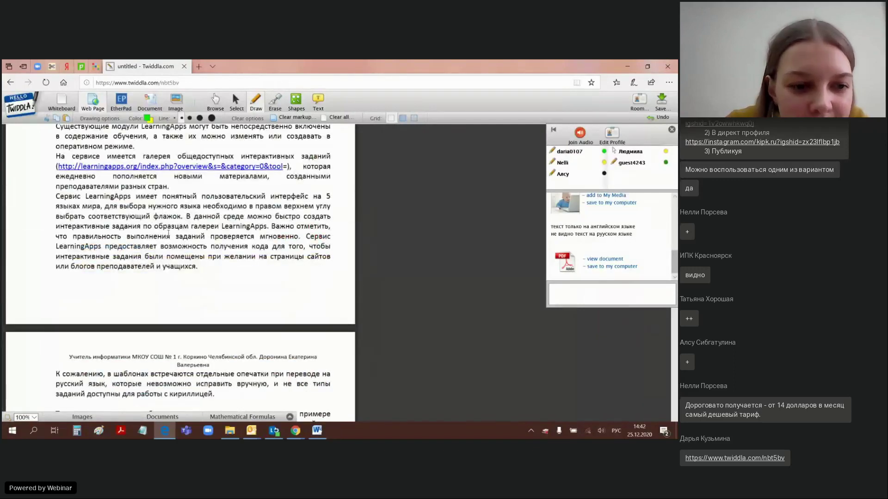
scroll(170, 235, "down", 5)
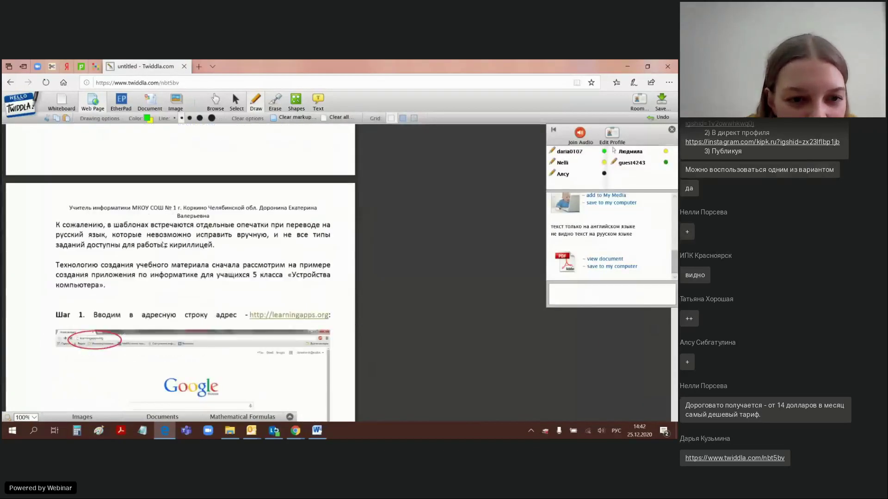
scroll(162, 245, "down", 2)
scroll(160, 246, "up", 7)
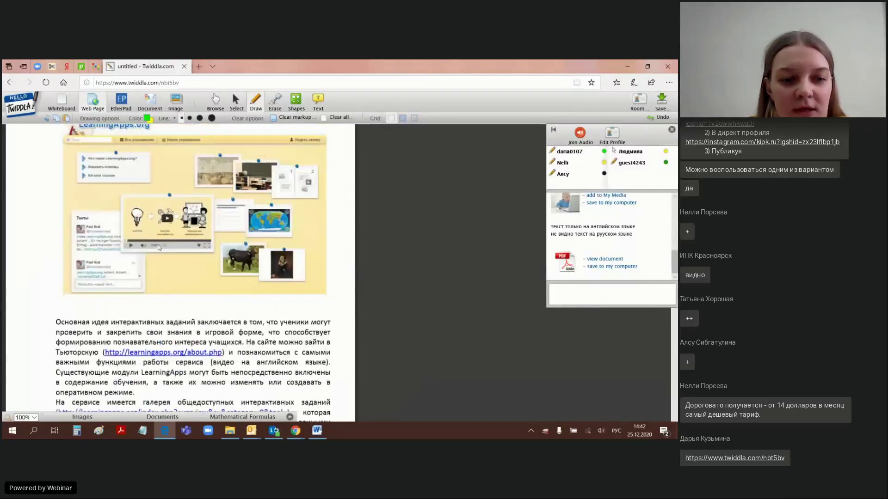
scroll(161, 245, "up", 5)
scroll(164, 259, "up", 3)
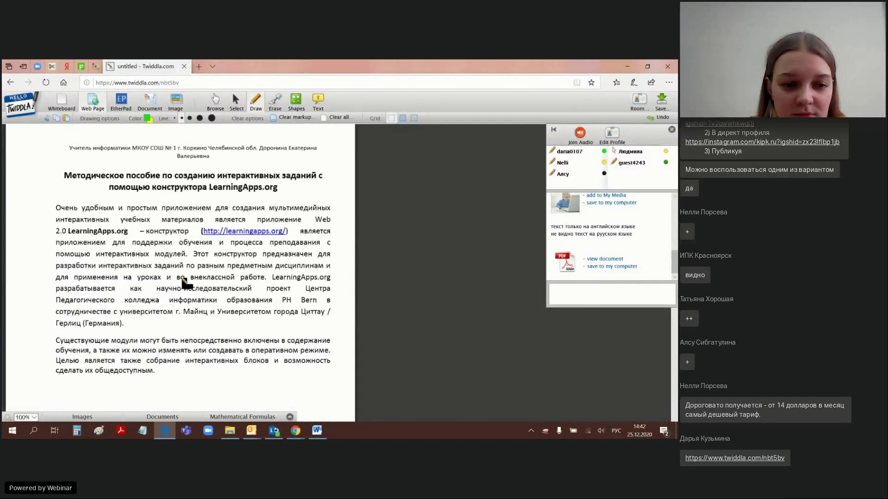
scroll(200, 280, "down", 1)
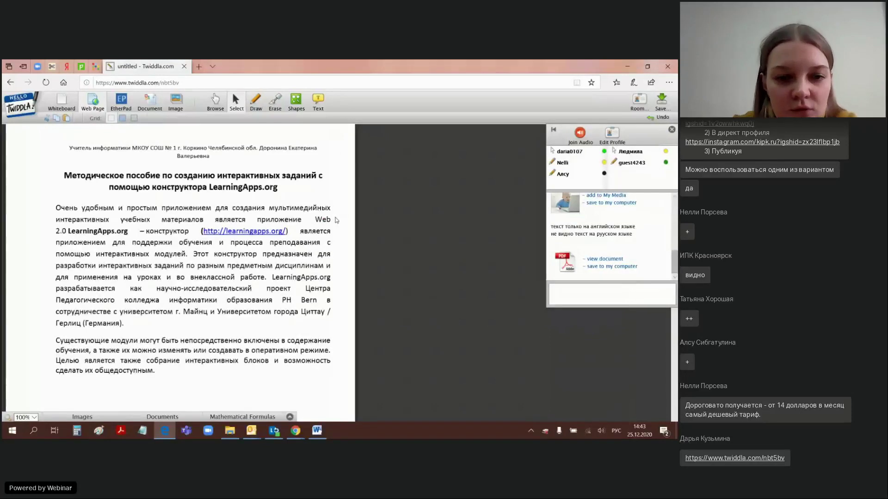
Look through the PDF guide's instructions through Шаг 11 and return to its first page.
scroll(335, 221, "down", 6)
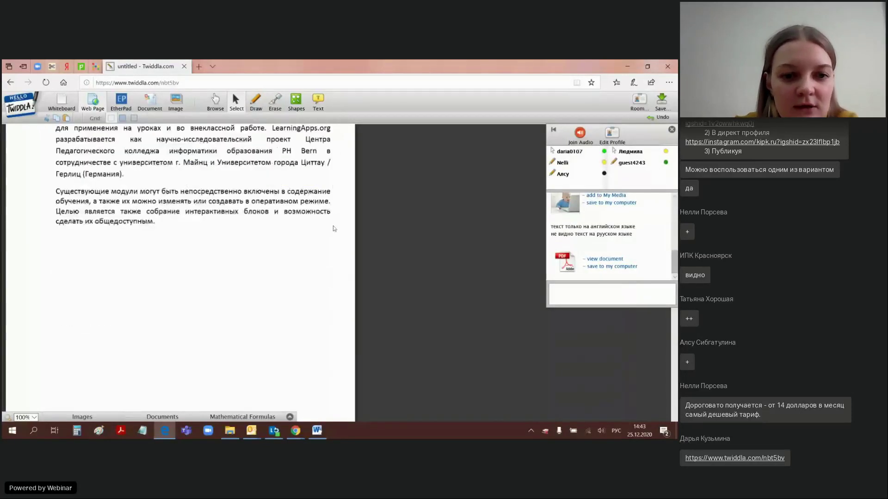
scroll(336, 234, "down", 3)
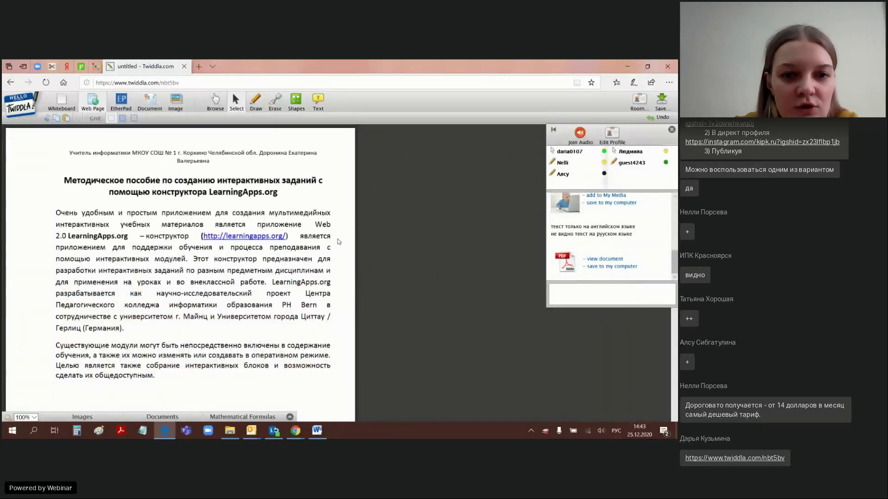
scroll(339, 244, "down", 3)
scroll(339, 244, "down", 10)
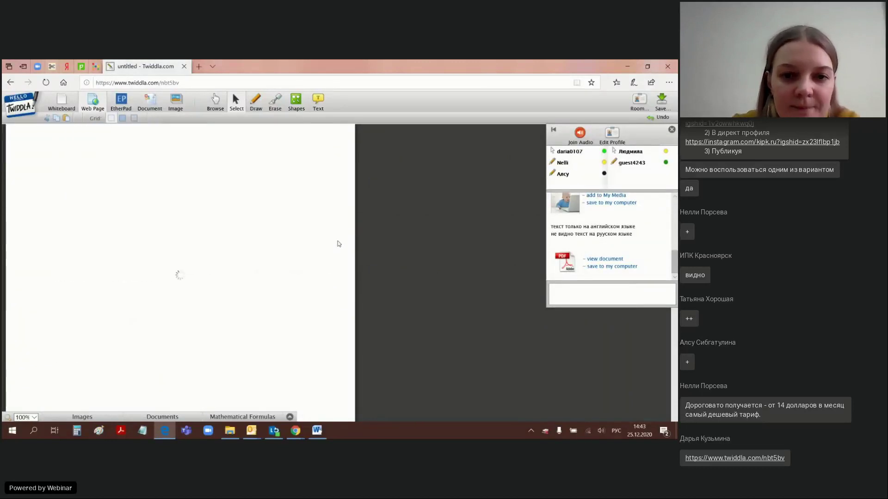
scroll(337, 245, "down", 8)
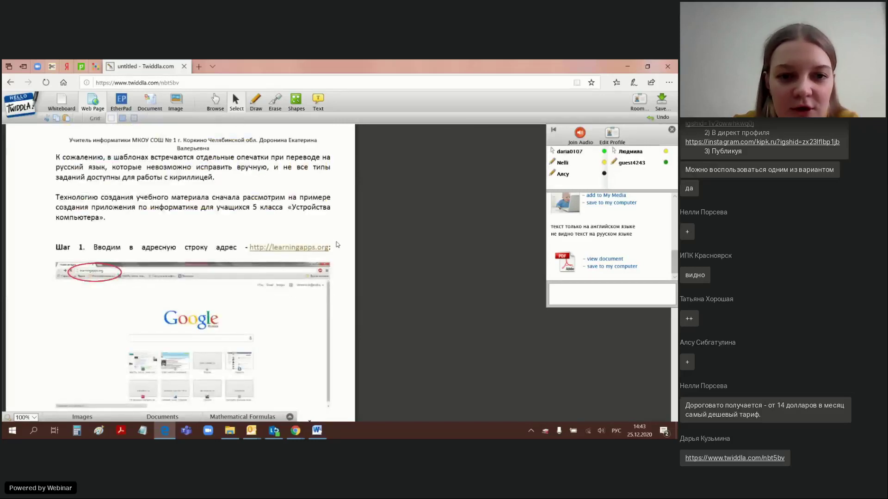
scroll(337, 245, "down", 10)
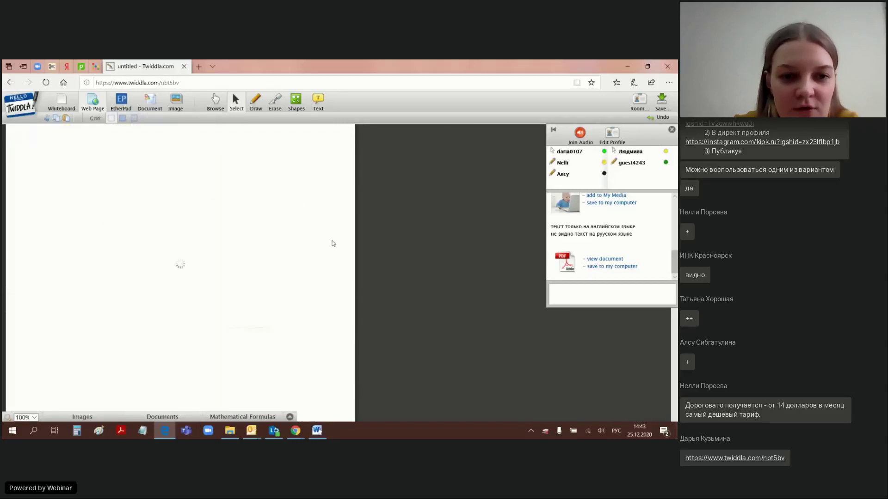
scroll(332, 245, "down", 10)
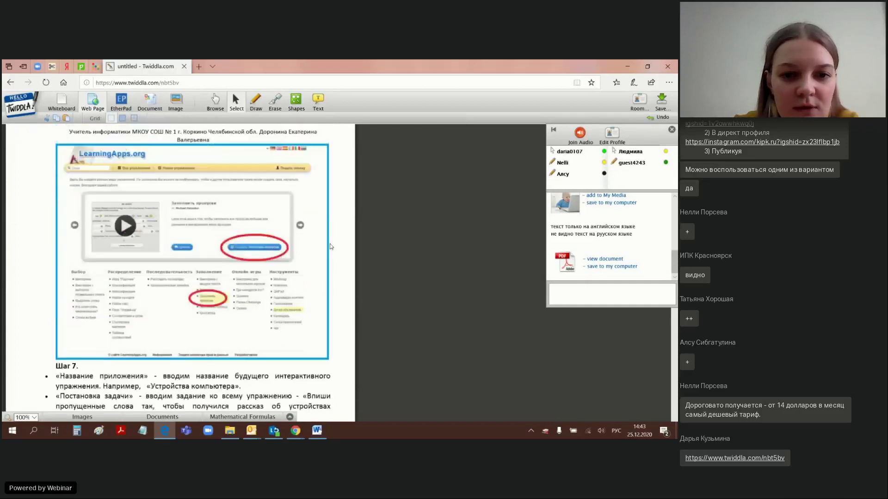
scroll(331, 246, "down", 12)
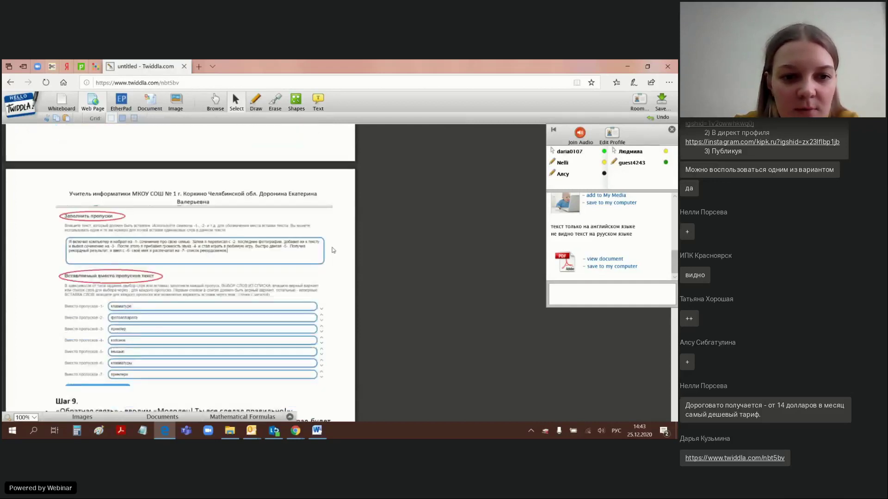
scroll(332, 251, "down", 10)
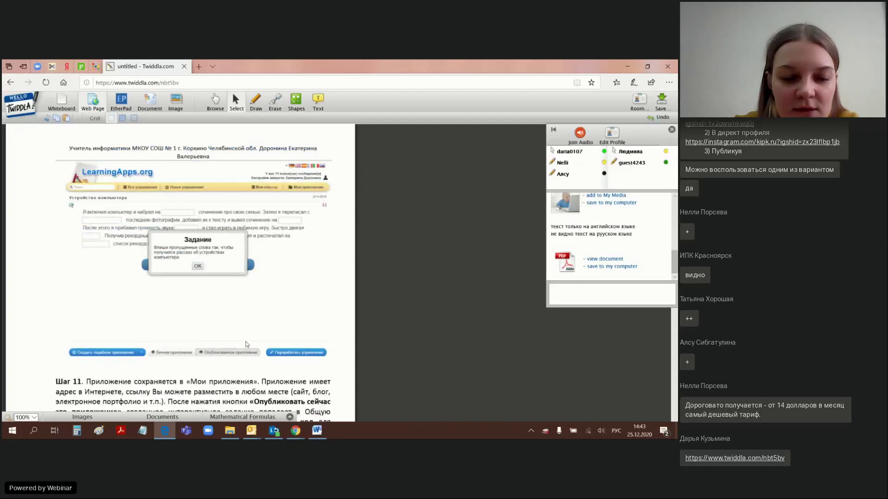
scroll(248, 344, "down", 1)
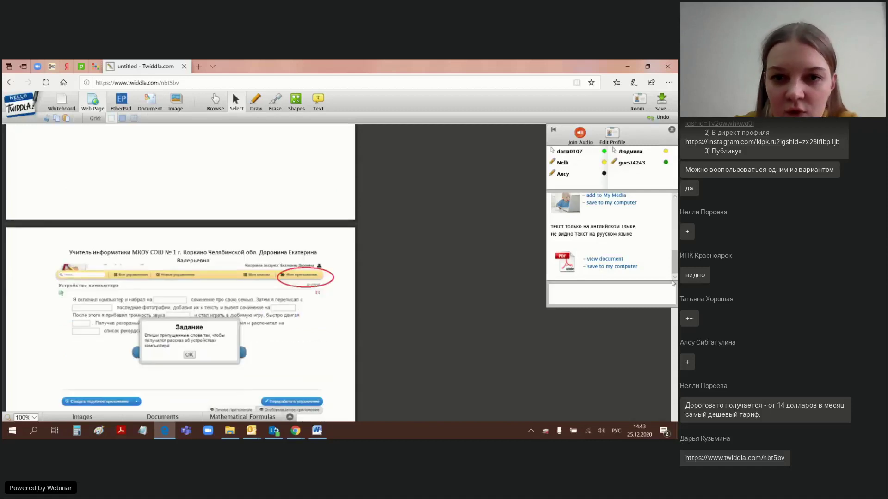
scroll(272, 259, "up", 2)
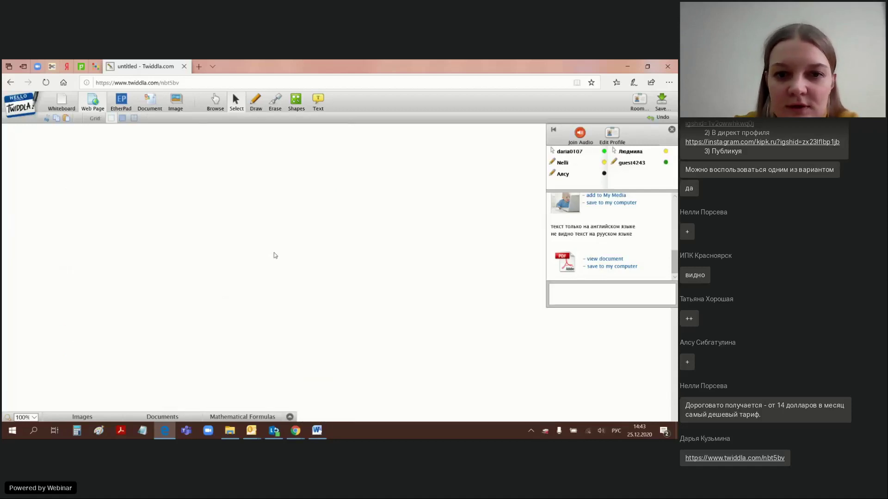
scroll(254, 241, "up", 3)
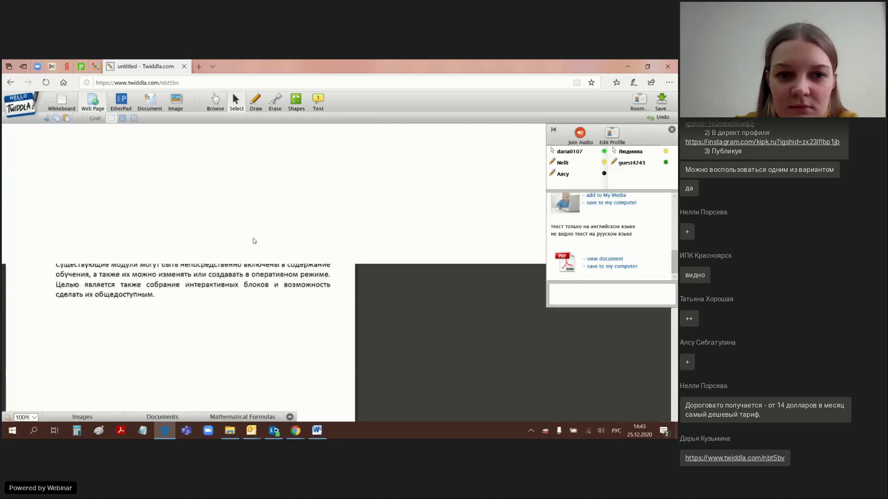
Set the drawing color to red and underline the line "приложением для поддержки обучения и процесса преподавания с" on the first page.
left_click(256, 103)
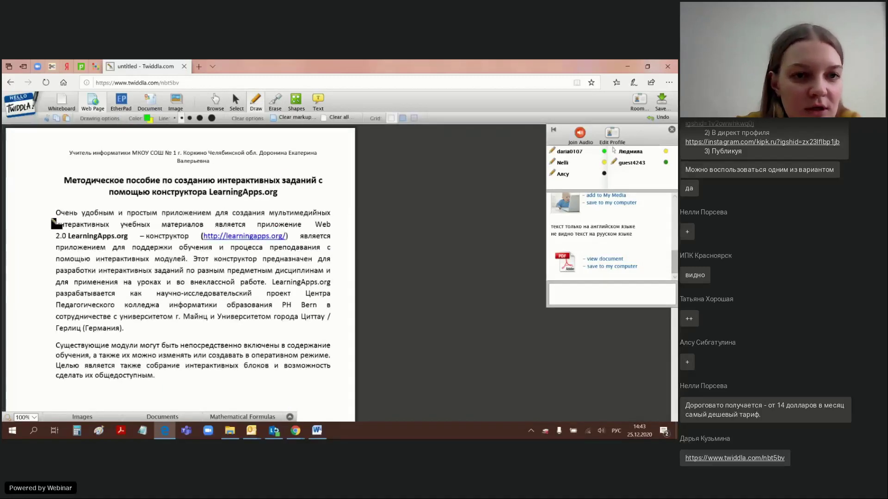
left_click(148, 118)
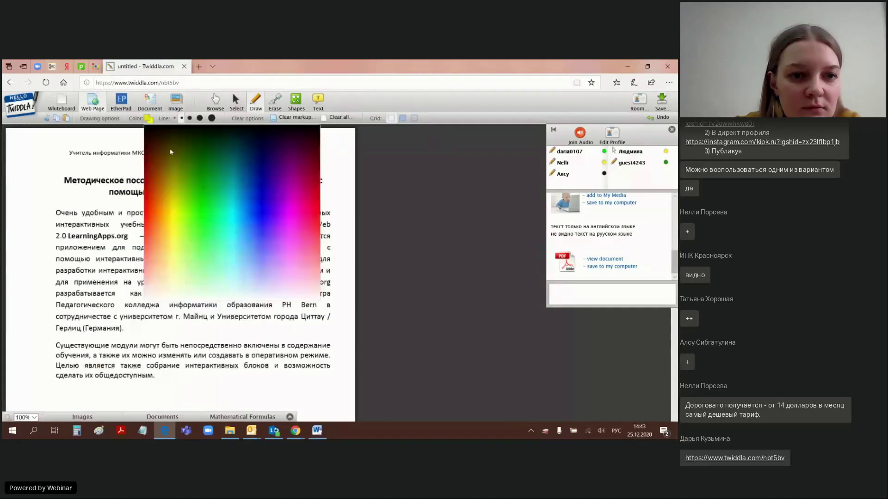
left_click(149, 205)
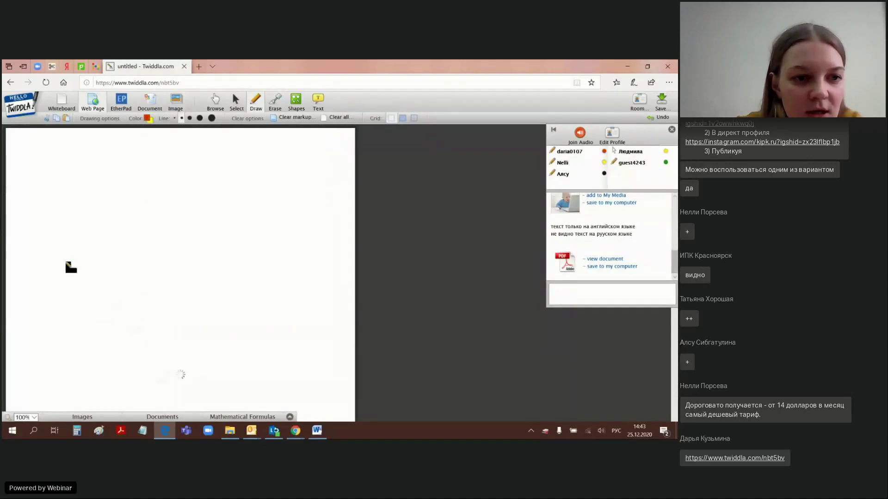
left_click_drag(57, 254, 330, 254)
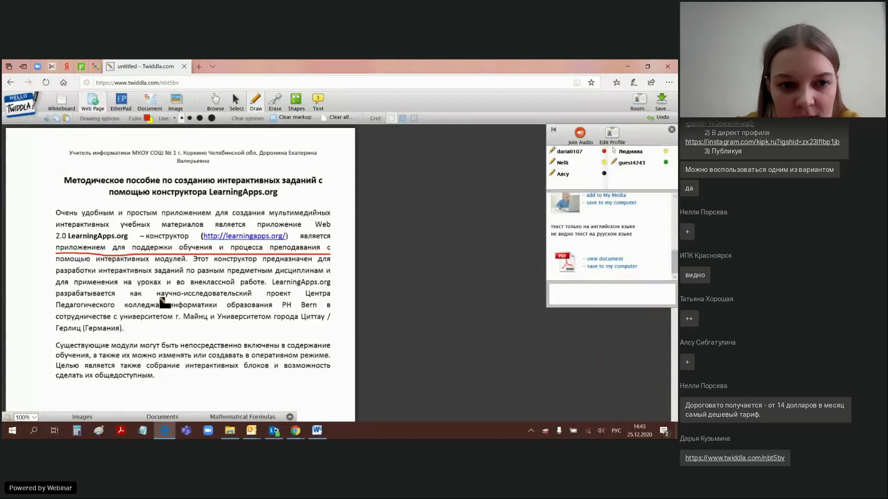
scroll(272, 285, "down", 3)
scroll(272, 284, "down", 15)
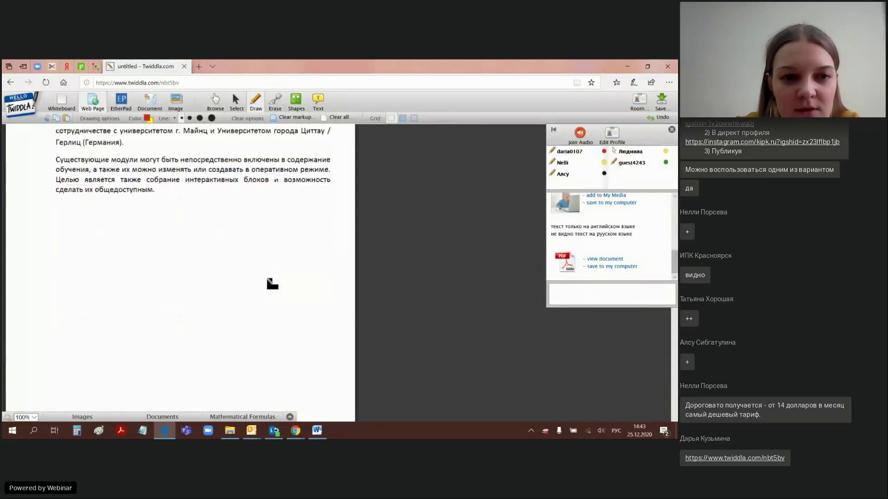
scroll(264, 280, "up", 18)
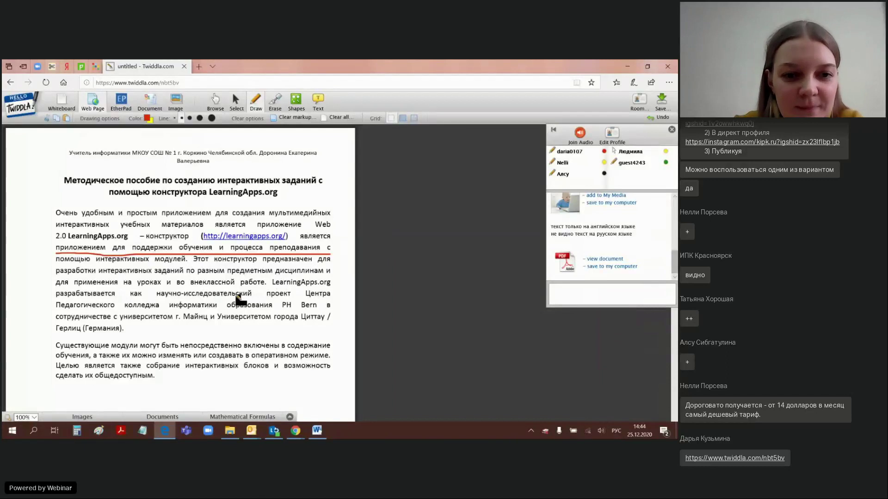
Add an empty yellow speech bubble beside the first page and move it to the right edge of the opening paragraph, keeping it selected.
left_click(319, 102)
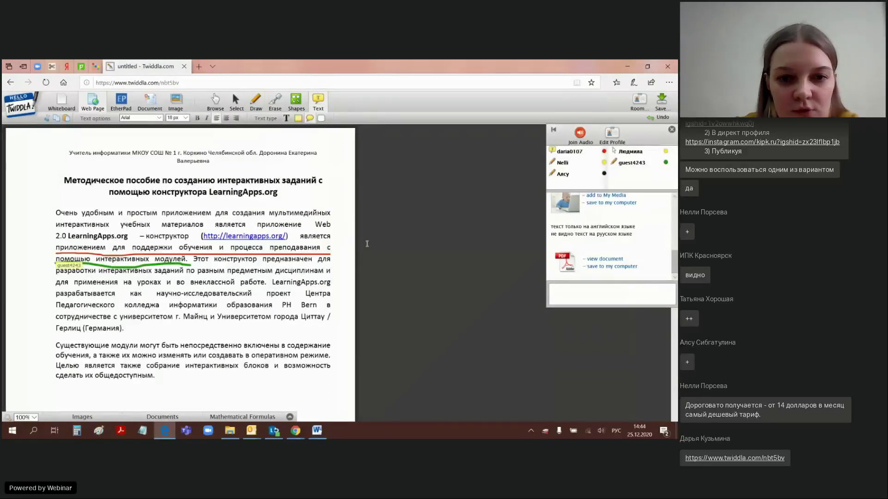
left_click(375, 204)
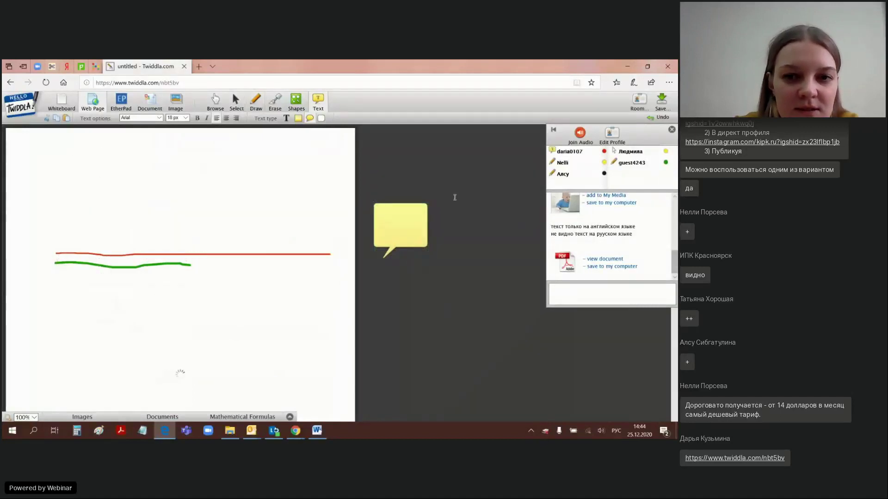
left_click(401, 223)
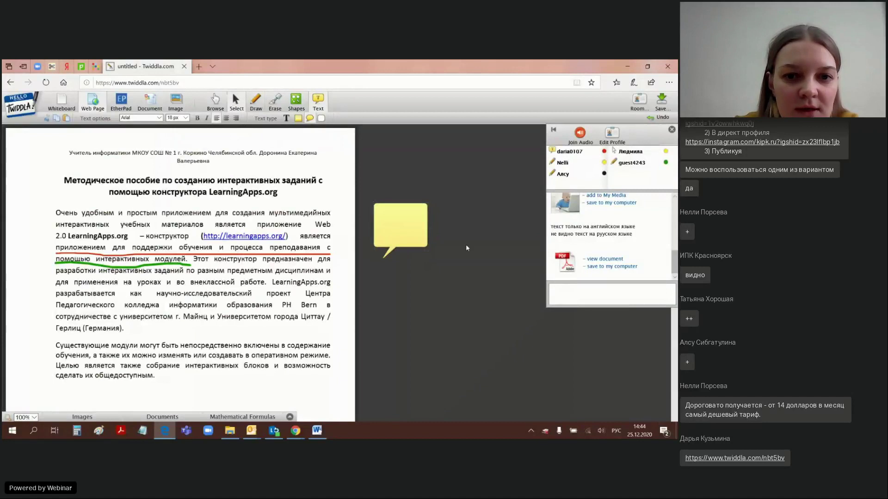
left_click_drag(401, 223, 370, 217)
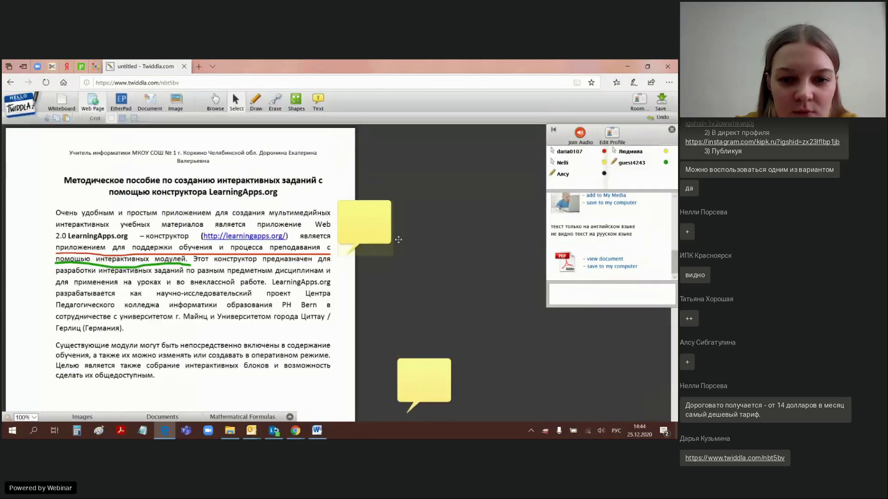
left_click(355, 218)
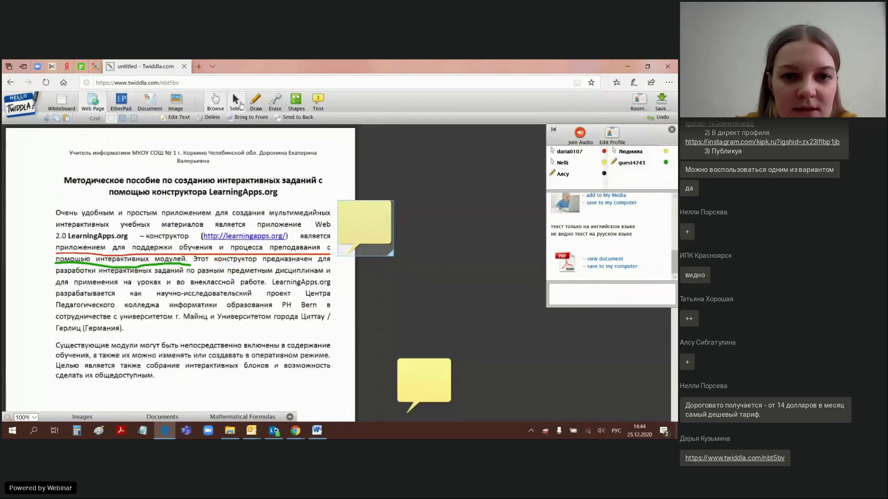
Enter "Отлично!" in the speech bubble beside the opening paragraph and move the green rounded rectangle off the bubble.
left_click(360, 218)
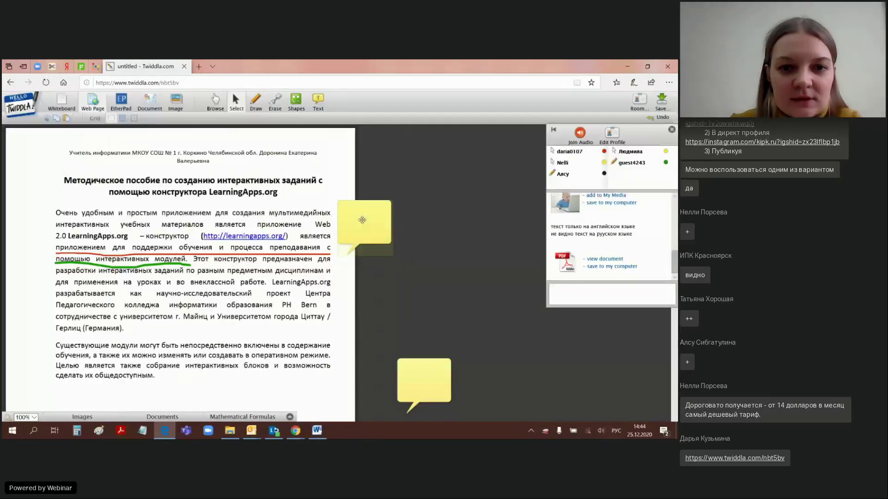
double_click(361, 220)
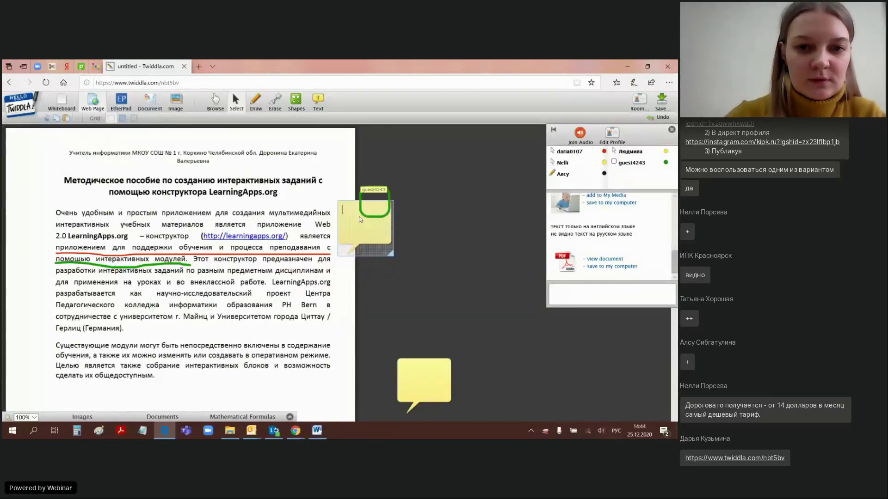
type("T")
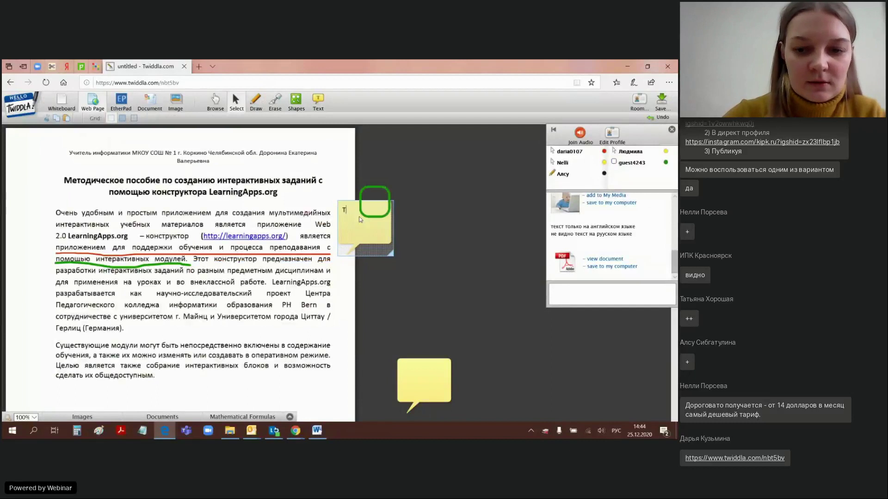
type("Отлично!")
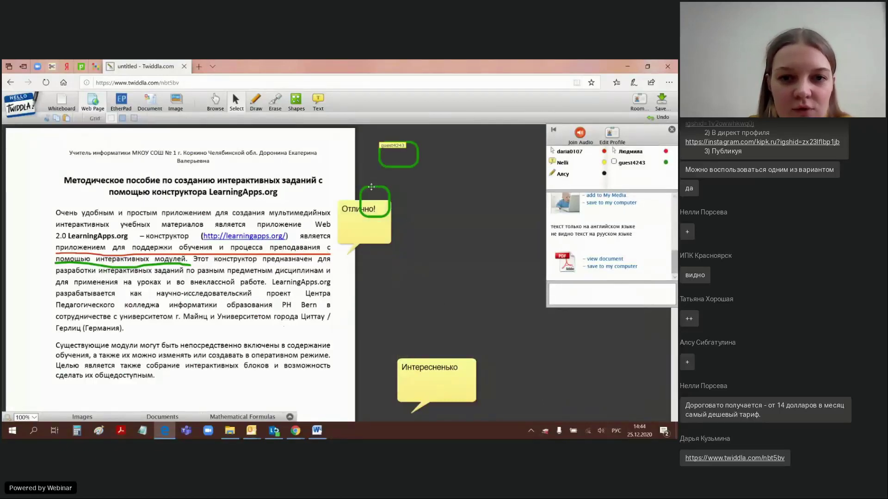
left_click_drag(384, 185, 461, 146)
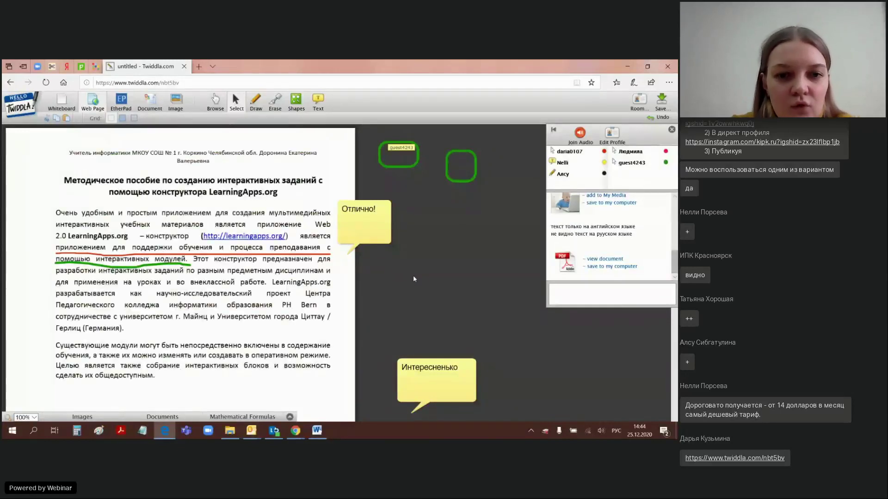
Look through the PDF guide's pages from the introduction through Шаг 7 and return to its first page.
scroll(411, 273, "down", 3)
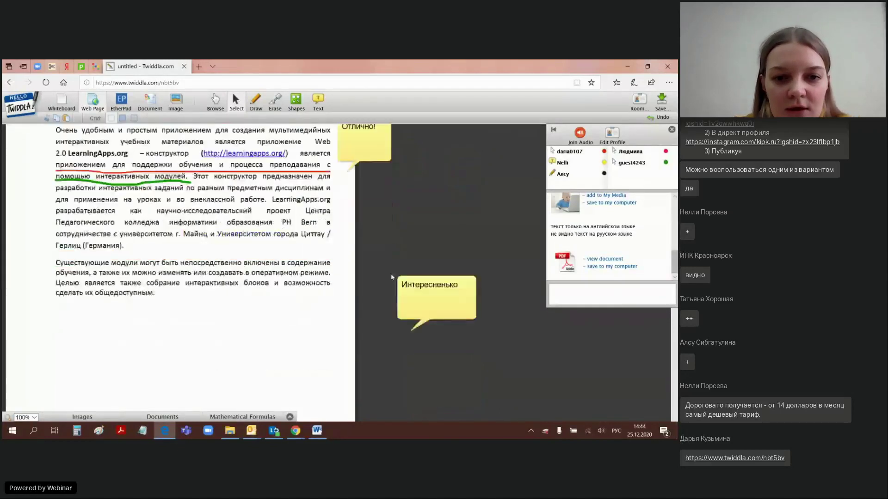
scroll(385, 273, "up", 3)
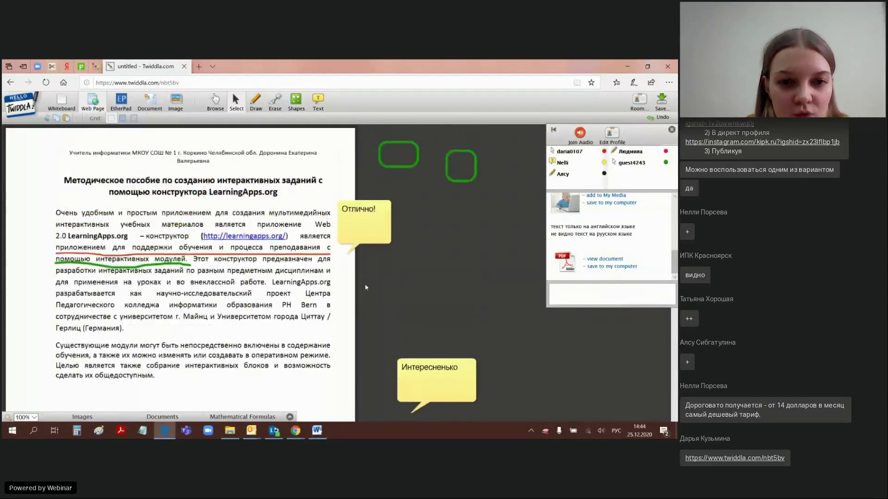
scroll(366, 287, "down", 10)
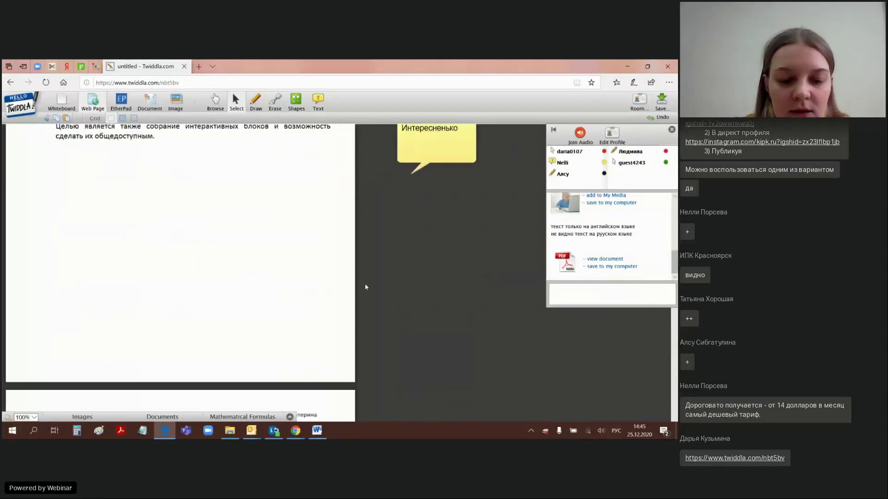
scroll(370, 281, "down", 6)
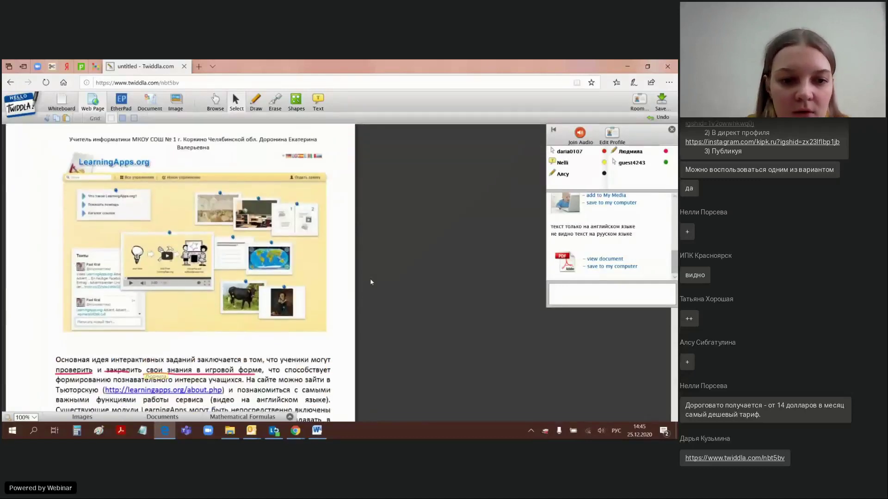
scroll(370, 282, "down", 1)
scroll(371, 283, "up", 6)
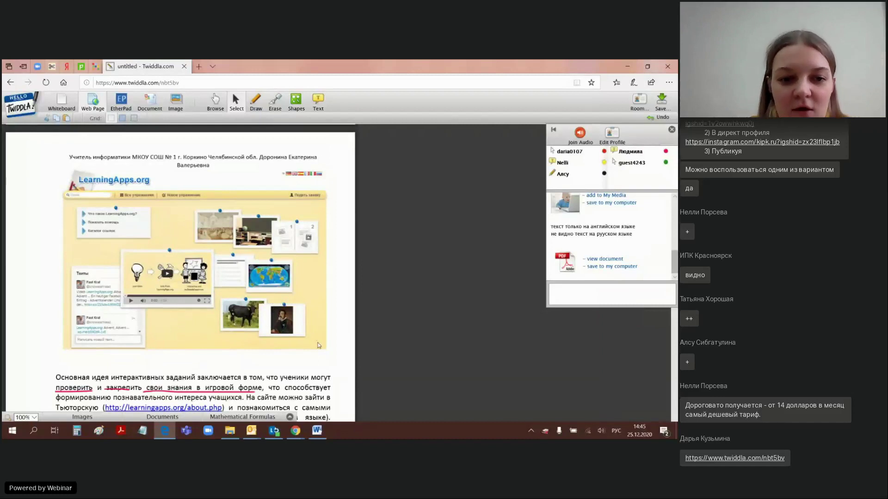
scroll(319, 345, "down", 3)
scroll(319, 346, "down", 5)
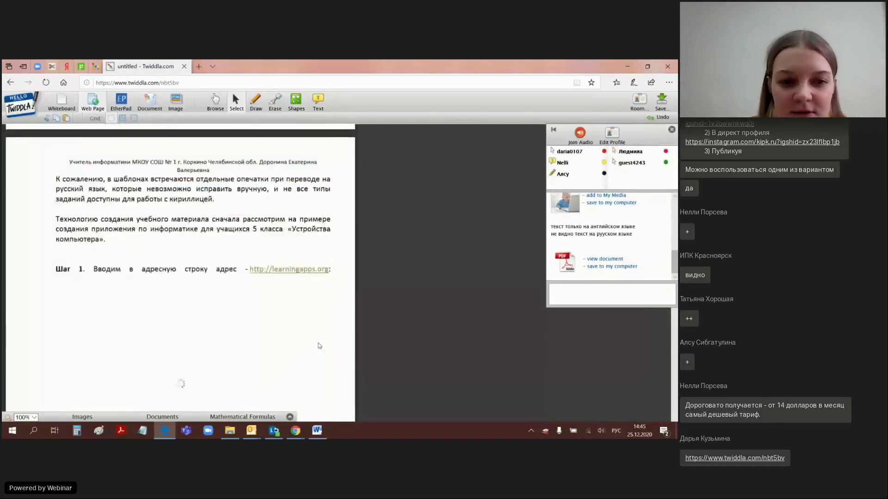
scroll(313, 343, "down", 3)
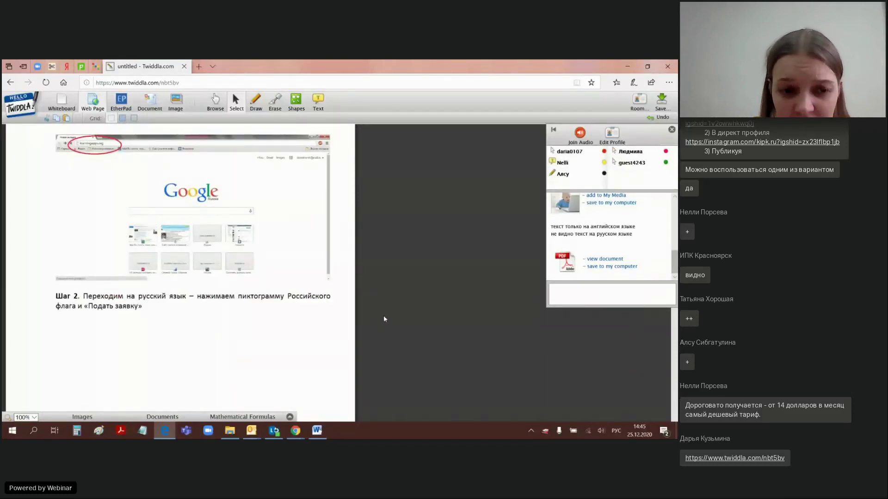
scroll(382, 319, "down", 5)
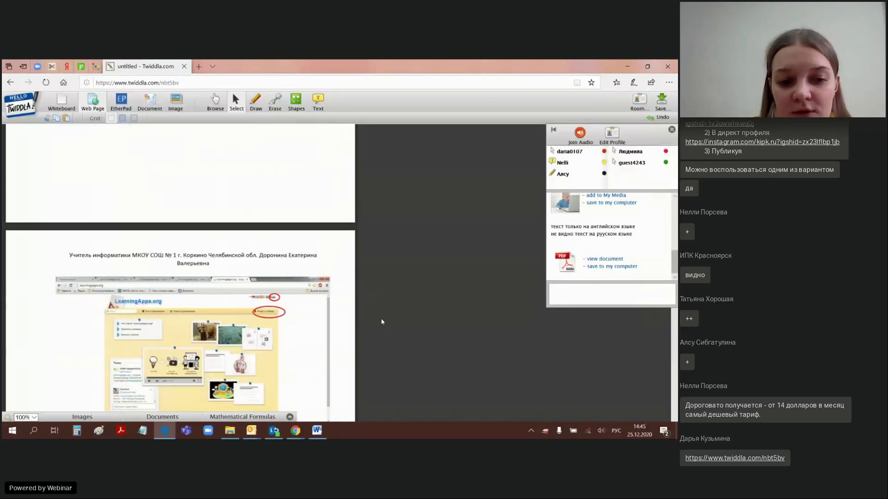
scroll(381, 321, "down", 2)
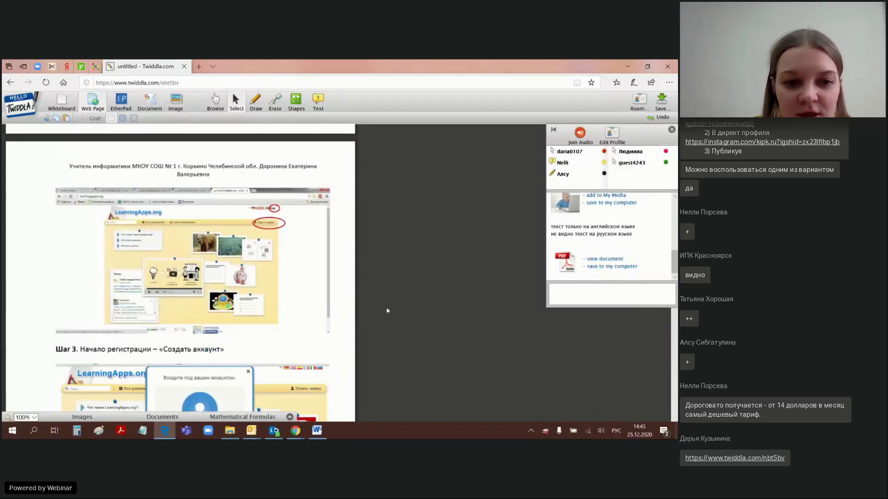
scroll(375, 303, "down", 4)
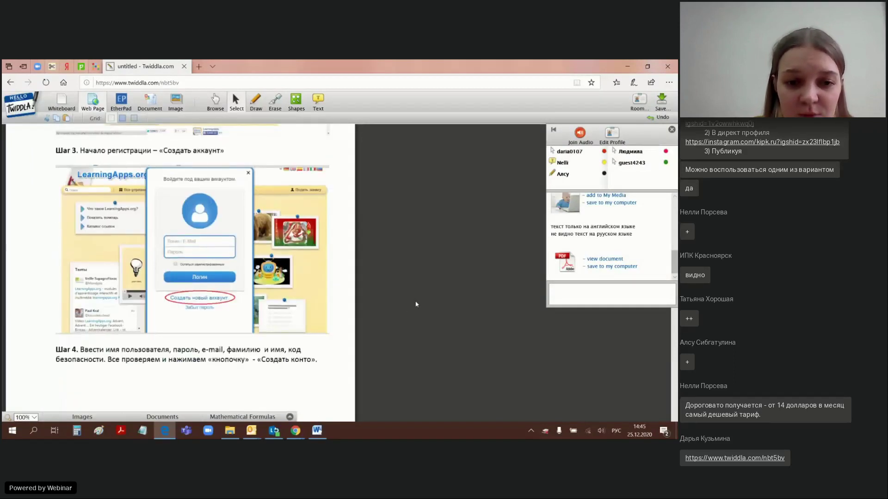
scroll(406, 309, "down", 3)
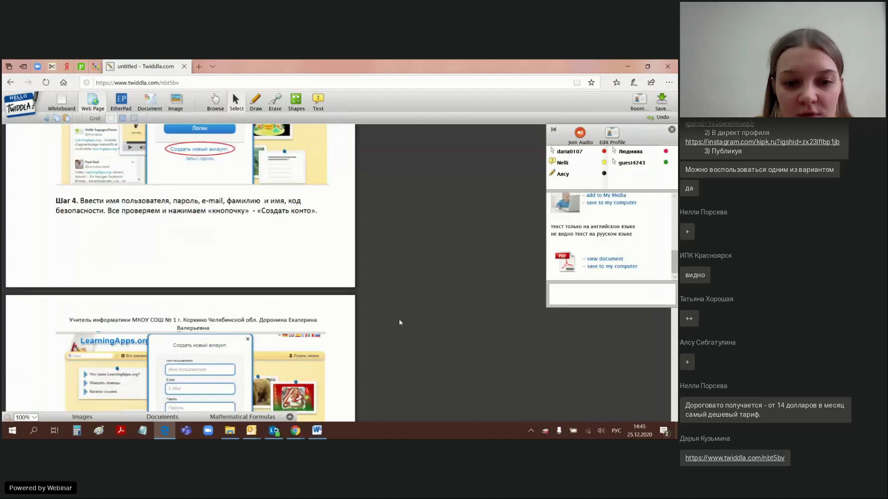
scroll(400, 322, "down", 5)
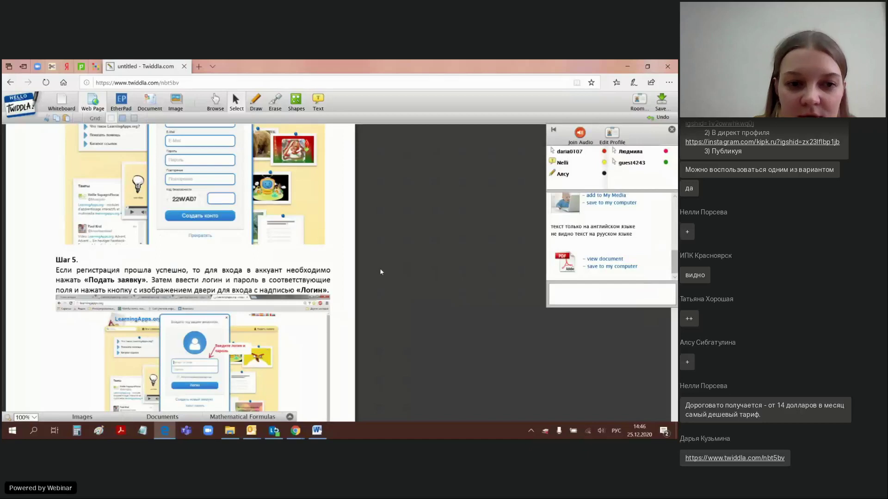
scroll(382, 271, "down", 5)
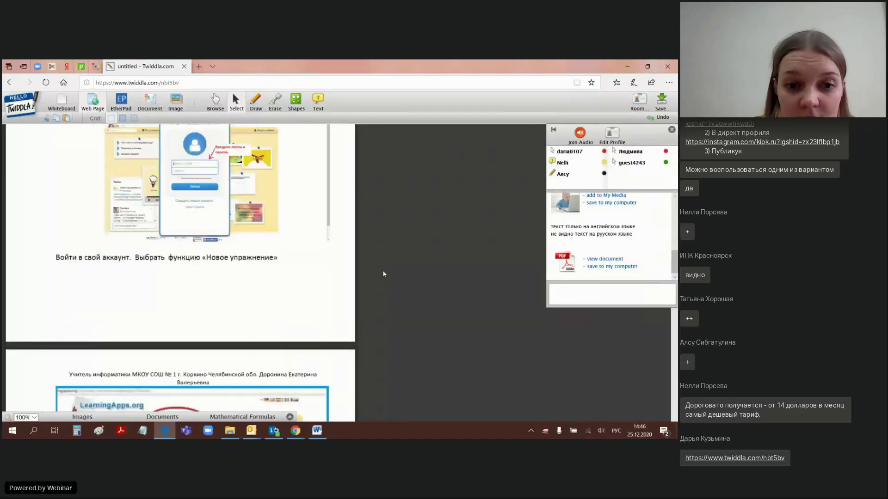
scroll(382, 271, "down", 4)
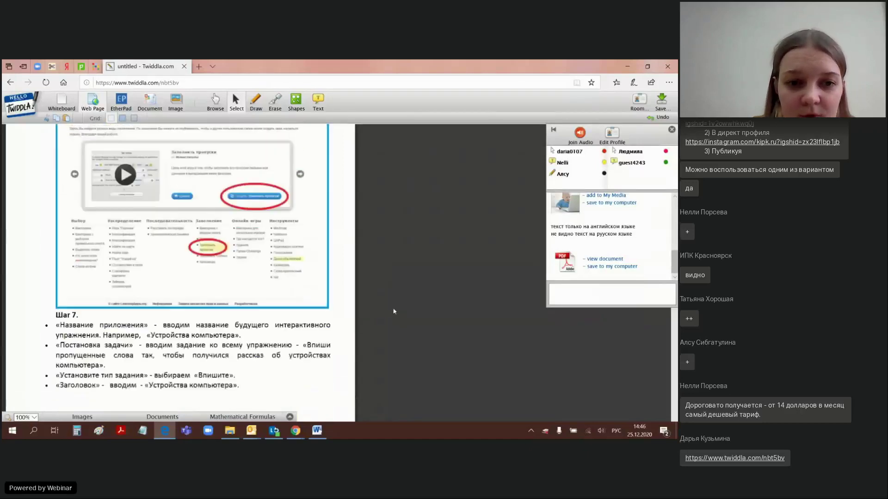
scroll(393, 310, "up", 10)
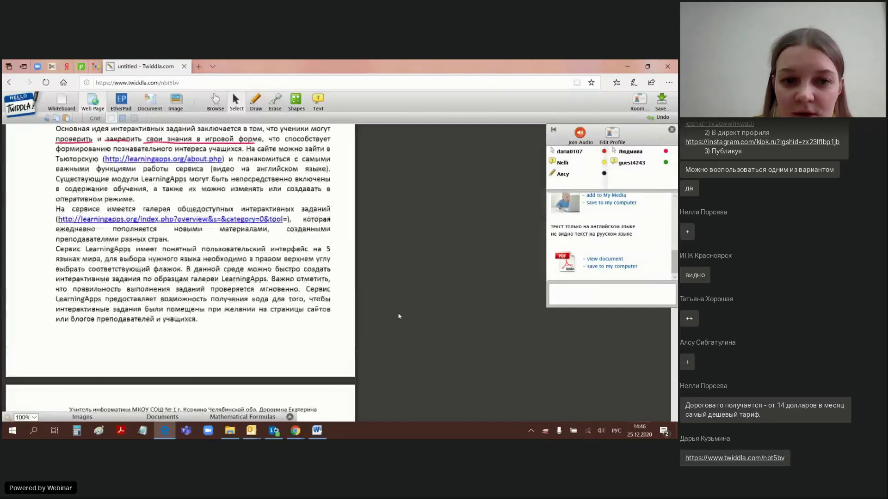
scroll(398, 316, "up", 3)
scroll(399, 317, "down", 4)
scroll(399, 317, "down", 5)
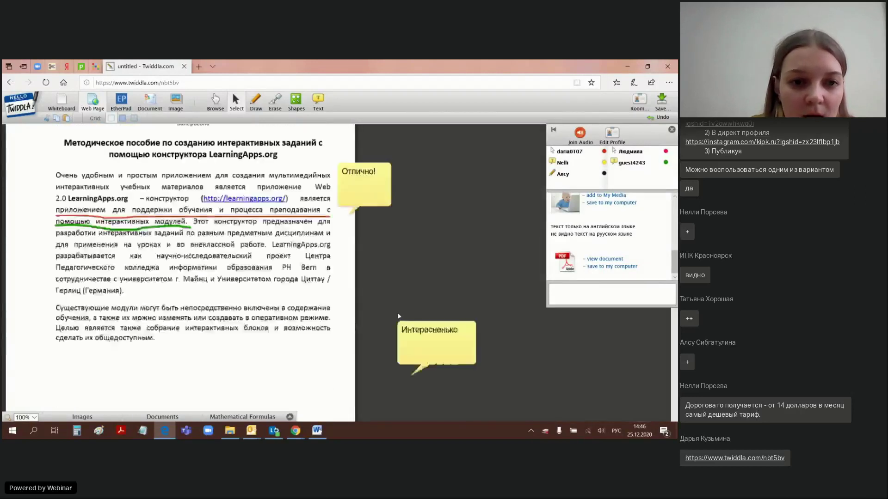
scroll(437, 293, "up", 1)
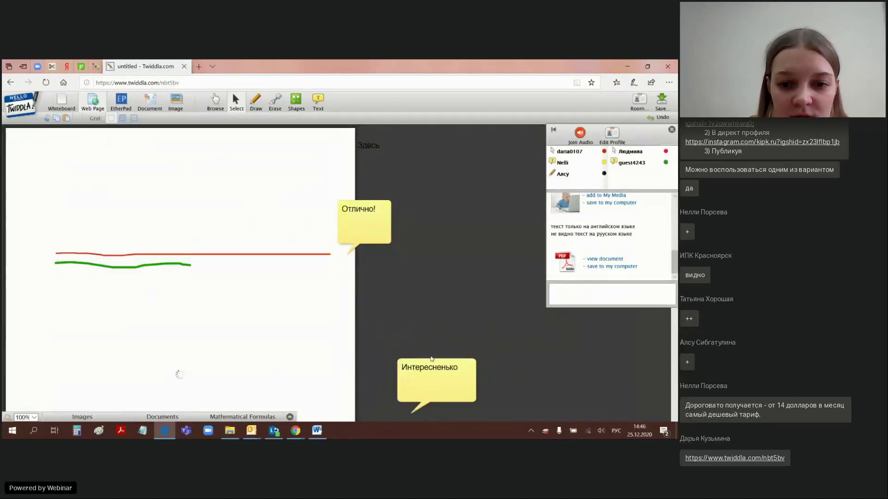
Move the "Интересненько" bubble to the first page's right edge below "Отлично!" and place the empty yellow bubble directly beneath it.
left_click_drag(417, 385, 356, 335)
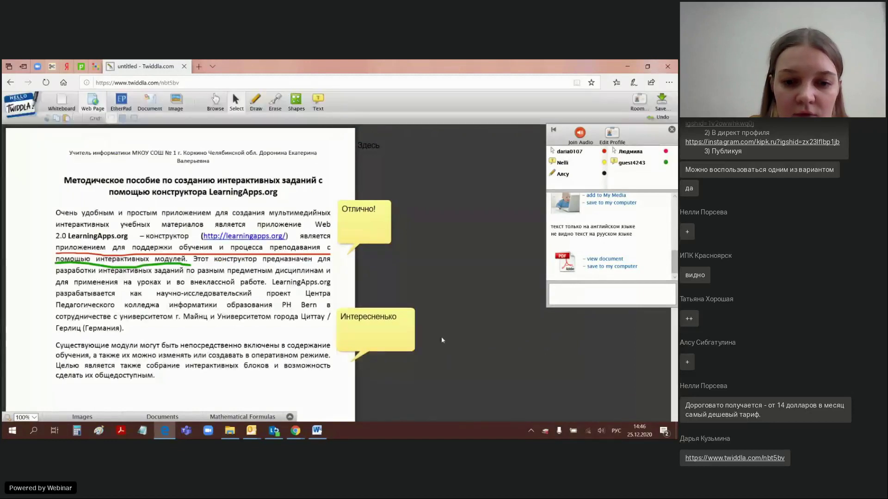
scroll(482, 323, "down", 6)
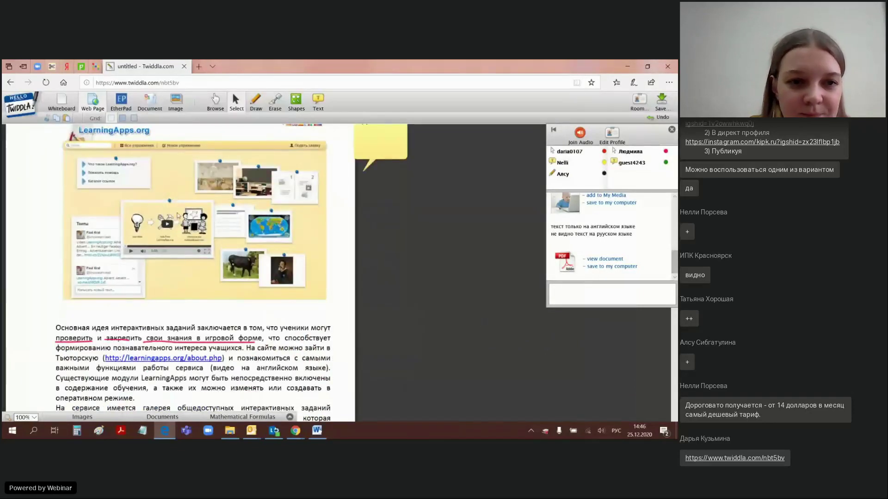
scroll(203, 222, "up", 5)
scroll(231, 229, "up", 3)
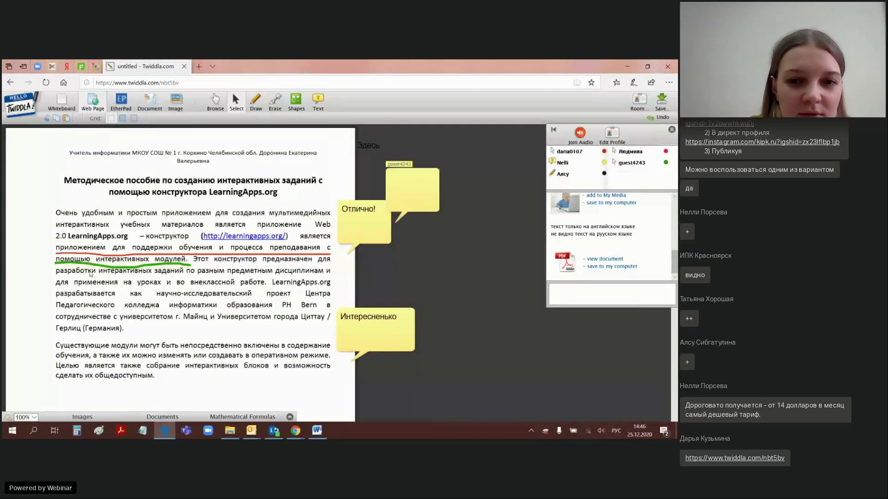
left_click_drag(414, 200, 371, 392)
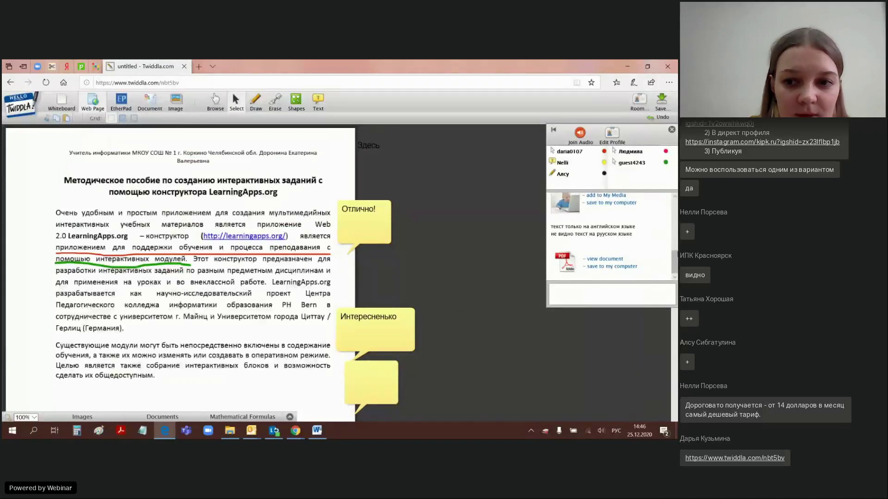
Open the chat's shared PDF through its save link, then close its browser tab and return to the whiteboard.
mouse_move(674, 261)
left_mouse_down()
mouse_move(674, 245)
mouse_move(673, 268)
mouse_move(673, 254)
left_mouse_up()
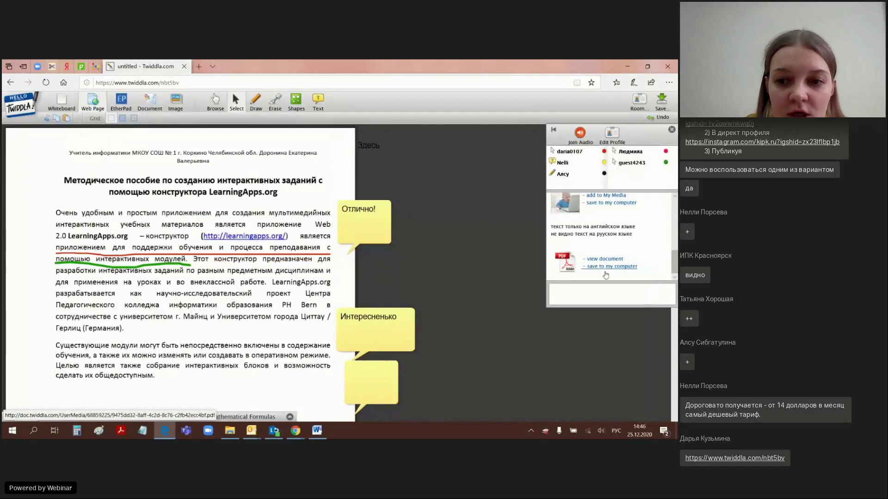
left_click(583, 292)
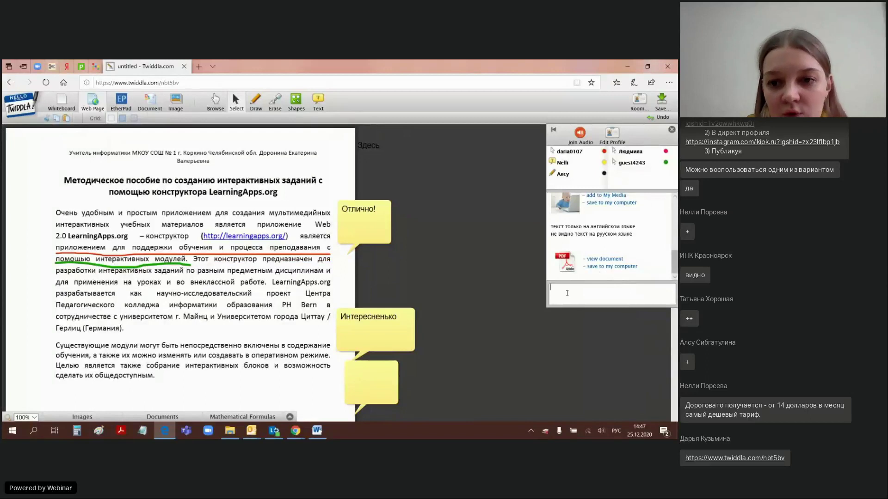
left_click(622, 268)
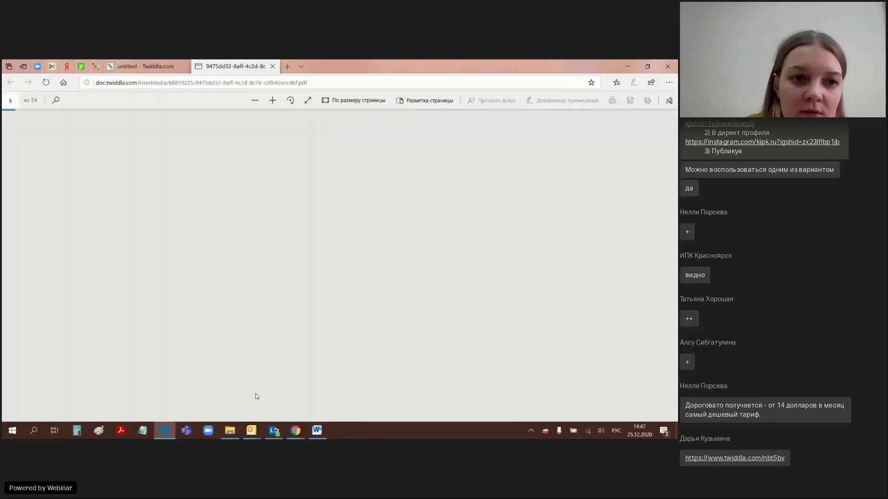
left_click(149, 68)
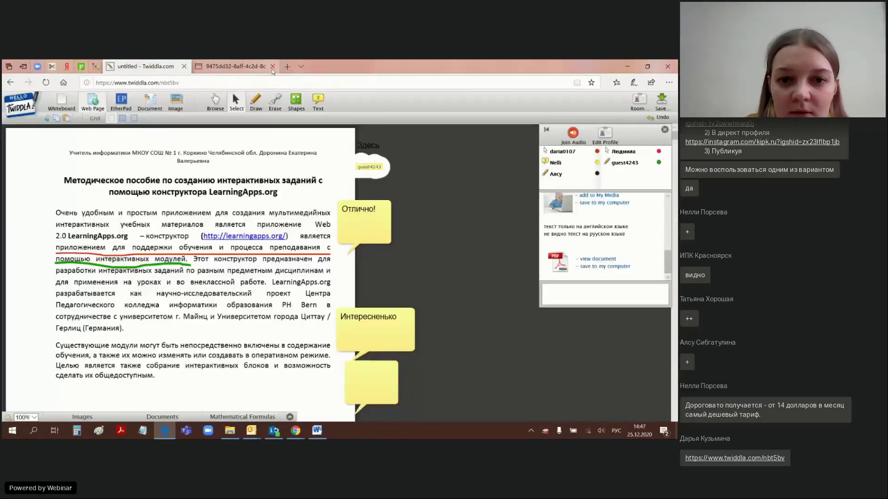
left_click(273, 67)
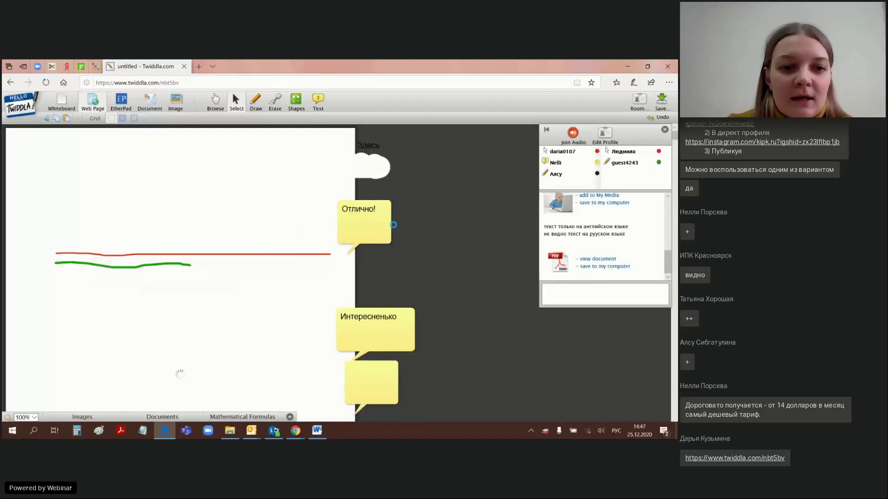
Clear everything from the whiteboard, including the PDF background and all annotations.
left_click(275, 101)
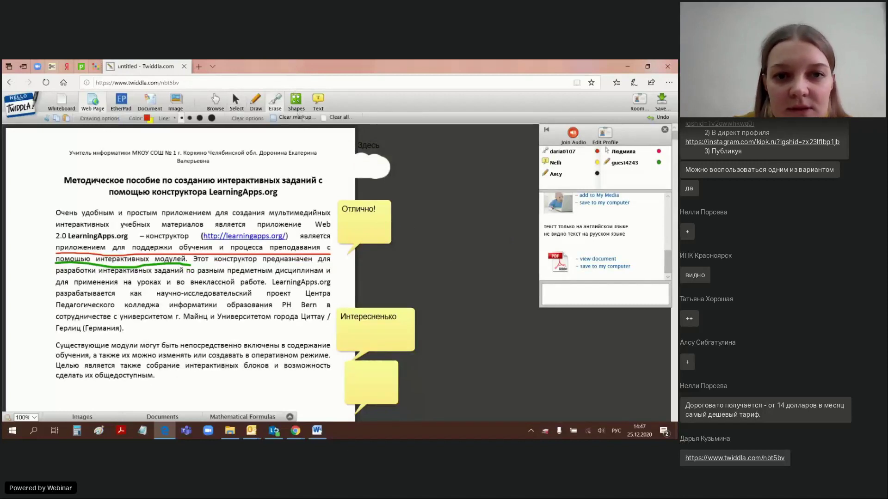
left_click(340, 117)
left_click(295, 277)
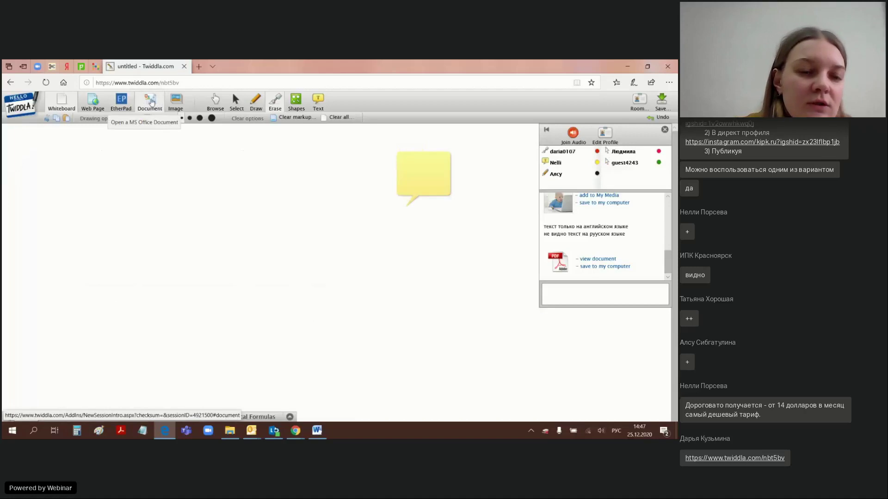
Load the uploaded PowerPoint document "pptx" as the whiteboard background.
left_click(150, 102)
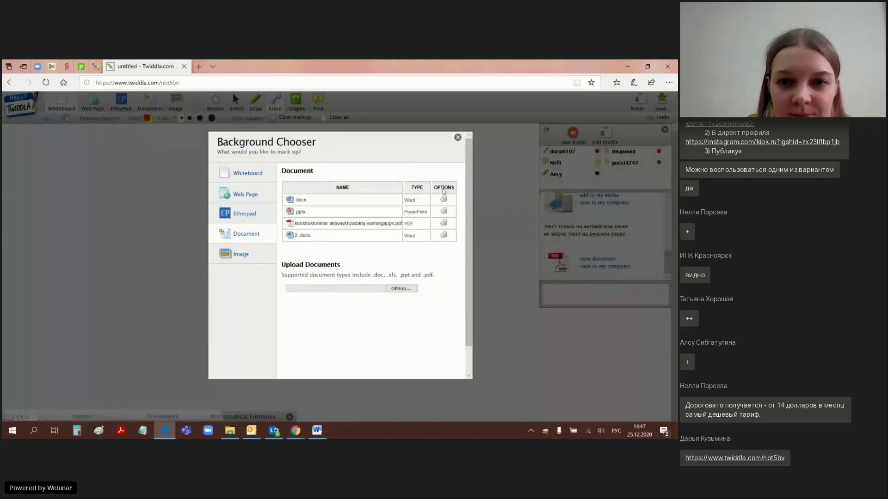
left_click(301, 212)
left_click(298, 294)
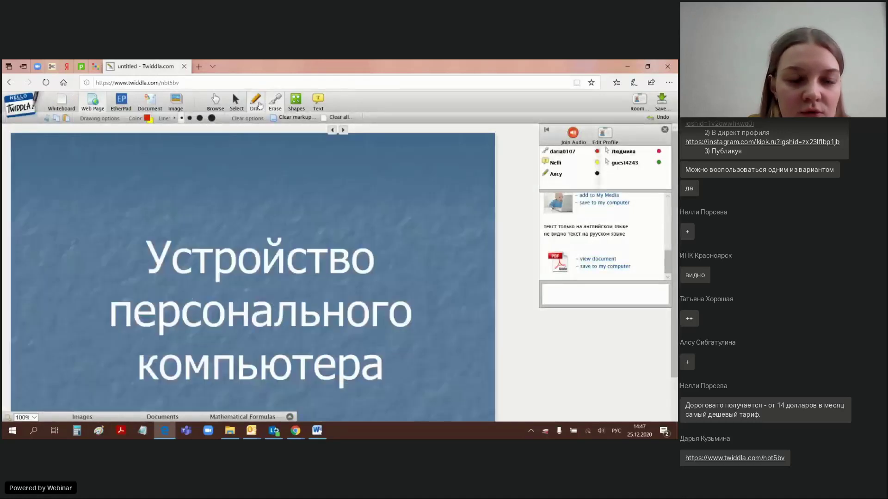
Activate the Draw tool and look over the whole presentation title slide "Устройство персонального компьютера".
left_click(256, 101)
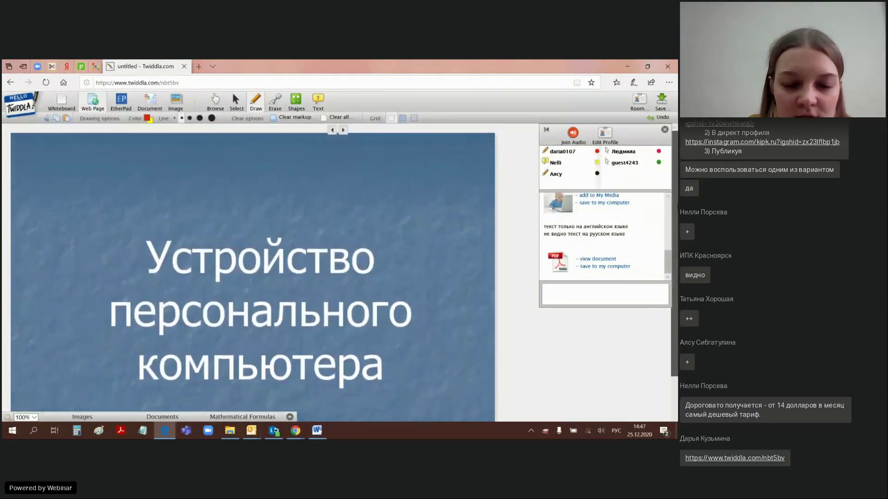
scroll(252, 272, "down", 2)
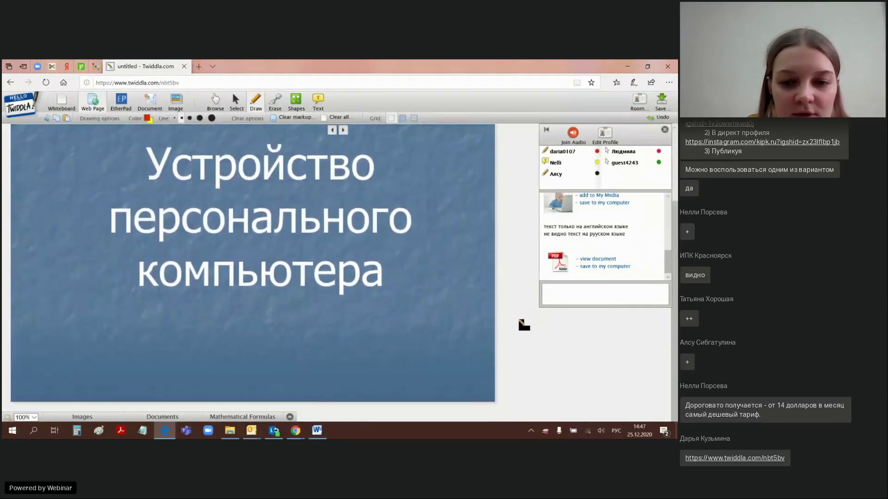
scroll(252, 273, "up", 1)
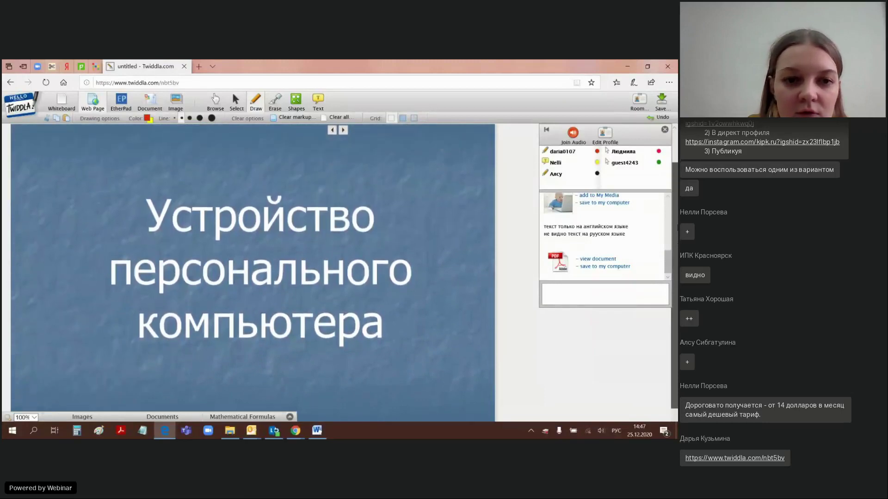
scroll(253, 273, "down", 1)
scroll(252, 273, "up", 1)
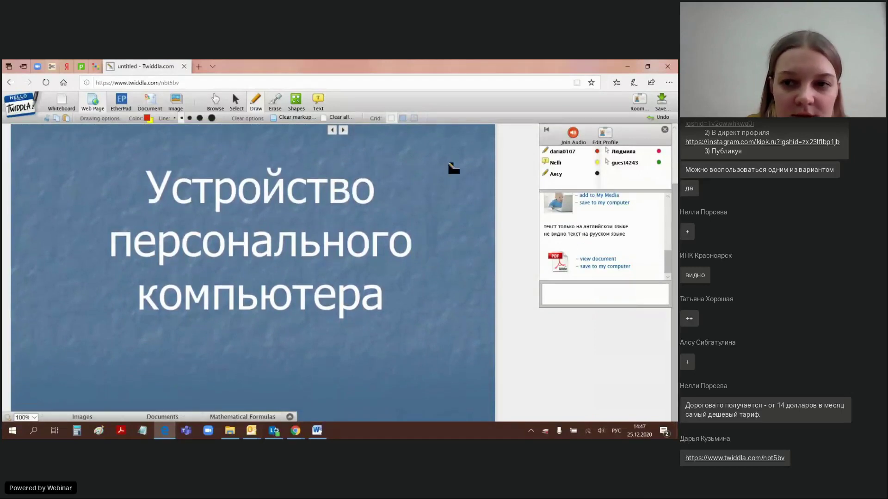
scroll(386, 168, "down", 1)
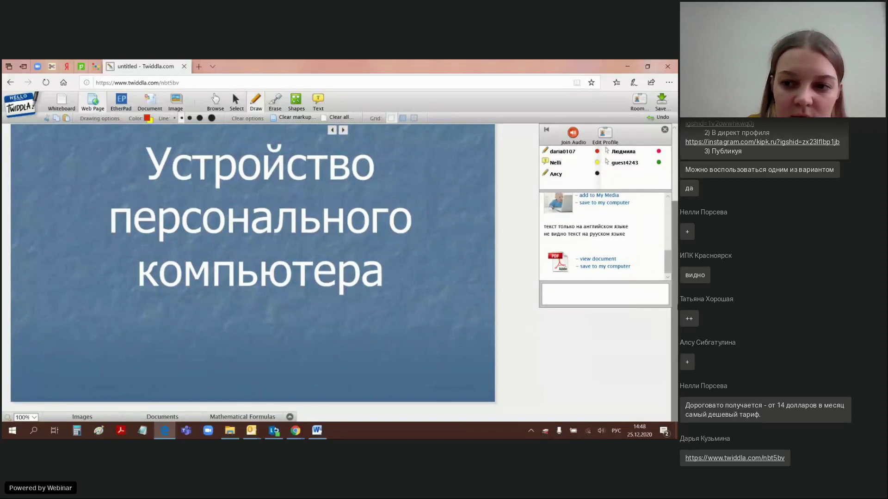
scroll(677, 319, "up", 3)
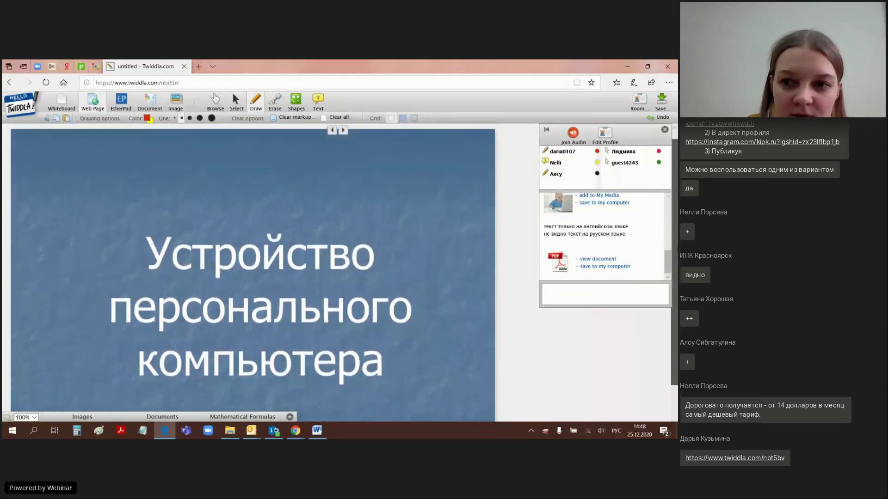
scroll(674, 278, "down", 1)
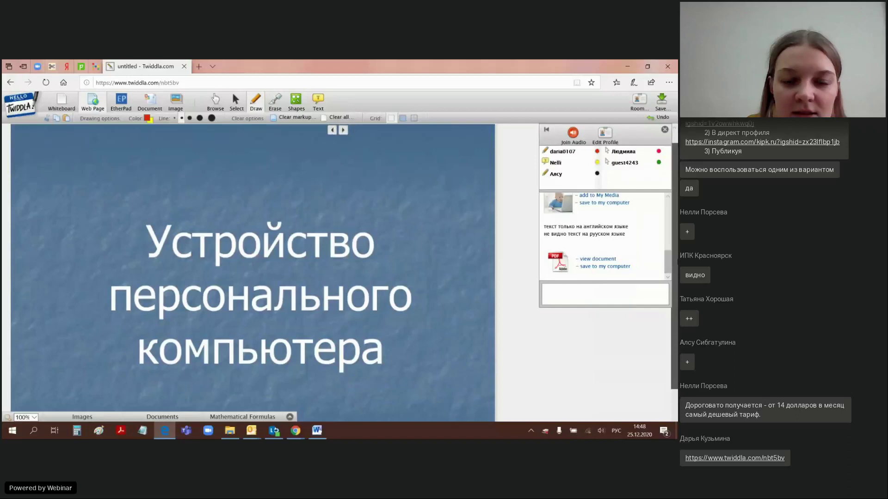
Advance to the slide on the four basic devices and underline its first heading line and the word "устройства:" in red.
left_click(343, 130)
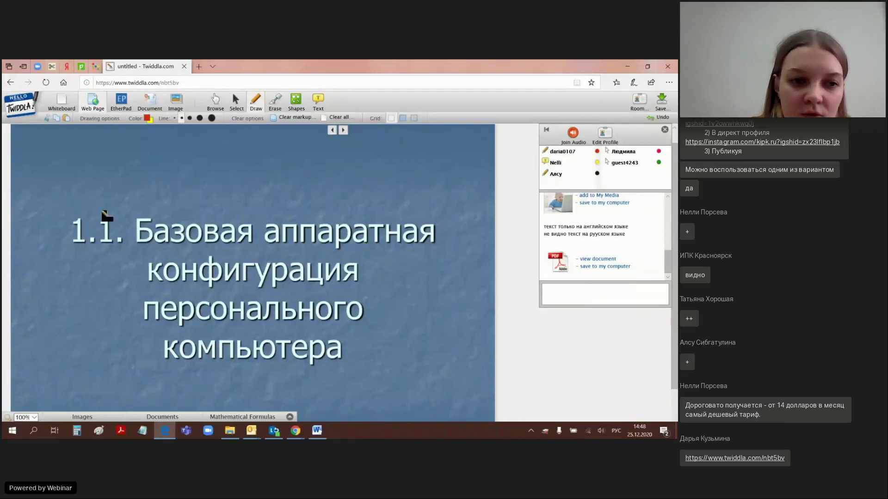
left_click(343, 130)
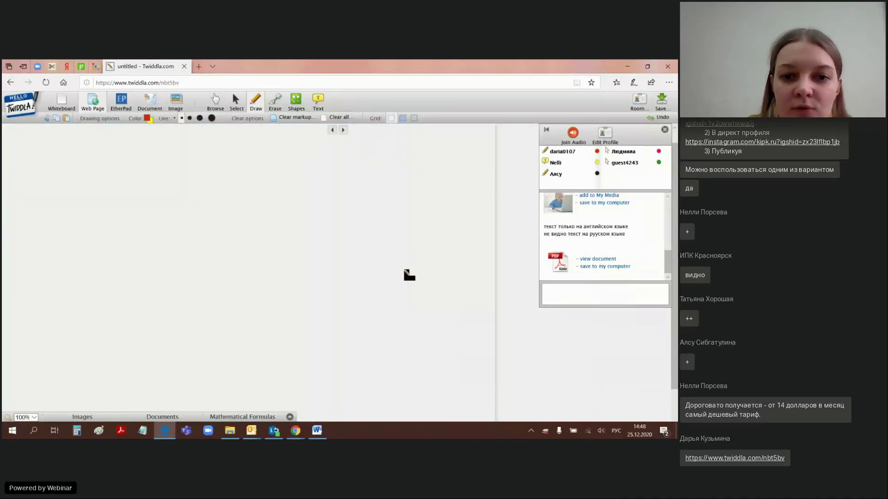
left_click(332, 130)
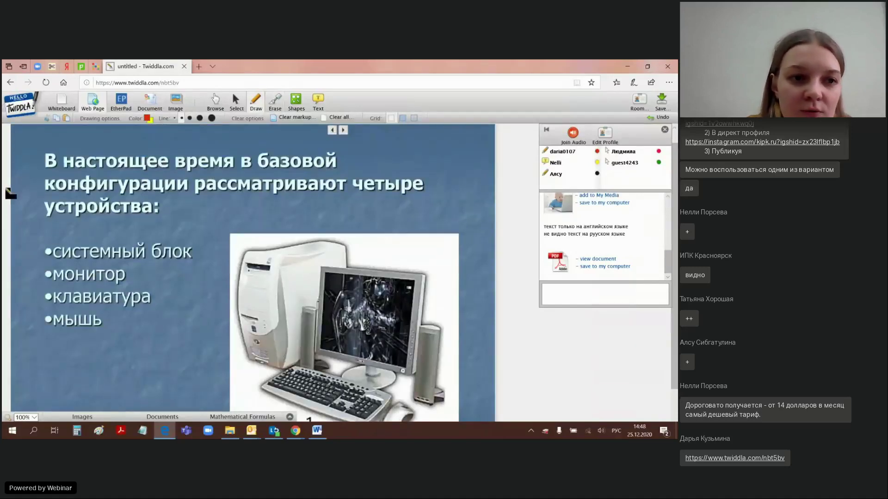
left_click_drag(42, 171, 119, 171)
left_click_drag(177, 172, 343, 172)
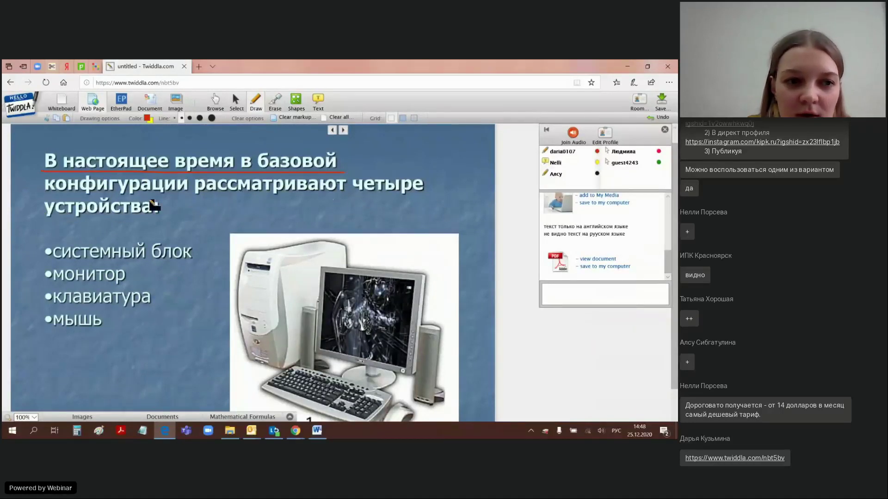
mouse_move(41, 211)
left_mouse_down()
mouse_move(46, 224)
mouse_move(140, 223)
mouse_move(172, 217)
mouse_move(170, 207)
mouse_move(178, 221)
mouse_move(170, 224)
left_mouse_up()
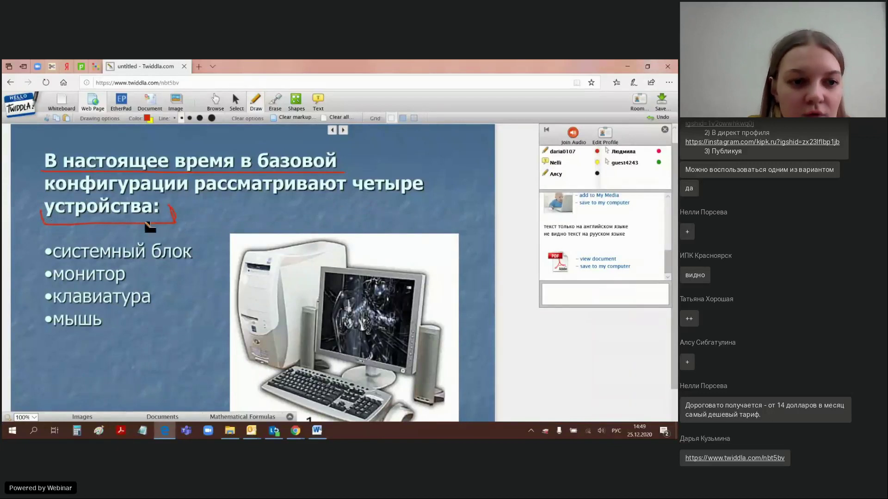
Flip to the following slide and back, then underline the "системный блок" bullet in red.
left_click(343, 130)
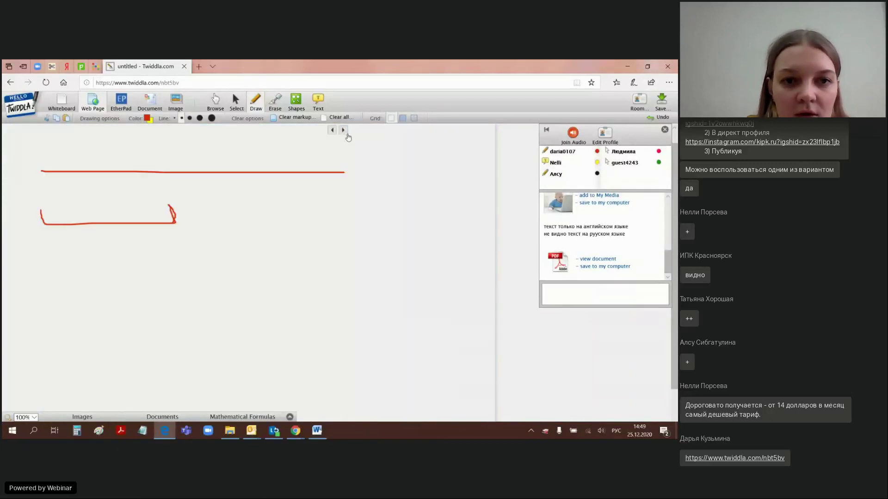
left_click(333, 132)
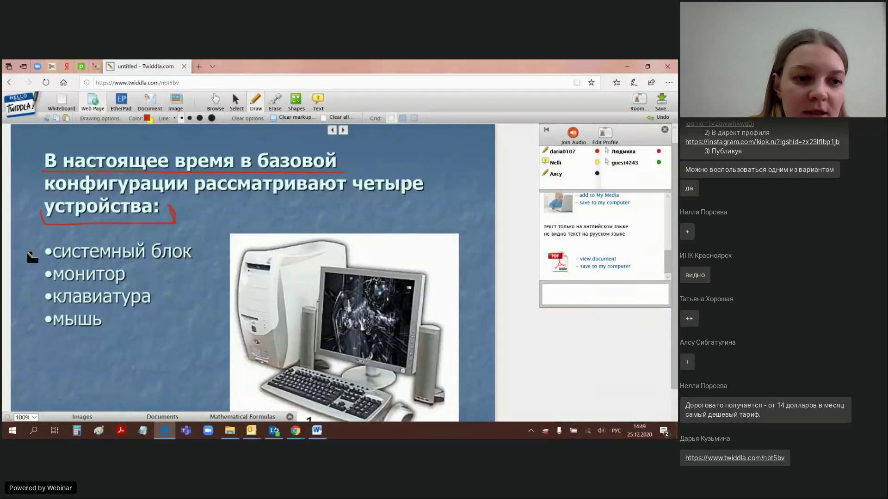
left_click_drag(41, 262, 198, 263)
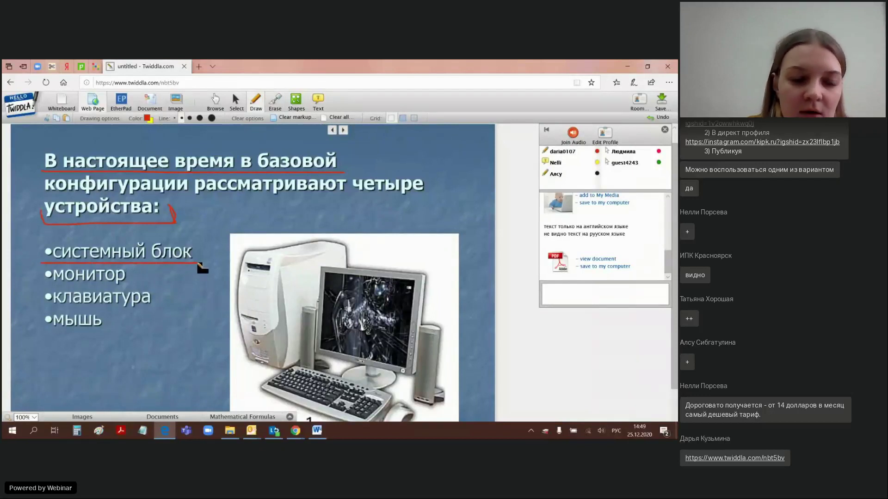
Compare the drawn markup on the system unit case slide and on the four-devices slide by paging between them.
left_click(343, 130)
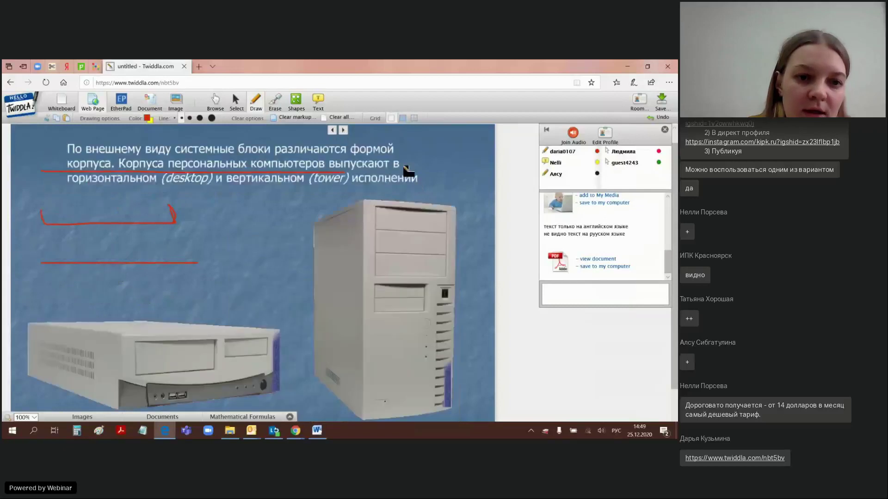
left_click(332, 131)
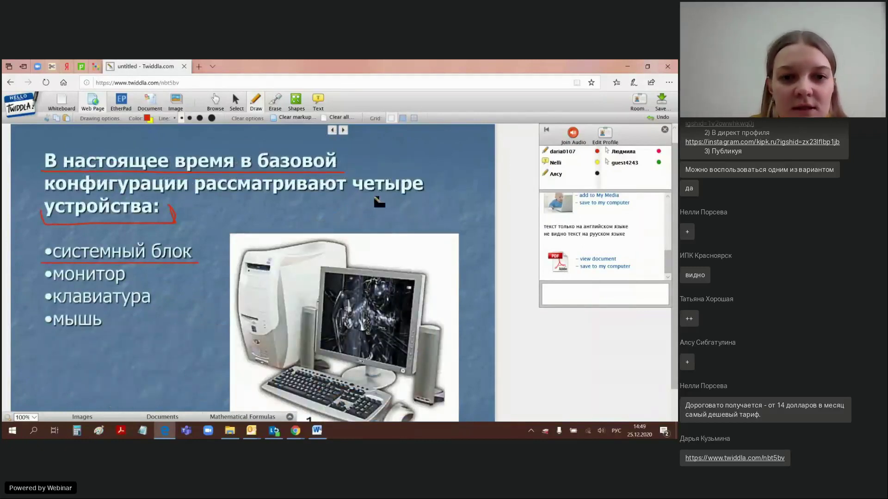
scroll(441, 220, "down", 2)
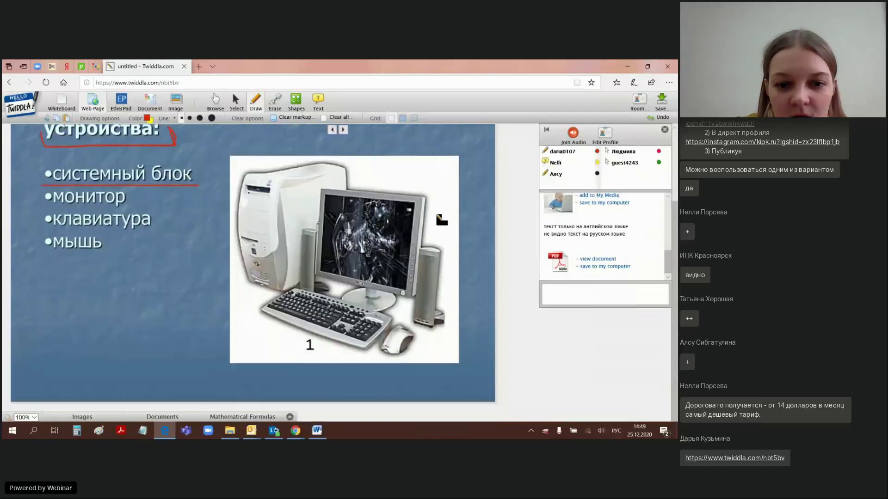
scroll(417, 215, "up", 3)
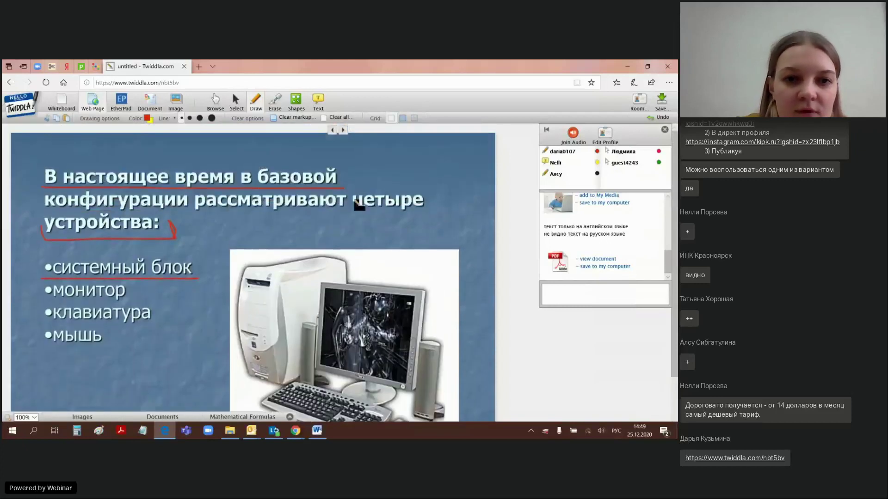
left_click(343, 131)
left_click(343, 131)
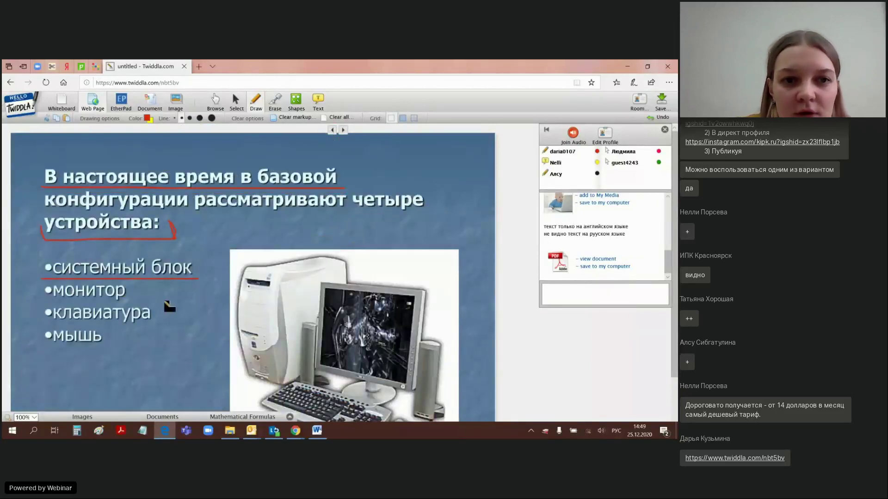
Take the red underline off the "системный блок" bullet with the Select tool.
left_click(236, 102)
left_click_drag(129, 277, 145, 269)
left_click_drag(243, 169, 346, 105)
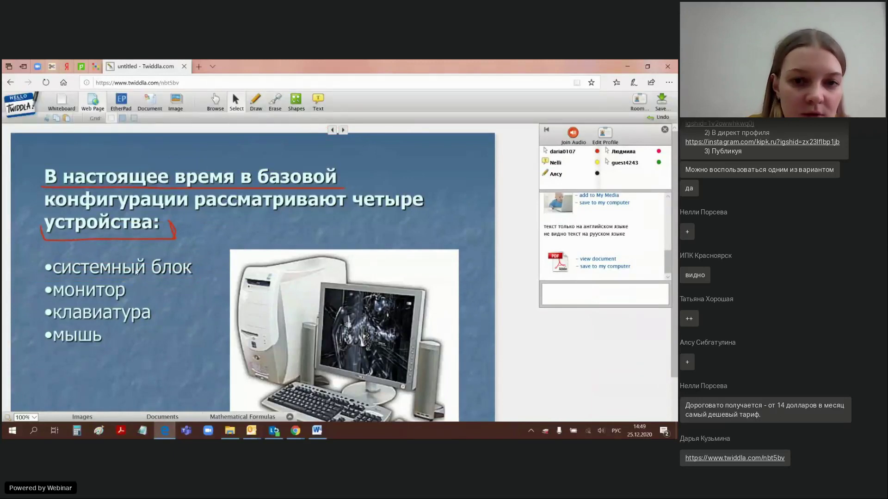
Examine the remaining red markup on the four-devices slide and on slide 1.1, ending on the four-devices slide.
scroll(504, 231, "down", 3)
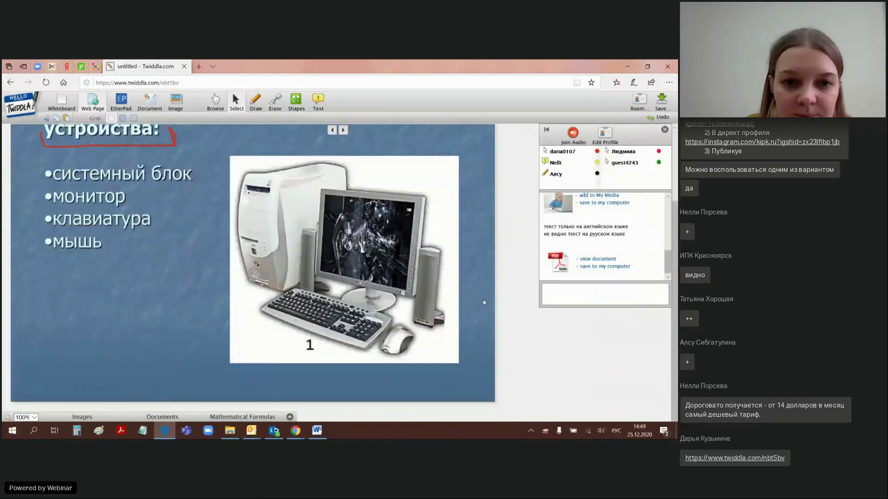
scroll(330, 135, "up", 3)
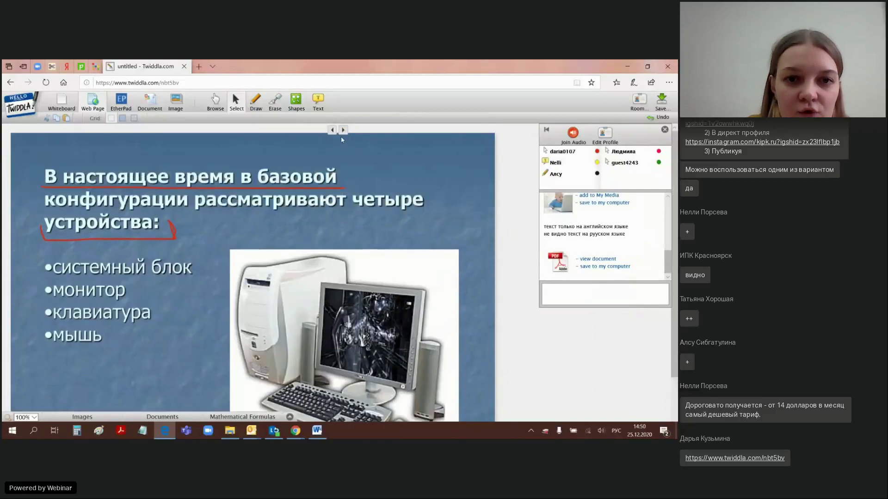
left_click(332, 130)
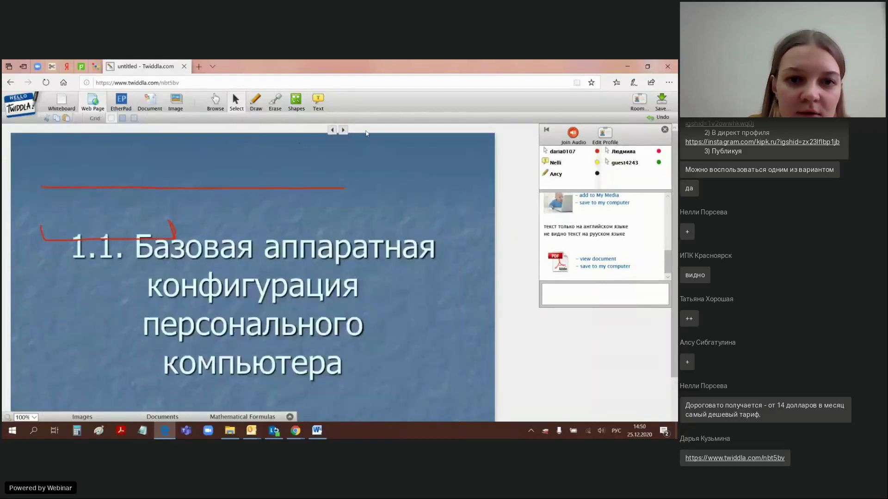
left_click(344, 131)
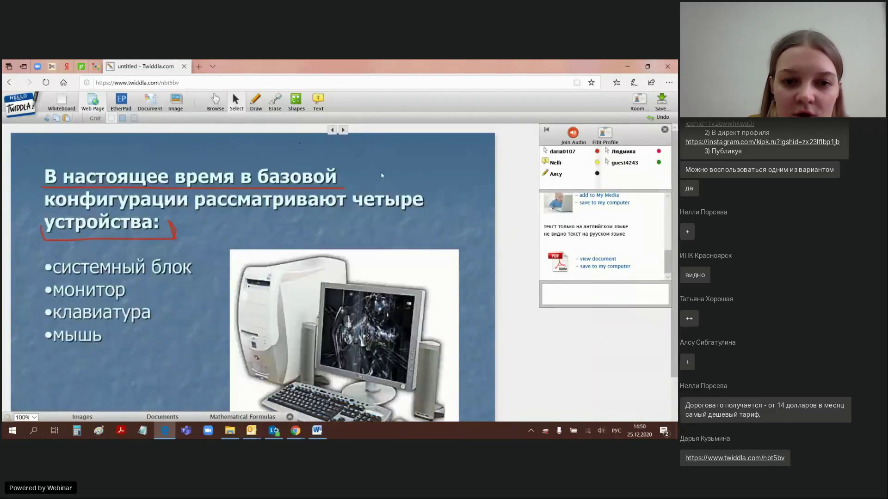
scroll(252, 272, "down", 2)
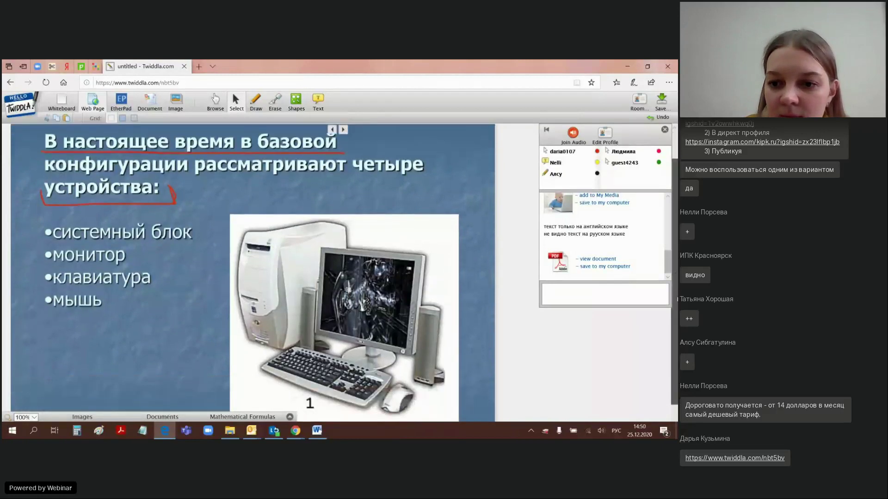
scroll(116, 243, "down", 2)
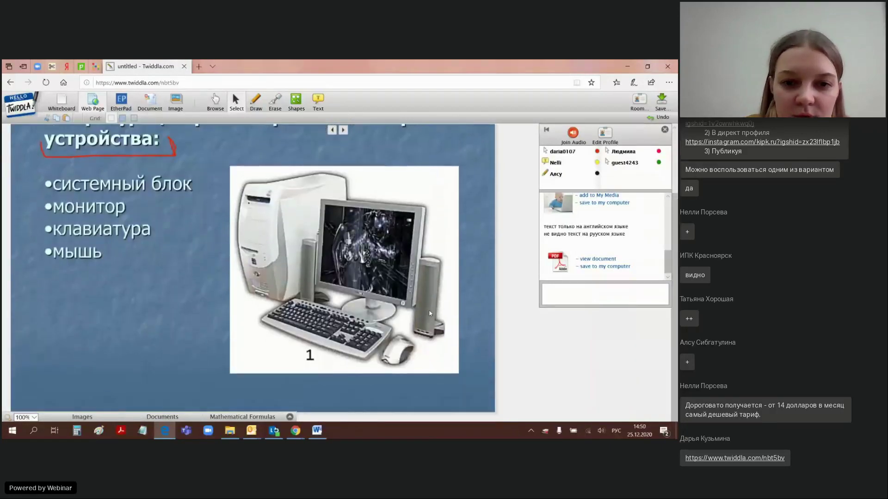
scroll(116, 242, "up", 2)
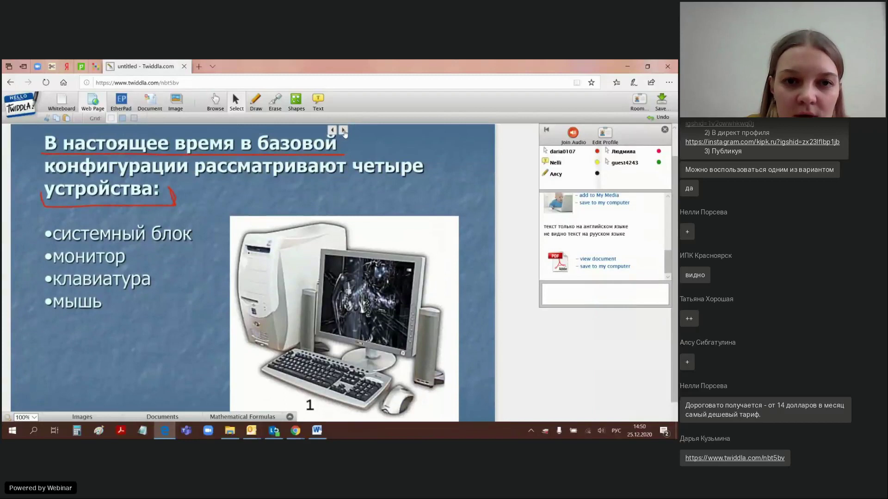
Activate the Text tool, then check the chat in the webinar broadcast window in Chrome and return to the whiteboard.
left_click(318, 101)
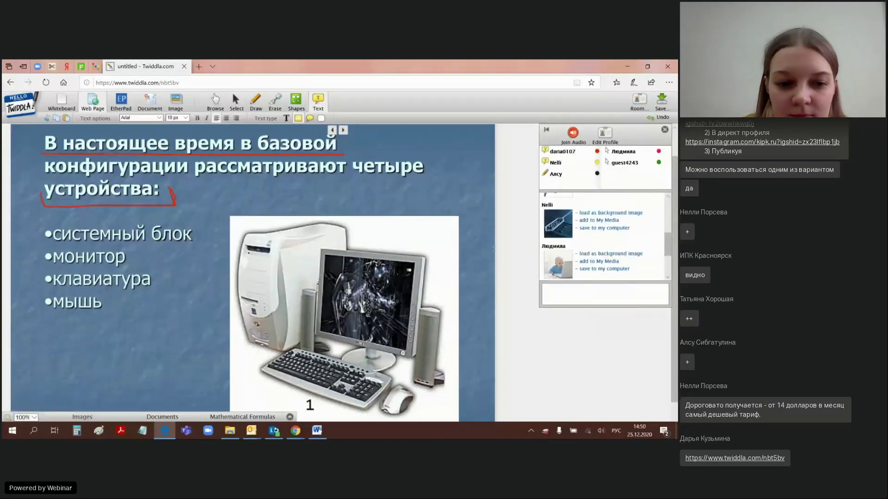
mouse_move(294, 437)
left_click(249, 393)
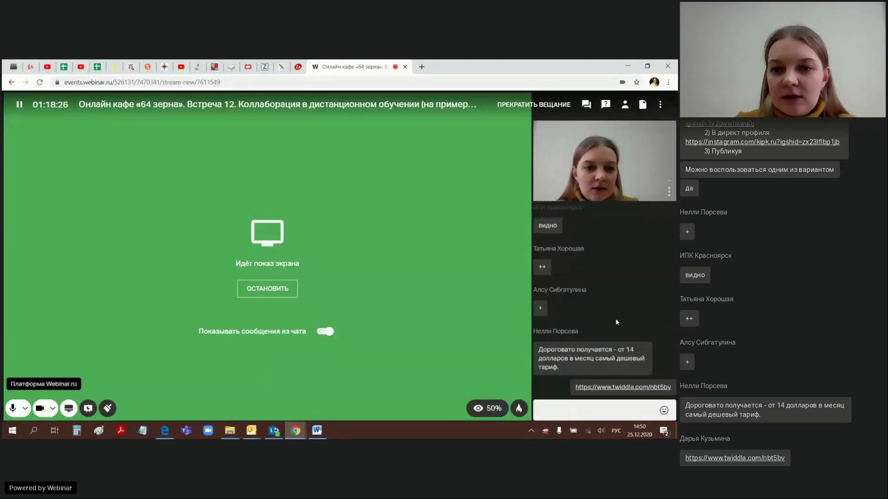
left_click(627, 67)
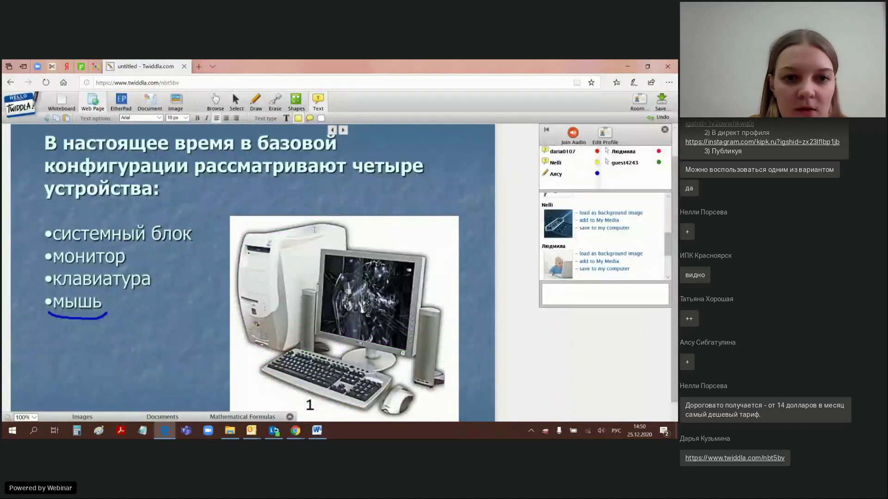
Page between the four-devices slide and the system unit case slide, ending on the case slide, and dismiss the meeting reminder.
left_click(343, 129)
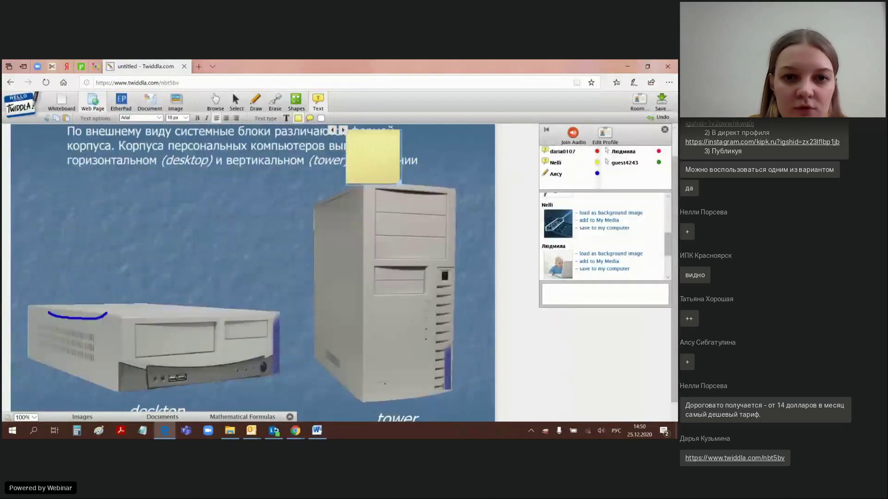
left_click(332, 130)
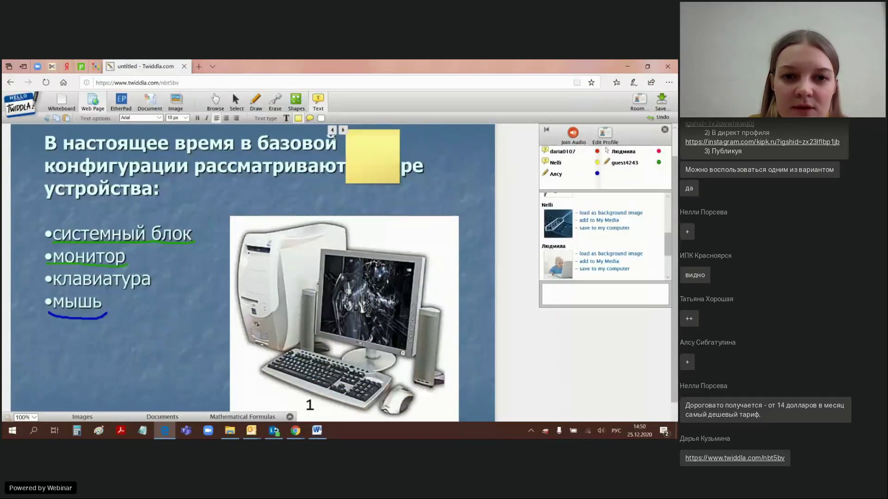
left_click(343, 131)
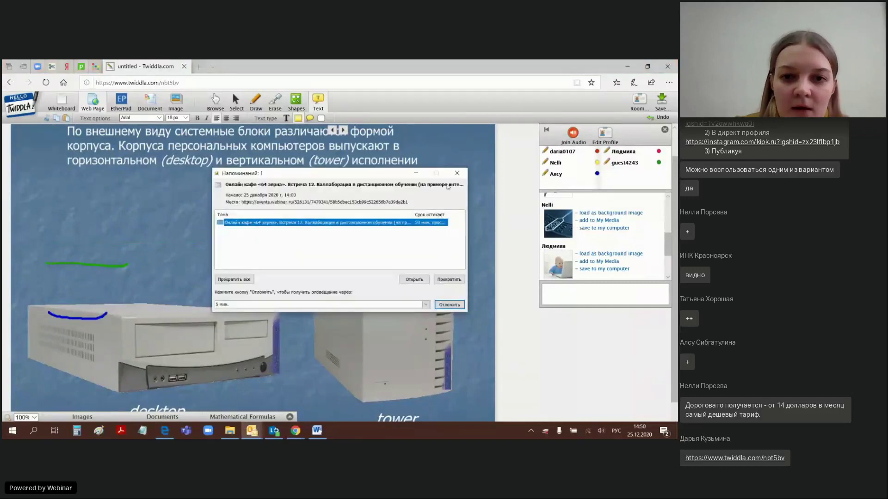
left_click(457, 174)
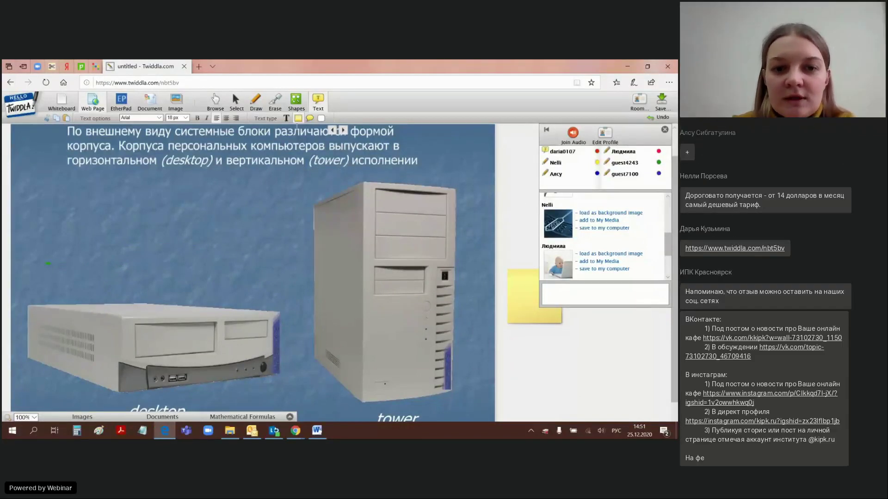
Page between the four-devices slide, the case slide and the system unit layout slide, ending on the case slide.
left_click(343, 131)
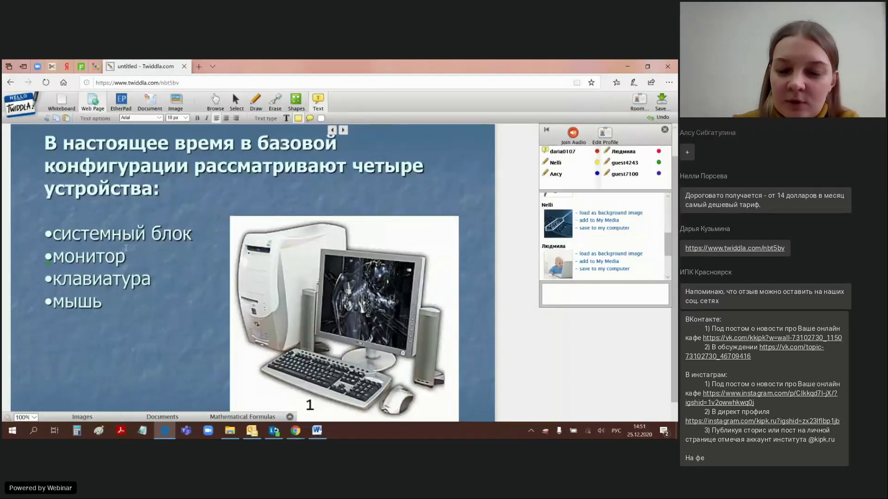
left_click(343, 131)
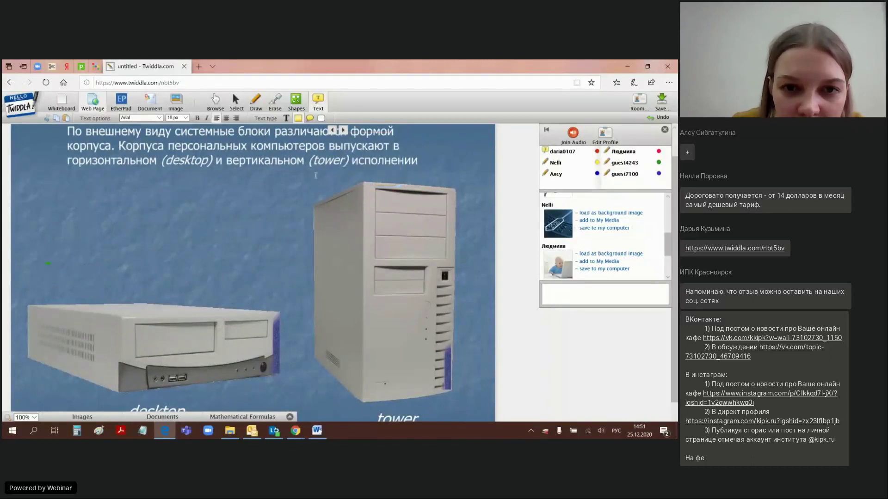
left_click(343, 131)
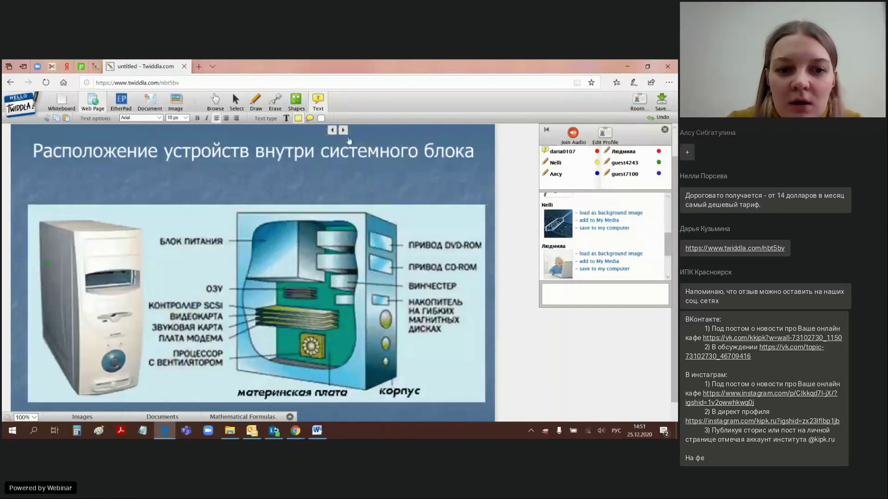
left_click(332, 130)
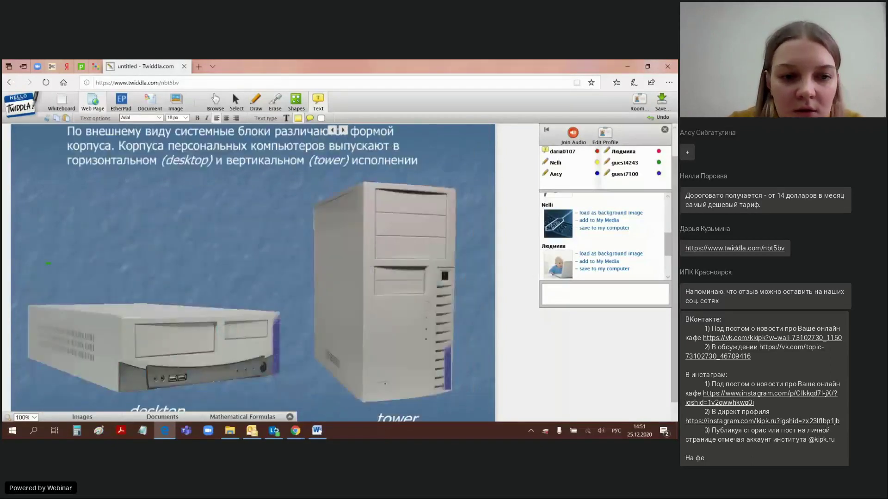
Erase the "desktop" caption on the case slide with the Erase tool, then check the system unit layout slide and return to the case slide.
left_click(276, 106)
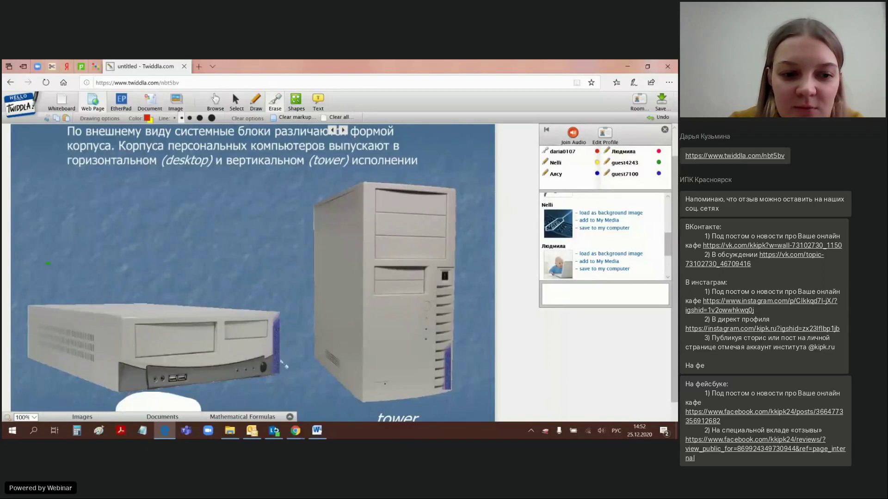
left_click(343, 130)
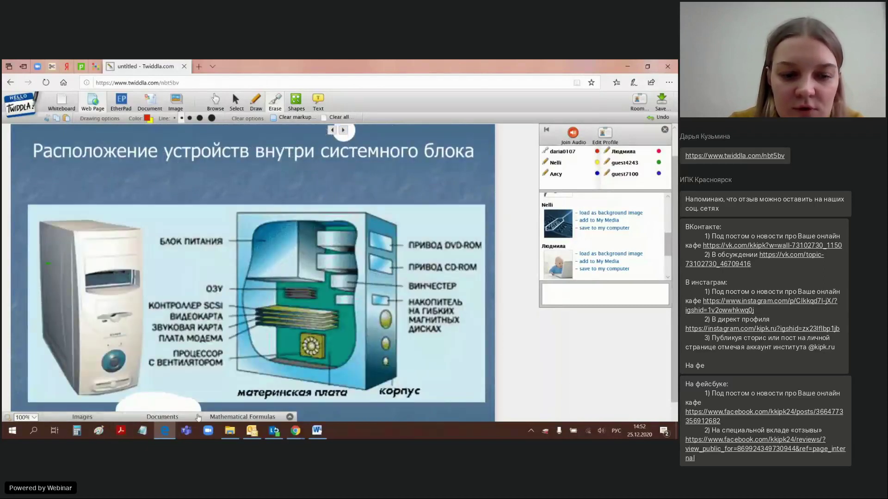
left_click(343, 130)
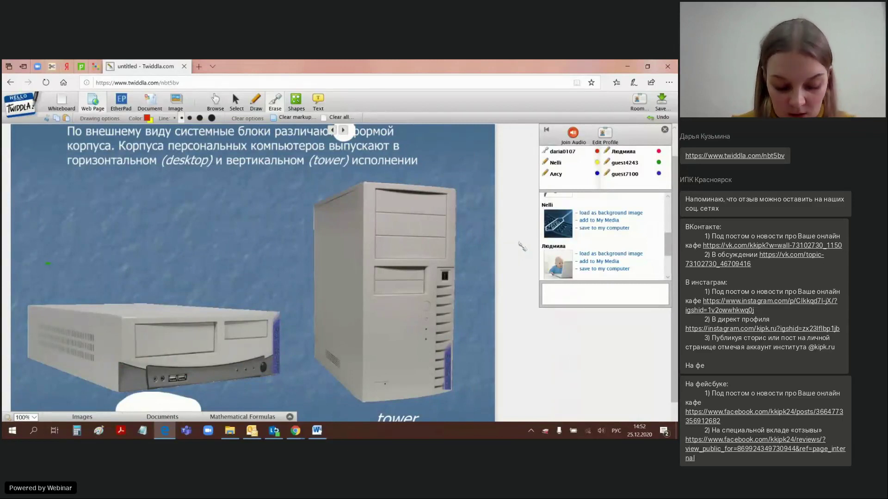
Search the web for "новогодний сценарий утренника" in a new browser tab.
left_click(198, 67)
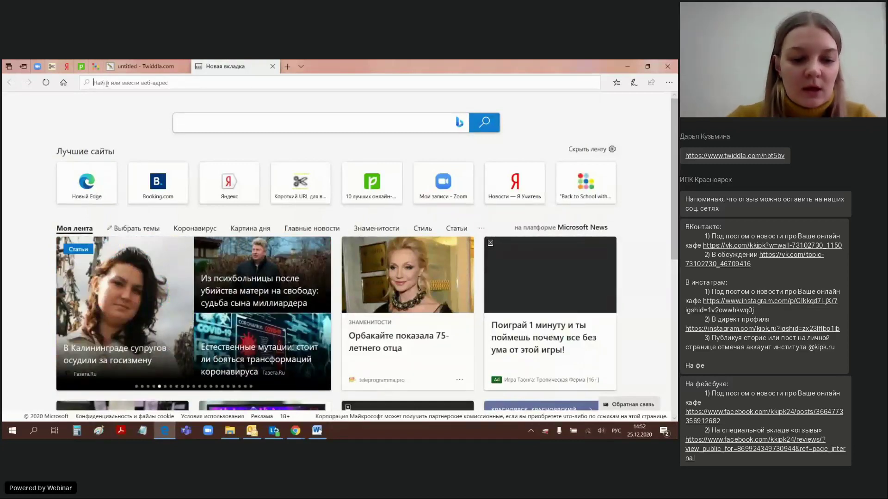
type("но")
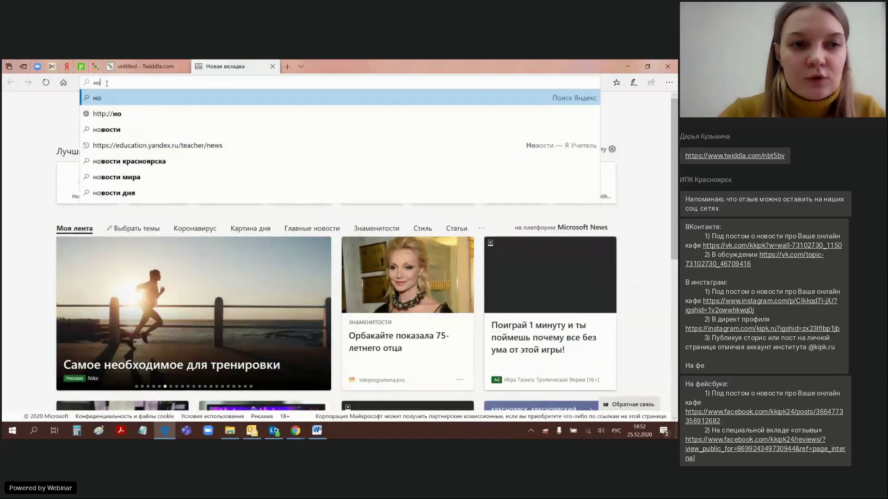
key("BackSpace")
key("BackSpace")
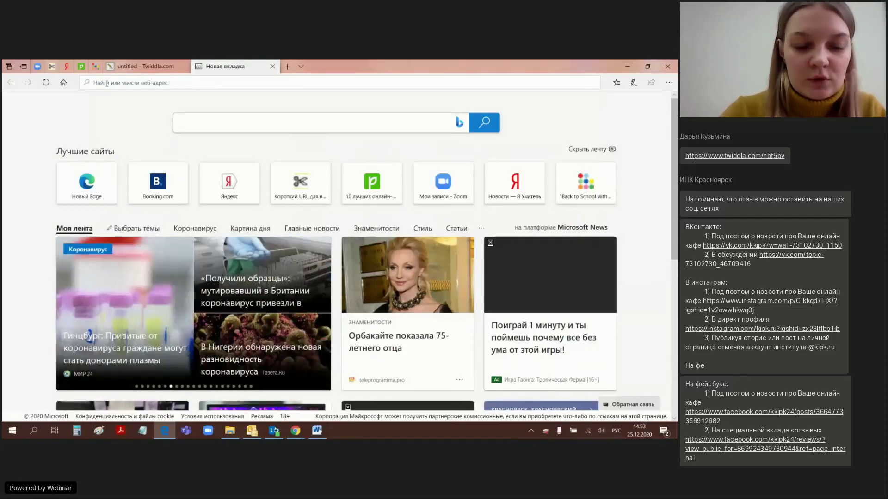
type("новогод")
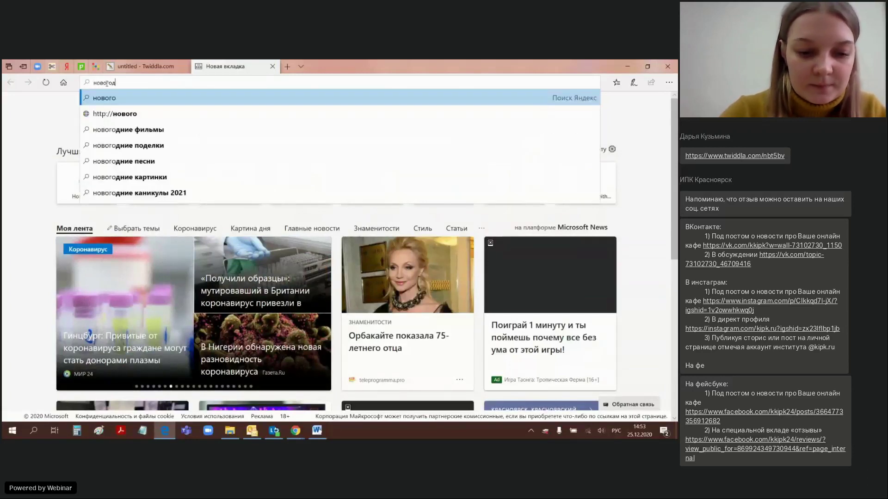
type("ний сце")
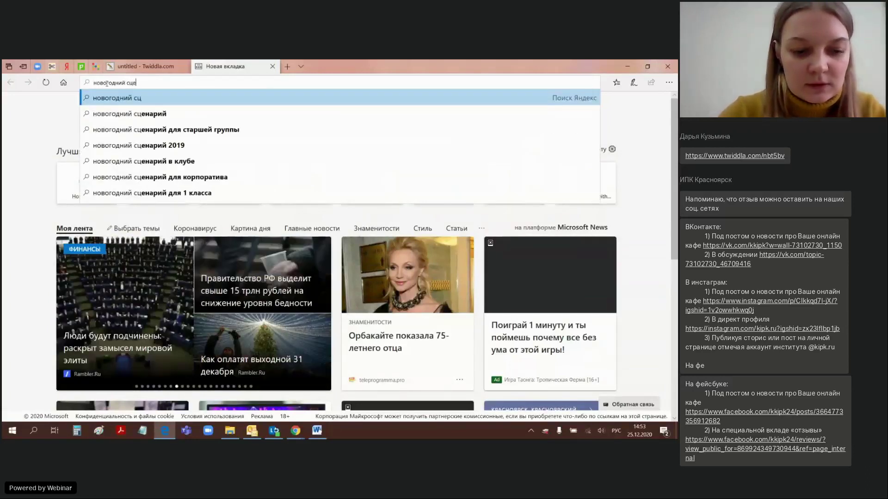
type("нарий утренника")
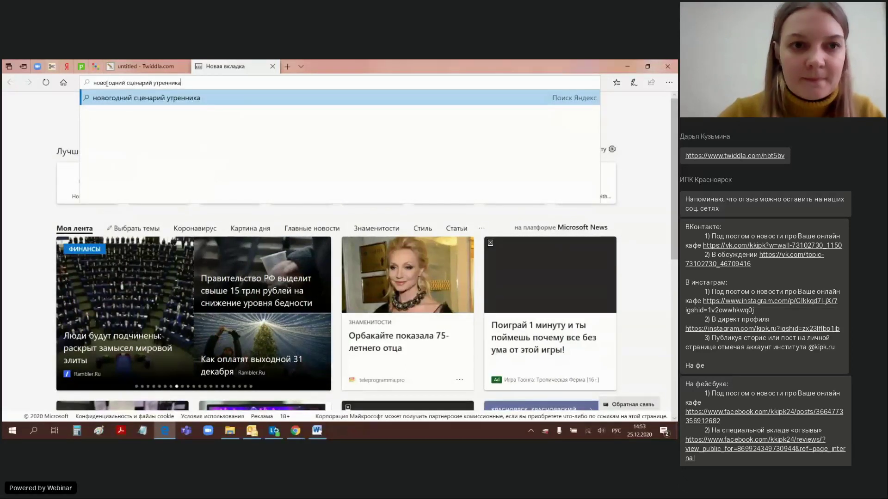
key("Return")
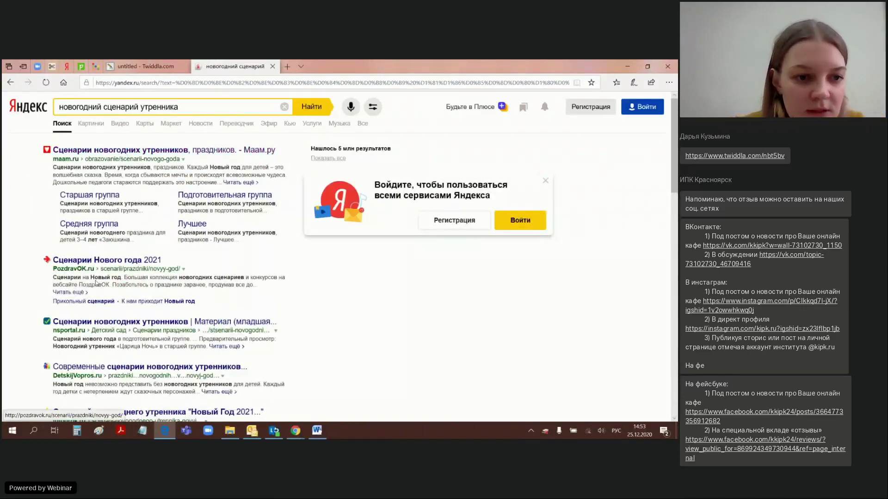
Open the nsportal.ru result on New Year party scripts in its own tab, look it over and copy its web address.
middle_click(194, 328)
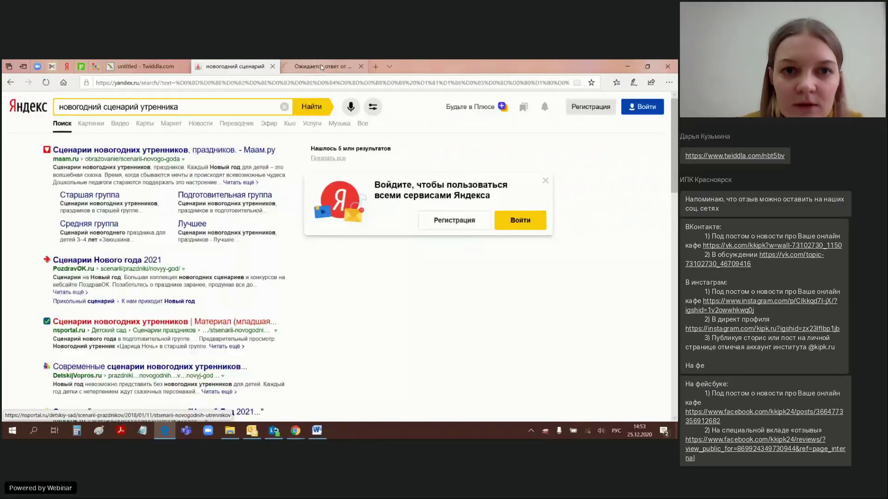
left_click(321, 66)
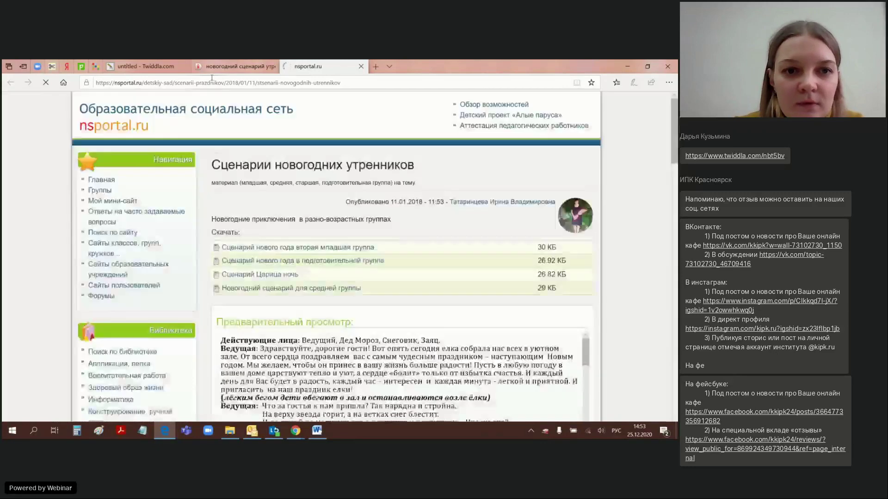
scroll(647, 230, "down", 6)
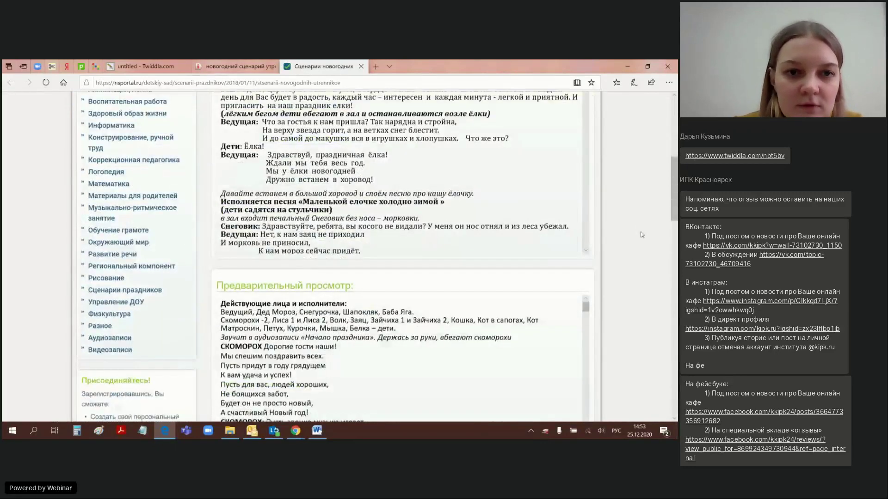
scroll(642, 235, "up", 3)
scroll(323, 231, "up", 3)
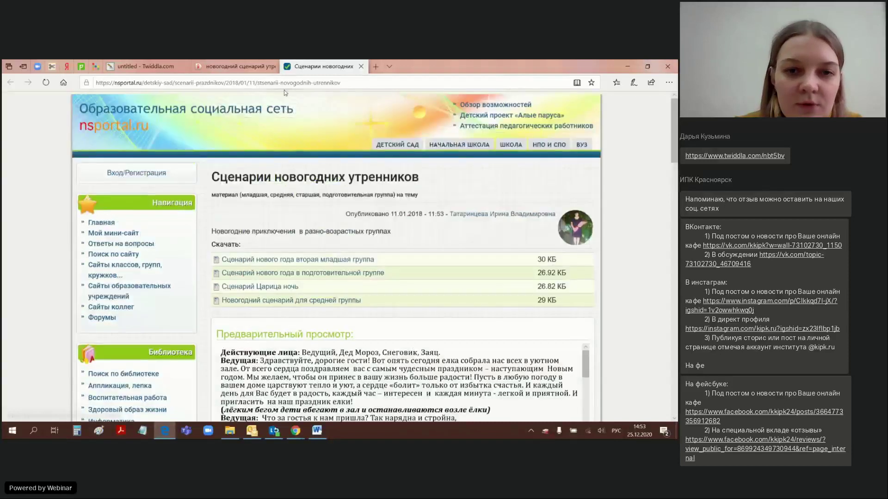
left_click(347, 84)
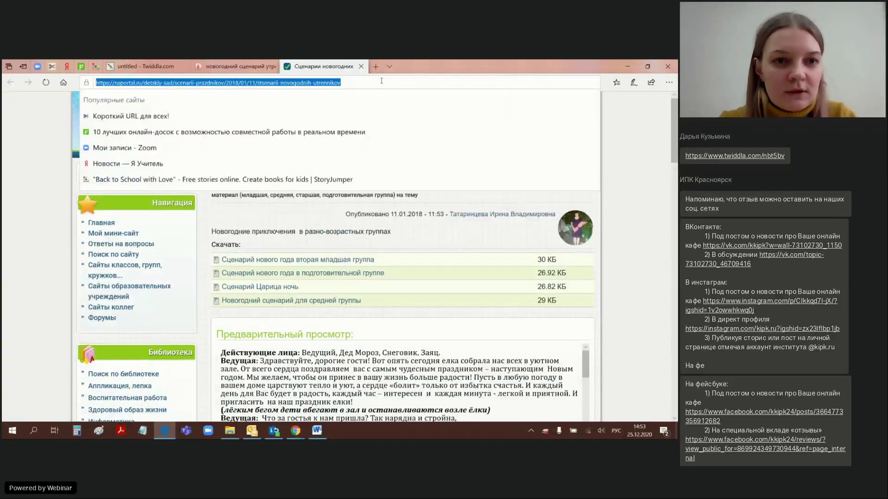
Return to the Twiddla whiteboard and clear the entire canvas, including the slide background.
left_click(143, 68)
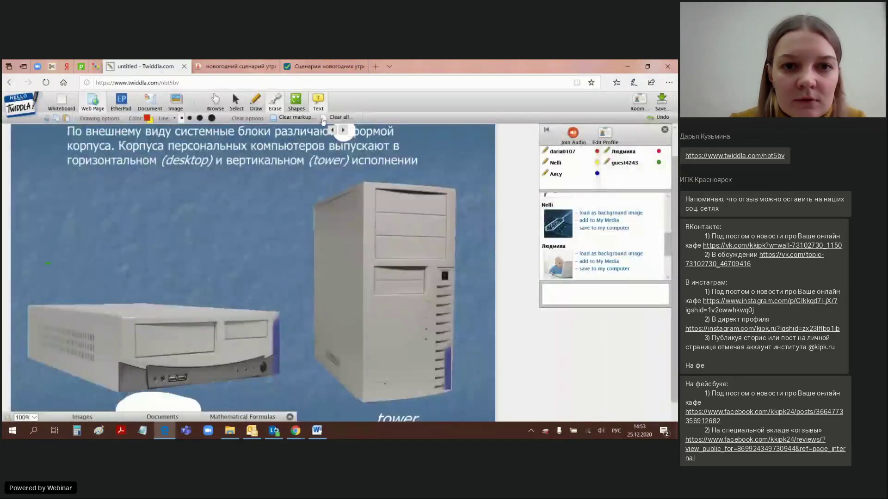
left_click(338, 118)
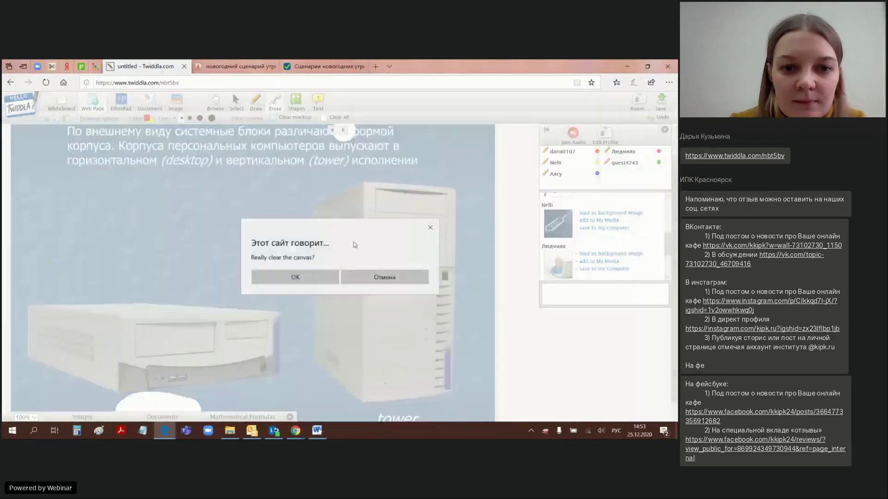
left_click(325, 280)
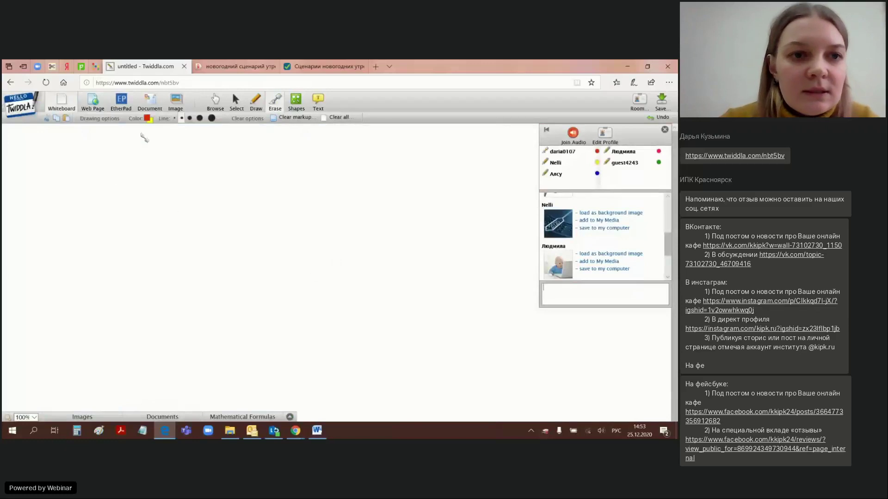
Load the copied nsportal.ru address as the whiteboard's web page background, accepting that the current page is cleared.
left_click(91, 105)
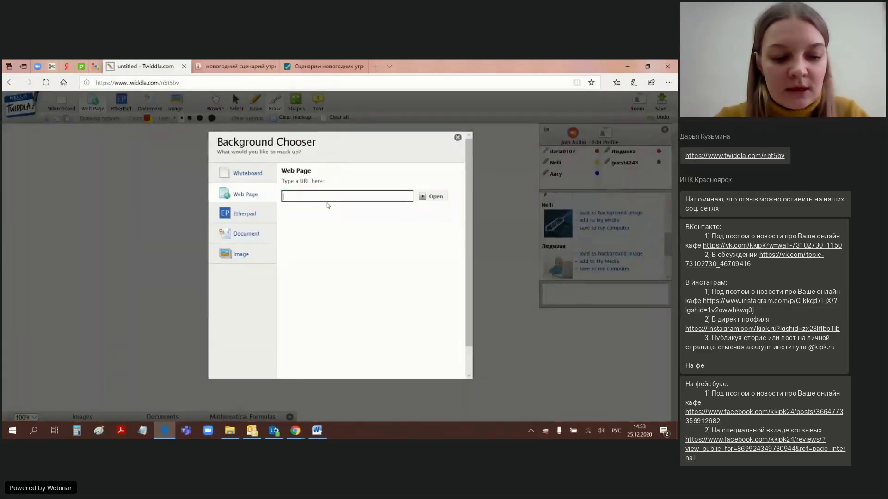
key("ctrl+v")
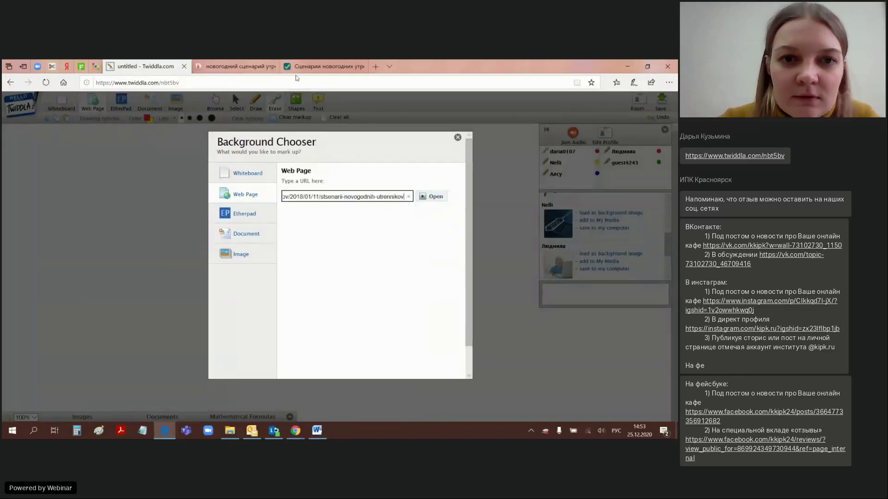
left_click(431, 198)
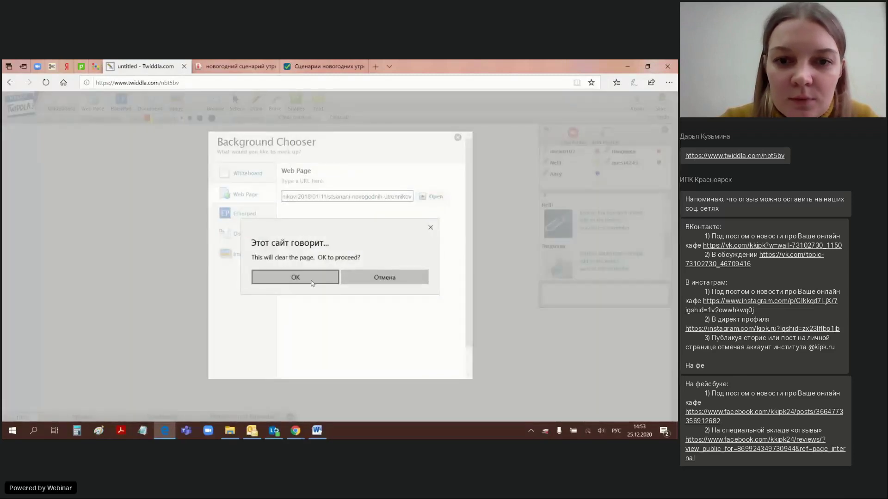
left_click(295, 284)
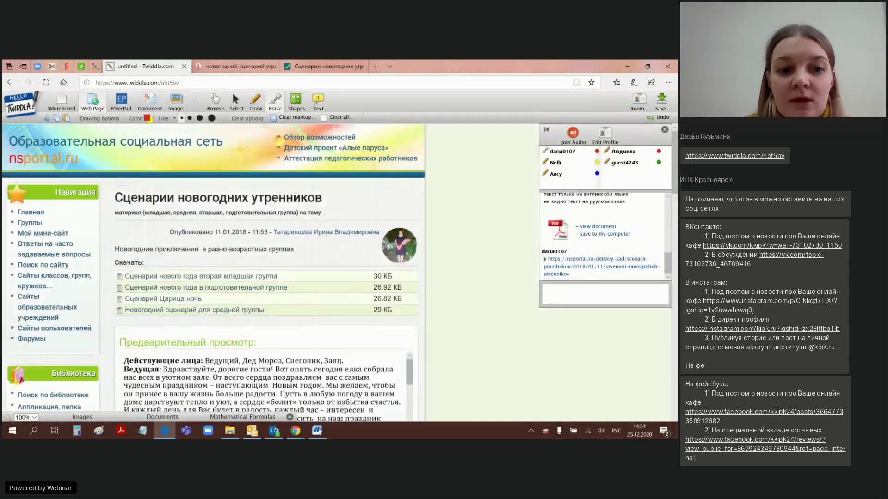
Look through the script previews and related links on the loaded web page, switching to the Select tool along the way.
scroll(377, 258, "down", 3)
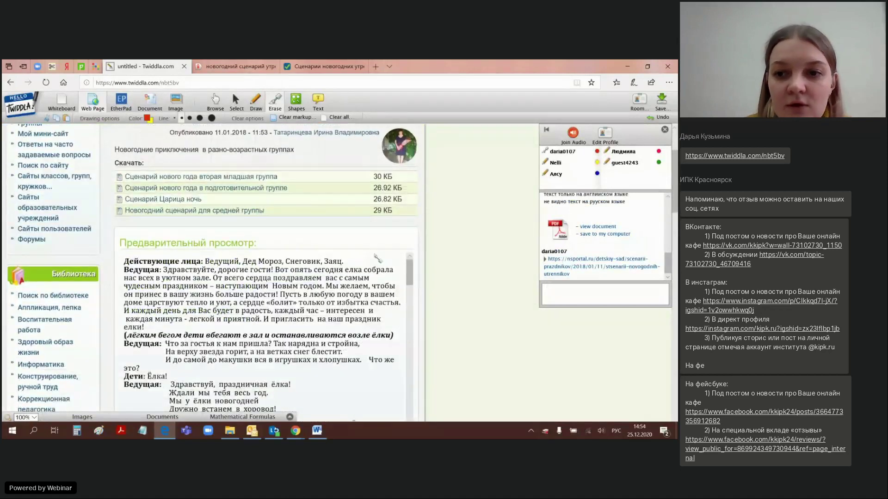
scroll(377, 258, "down", 3)
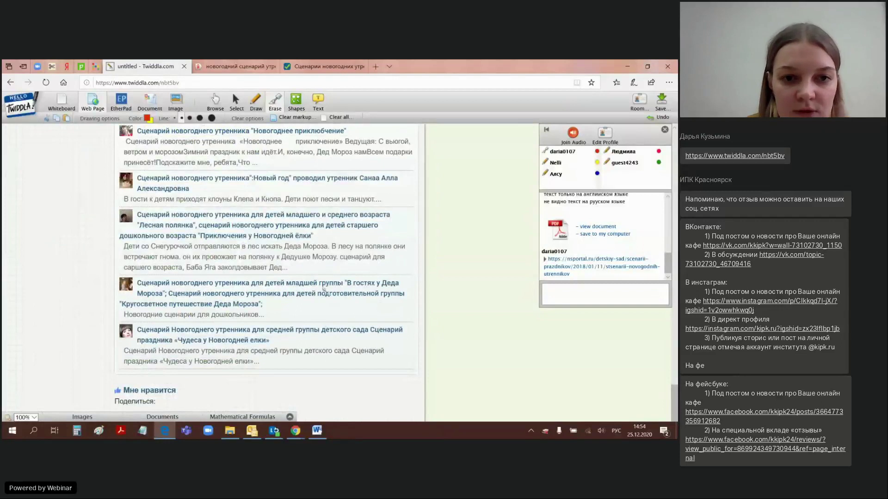
scroll(326, 292, "down", 1)
scroll(326, 291, "down", 5)
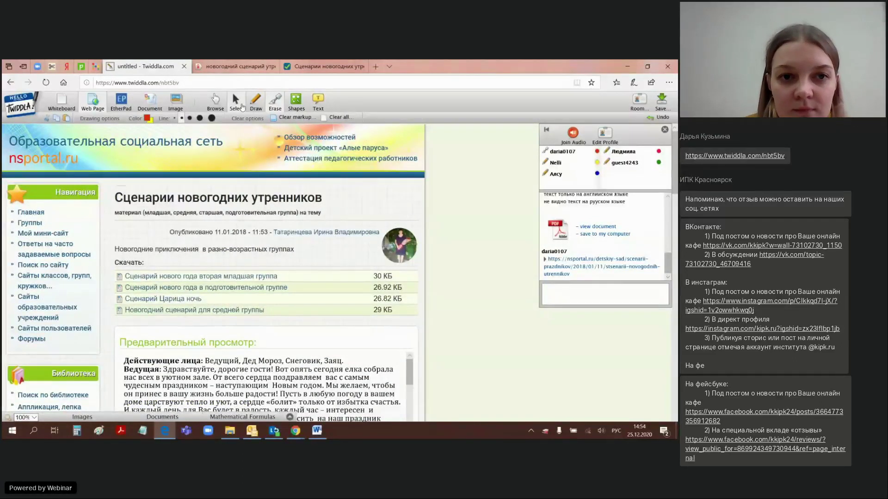
left_click(241, 107)
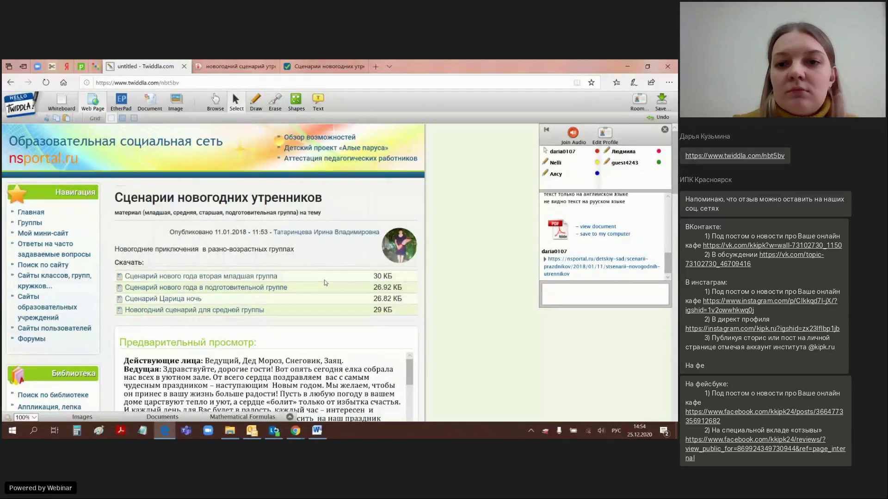
scroll(355, 286, "down", 5)
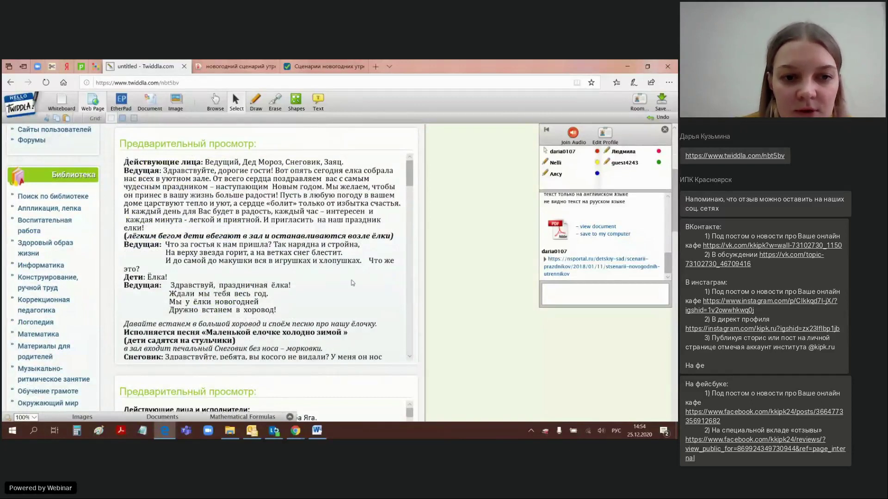
scroll(433, 262, "down", 6)
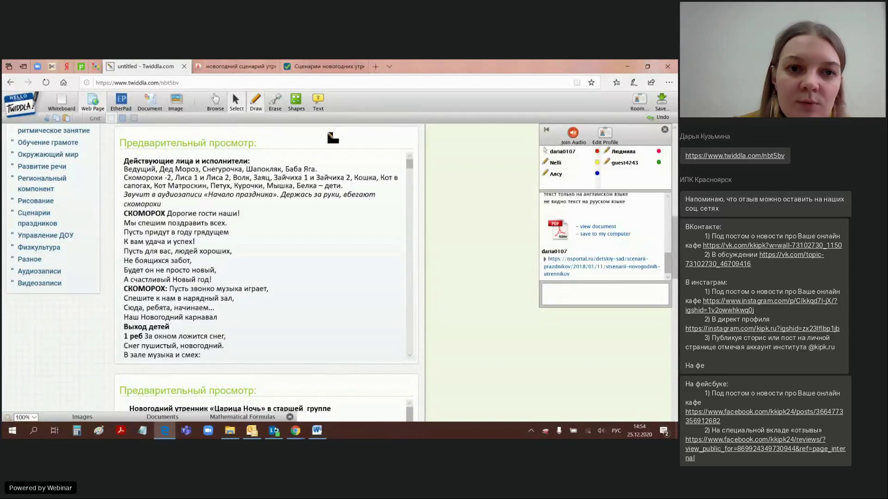
Show the Draw and Shapes tools, activate the Text tool and return to the download list near the start of the web page.
left_click(255, 103)
left_click(297, 108)
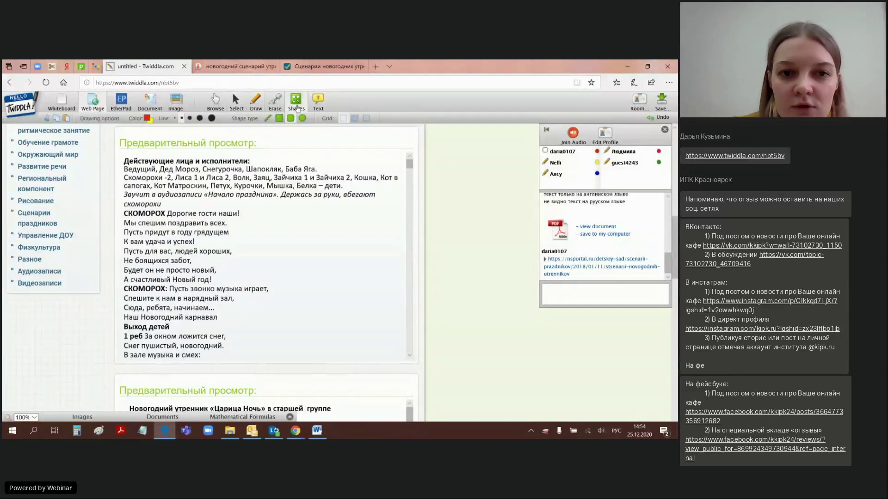
left_click(318, 102)
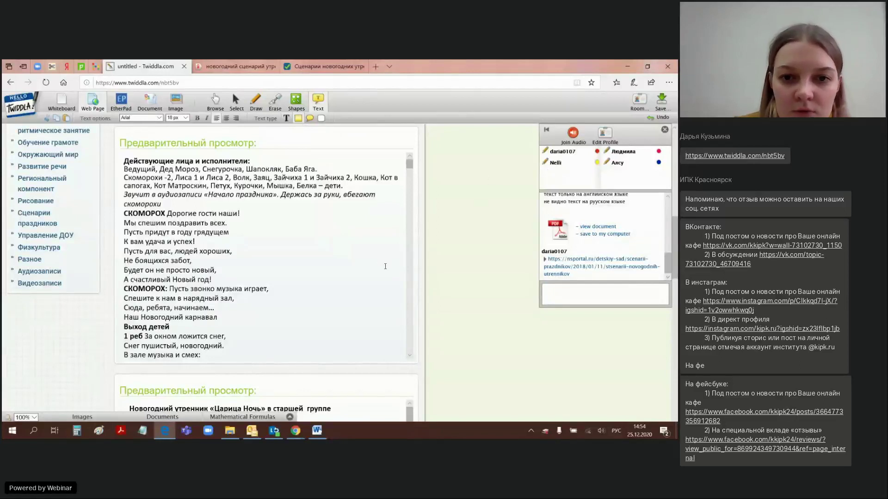
scroll(385, 265, "up", 10)
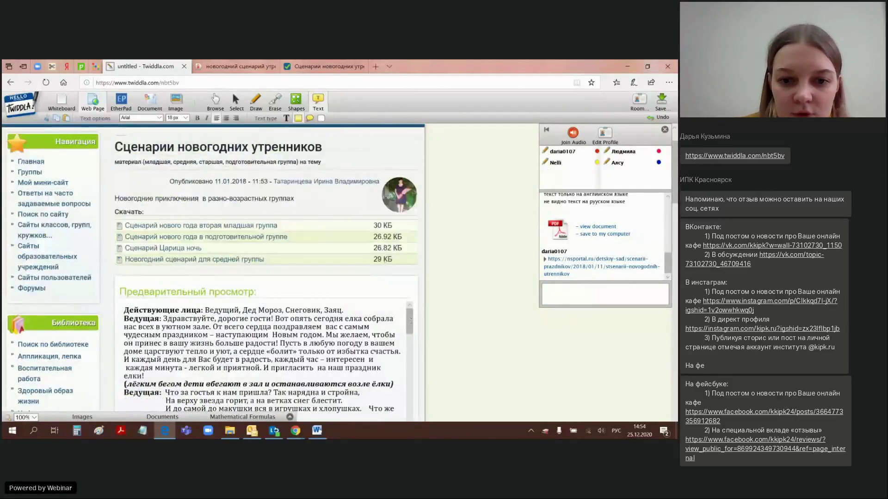
Examine the remaining script previews and the related materials section of the nsportal.ru page on the whiteboard.
scroll(443, 308, "down", 10)
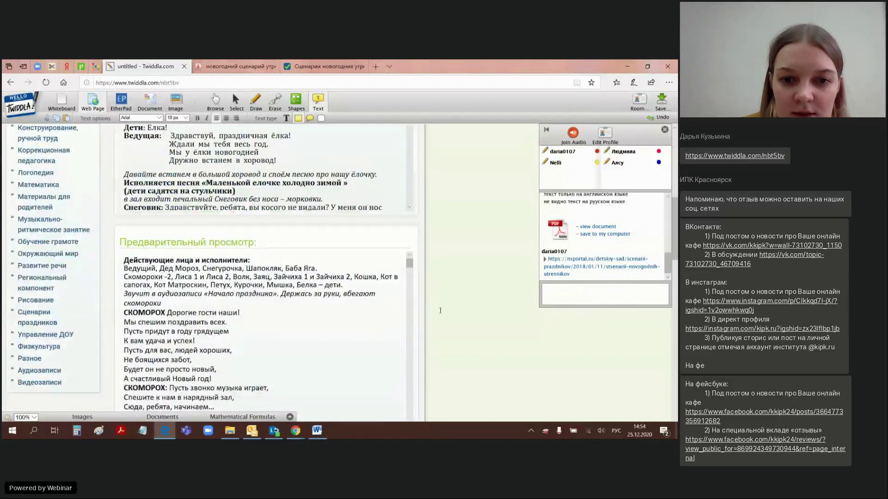
scroll(441, 311, "down", 8)
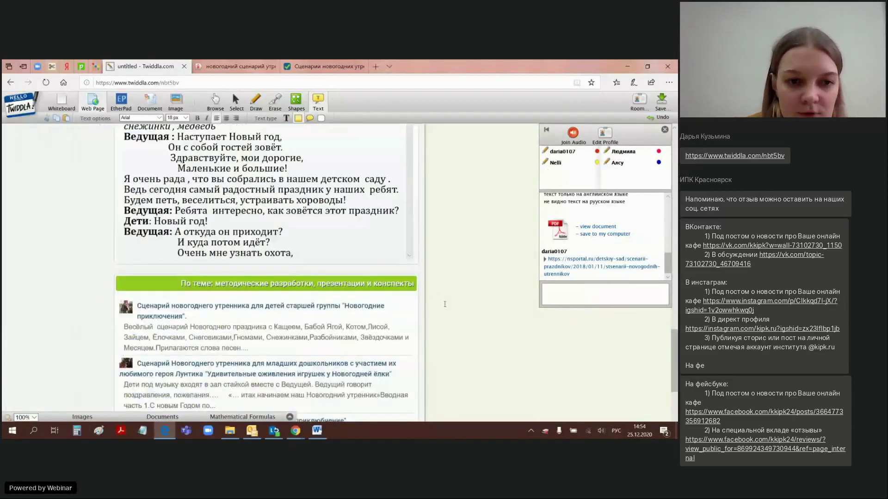
scroll(404, 254, "down", 2)
scroll(416, 257, "up", 7)
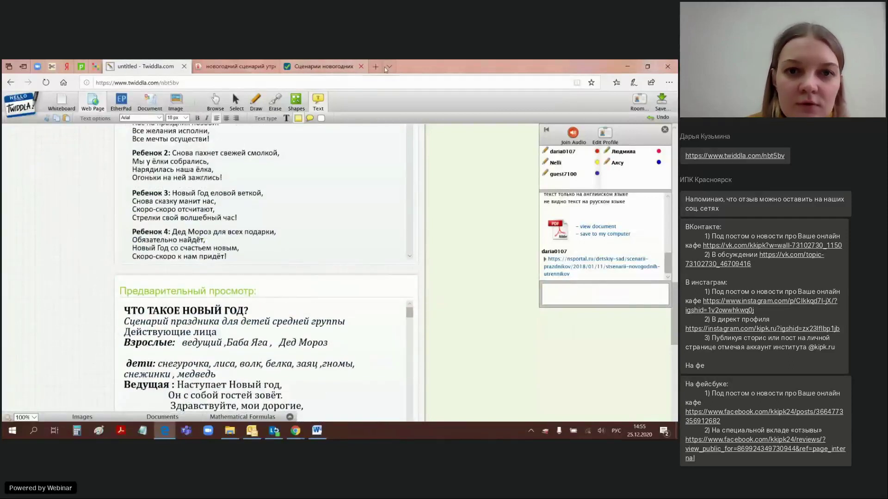
Close the nsportal.ru browser tab and open the detskijvopros.ru article on modern New Year scripts from the Yandex results.
left_click(344, 67)
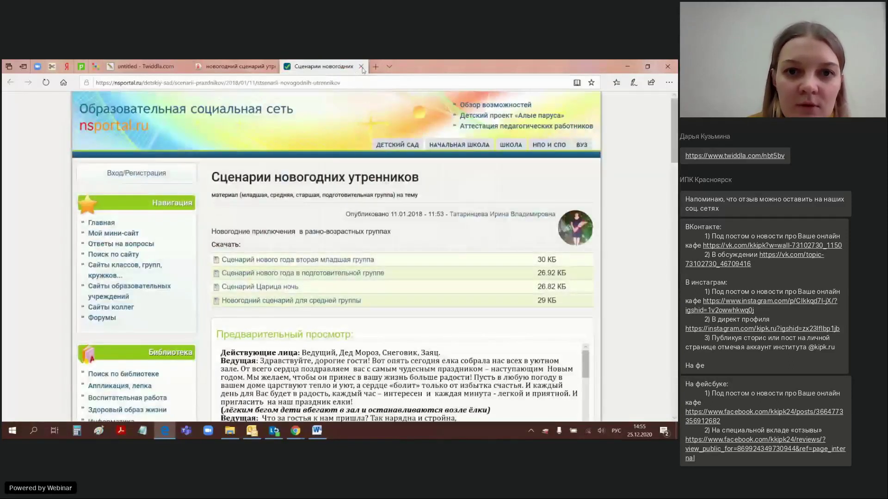
left_click(362, 67)
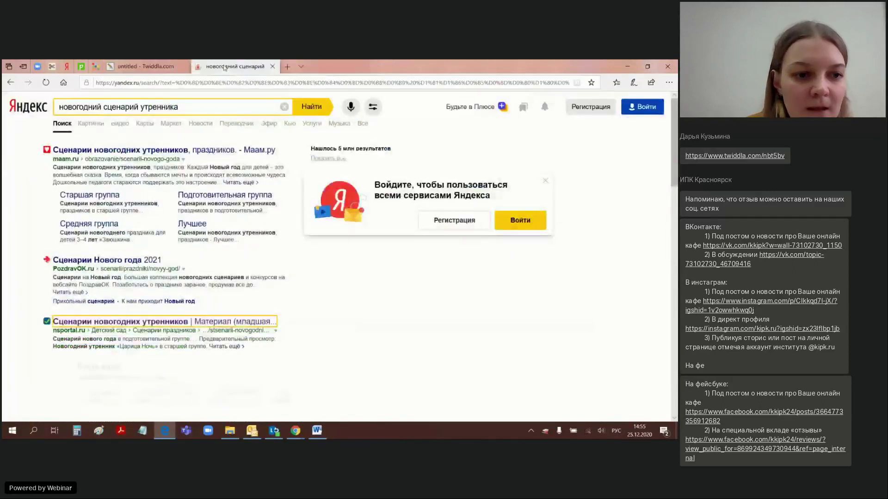
scroll(84, 275, "down", 5)
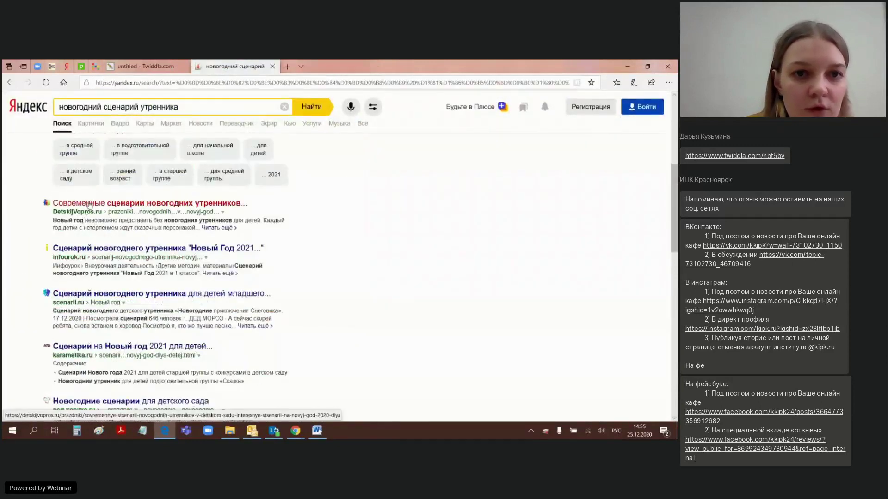
left_click(213, 223)
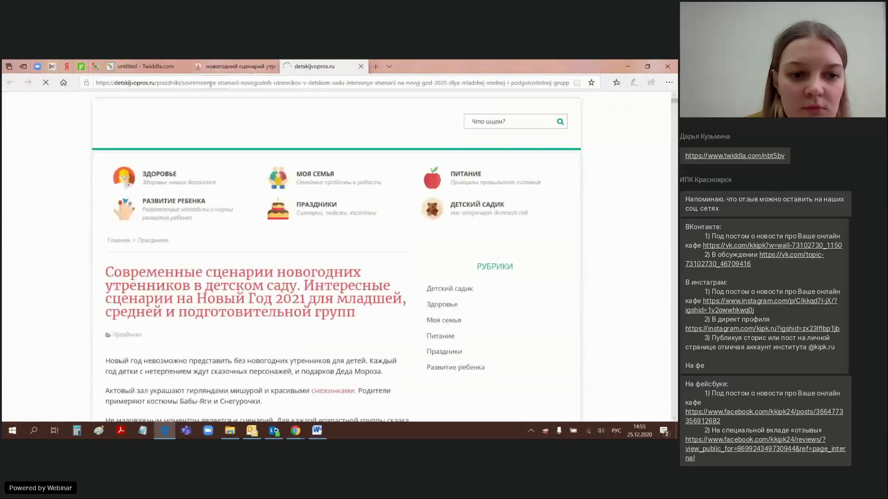
Copy the detskijvopros.ru article's address, then return to the Twiddla whiteboard and clear its entire canvas.
scroll(45, 255, "down", 6)
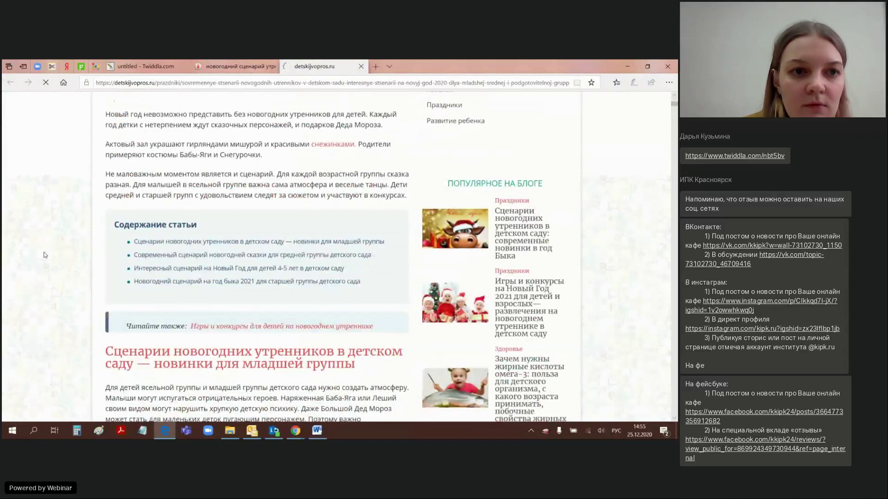
left_click(148, 82)
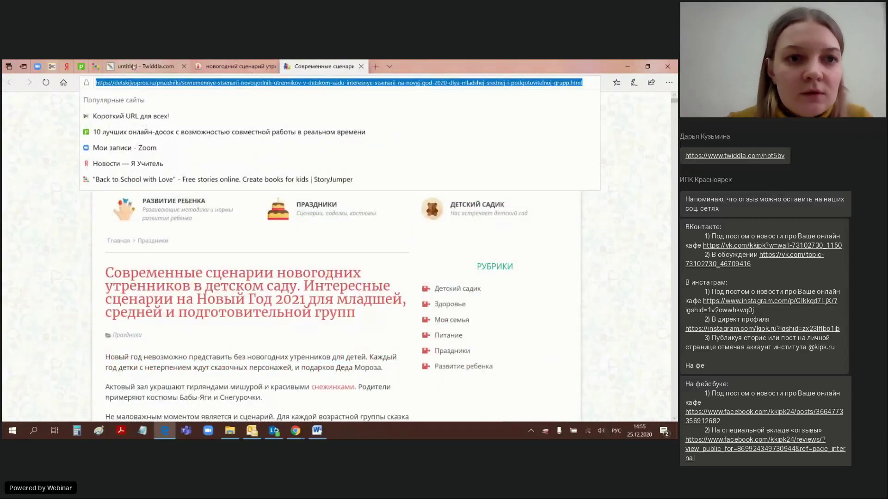
left_click(134, 68)
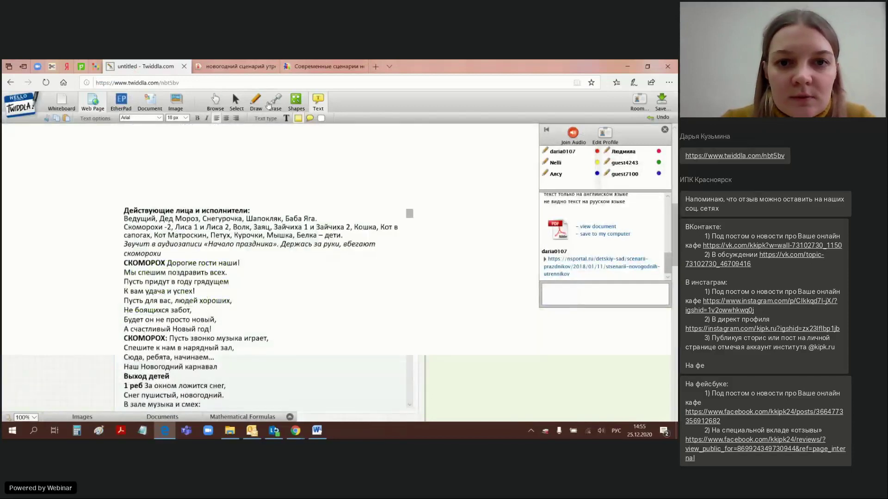
left_click(276, 103)
left_click(478, 192)
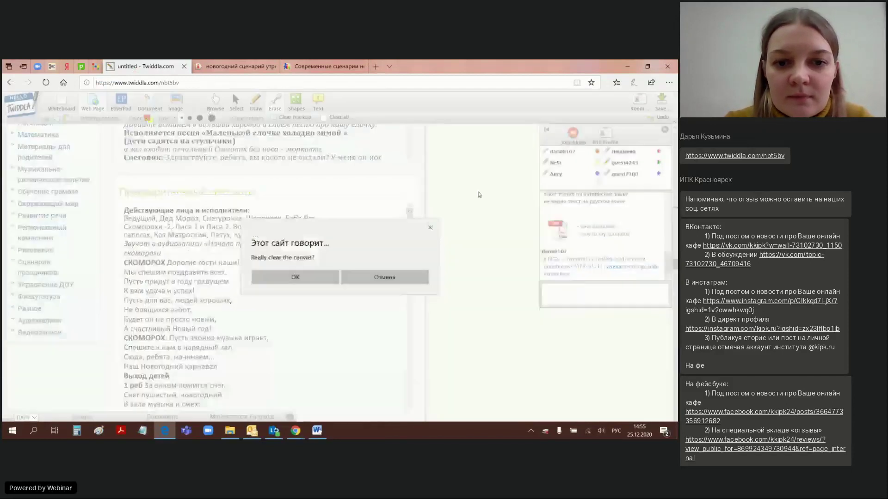
key("Return")
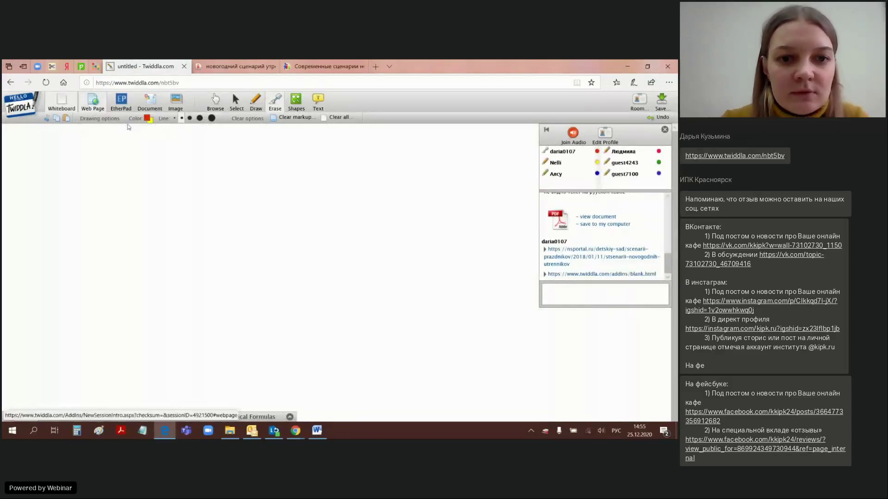
Load the copied detskijvopros.ru address as the whiteboard's web page background.
left_click(92, 110)
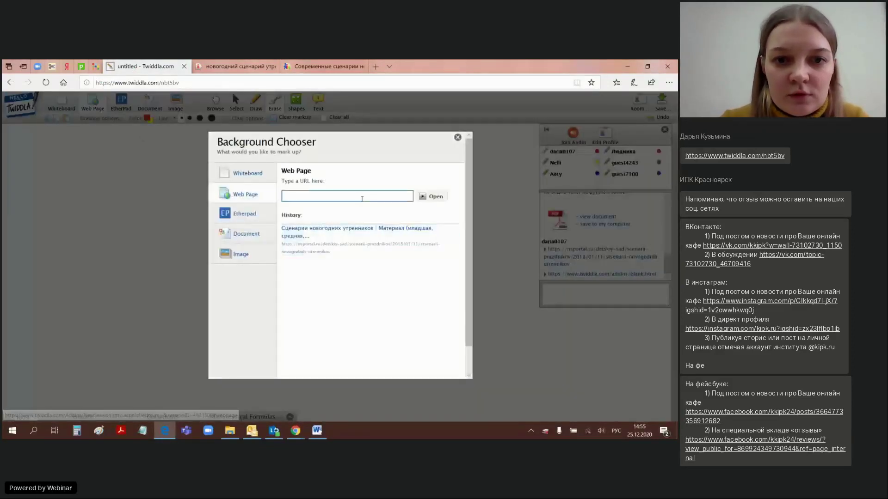
key("ctrl+v")
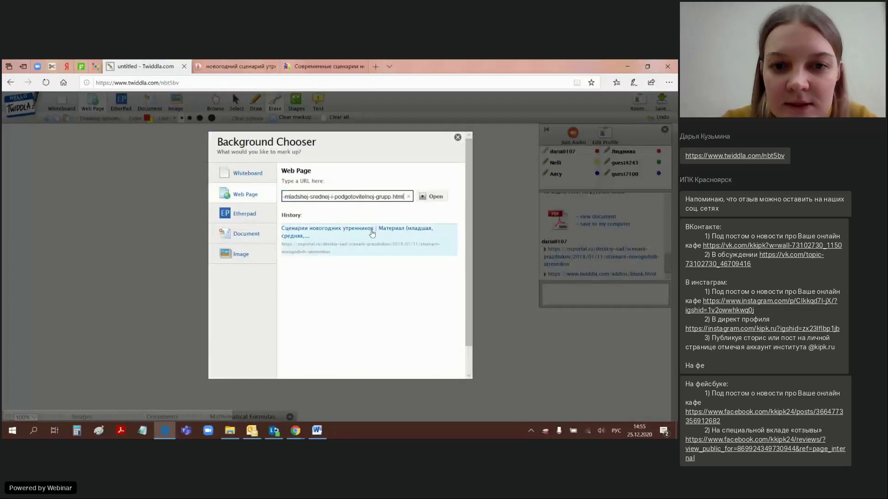
left_click(428, 197)
left_click(284, 294)
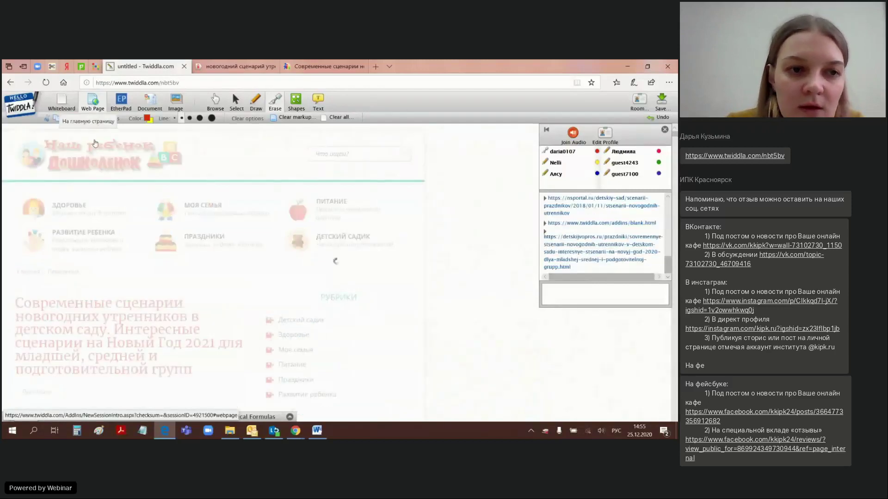
Review the history of loaded web pages in the Background Chooser and close it without choosing a page.
left_click(97, 105)
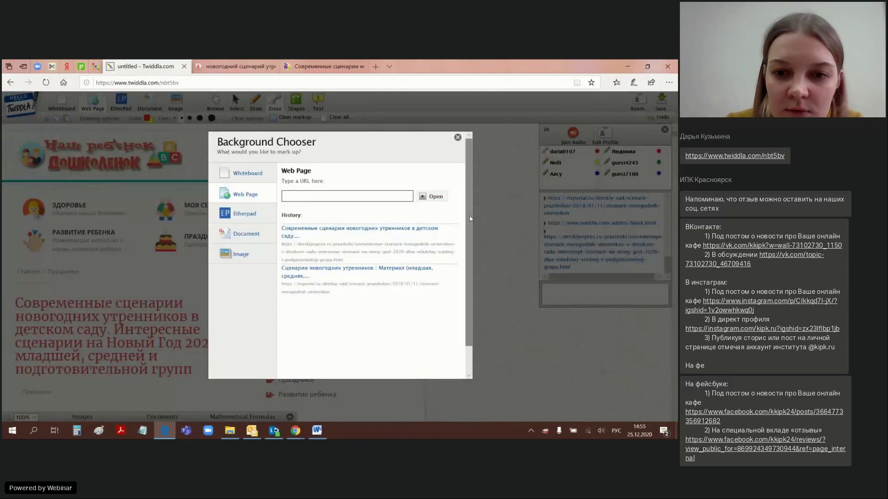
scroll(469, 239, "down", 1)
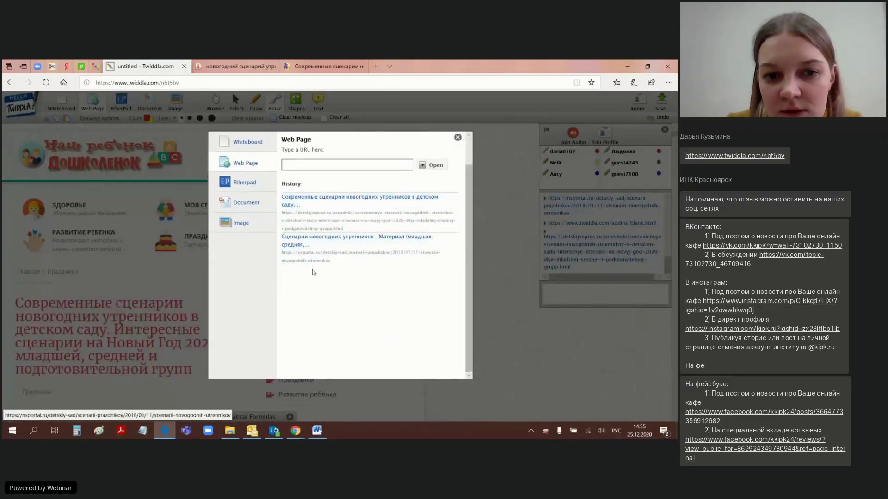
left_click(304, 167)
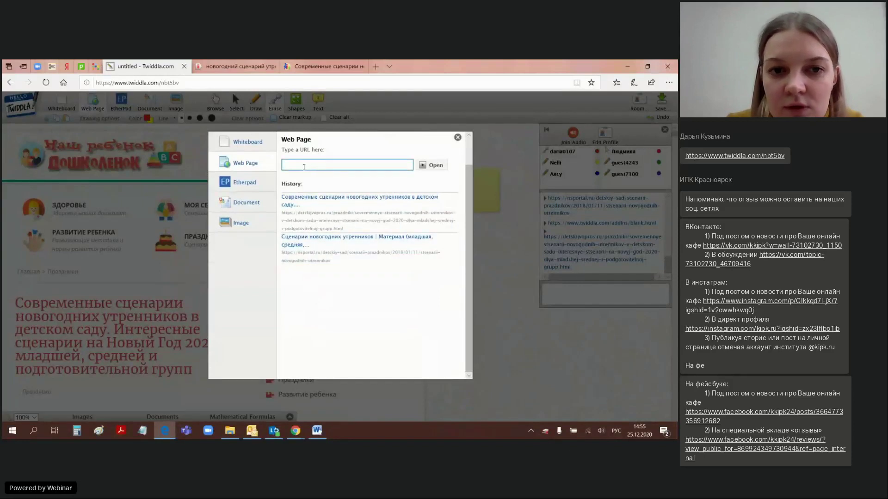
left_click(458, 137)
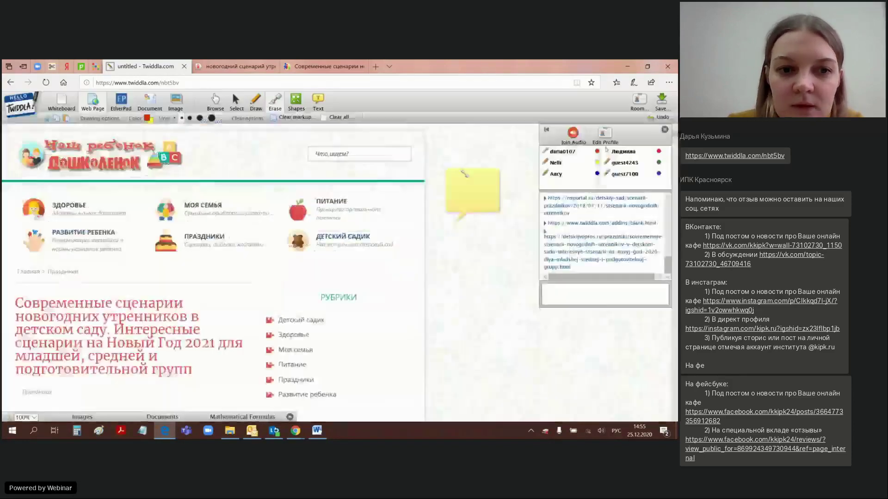
In the script dialogue, underline the first «Ведущая» freehand in red and the three «Реб» labels below it in green.
scroll(442, 286, "down", 10)
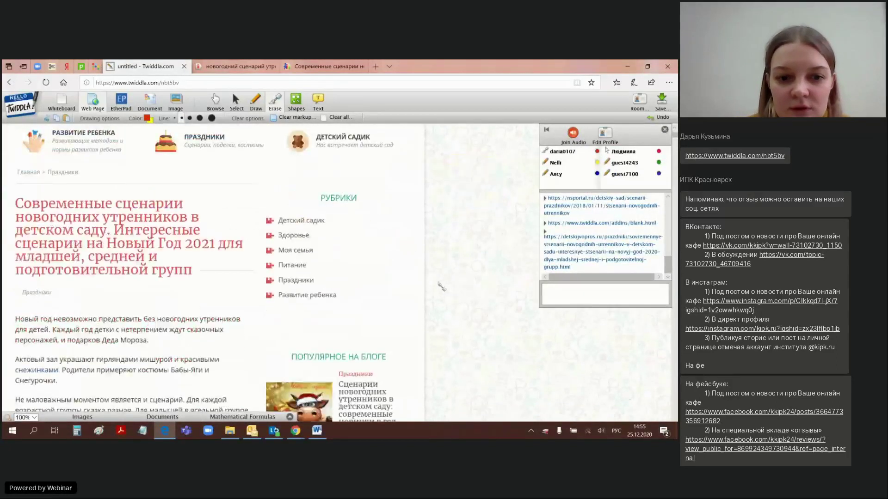
scroll(438, 288, "up", 10)
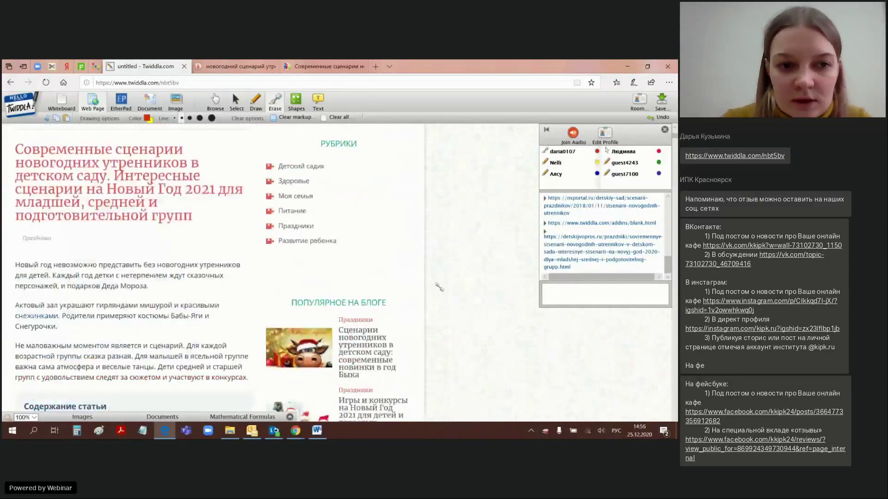
scroll(440, 289, "up", 3)
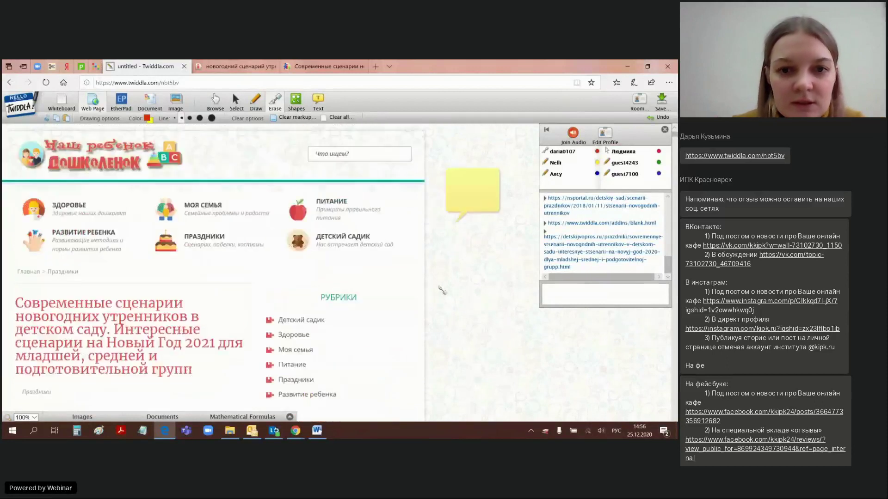
scroll(441, 294, "down", 10)
scroll(442, 295, "down", 1)
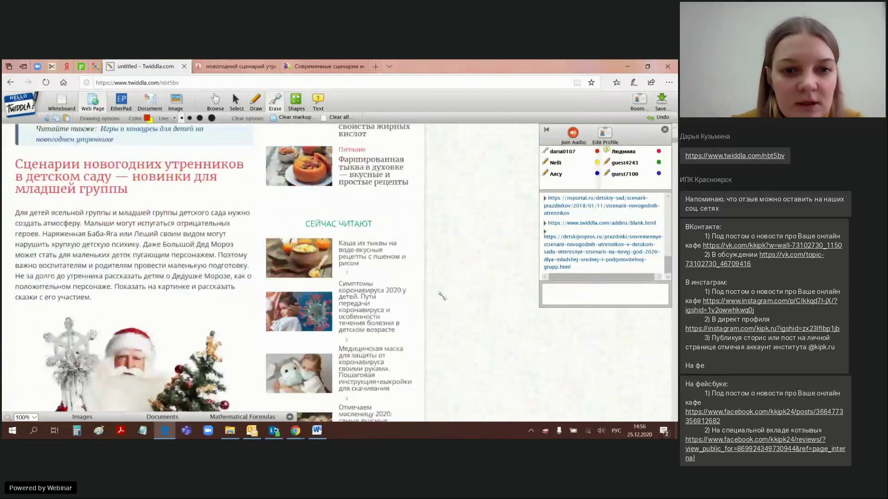
scroll(441, 295, "down", 10)
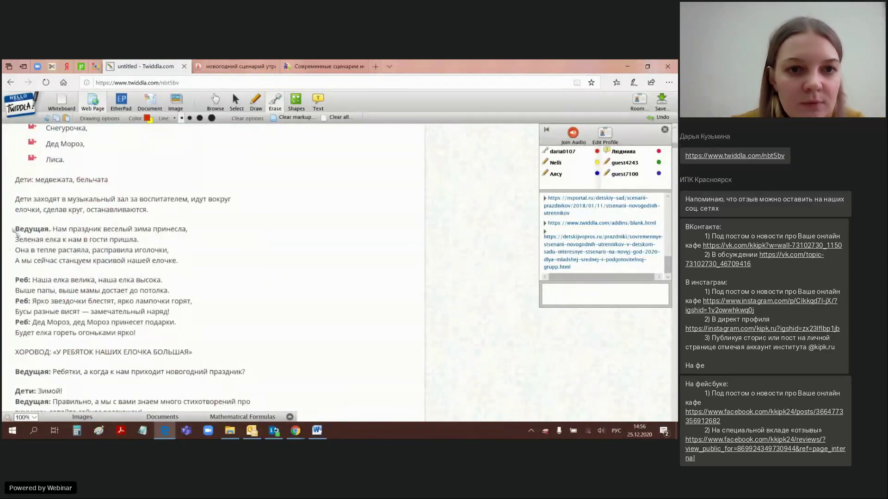
left_click(256, 101)
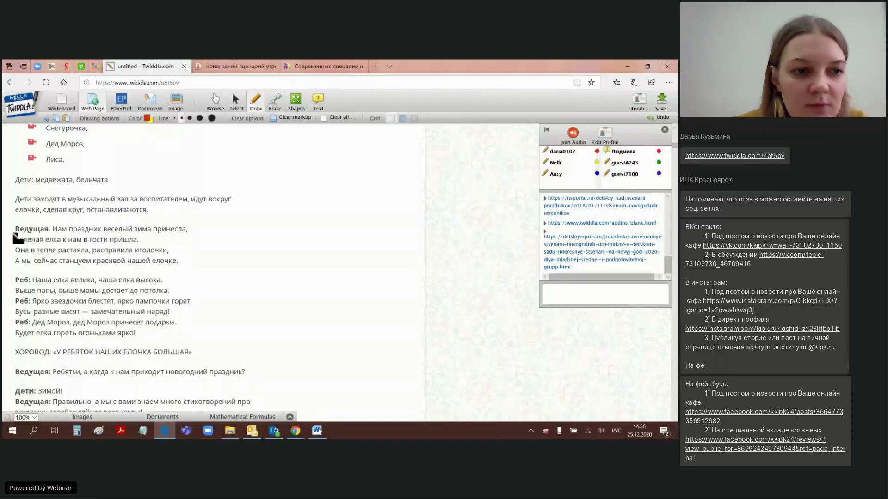
left_click_drag(14, 234, 49, 234)
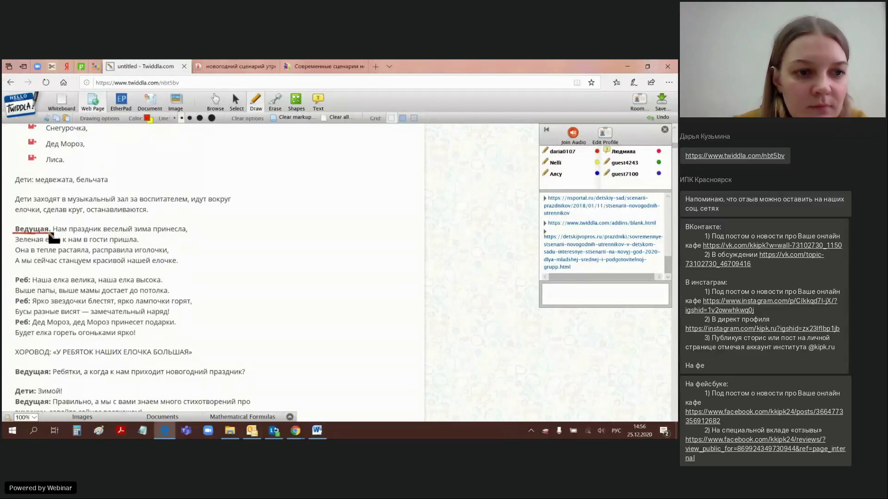
left_click(147, 118)
mouse_move(11, 285)
left_mouse_down()
mouse_move(29, 285)
mouse_move(30, 325)
left_mouse_up()
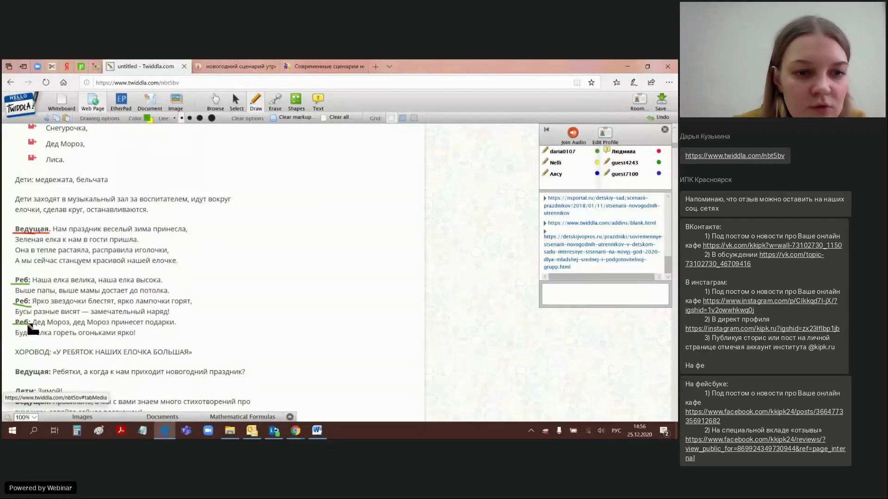
Activate the Shapes tool and look over the page from the underlined dialogue back to its header and the article's contents list.
left_click(296, 101)
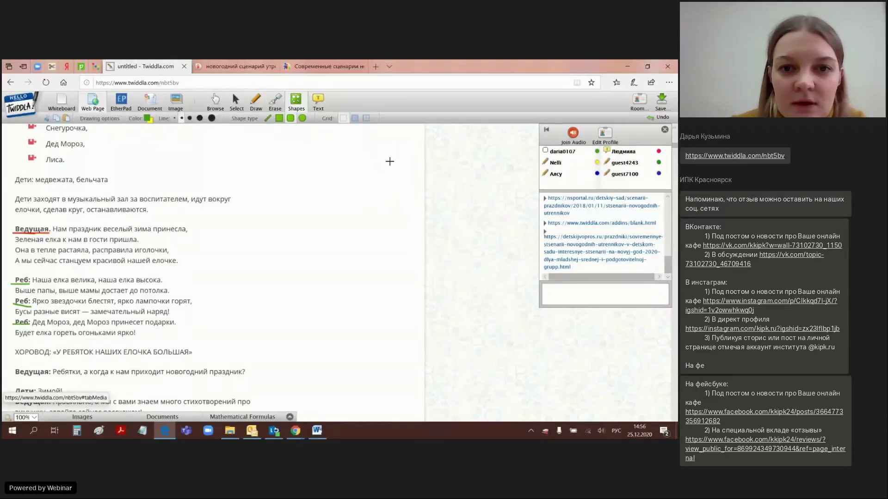
scroll(431, 171, "up", 5)
scroll(430, 172, "down", 10)
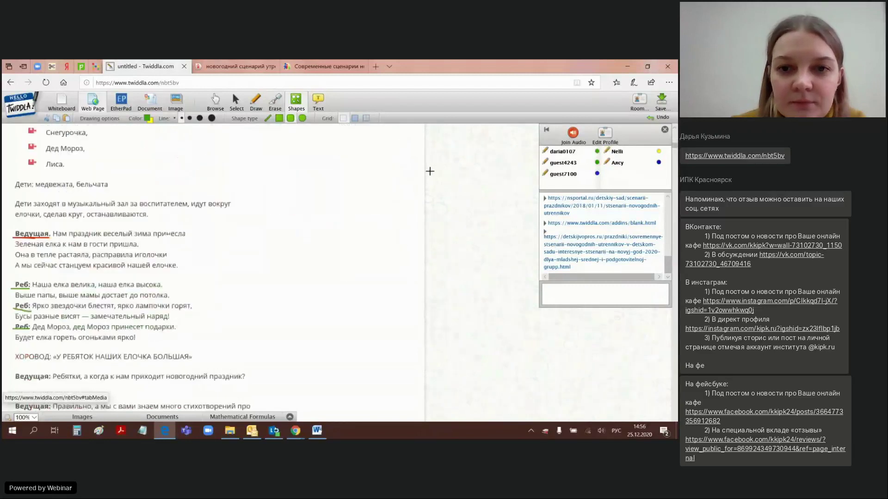
scroll(457, 179, "up", 10)
scroll(463, 197, "up", 15)
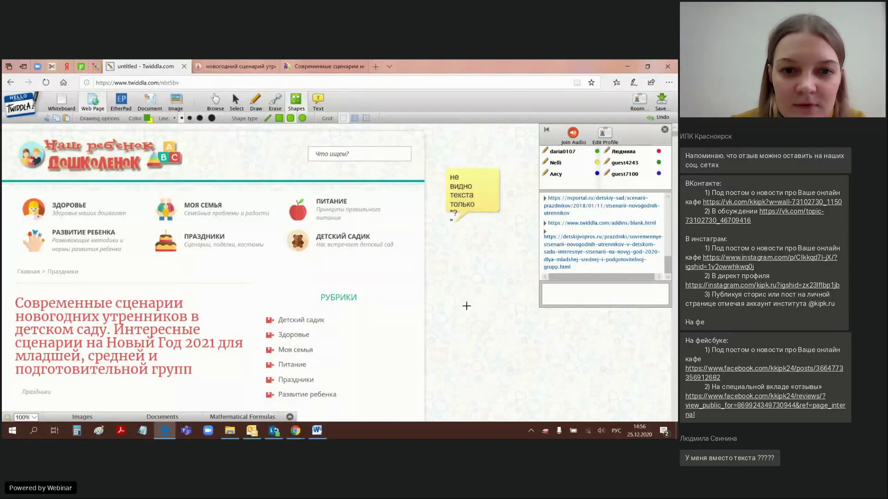
scroll(470, 300, "down", 2)
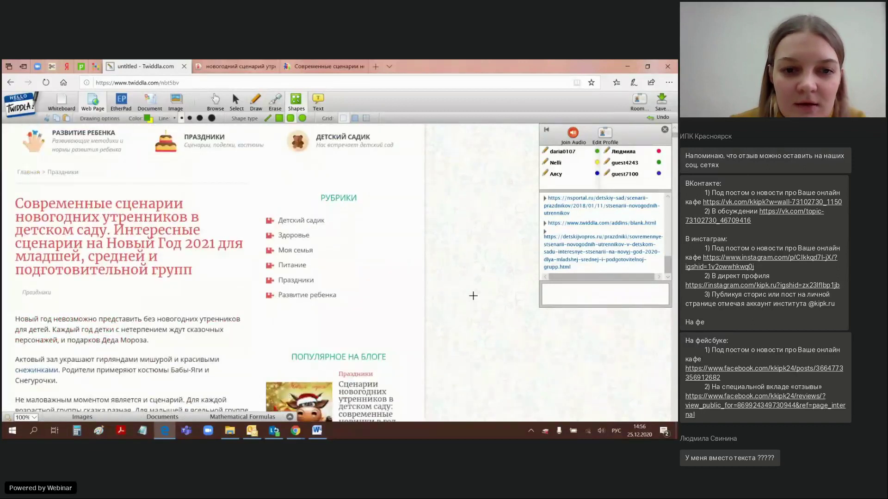
scroll(473, 296, "down", 3)
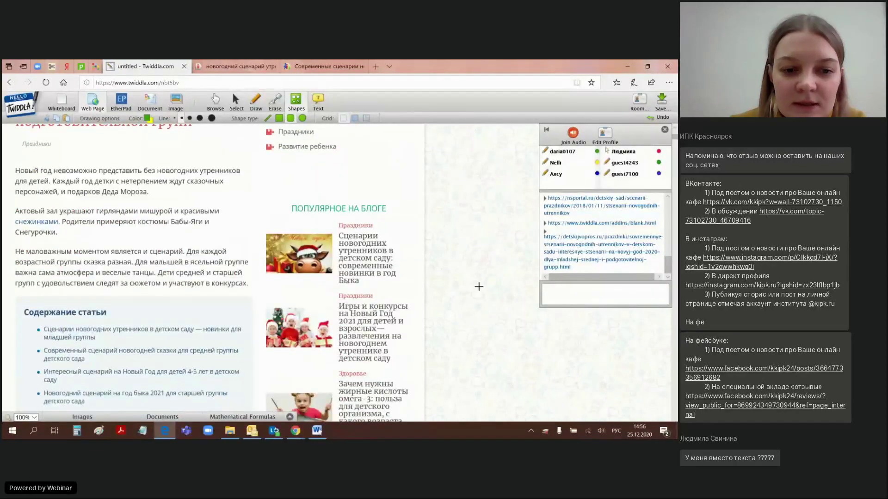
left_click(253, 432)
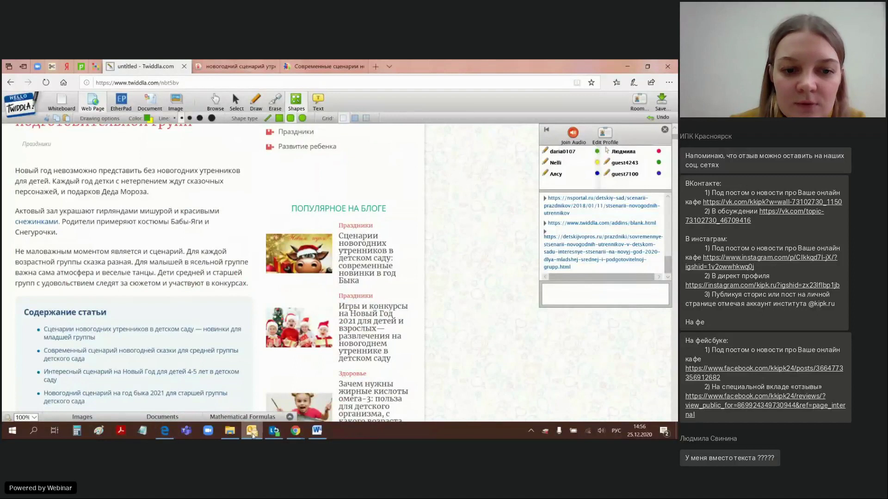
left_click(254, 434)
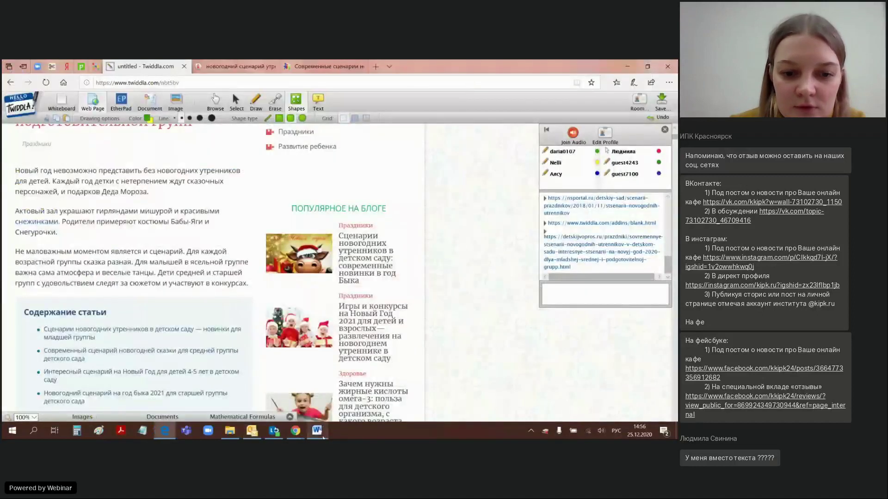
mouse_move(322, 436)
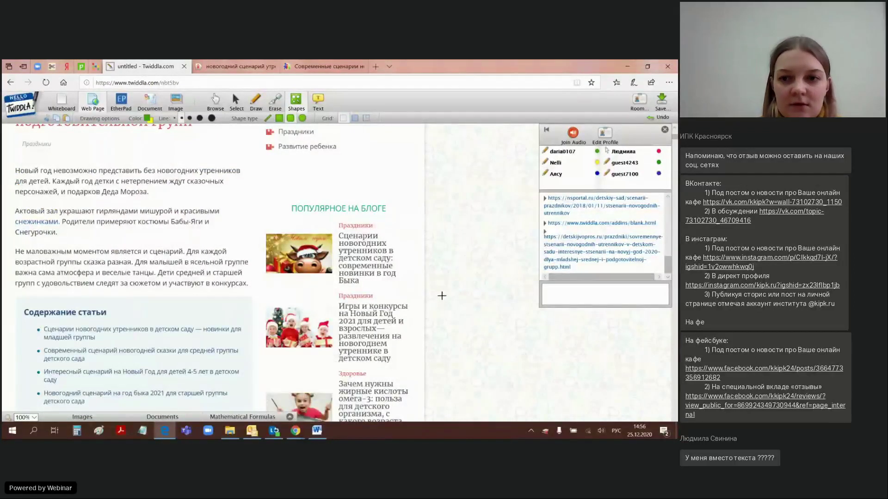
Move the empty yellow note from the edge of the page header to the blank margin beneath the note with text.
scroll(446, 284, "up", 5)
scroll(447, 277, "up", 2)
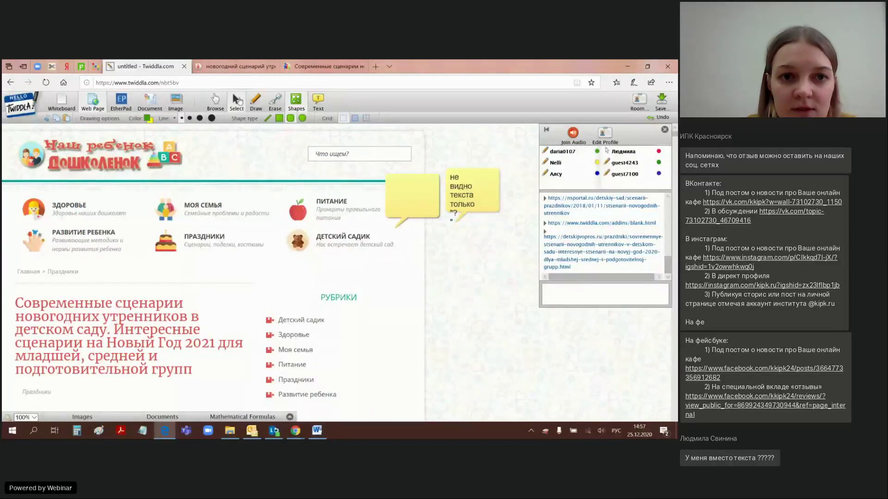
left_click_drag(426, 194, 476, 318)
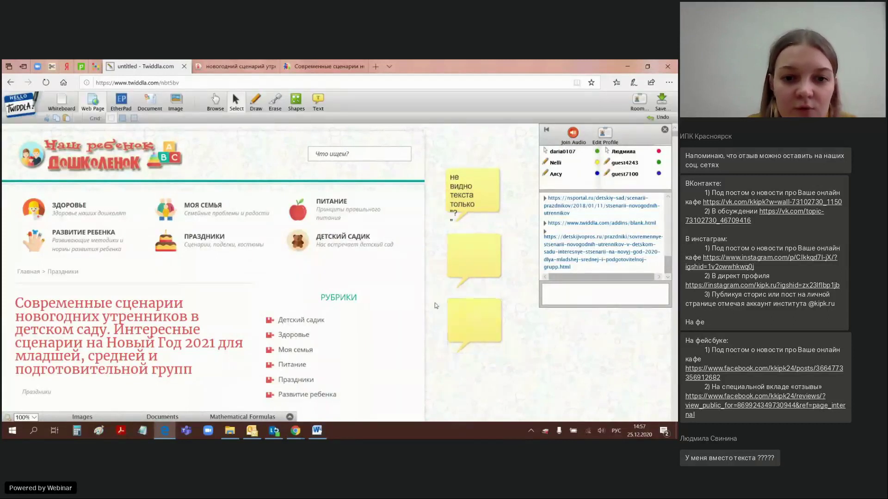
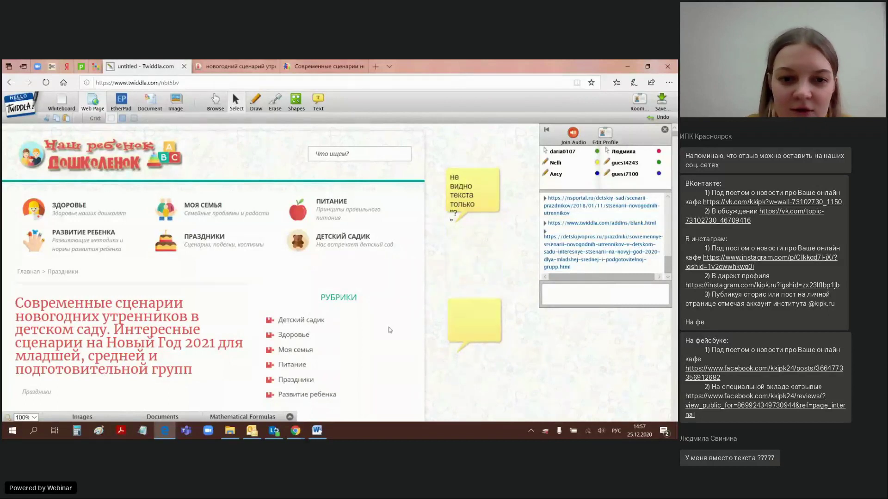
Close the separate browser tab holding the original detskijvopros.ru article.
scroll(391, 333, "down", 3)
scroll(391, 333, "down", 4)
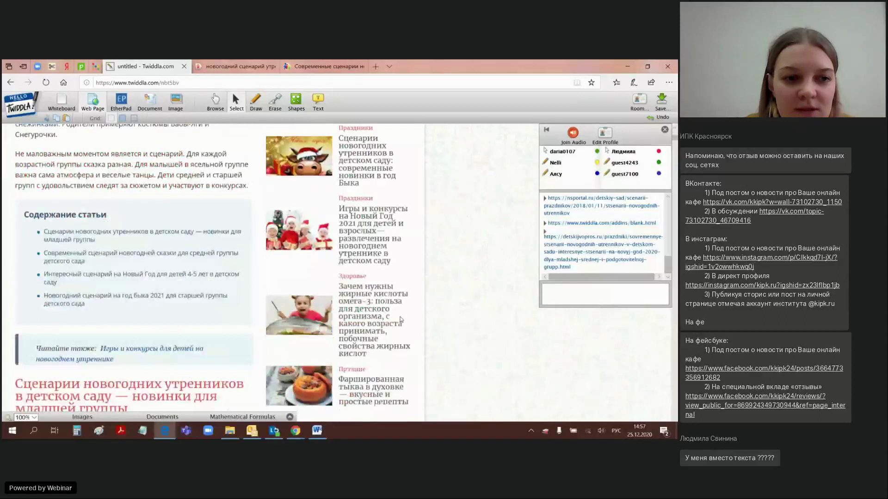
scroll(401, 320, "down", 3)
scroll(398, 322, "down", 8)
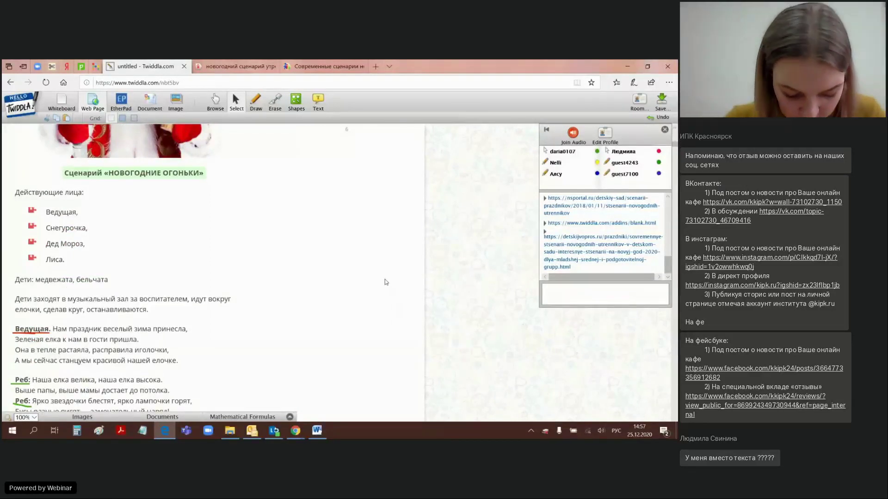
left_click(332, 67)
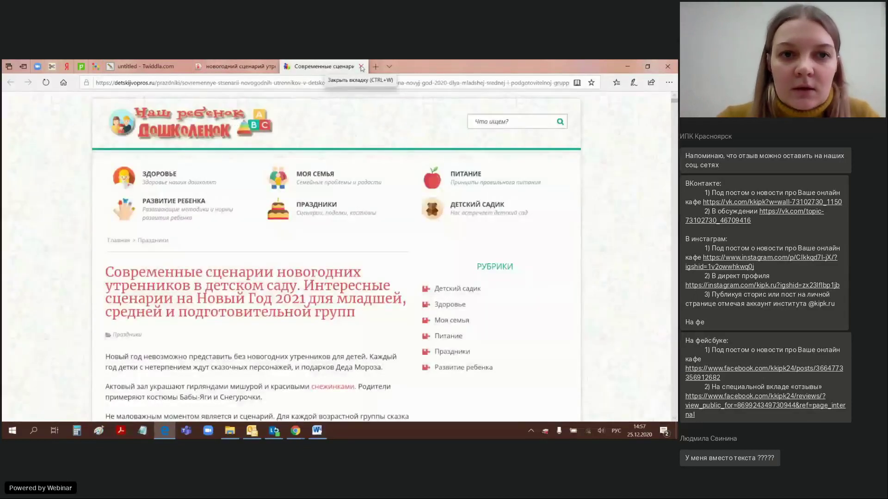
left_click(361, 67)
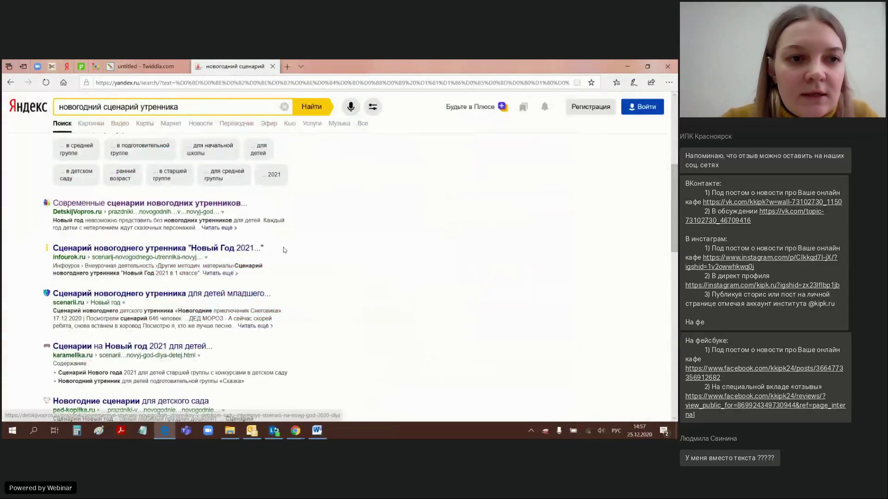
Review the Yandex results and search suggestions for «новогодний сценарий утренника» and return to the Twiddla whiteboard.
scroll(289, 254, "down", 5)
scroll(180, 112, "up", 1)
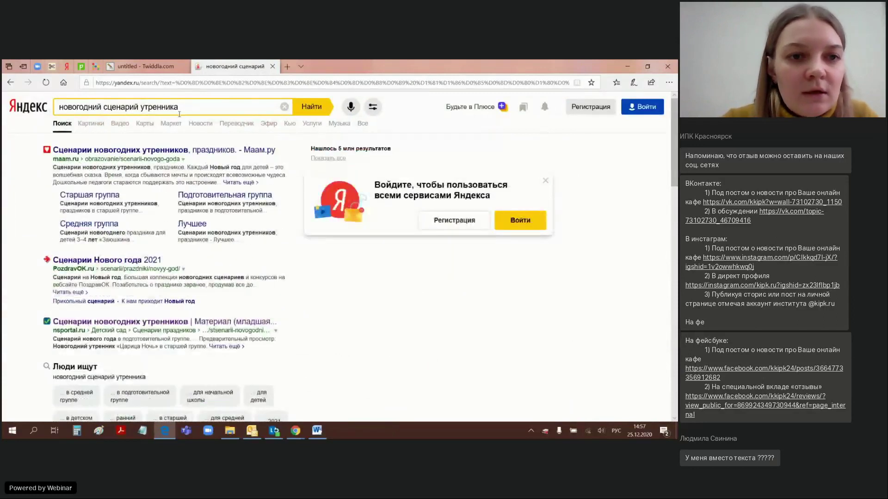
left_click_drag(179, 106, 58, 106)
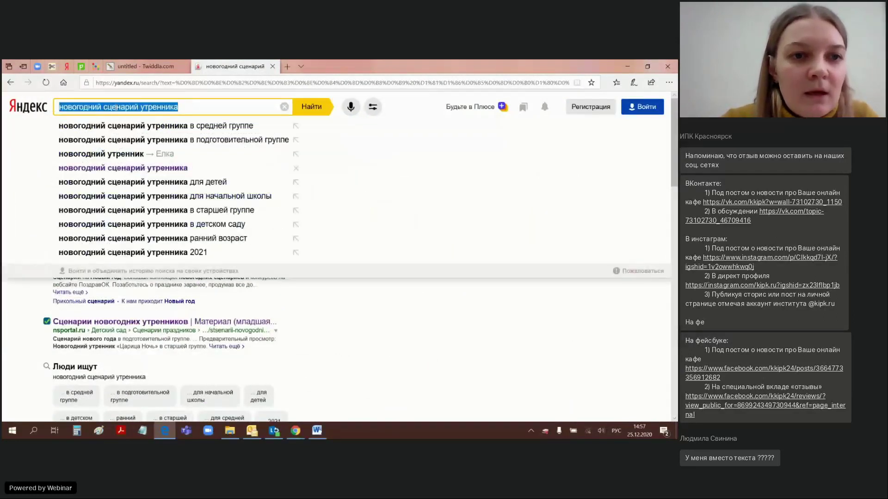
left_click(187, 107)
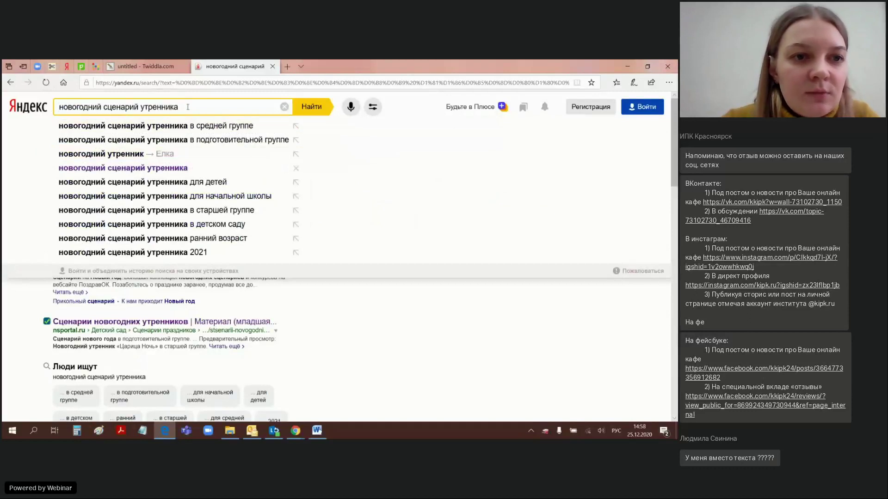
left_click(146, 66)
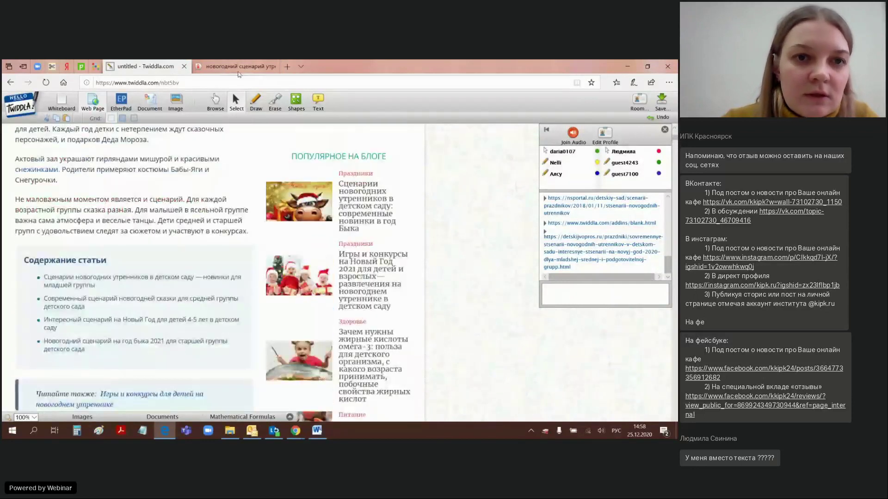
left_click(238, 67)
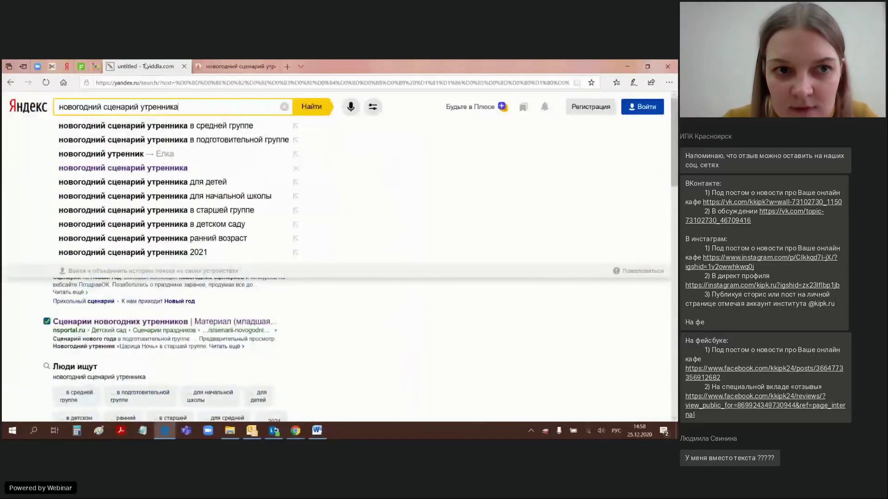
left_click(145, 66)
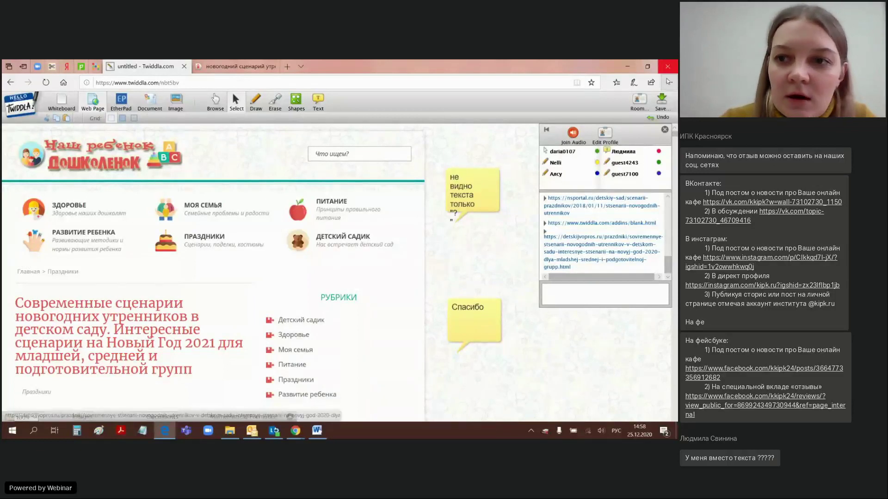
Mark up the page freehand in green, crossing out «Моя семья» and the article headline and circling «Рубрики».
left_click(254, 110)
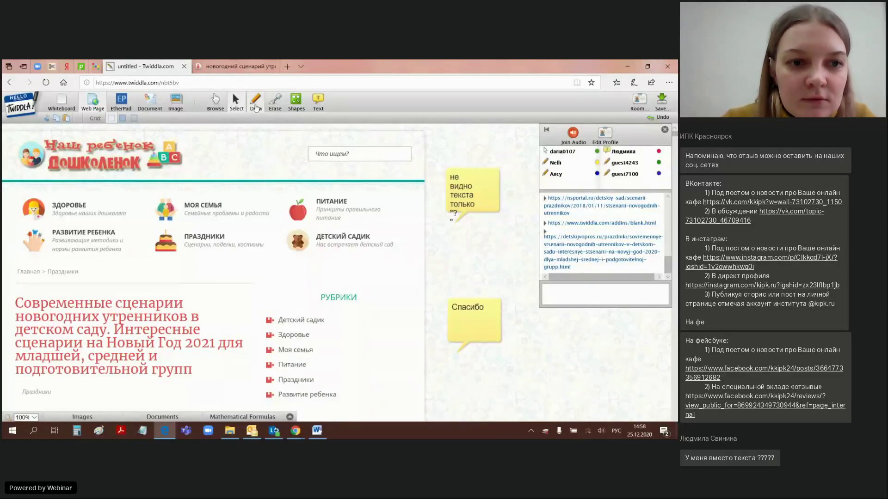
mouse_move(198, 204)
left_mouse_down()
mouse_move(221, 221)
mouse_move(201, 222)
left_mouse_up()
left_click(332, 256)
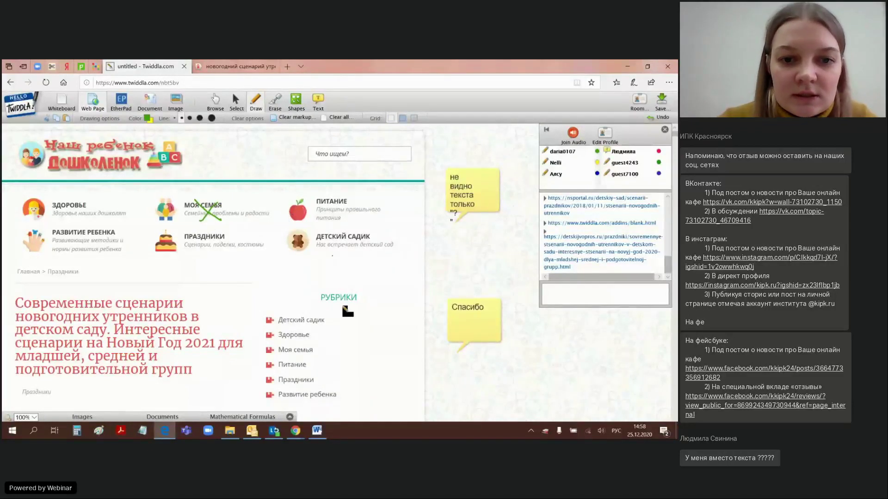
mouse_move(303, 309)
left_mouse_down()
mouse_move(368, 283)
mouse_move(300, 302)
left_mouse_up()
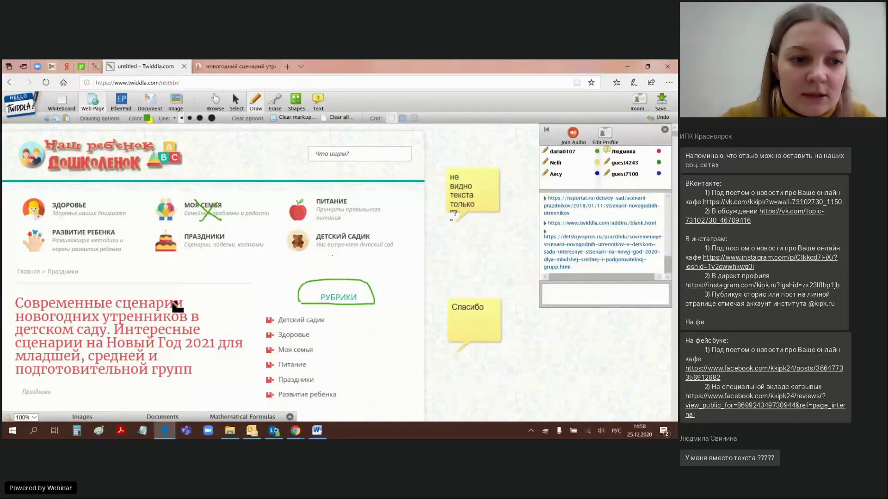
scroll(176, 308, "down", 2)
left_click_drag(58, 198, 111, 257)
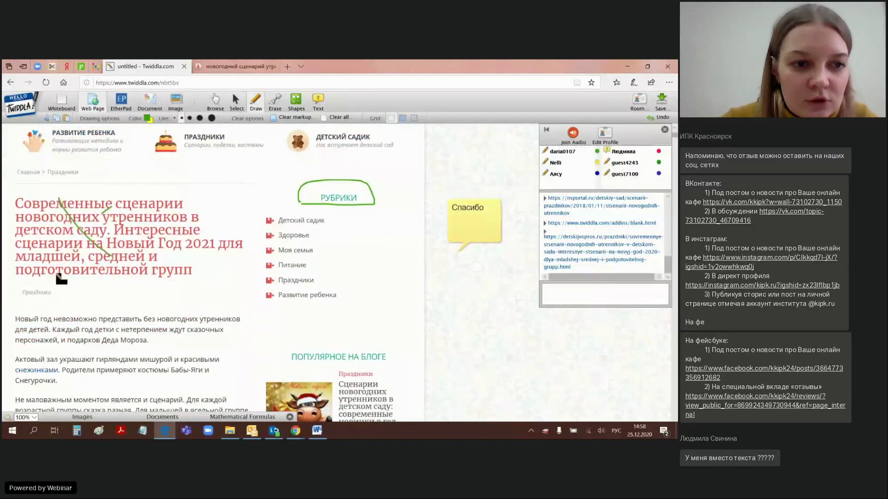
Add short green freehand strokes beside the four characters in the script's «Действующие лица» list.
scroll(254, 304, "down", 3)
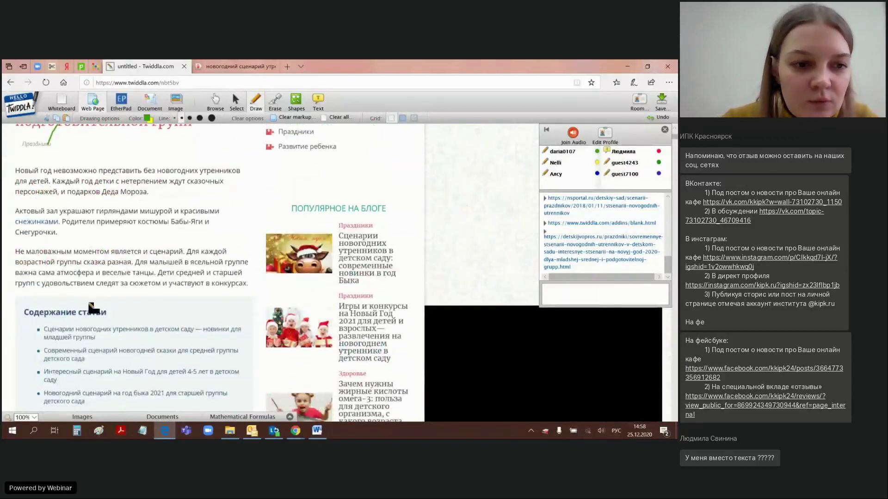
scroll(93, 309, "down", 10)
scroll(95, 290, "down", 6)
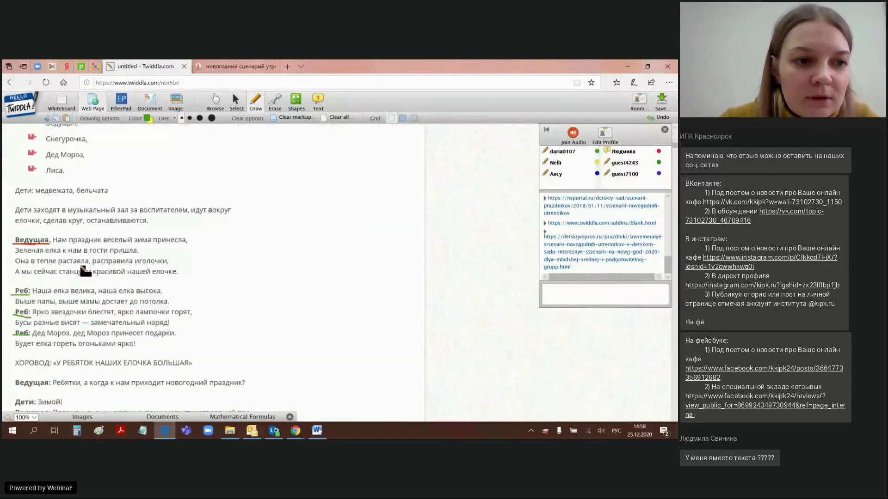
scroll(47, 252, "up", 1)
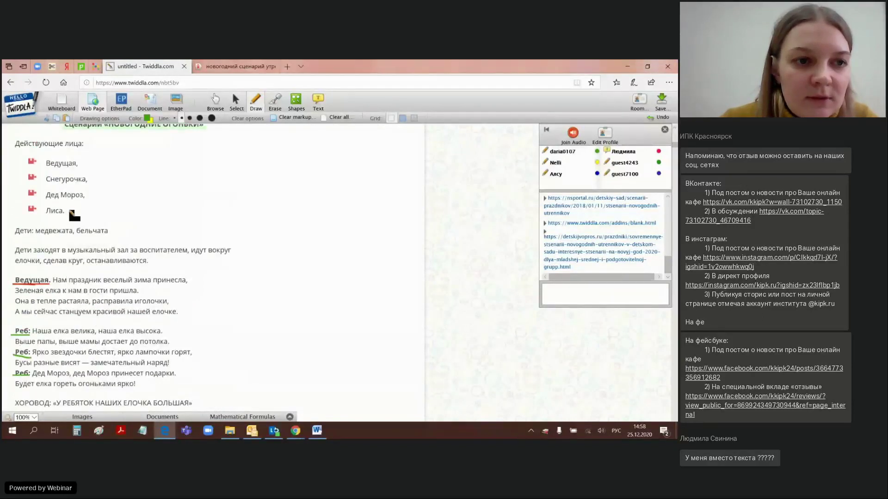
scroll(72, 208, "up", 1)
mouse_move(83, 212)
left_mouse_down()
mouse_move(128, 229)
mouse_move(86, 256)
mouse_move(104, 255)
left_mouse_up()
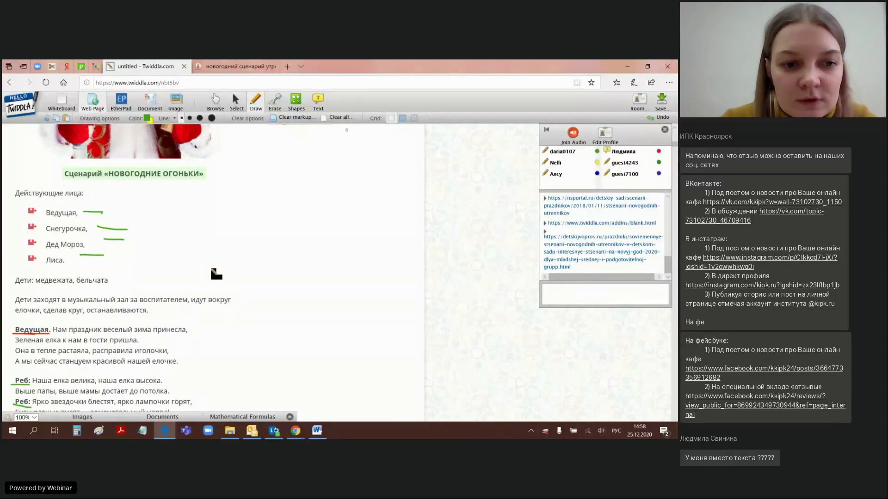
Clear the entire canvas, including the loaded web page, the notes and all markup.
scroll(216, 273, "down", 10)
scroll(217, 279, "down", 10)
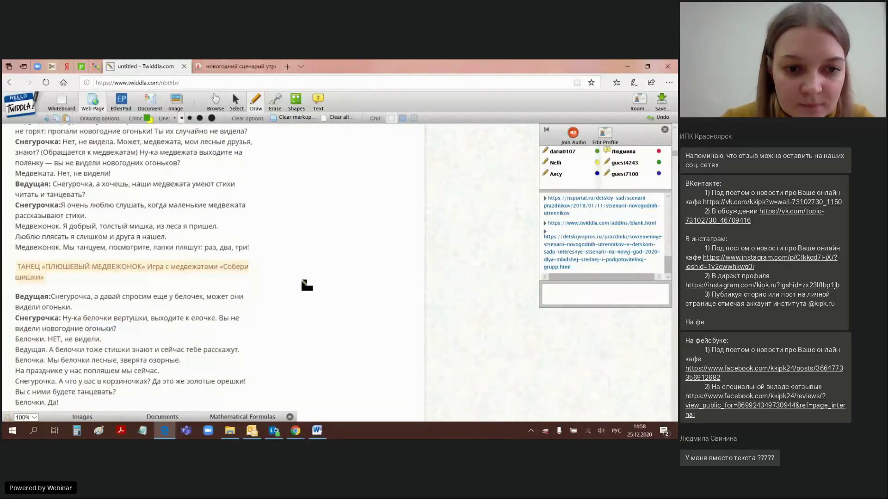
scroll(305, 285, "down", 10)
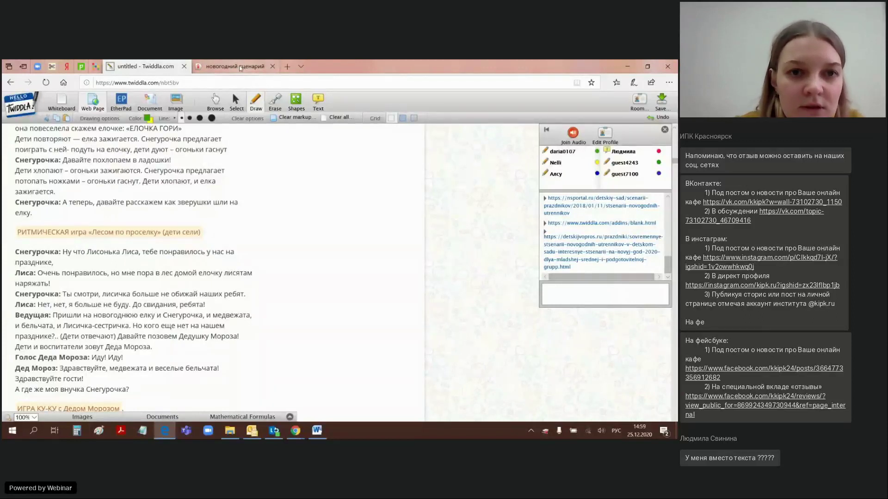
left_click(268, 67)
left_click(146, 69)
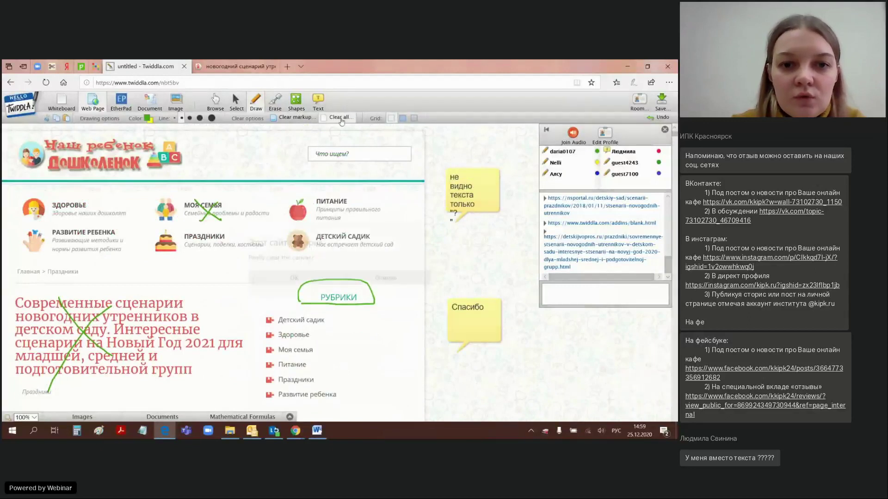
left_click(340, 117)
left_click(300, 278)
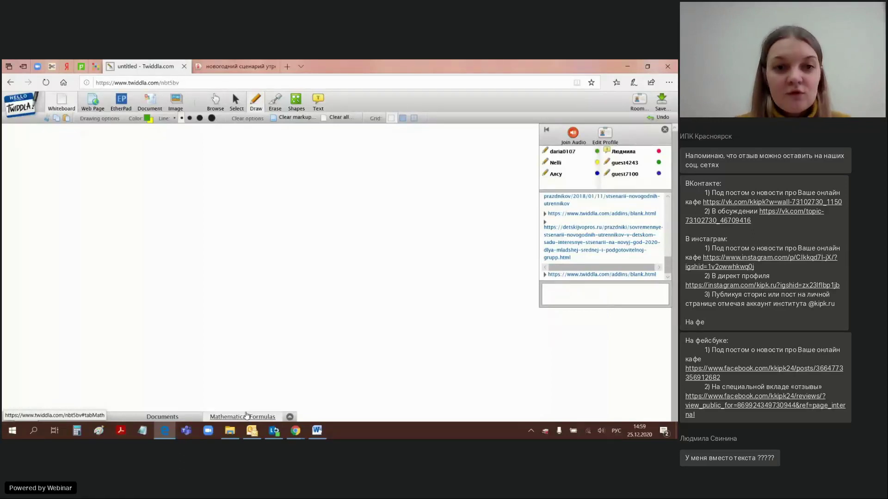
Show the fine grid, switch to the coarser snapping grid, and draw a green rectangle and stepped line that follow it.
mouse_move(233, 436)
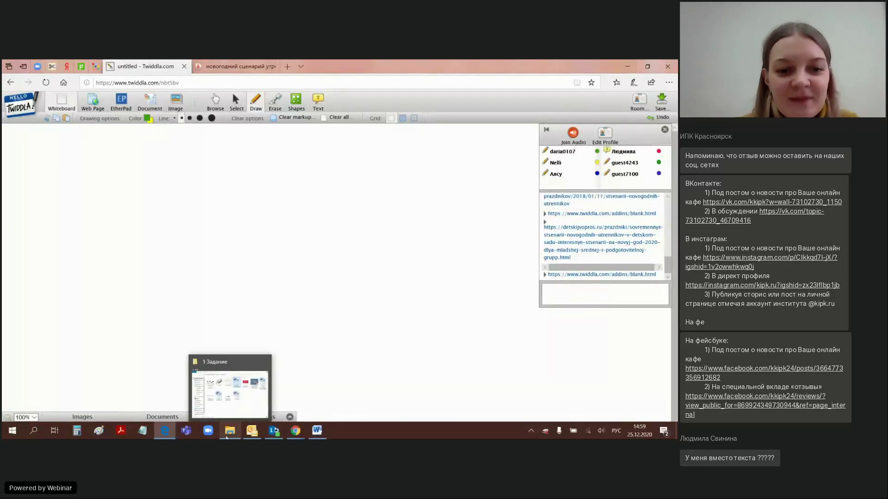
mouse_move(321, 431)
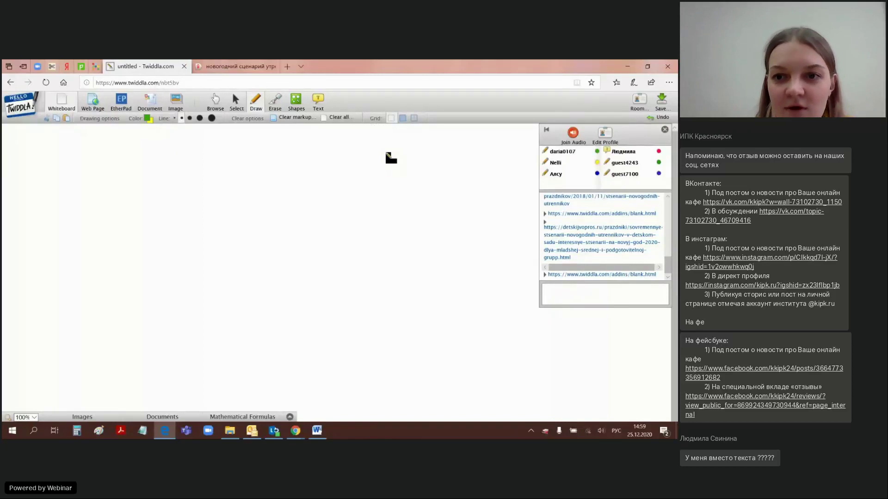
left_click(403, 119)
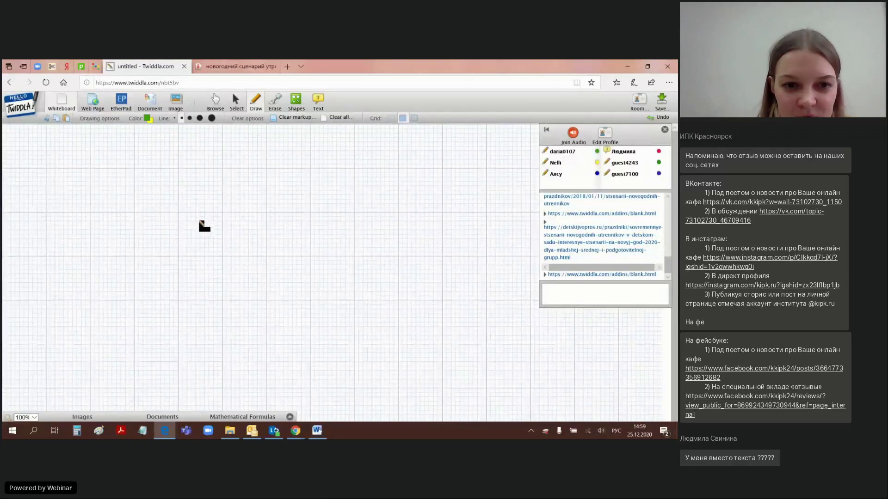
left_click(414, 119)
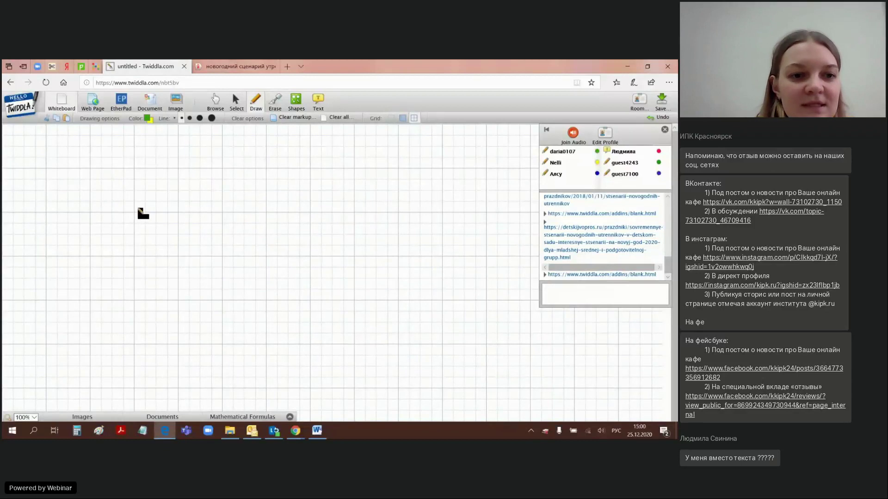
mouse_move(134, 202)
left_mouse_down()
mouse_move(146, 201)
mouse_move(157, 180)
mouse_move(169, 183)
mouse_move(169, 206)
mouse_move(113, 214)
mouse_move(119, 170)
mouse_move(129, 244)
mouse_move(34, 223)
left_mouse_up()
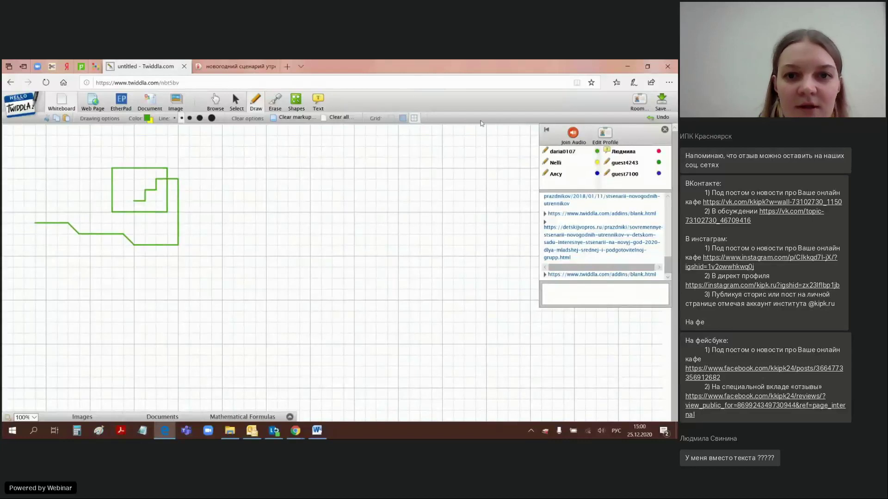
Clear the snapped green drawing from the canvas and turn the coarser snapping grid on again.
left_click(335, 121)
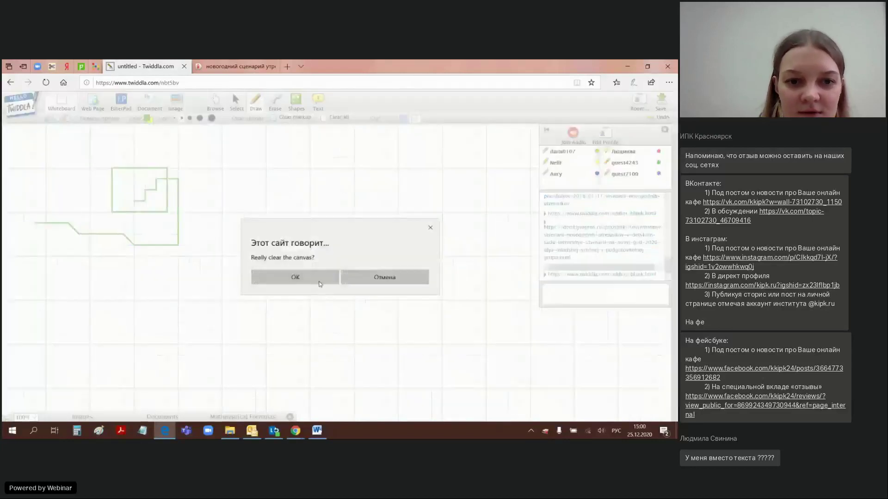
left_click(313, 273)
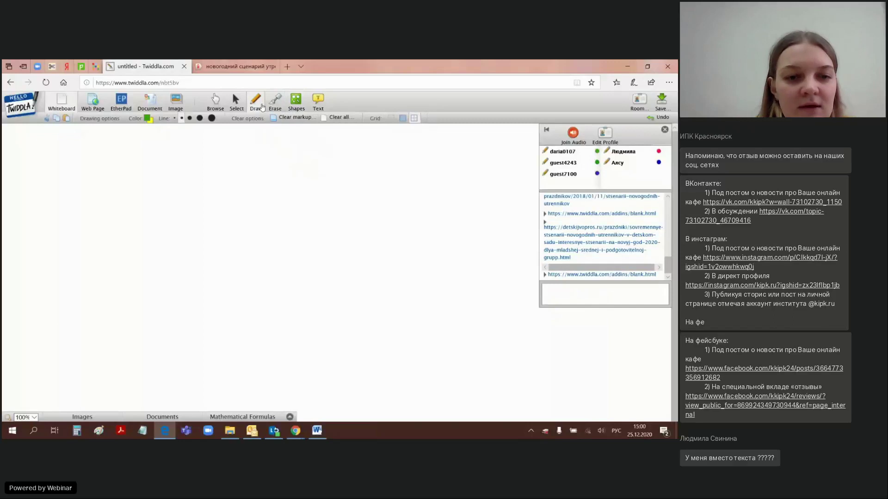
left_click(414, 118)
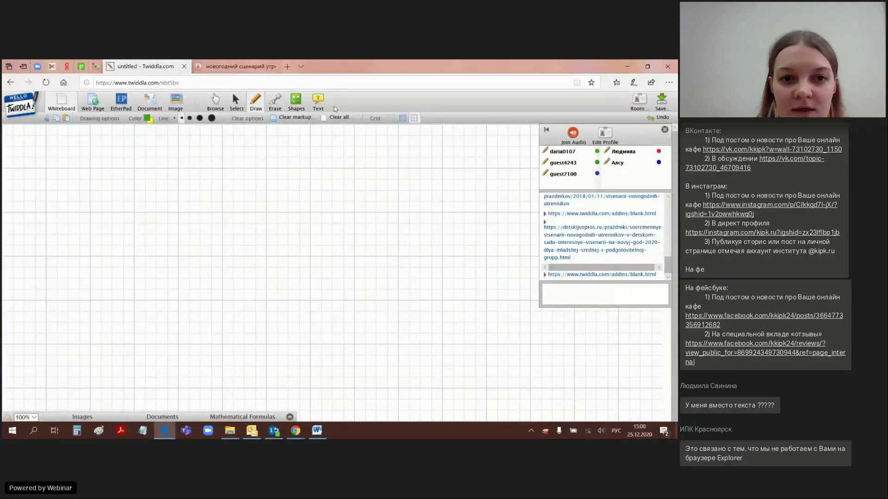
Draw a green triangle from three straight line shapes snapped to the coarser grid in the canvas's upper-left area.
left_click(296, 105)
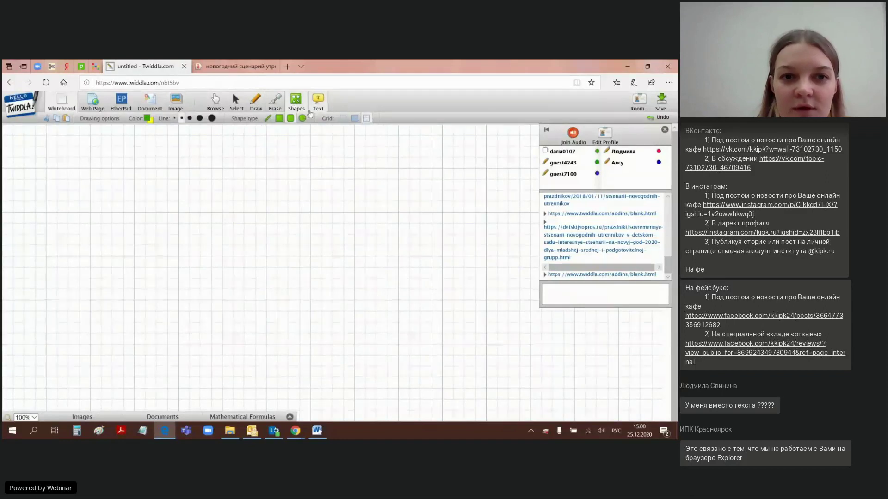
left_click(268, 118)
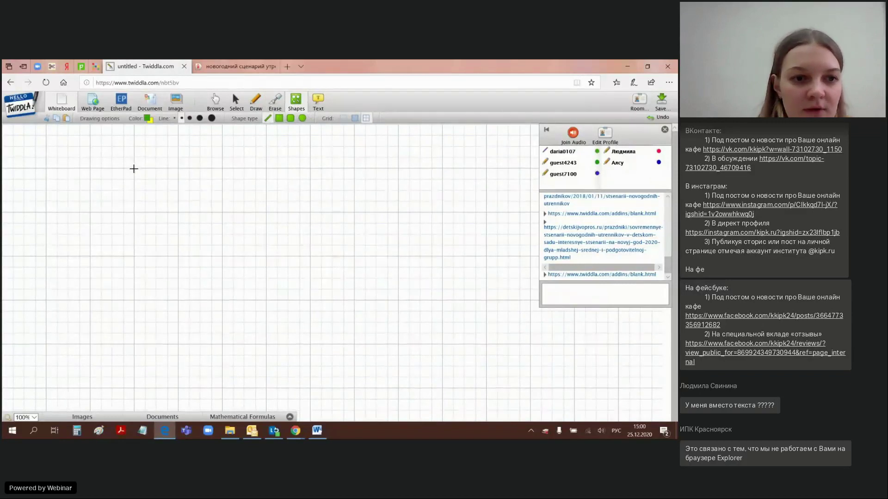
left_click_drag(134, 168, 98, 203)
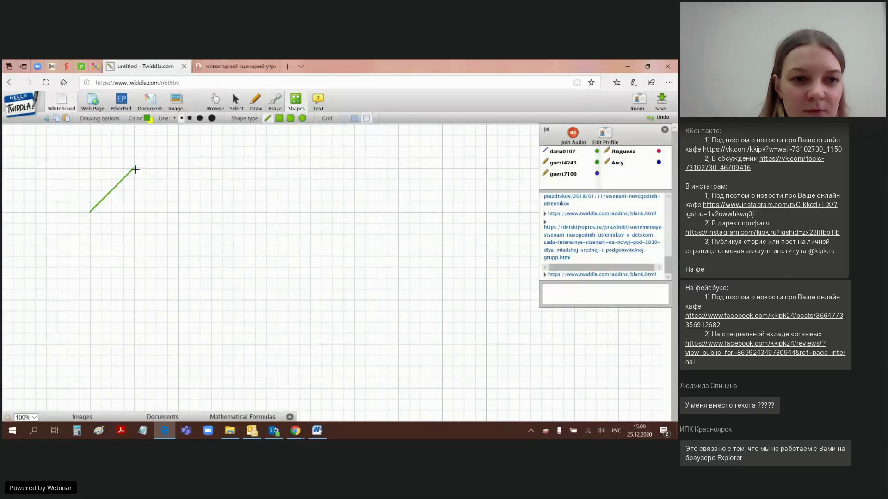
left_click_drag(134, 168, 178, 212)
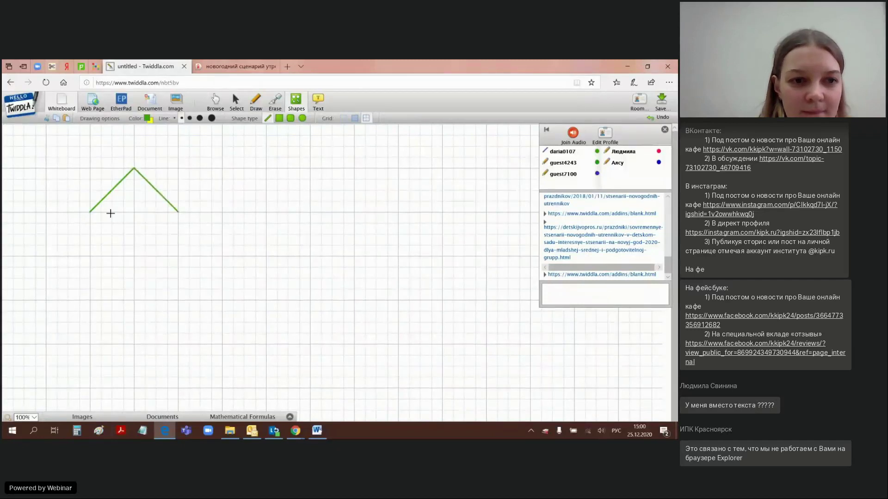
left_click_drag(90, 212, 178, 212)
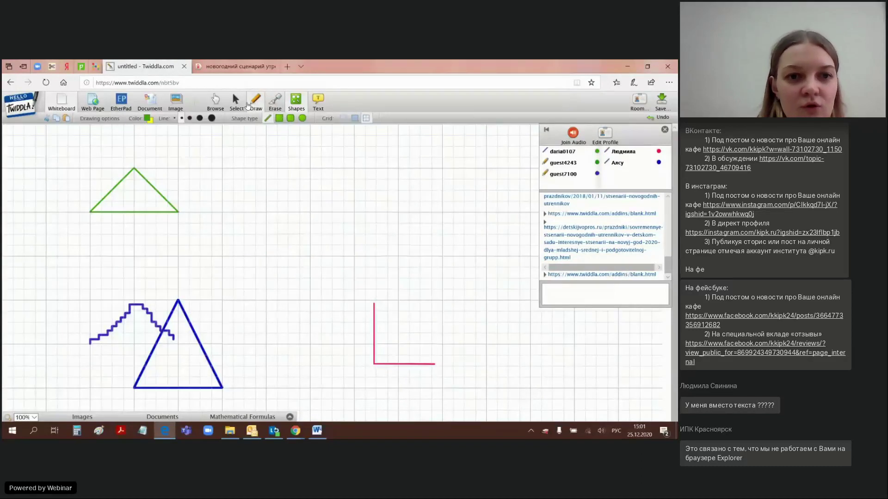
Select the purple stepped freehand strokes and move them off the drawing area, leaving the triangles in place.
left_click(236, 103)
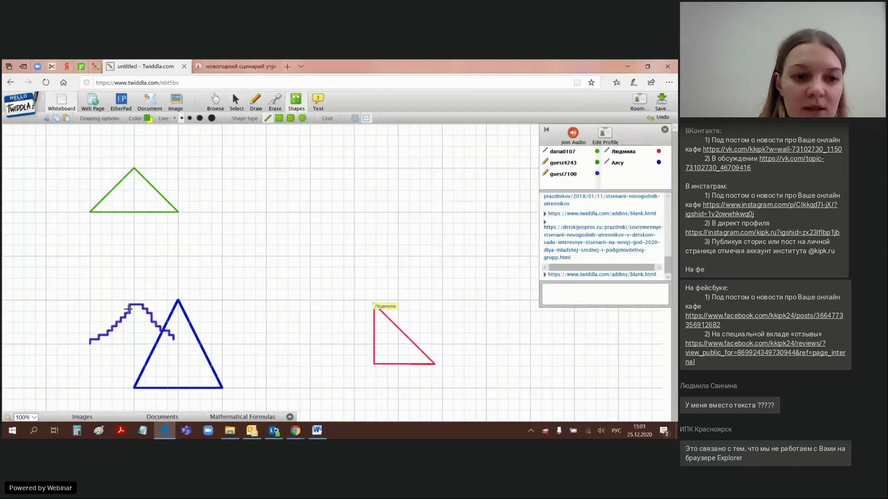
left_click(236, 101)
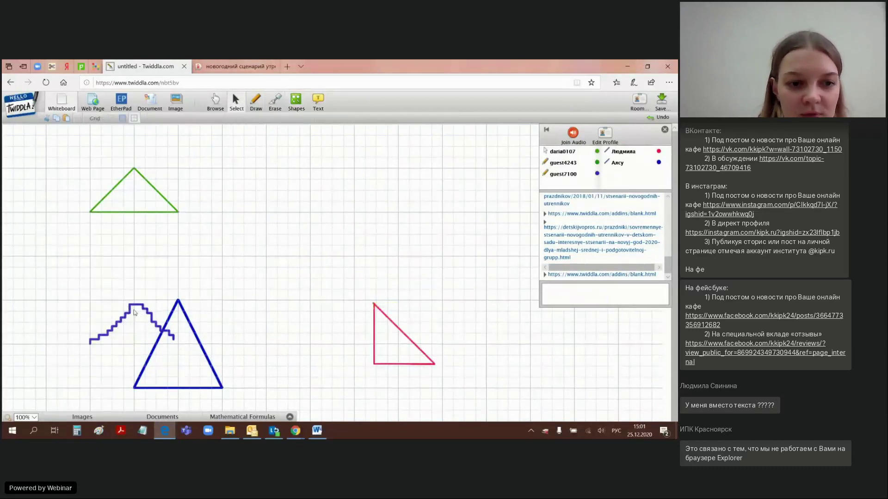
mouse_move(124, 316)
left_mouse_down()
mouse_move(139, 291)
mouse_move(239, 224)
mouse_move(334, 119)
mouse_move(342, 93)
left_mouse_up()
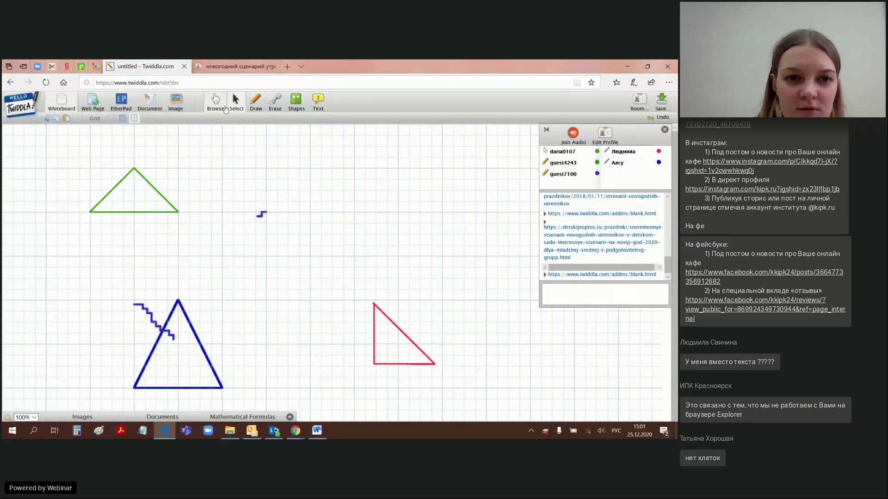
mouse_move(146, 312)
left_mouse_down()
mouse_move(178, 253)
mouse_move(321, 141)
mouse_move(346, 98)
left_mouse_up()
left_click_drag(357, 155, 341, 99)
left_click_drag(260, 217, 340, 99)
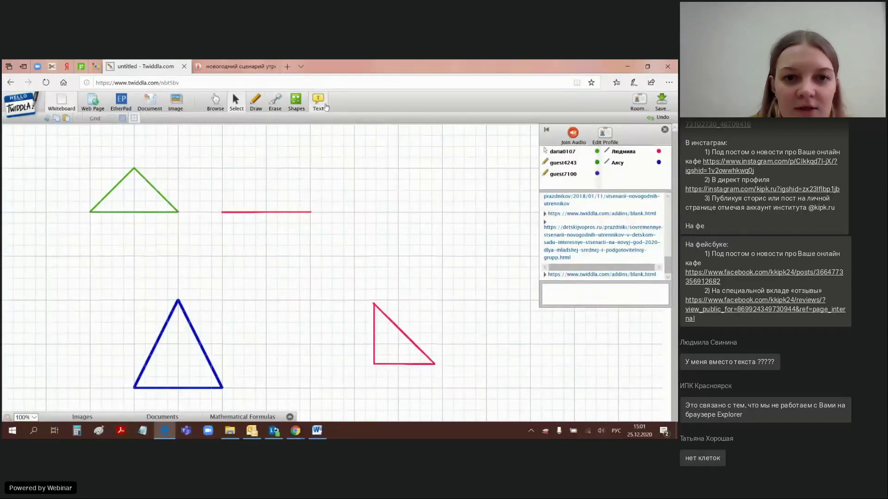
Hide the grid, show the coarser snapping grid again, and return to no grid with the shape tool active.
left_click(306, 113)
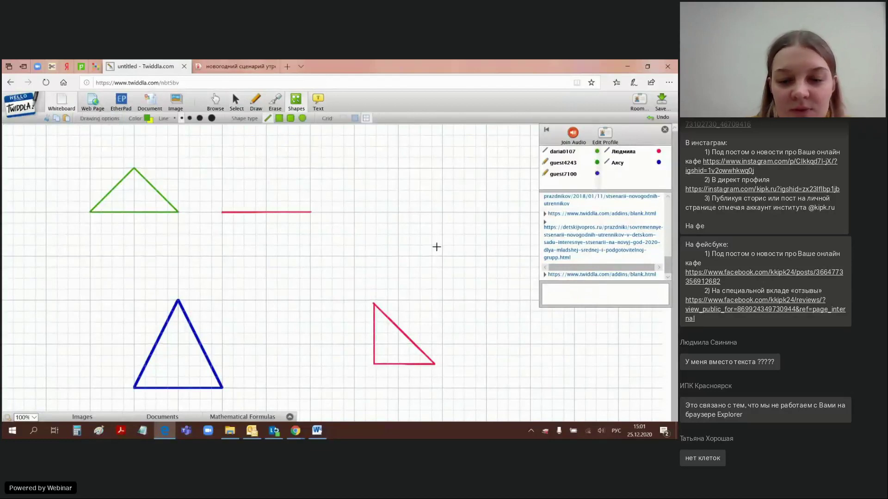
scroll(676, 271, "down", 1)
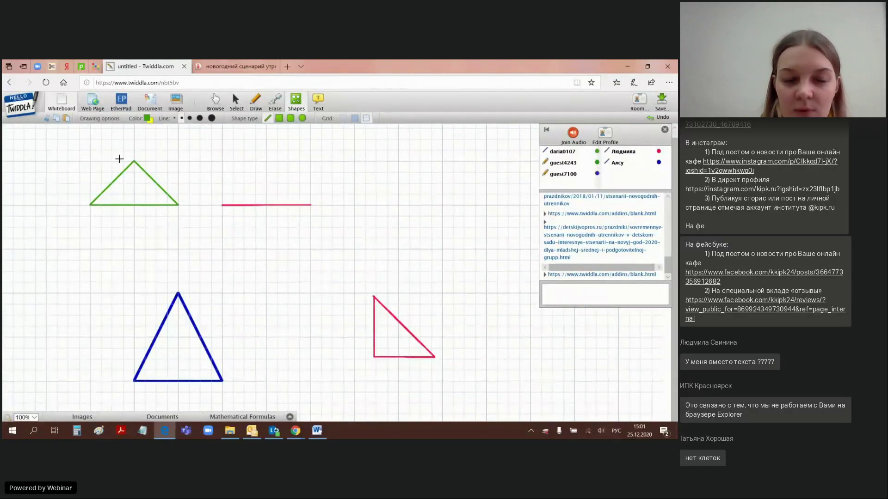
left_click(343, 119)
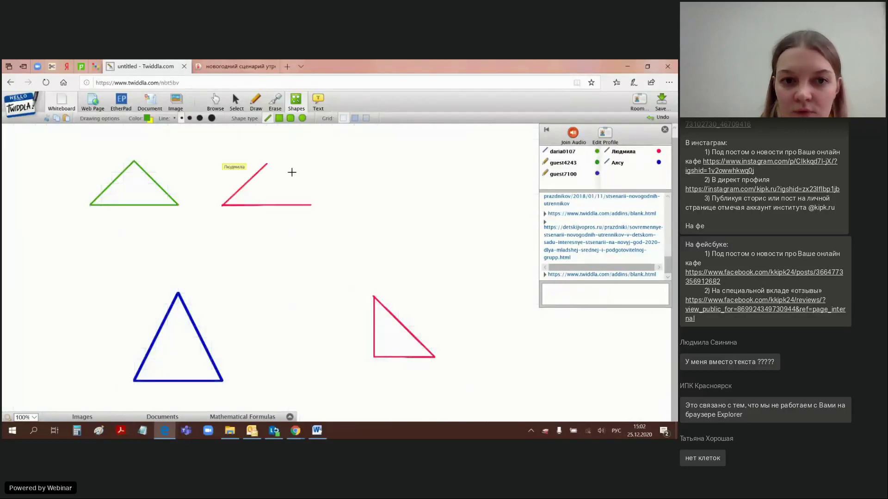
left_click(366, 118)
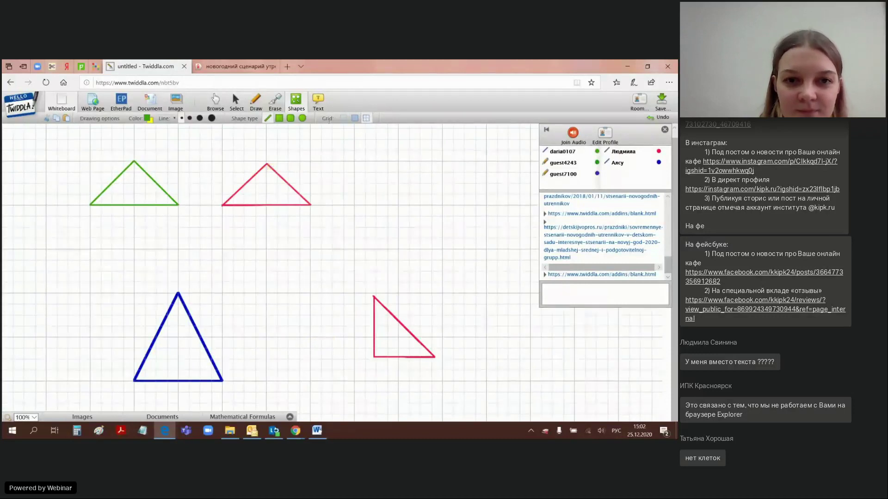
left_click(343, 119)
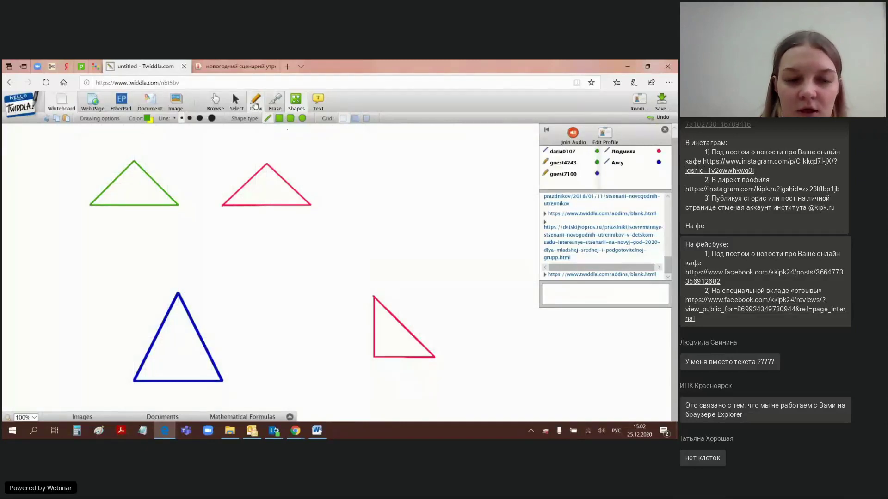
Handwrite the labels A, B and C in green at the top, left and right vertices of the green triangle.
left_click(275, 102)
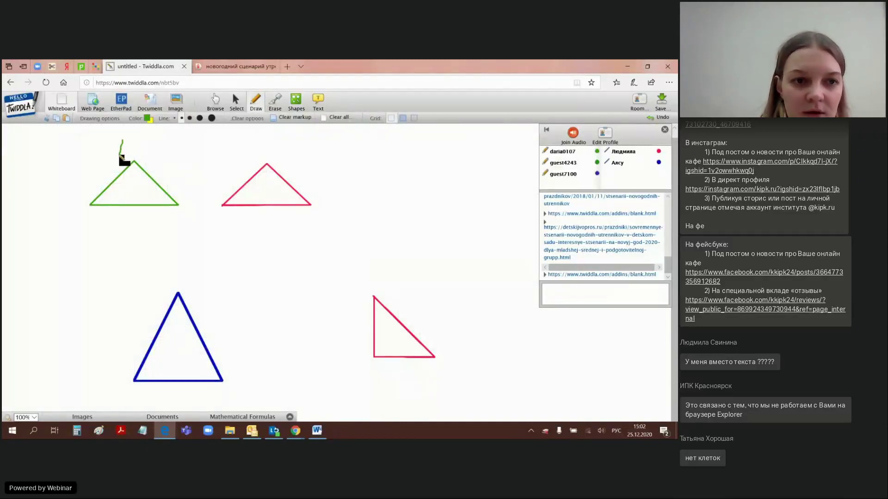
mouse_move(121, 154)
left_mouse_down()
mouse_move(135, 162)
mouse_move(127, 151)
left_mouse_up()
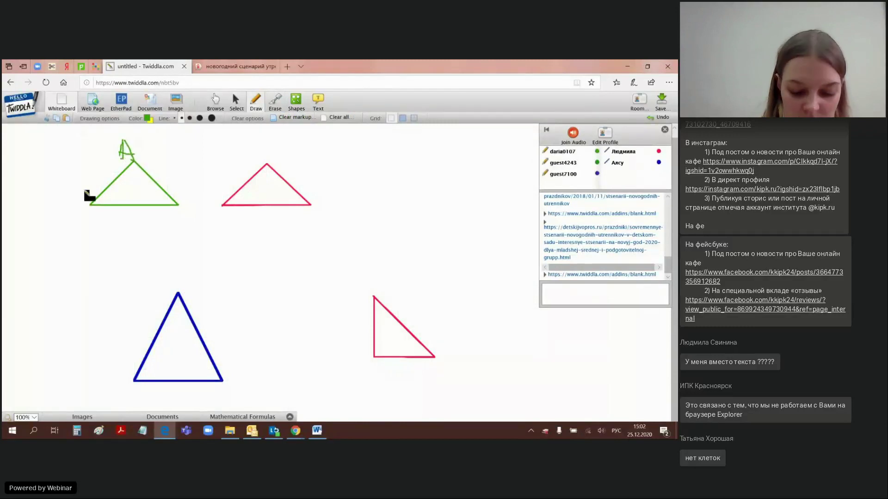
mouse_move(82, 210)
left_mouse_down()
mouse_move(83, 198)
mouse_move(95, 218)
mouse_move(88, 216)
left_mouse_up()
mouse_move(182, 205)
left_mouse_down()
mouse_move(171, 212)
mouse_move(188, 221)
left_mouse_up()
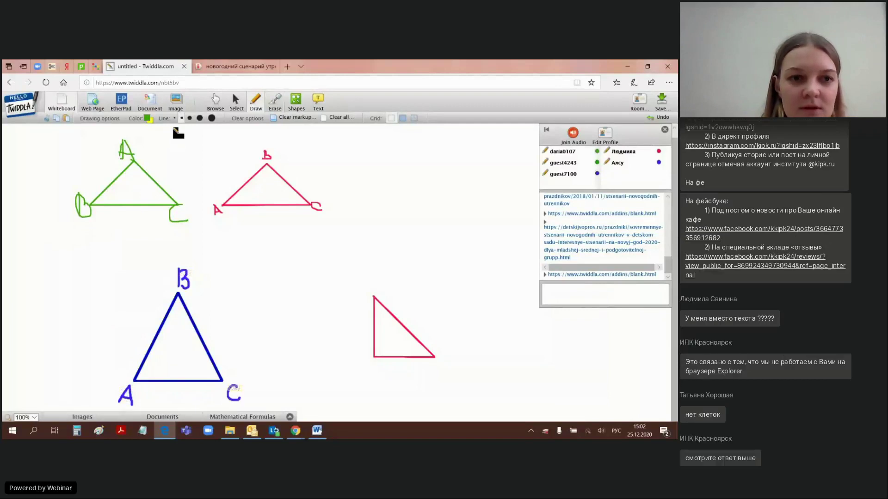
Change the drawing color to red and add a short tick mark across each side of the green triangle.
left_click(148, 119)
left_click(318, 204)
left_click_drag(108, 177, 115, 184)
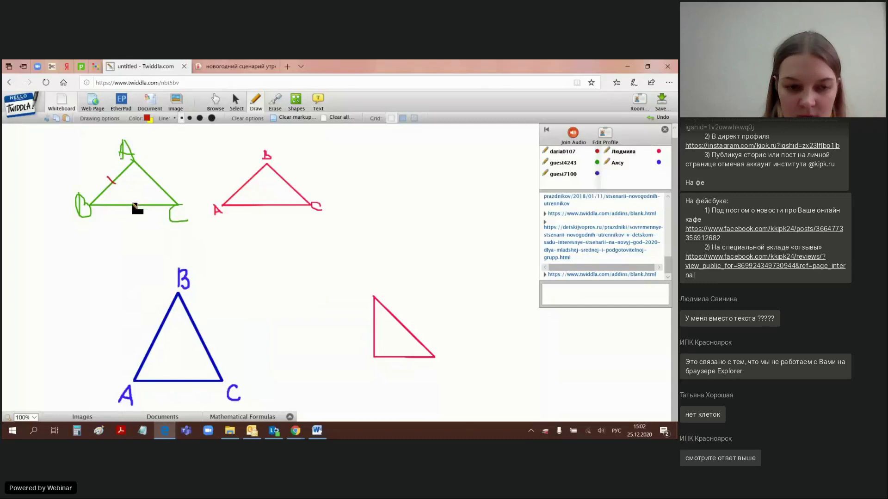
left_click_drag(134, 204, 134, 211)
left_click_drag(165, 178, 158, 186)
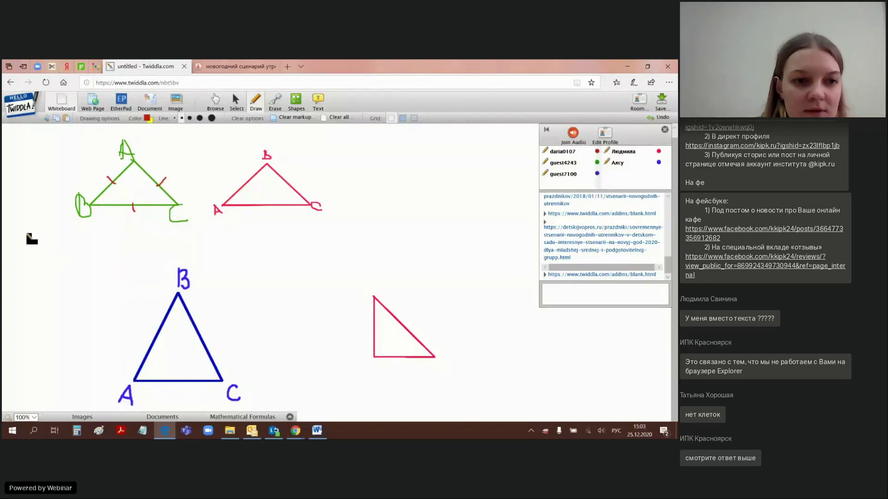
Handwrite AB, AC and BC in red on separate lines below the green triangle, erasing the extra C and comma after AB.
left_click(318, 101)
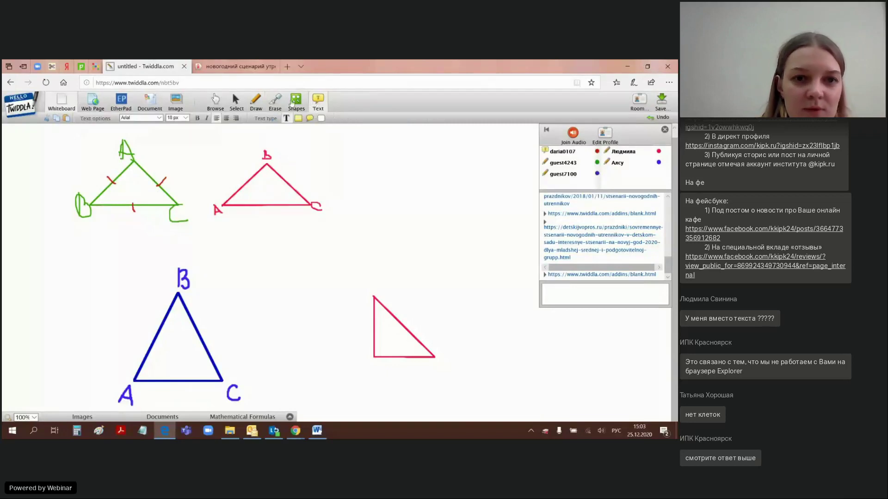
left_click(255, 102)
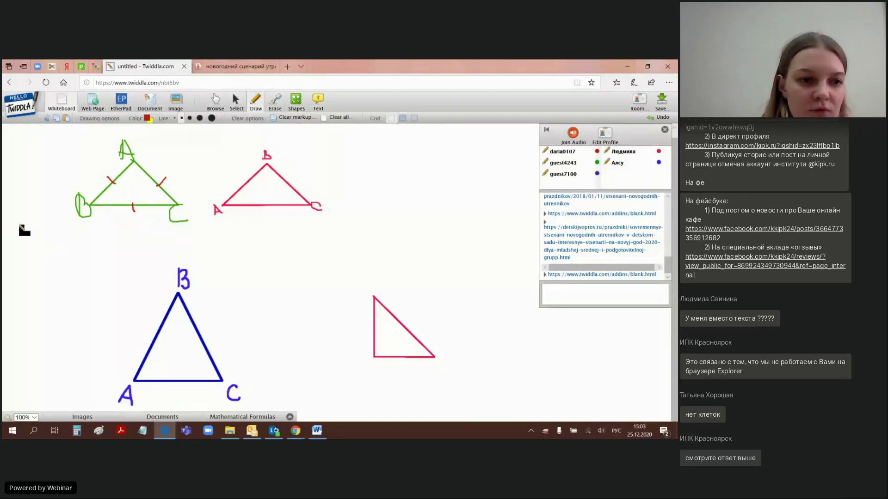
left_click_drag(11, 229, 80, 236)
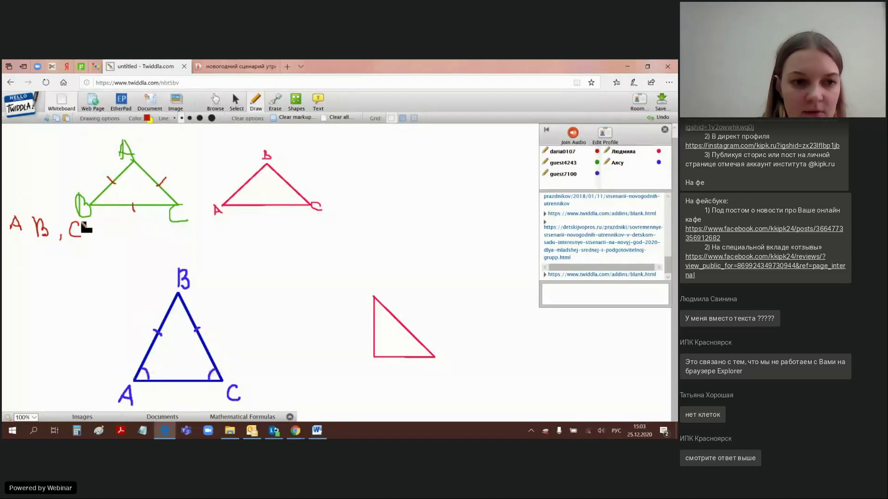
left_click(276, 103)
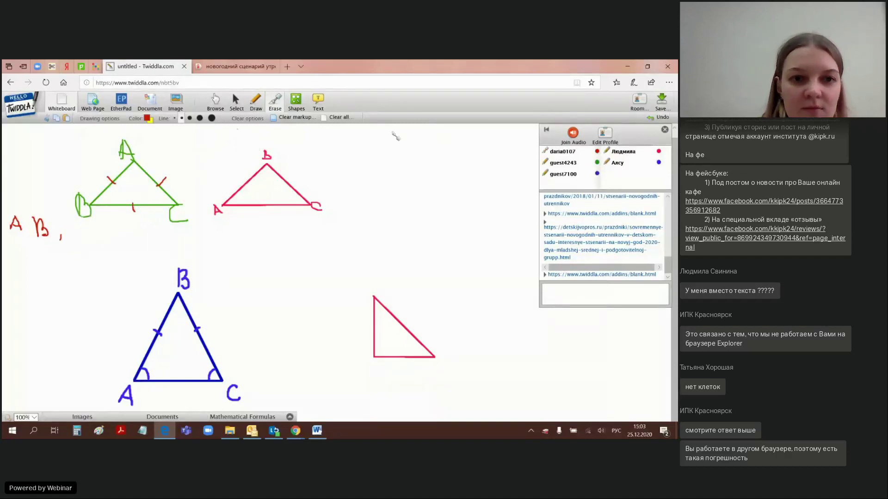
left_click(256, 103)
mouse_move(12, 266)
left_mouse_down()
mouse_move(17, 249)
mouse_move(22, 264)
mouse_move(47, 268)
left_mouse_up()
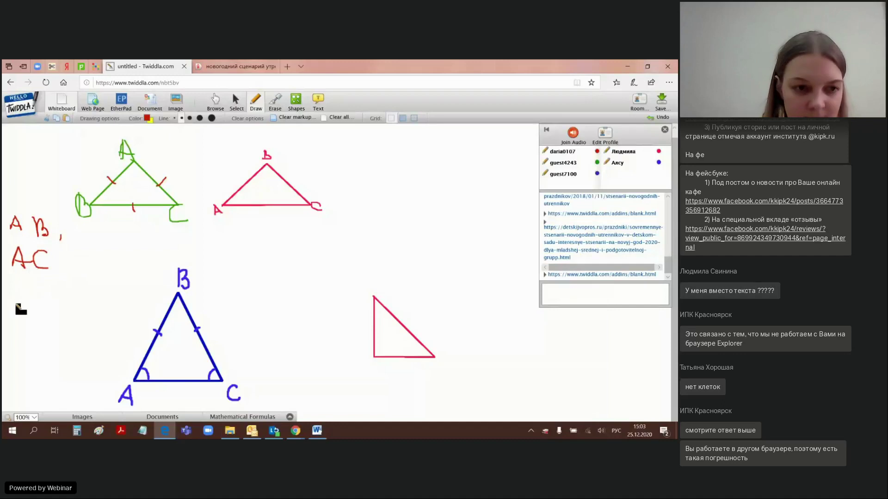
mouse_move(24, 279)
left_mouse_down()
mouse_move(28, 304)
mouse_move(36, 303)
left_mouse_up()
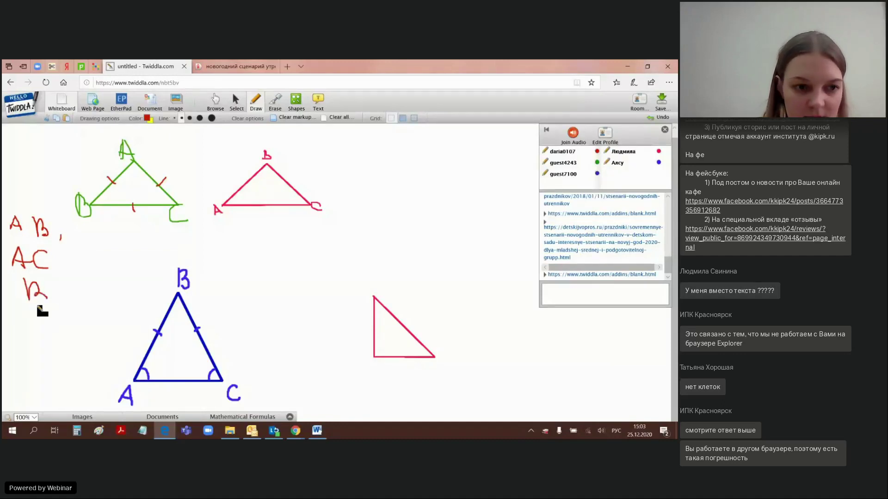
mouse_move(78, 285)
left_mouse_down()
mouse_move(61, 294)
mouse_move(78, 303)
left_mouse_up()
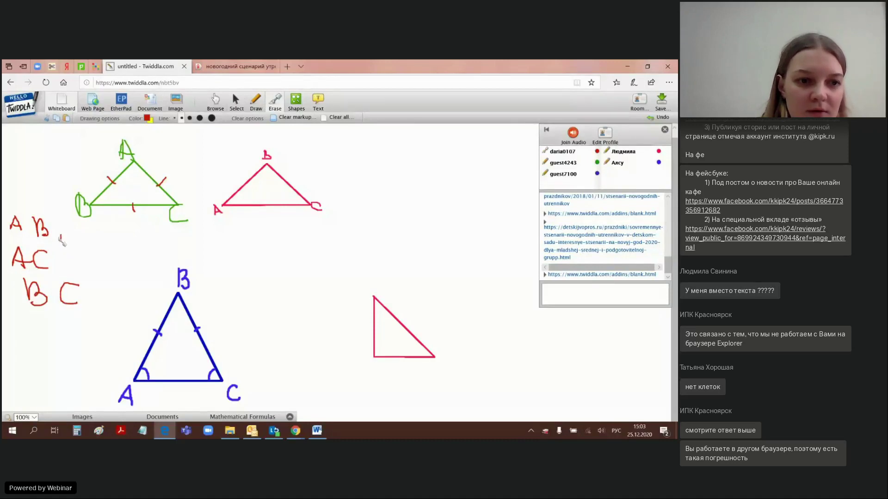
Draw a large red question mark with its dot beside the AB, AC and BC list.
left_click(257, 101)
left_click_drag(94, 244, 117, 231)
left_click_drag(115, 262, 104, 294)
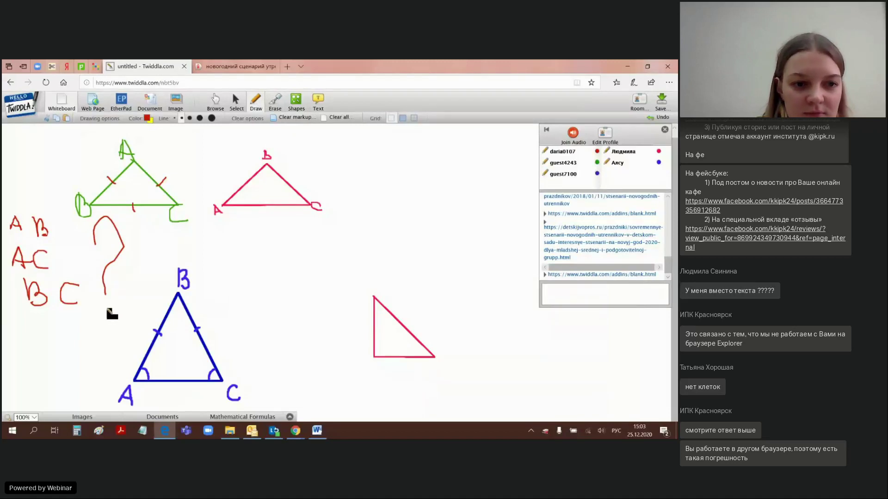
left_click(109, 309)
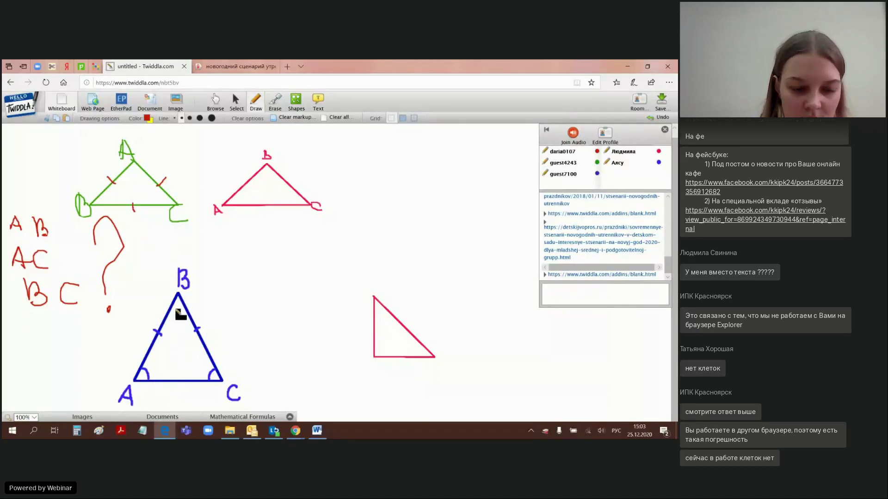
Outline each of the blue triangle's three vertices with a small red mark.
left_click_drag(172, 296, 183, 295)
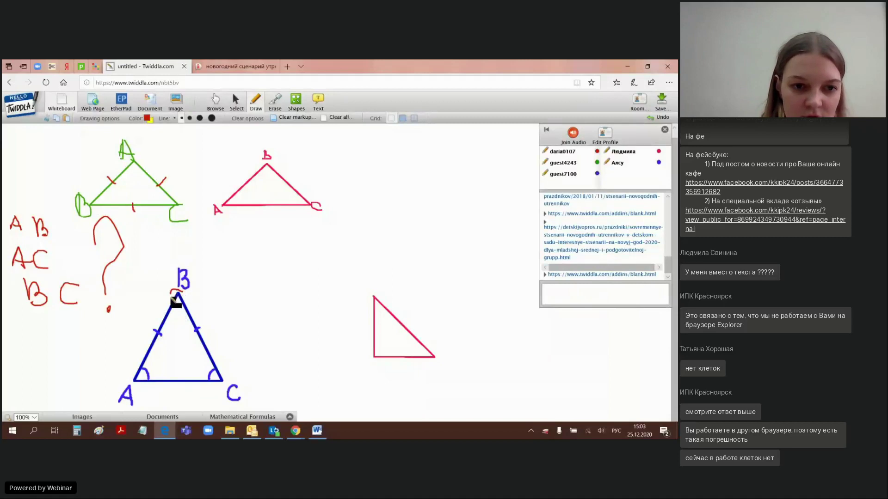
mouse_move(139, 380)
left_mouse_down()
mouse_move(132, 376)
mouse_move(137, 384)
left_mouse_up()
left_click_drag(219, 384, 227, 380)
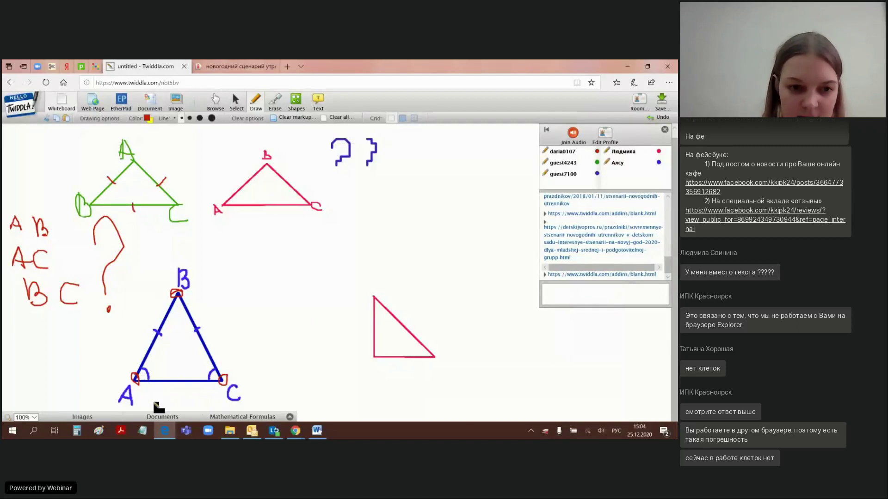
Cross out the blue triangle's labels B and A in red, and write A at its top vertex and B at its left vertex.
left_click_drag(168, 269, 199, 281)
left_click_drag(105, 388, 136, 400)
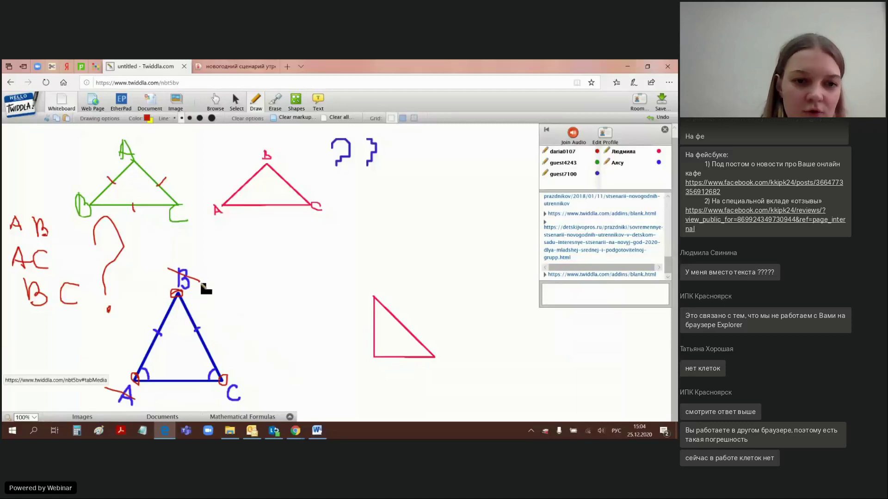
left_click_drag(208, 270, 220, 285)
left_click_drag(203, 278, 223, 278)
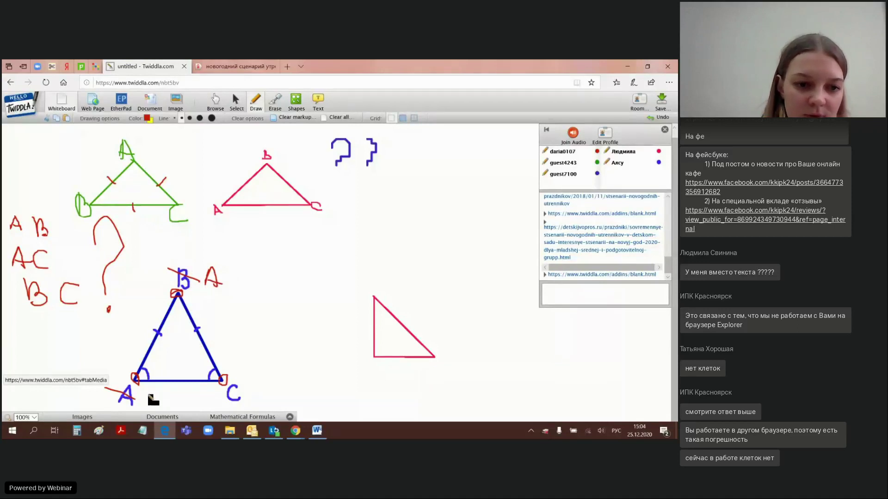
mouse_move(140, 402)
left_mouse_down()
mouse_move(140, 383)
mouse_move(142, 393)
left_mouse_up()
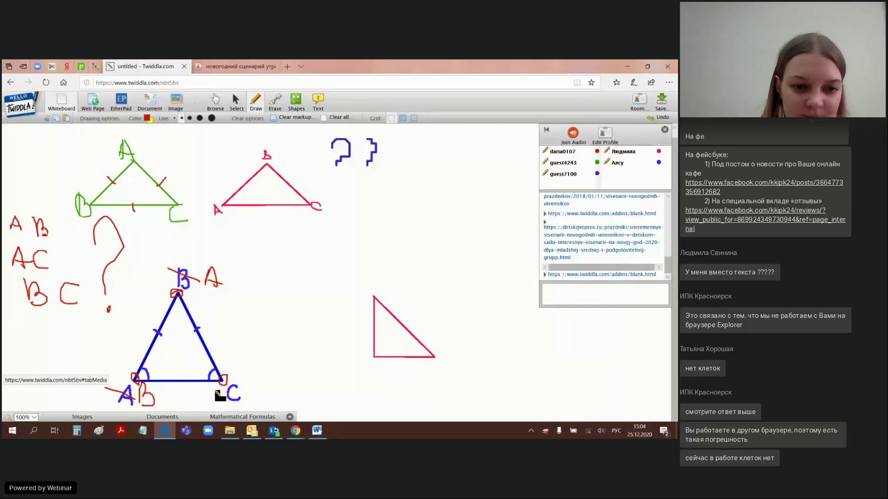
Circle the blue triangle's base in red, draw a short line leading to a question mark, and write "BC–?" beside it.
mouse_move(134, 391)
left_mouse_down()
mouse_move(229, 390)
mouse_move(214, 373)
mouse_move(168, 366)
mouse_move(126, 381)
left_mouse_up()
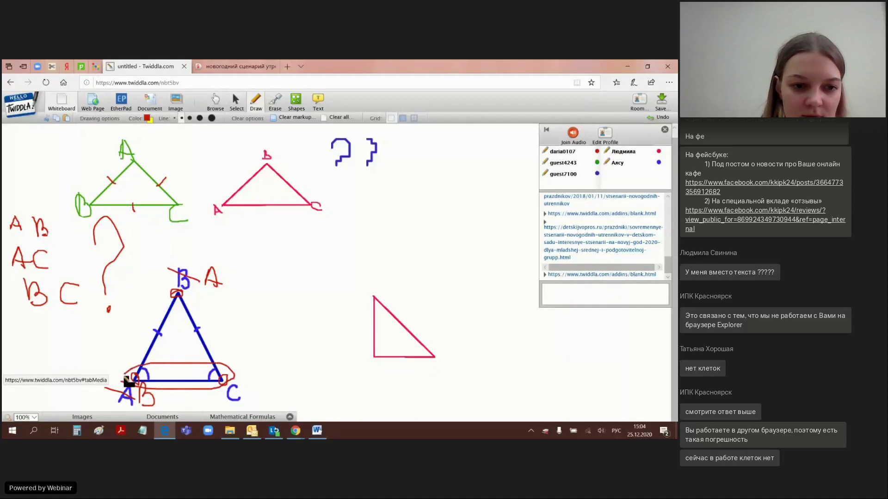
mouse_move(232, 366)
left_mouse_down()
mouse_move(263, 349)
mouse_move(260, 364)
left_mouse_up()
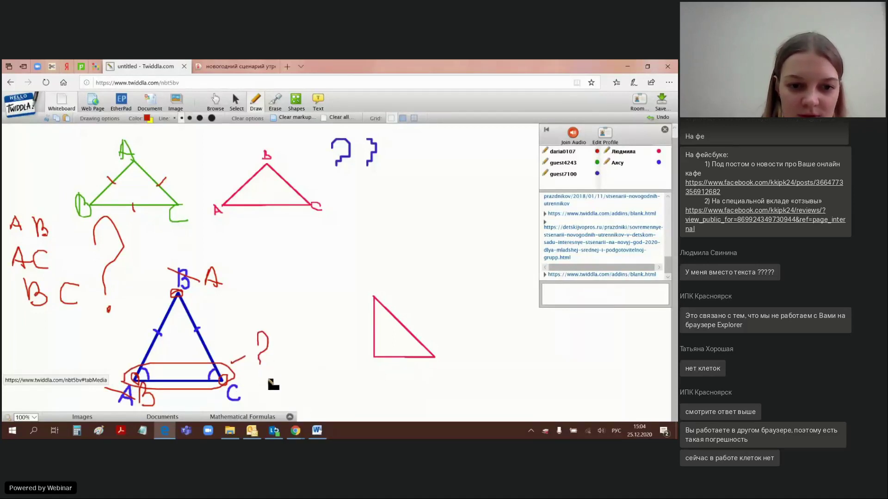
mouse_move(272, 391)
left_mouse_down()
mouse_move(279, 375)
mouse_move(283, 394)
mouse_move(301, 384)
mouse_move(340, 392)
left_mouse_up()
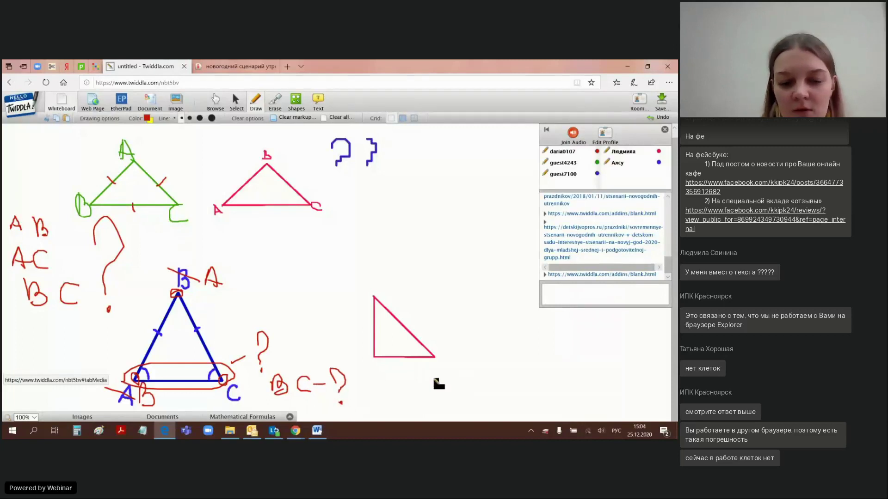
Add the text label "Основание" near the handwritten "BC–?" note and move it to just below that note.
left_click(318, 101)
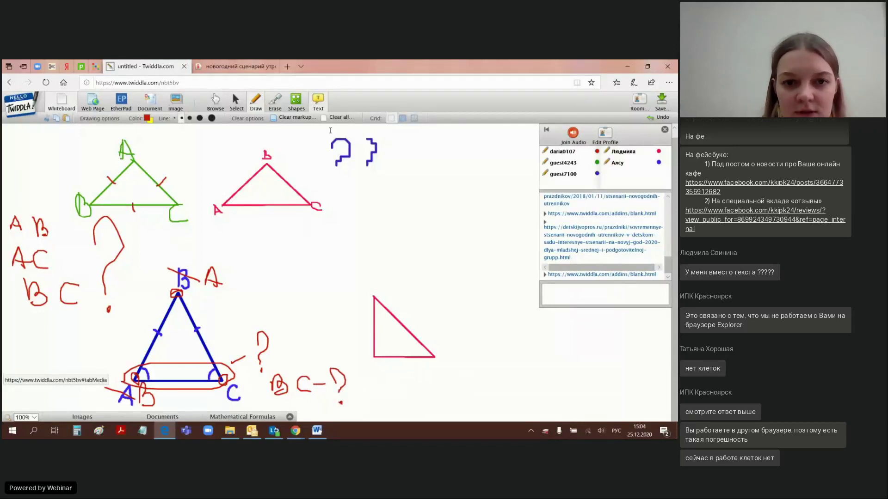
left_click(357, 383)
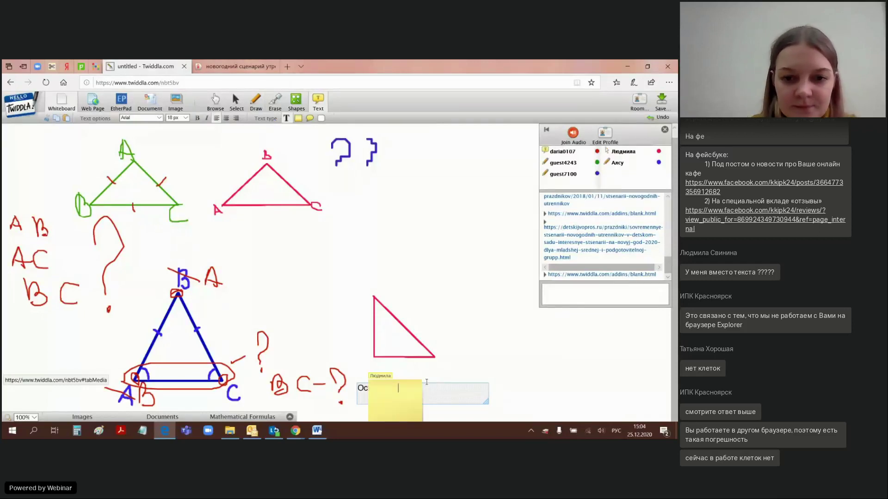
left_click(400, 388)
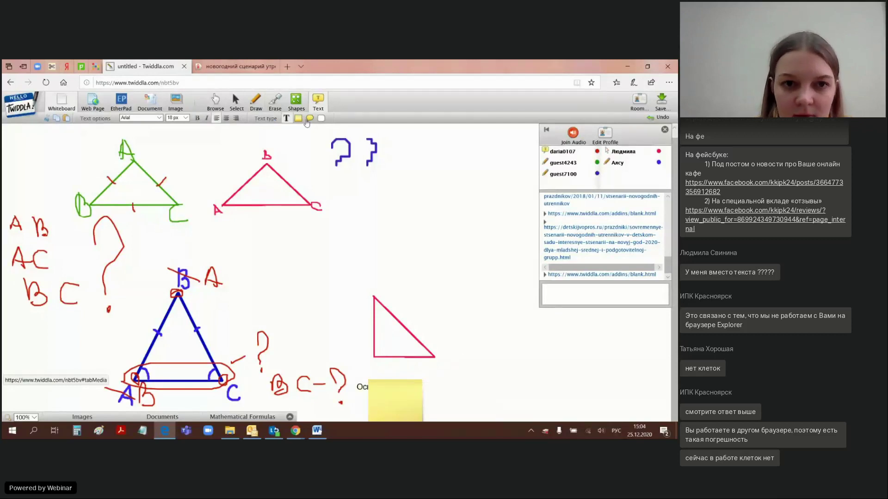
left_click(236, 101)
left_click_drag(361, 378, 296, 396)
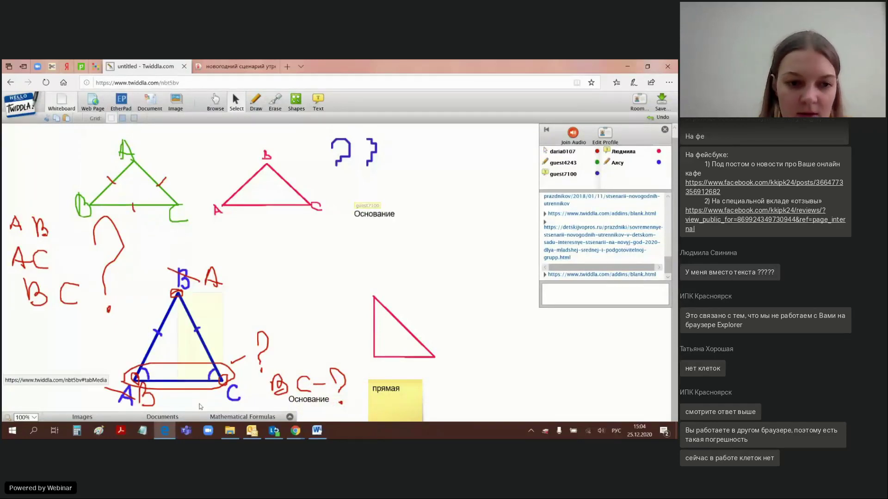
left_click_drag(201, 297, 137, 376)
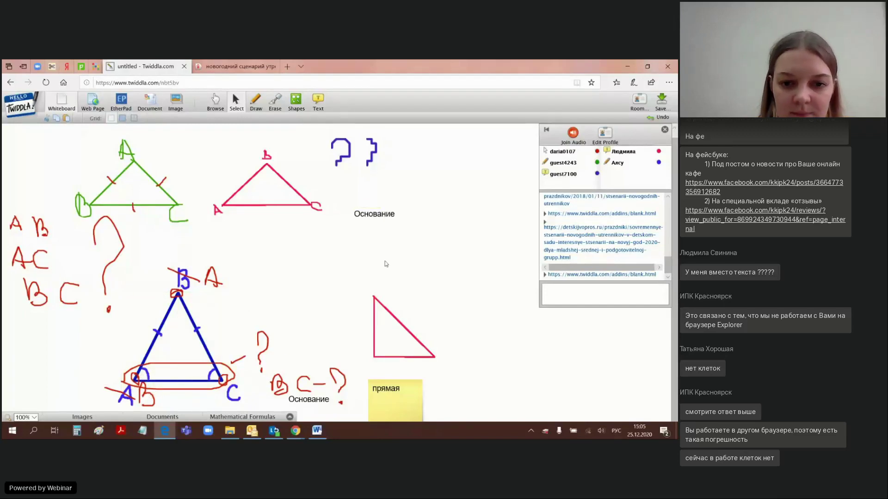